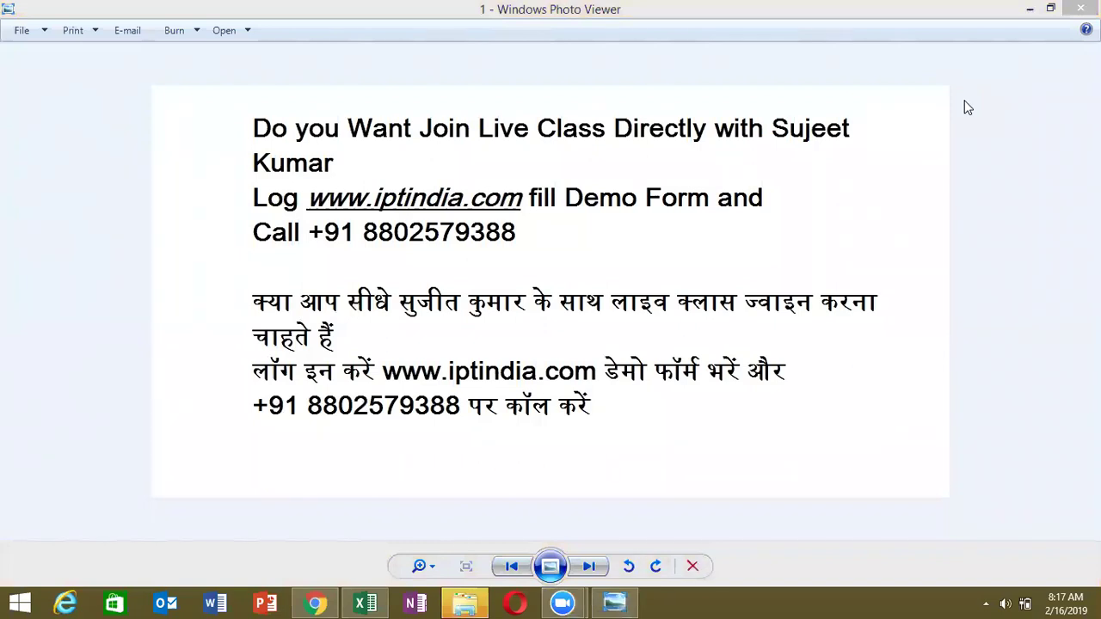
- Page Windows Photo Viewer to the second image, then close the viewer
left_click(593, 571)
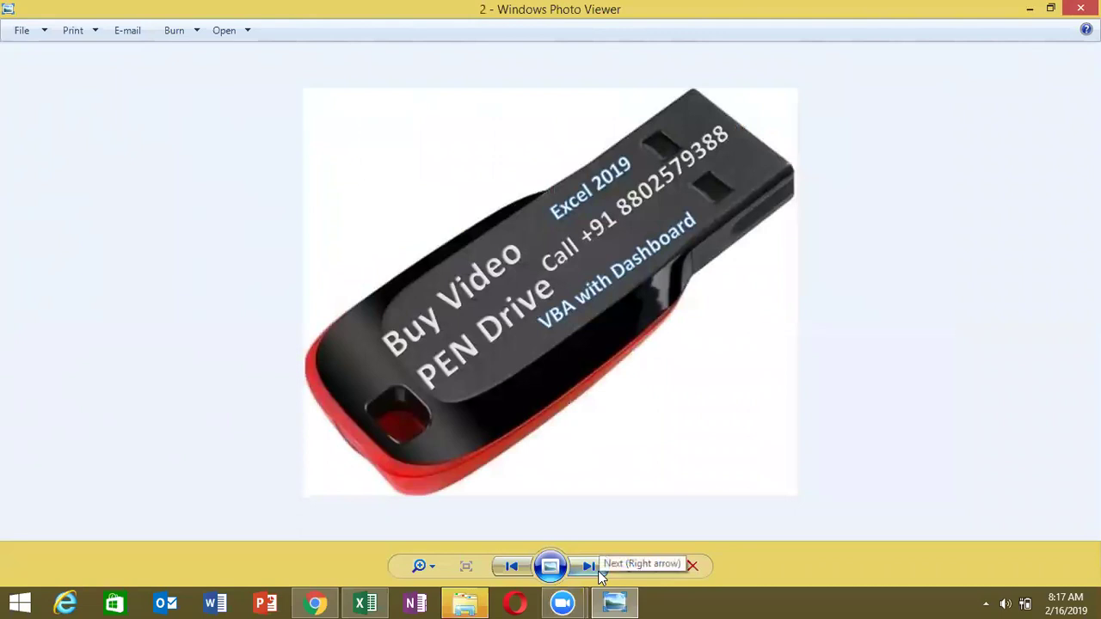
key("alt+F4")
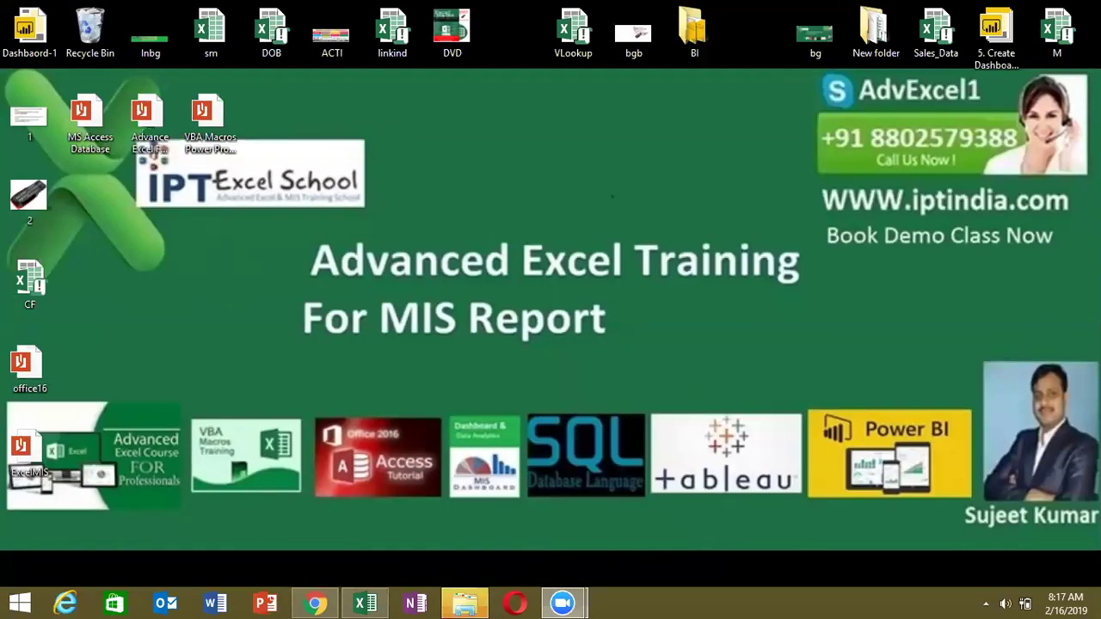
- Switch to the blank Excel Book1 workbook from the taskbar
left_click(365, 604)
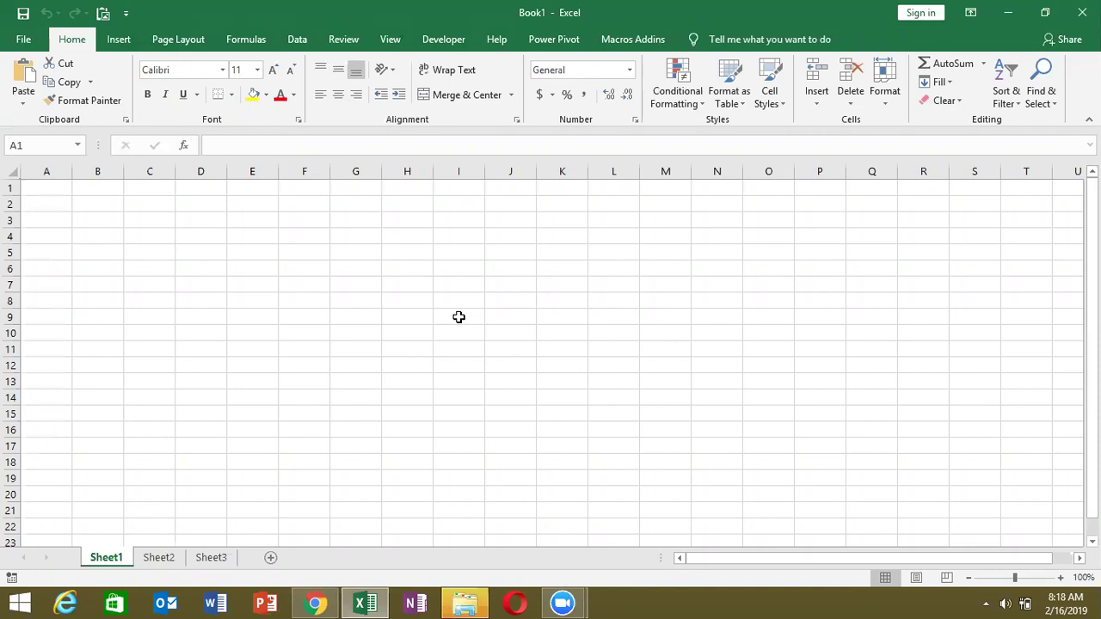
- Enter the numbers 8, 5, 65, 36, 58 and 25 down A1:A6
left_click(91, 209)
left_click(55, 187)
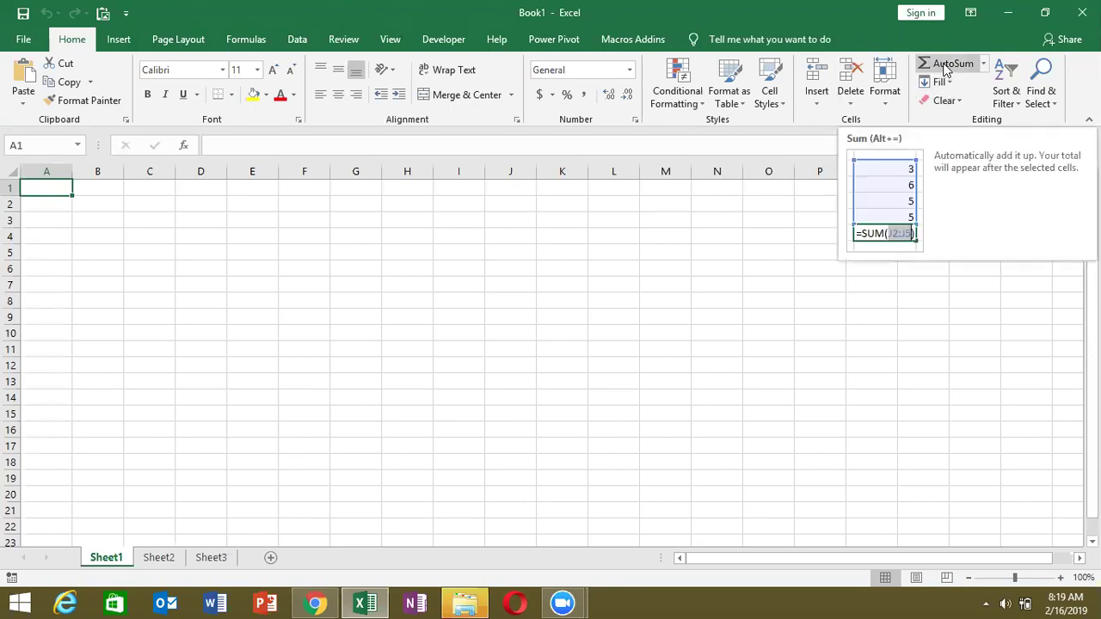
left_click(102, 217)
left_click(59, 185)
type("4")
key("Return")
type("5")
key("Return")
type("65")
key("Return")
type("36")
key("Return")
type("58")
key("Return")
type("25")
key("Return")
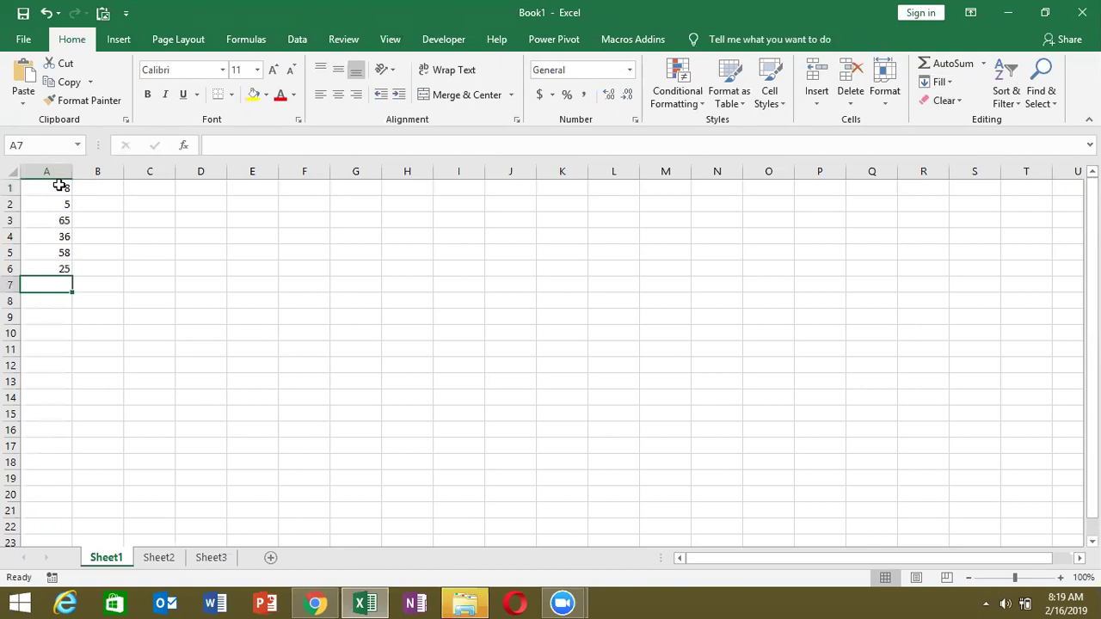
- Total A1:A6 in A7 with AutoSum (Alt+=), giving 197
key("alt+equal")
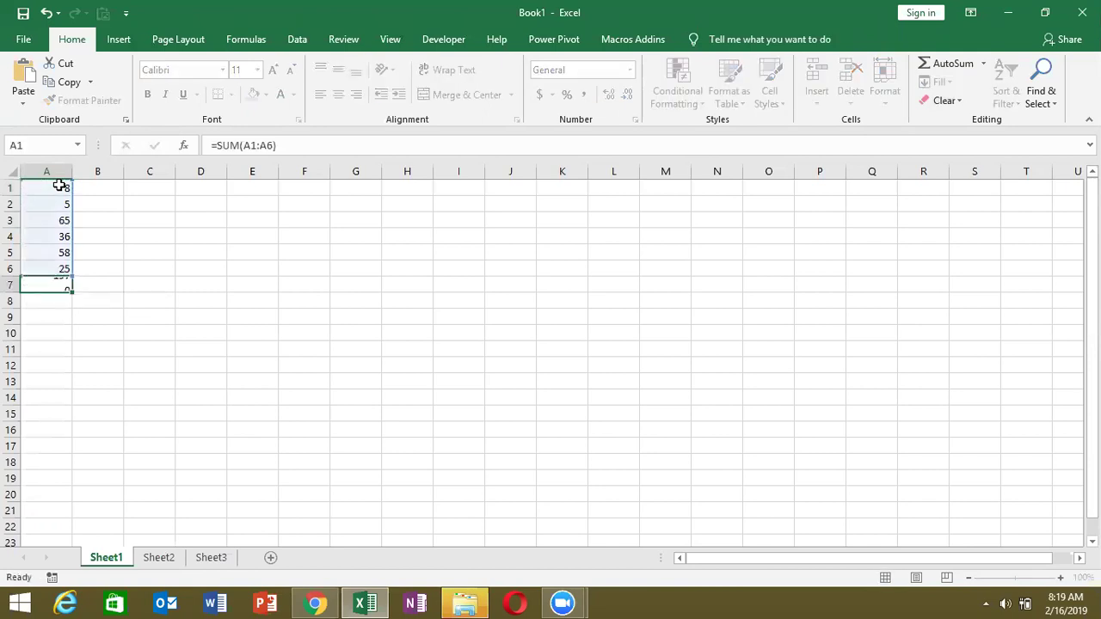
key("Return")
key("Up")
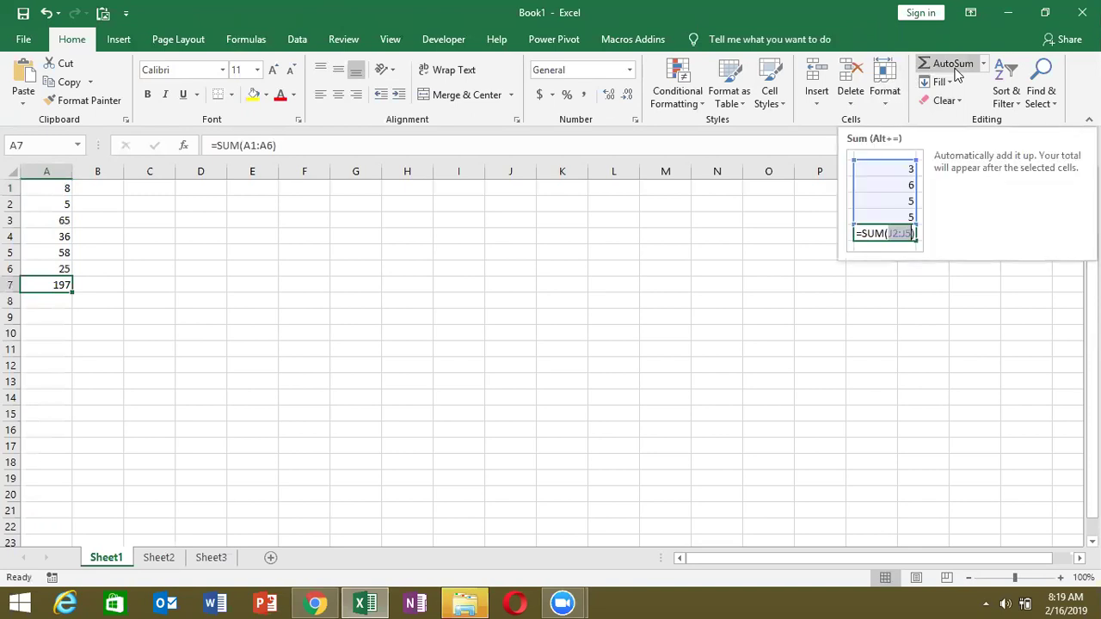
- Change A7 to the Average of A1:A6, showing 32.83333
left_click(983, 64)
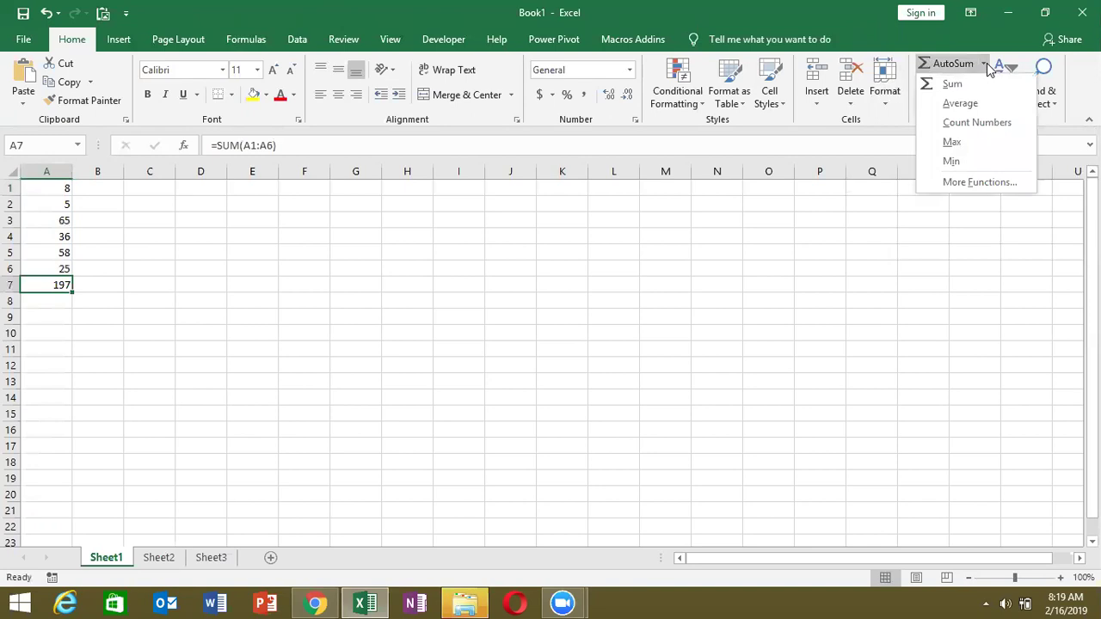
left_click(967, 103)
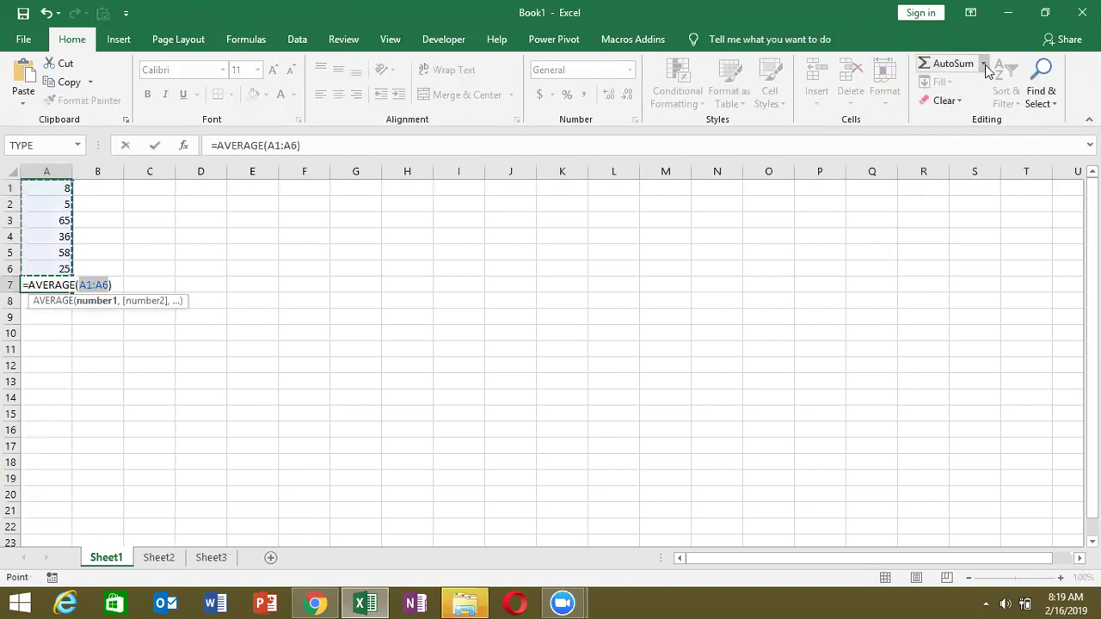
key("Return")
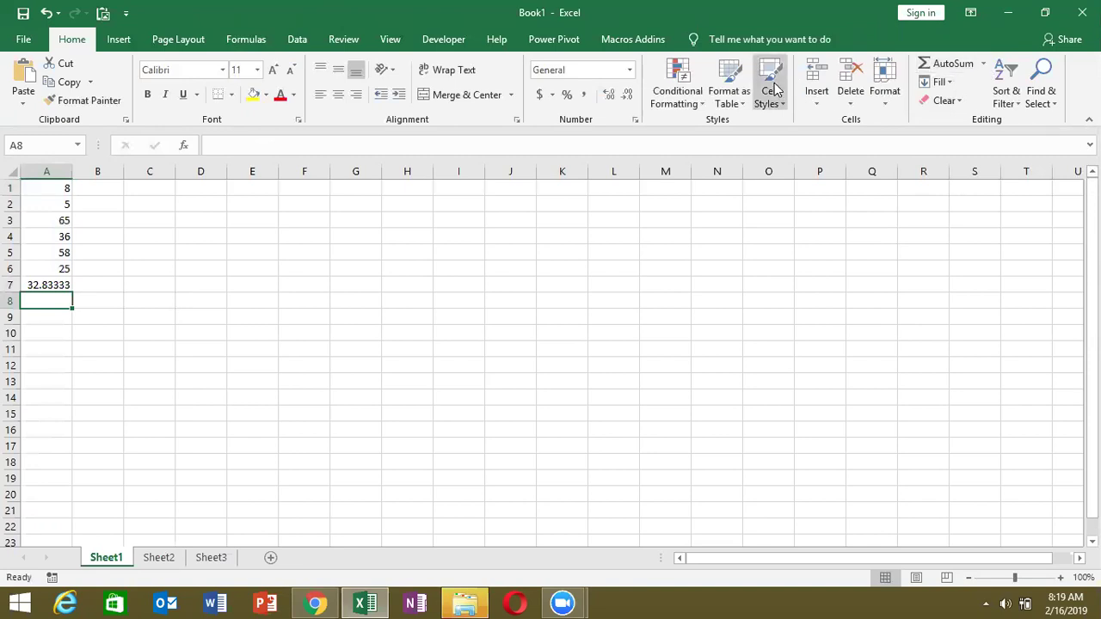
key("Up")
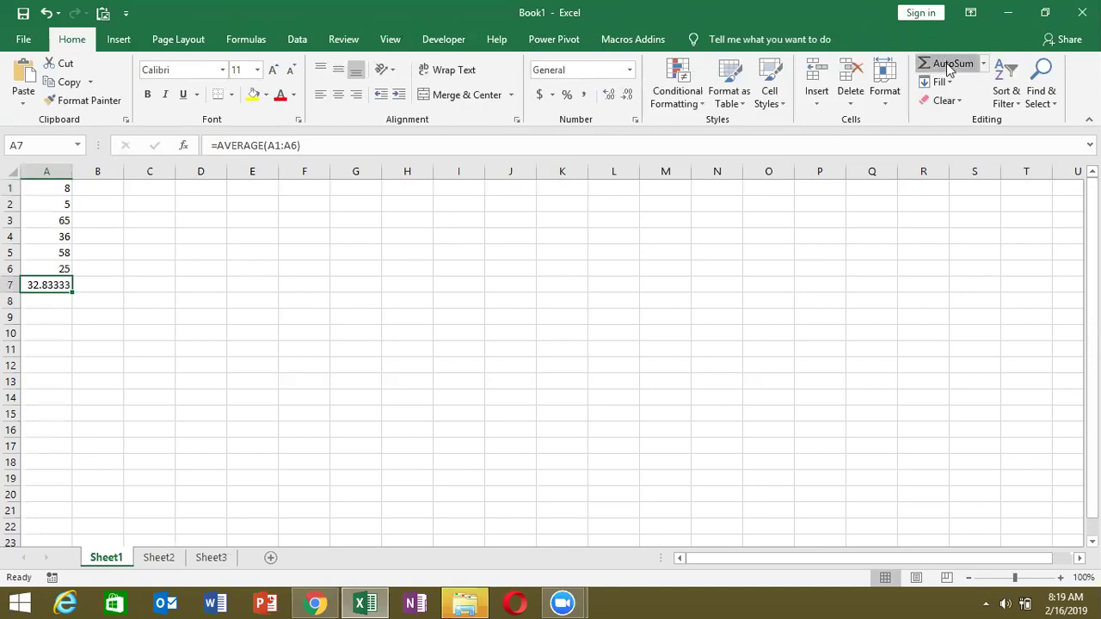
- Reopen the AutoSum quick-calculations list, then dismiss it without changes
left_click(950, 65)
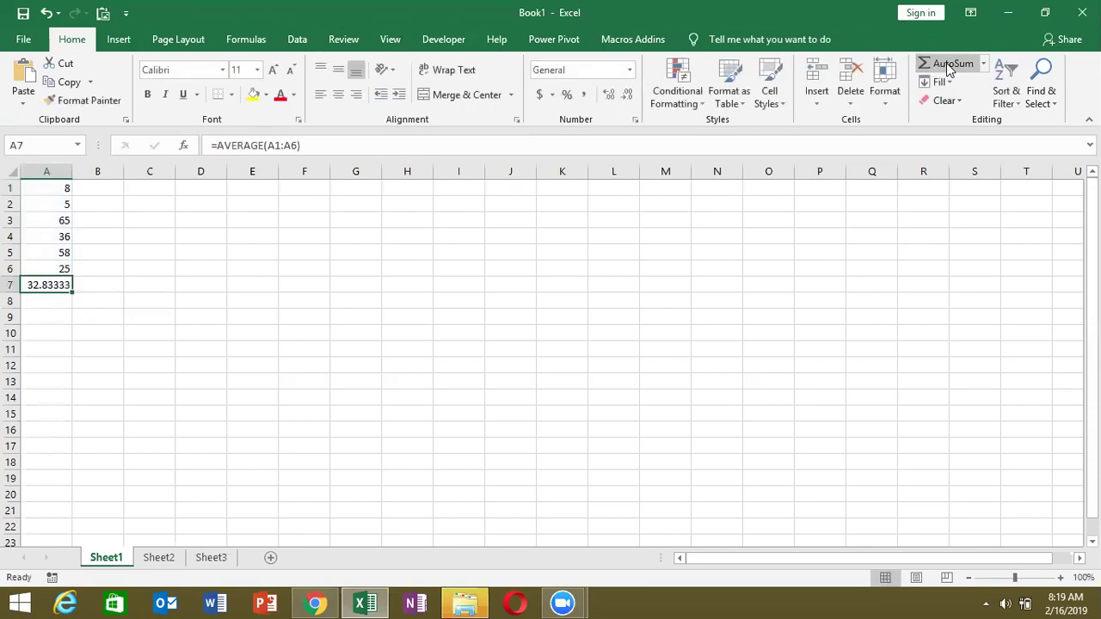
left_click(985, 65)
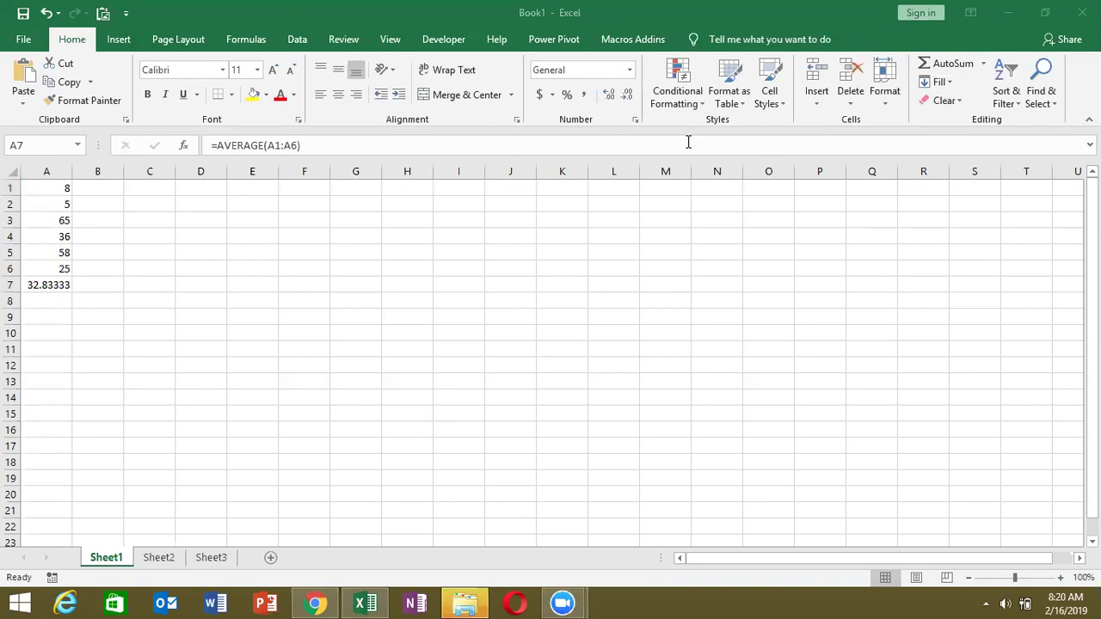
left_click(986, 71)
left_click(985, 67)
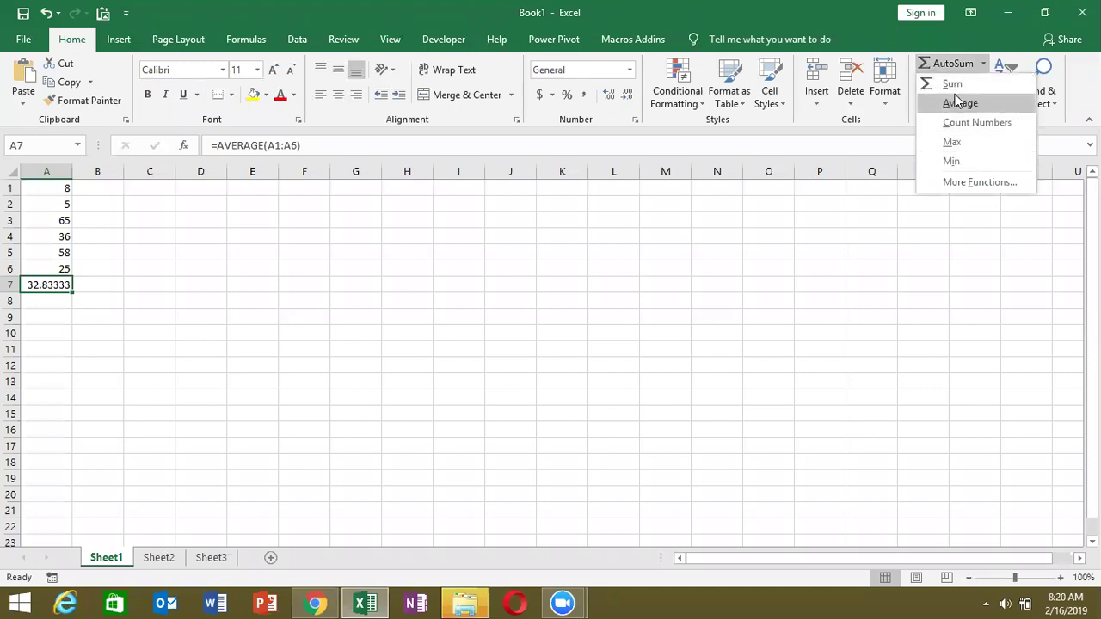
left_click(129, 305)
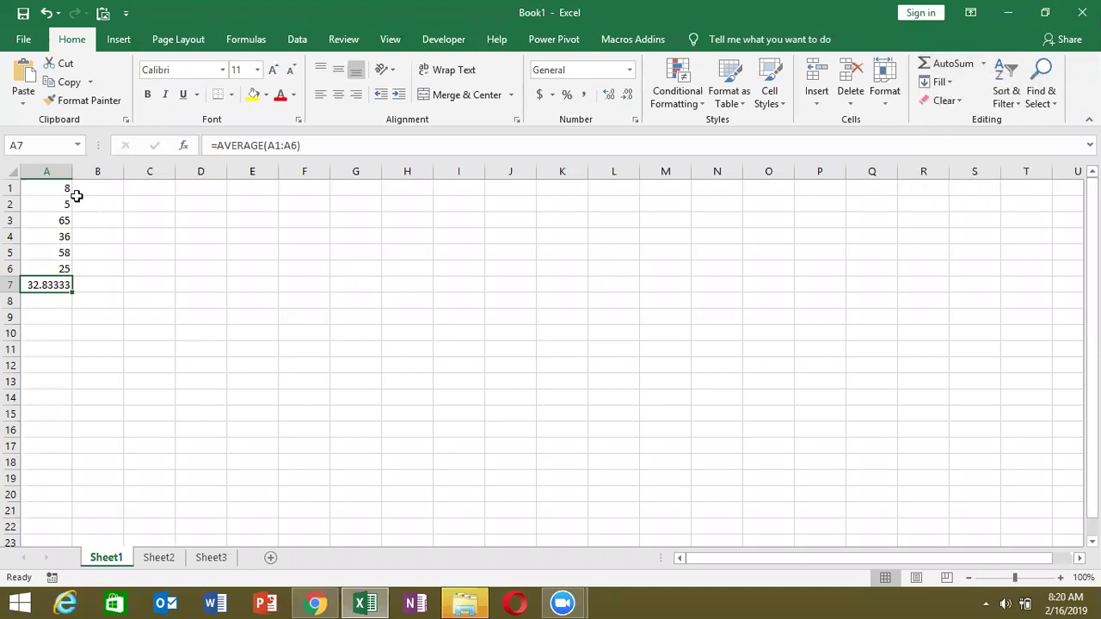
- Clear the values in A1:A8 and select cell A2
left_click_drag(68, 186, 49, 297)
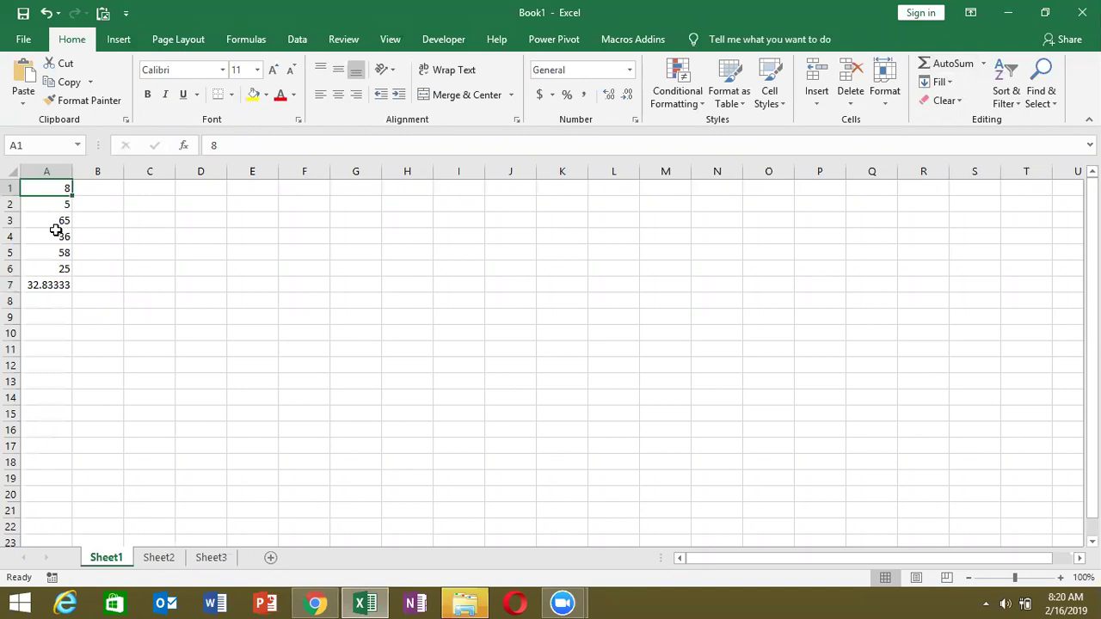
key("Delete")
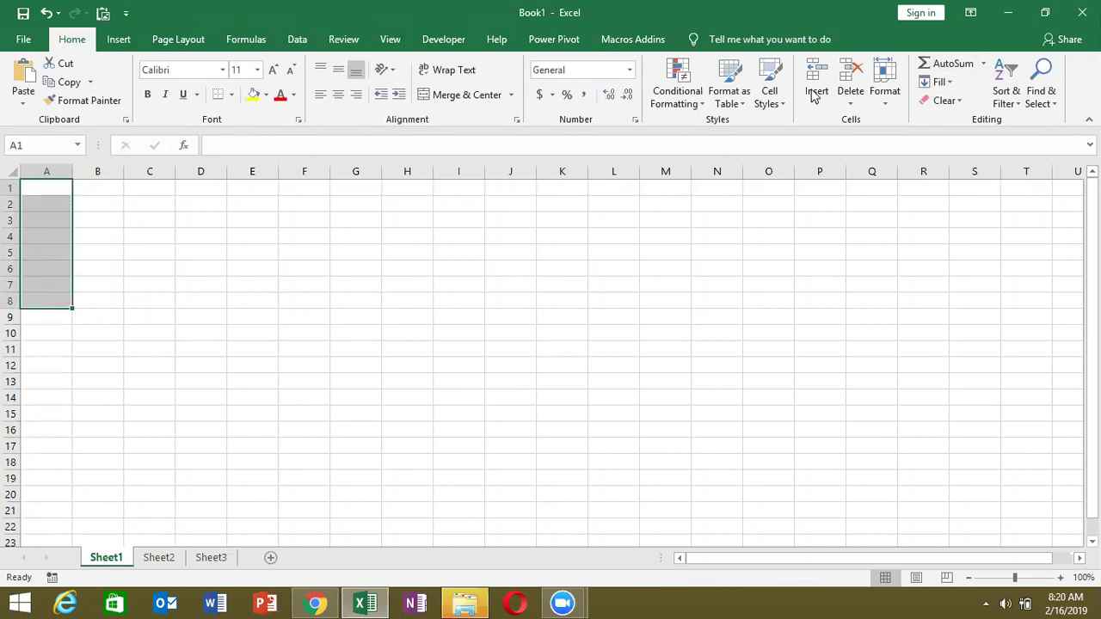
left_click(938, 82)
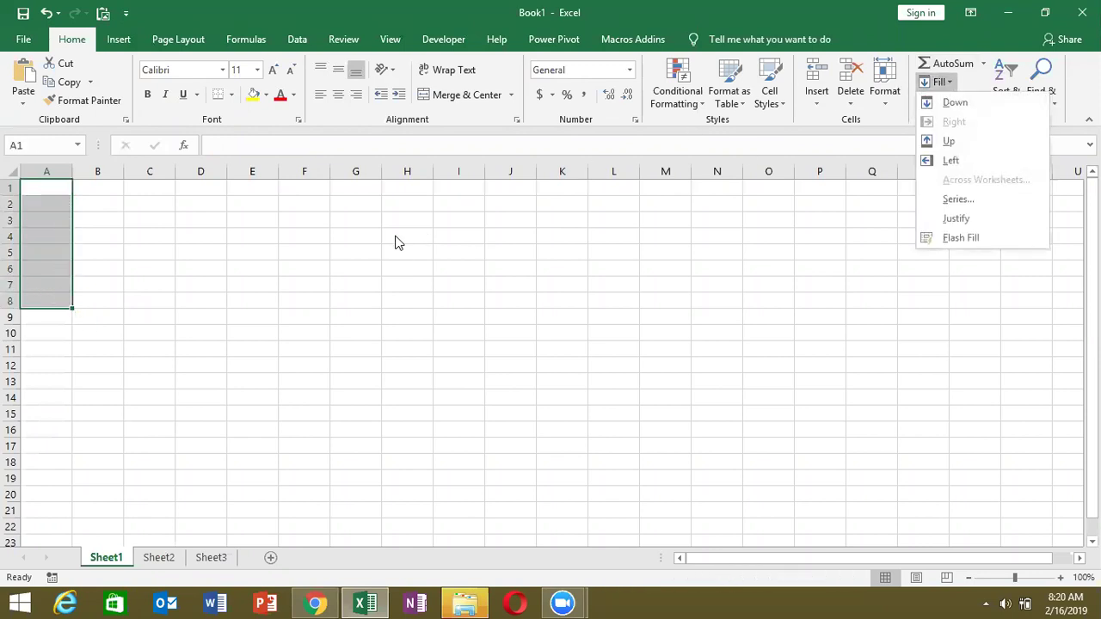
left_click(62, 200)
left_click(62, 200)
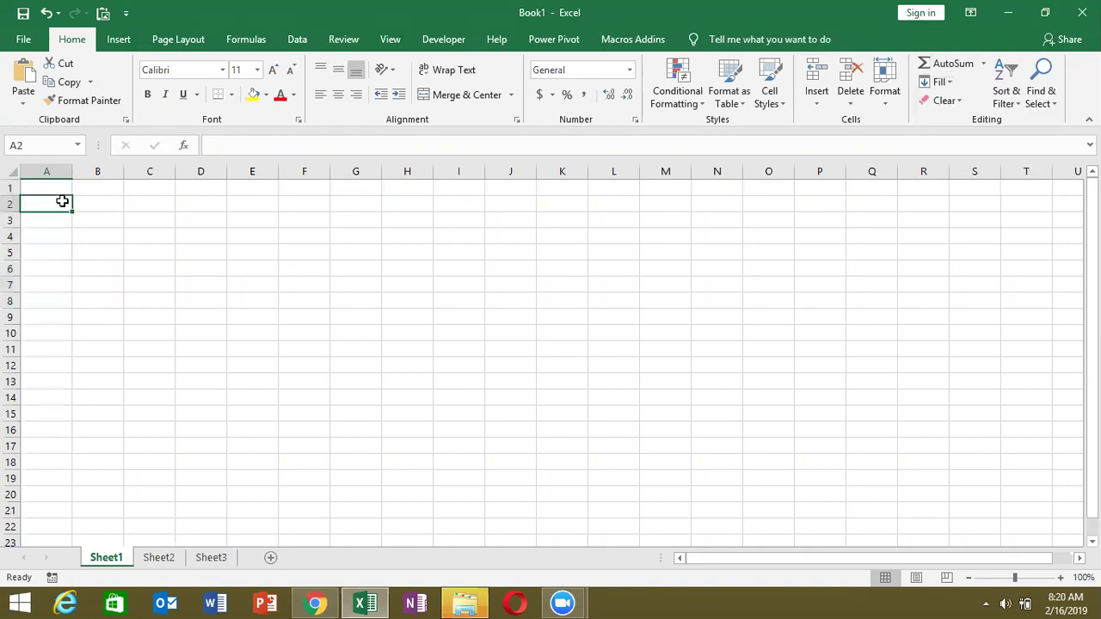
- Enter =RANDBETWEEN(10,90) in A2
type("=ra")
key("Down")
key("Down")
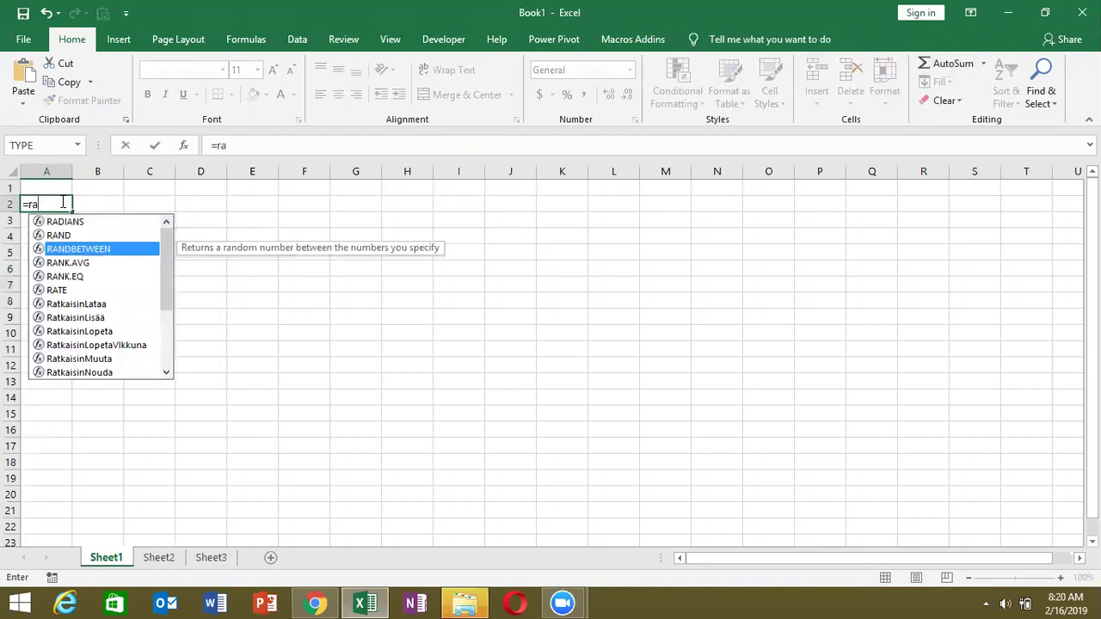
key("Tab")
type("10,90)")
key("ctrl+Return")
- Fill the formula across A2:I11 with Ctrl+R and Ctrl+D, then undo the fill
key("shift+Right")
key("shift+Right")
key("shift+Right")
key("shift+Right")
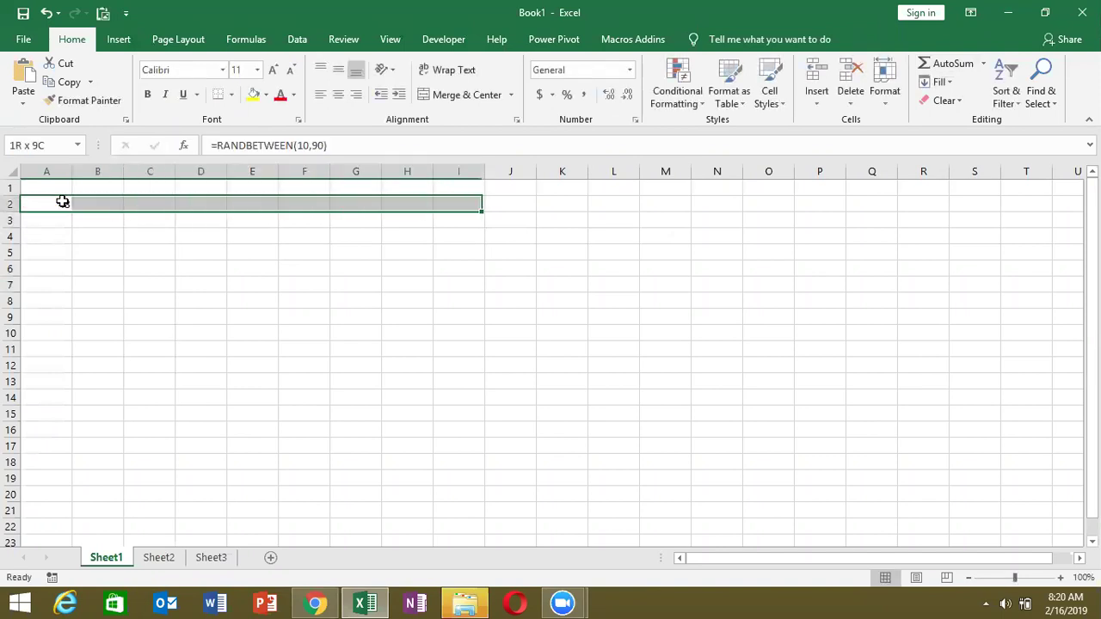
key("shift+Down")
key("shift+Down")
key("shift+Down")
key("shift+Down")
key("shift+Down")
key("shift+Down")
key("shift+Down")
key("shift+Down")
key("shift+Down")
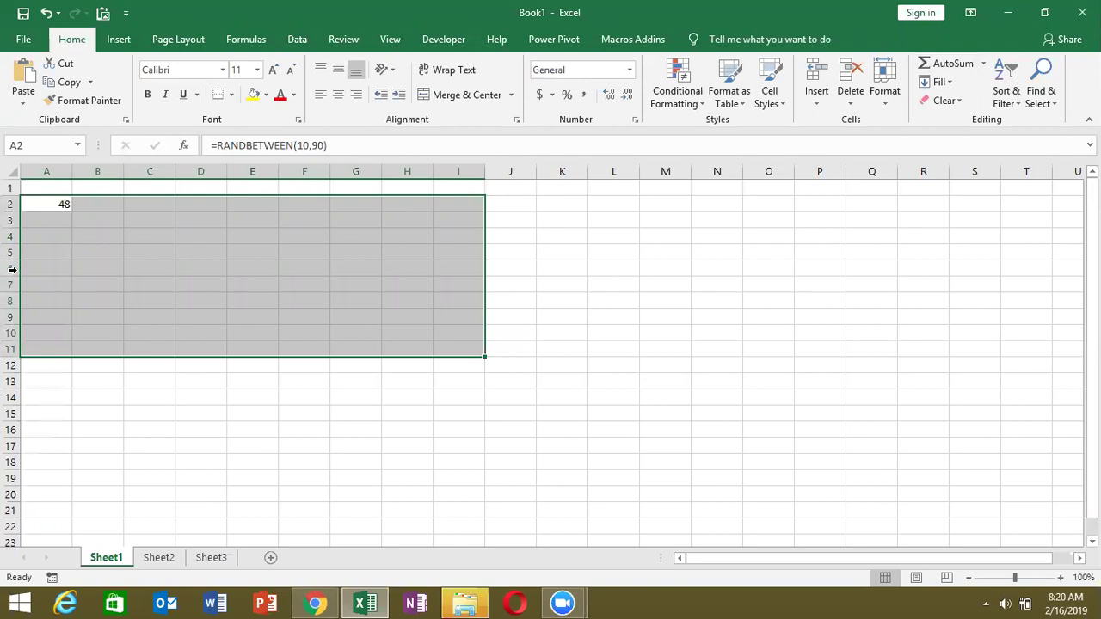
key("ctrl+r")
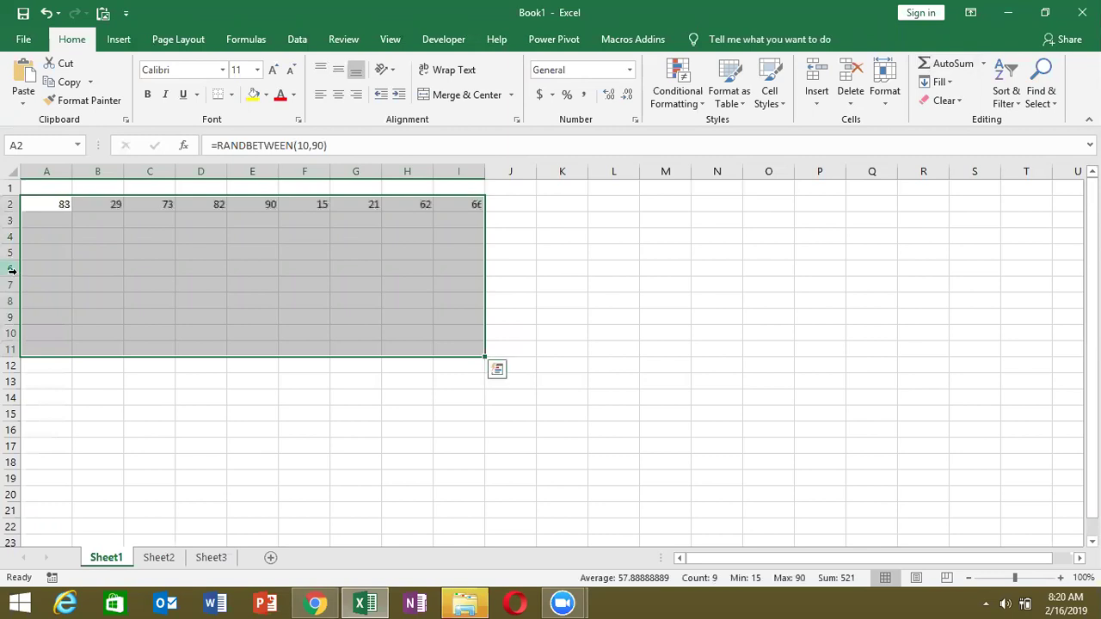
key("ctrl+d")
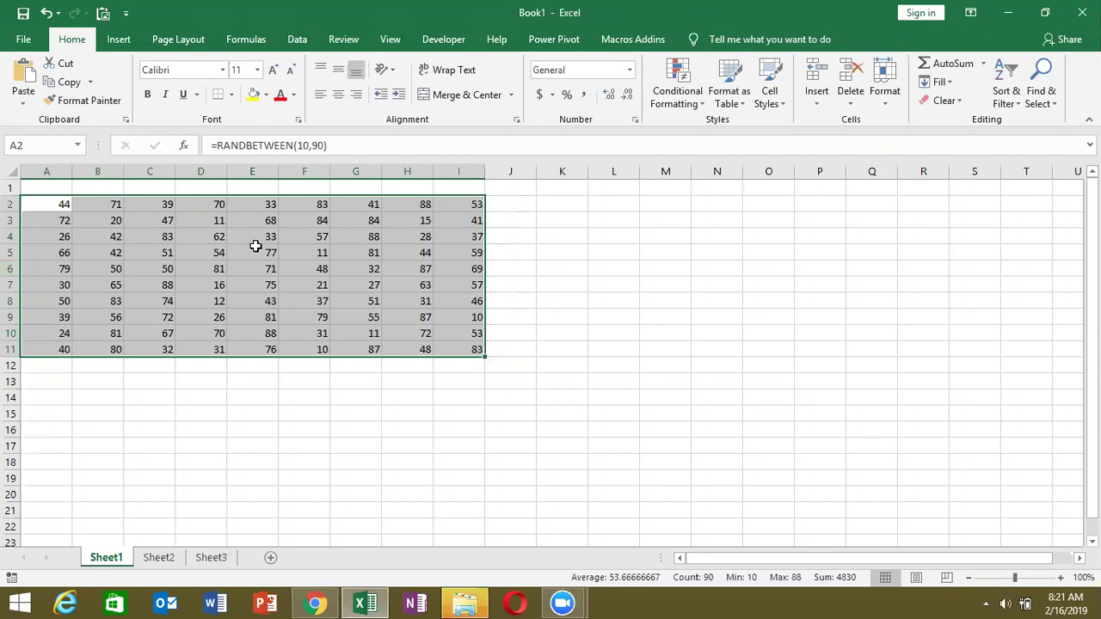
key("ctrl+z")
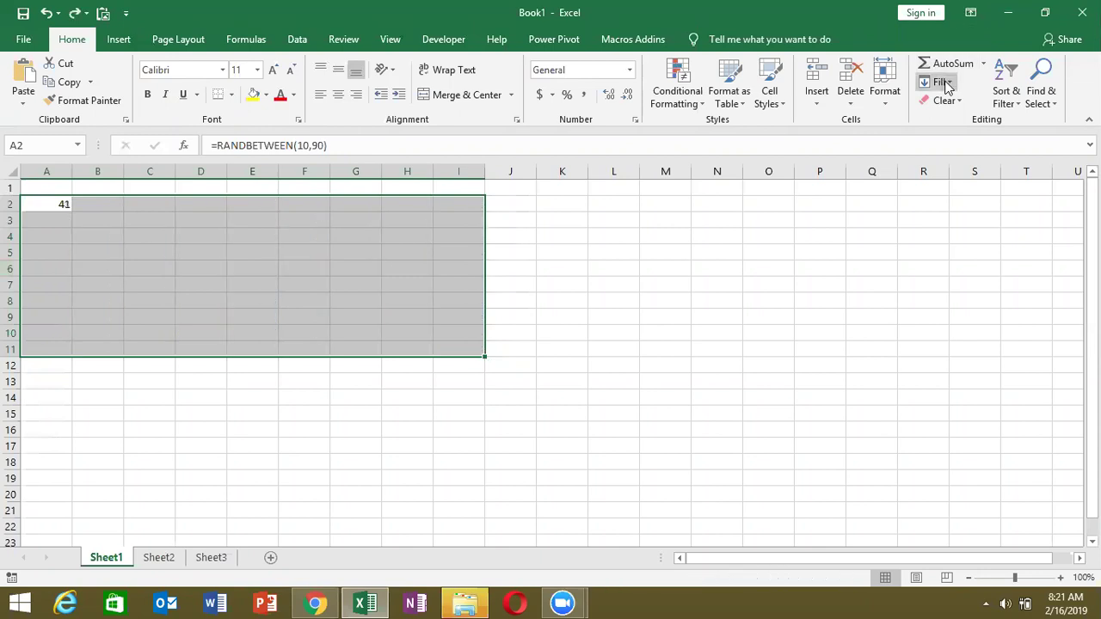
- Close Chrome's WhatsApp tab and minimize the browser to show the desktop
left_click(946, 83)
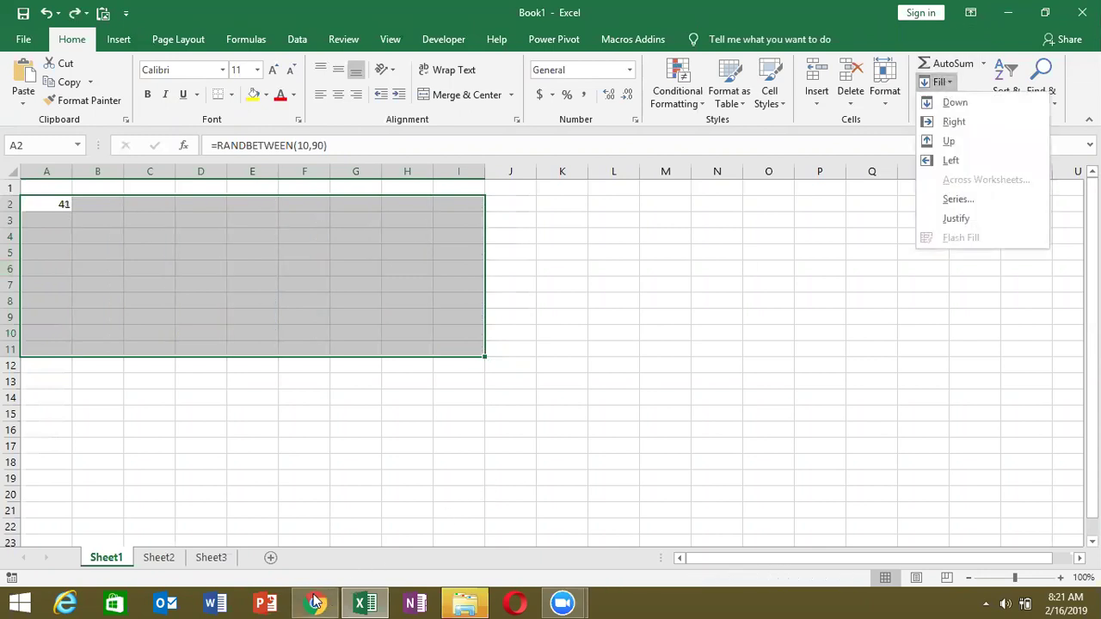
left_click(317, 602)
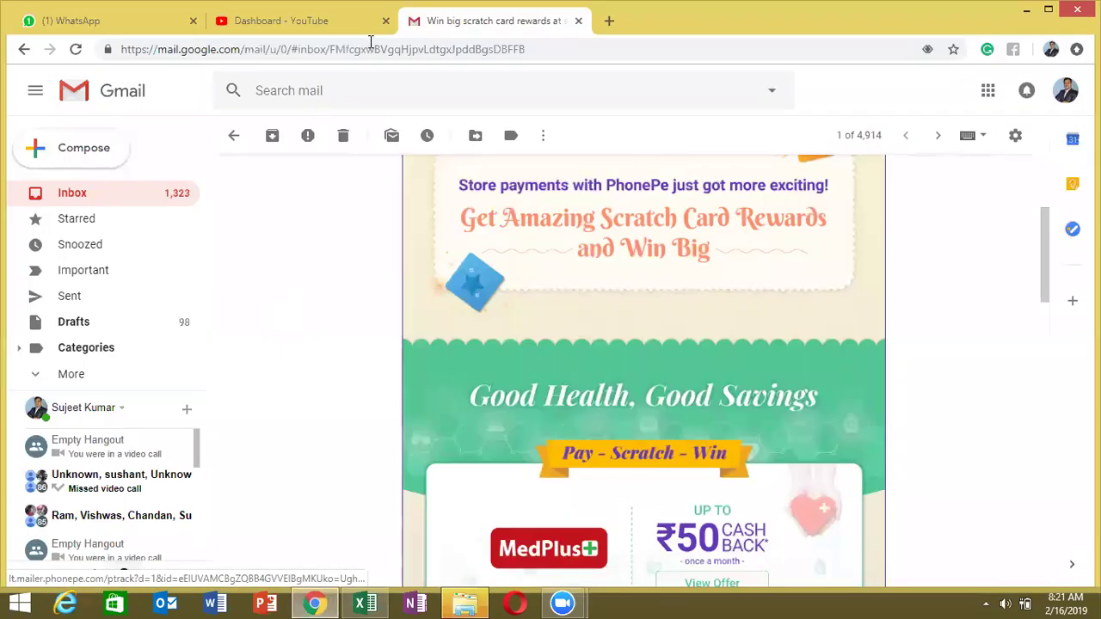
left_click(193, 21)
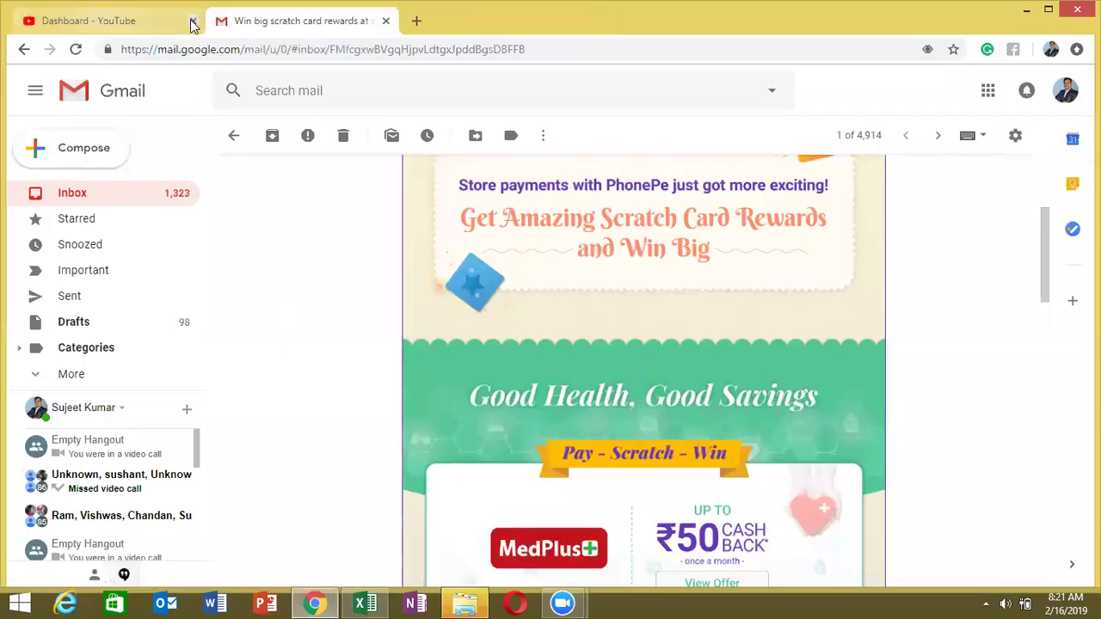
key("super+d")
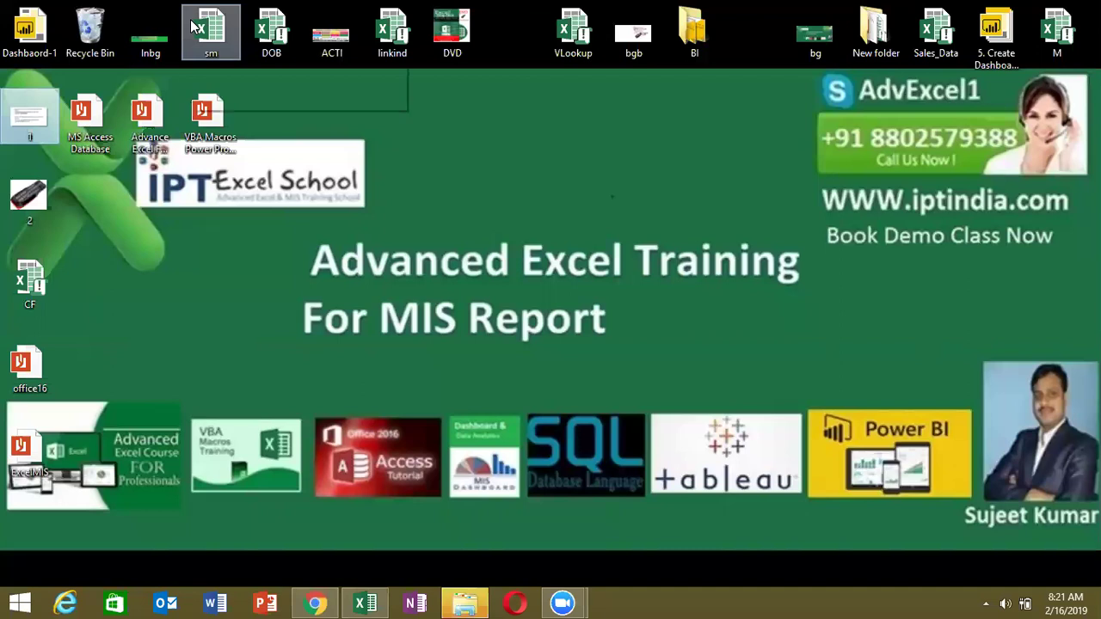
- Fill A2's RANDBETWEEN formula down to A11 and right across A2:I11 via Home > Fill
left_click(366, 603)
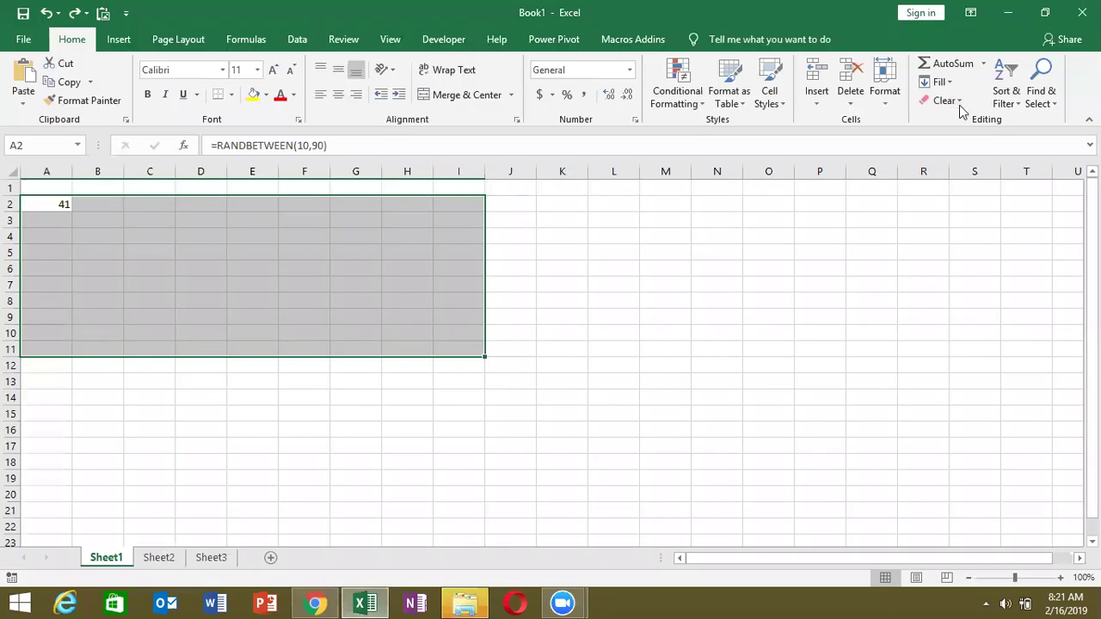
left_click(946, 83)
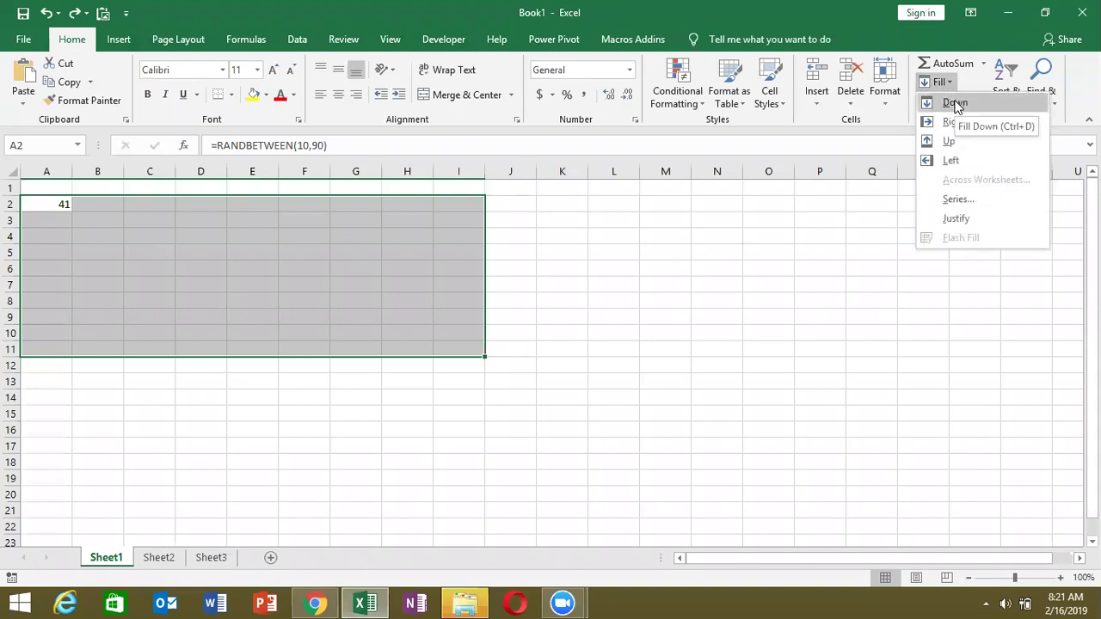
left_click(955, 103)
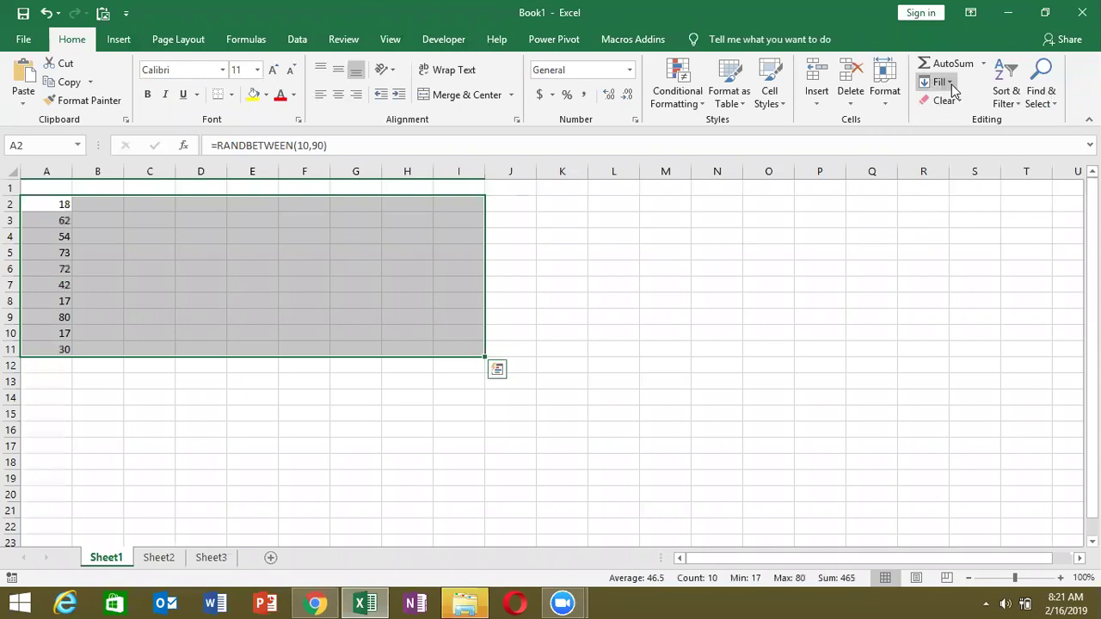
left_click(949, 83)
left_click(956, 122)
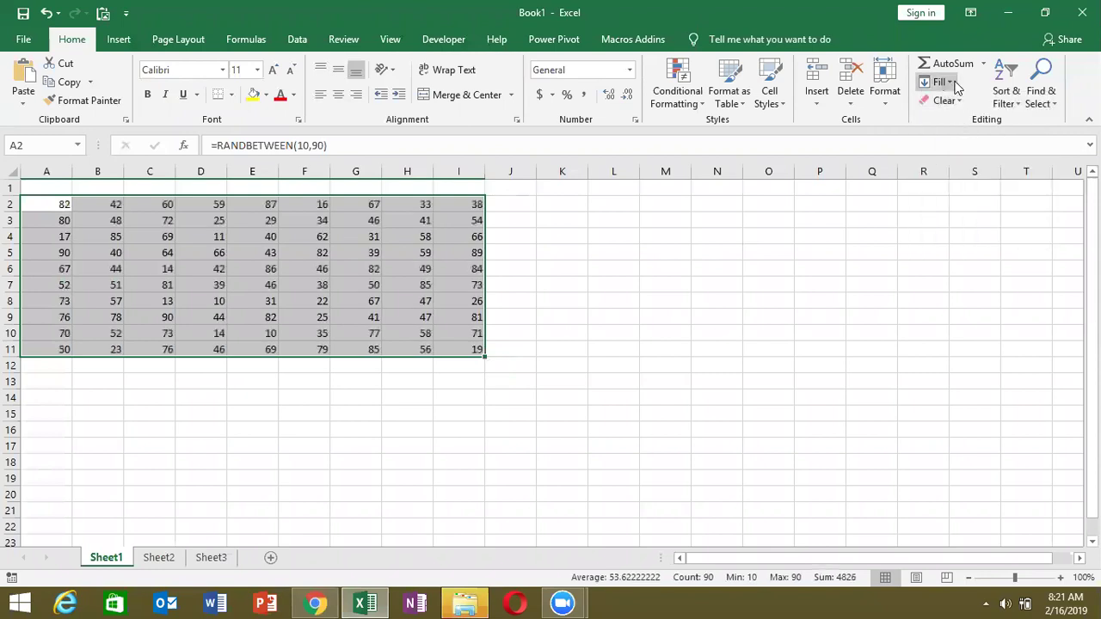
- Clear all the random values from A2:I11
left_click(943, 82)
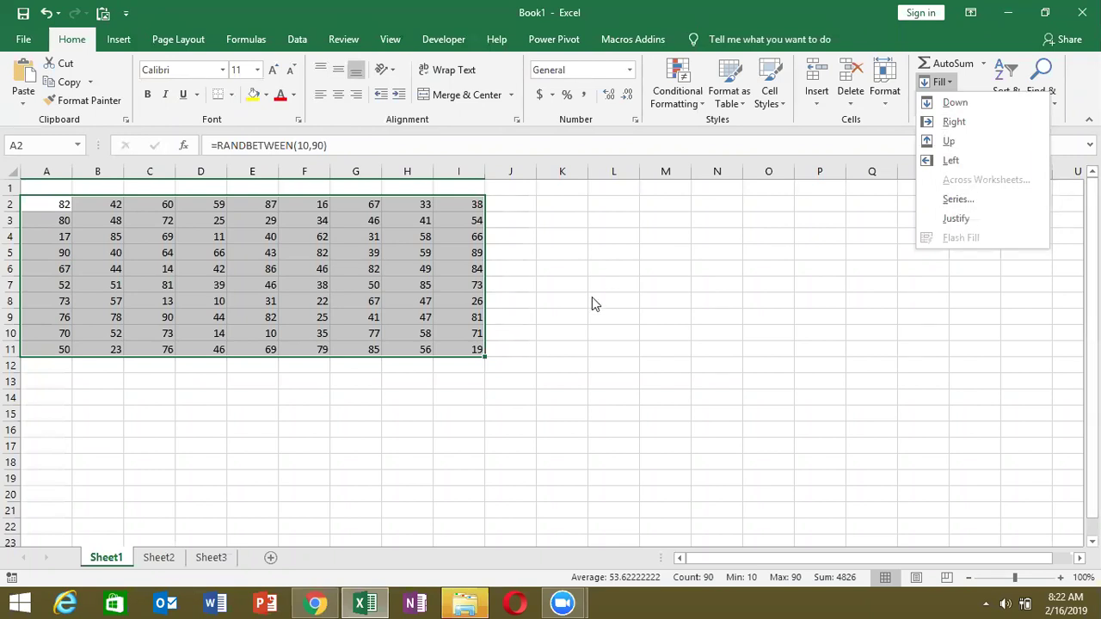
key("Escape")
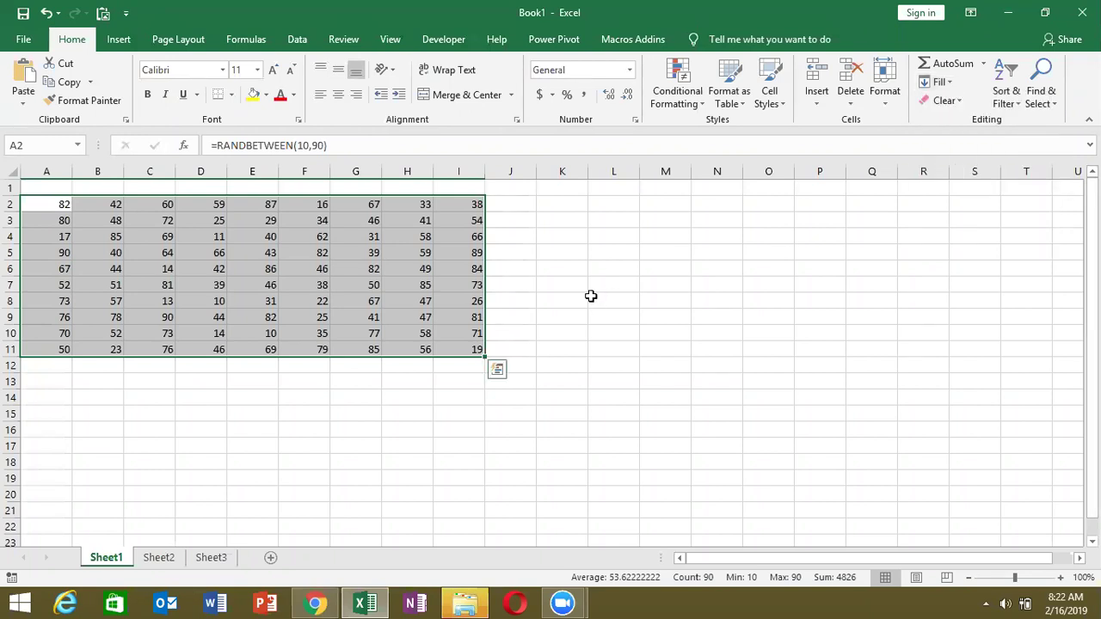
key("Delete")
- Add Sheet4 and Sheet5 with the New Sheet button, then return to cell A2 on Sheet1
left_click(158, 380)
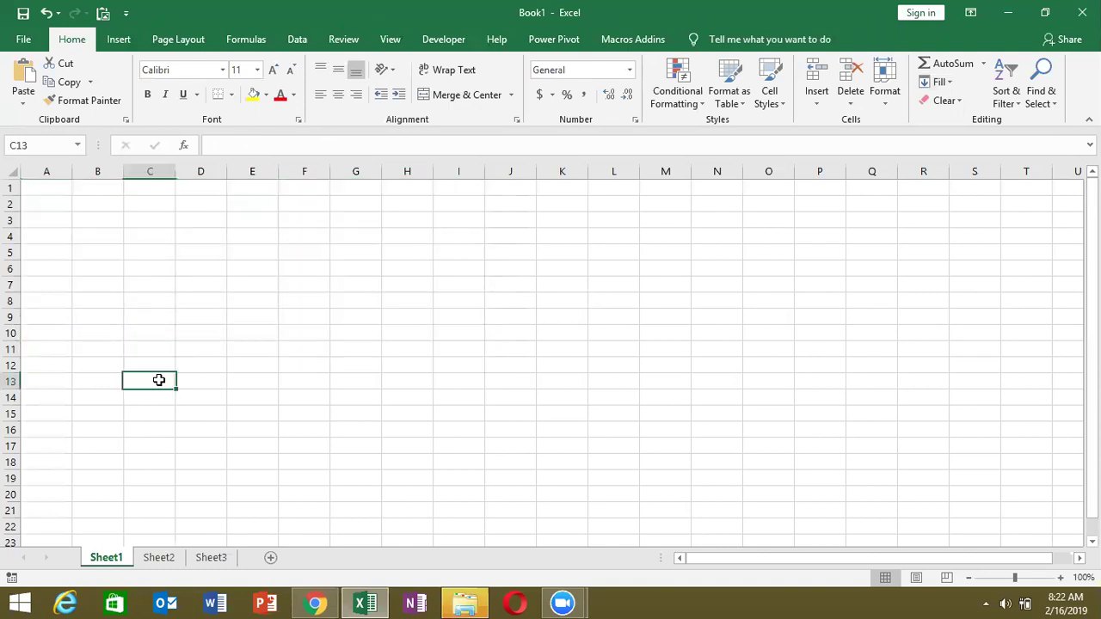
left_click(170, 558)
left_click(210, 560)
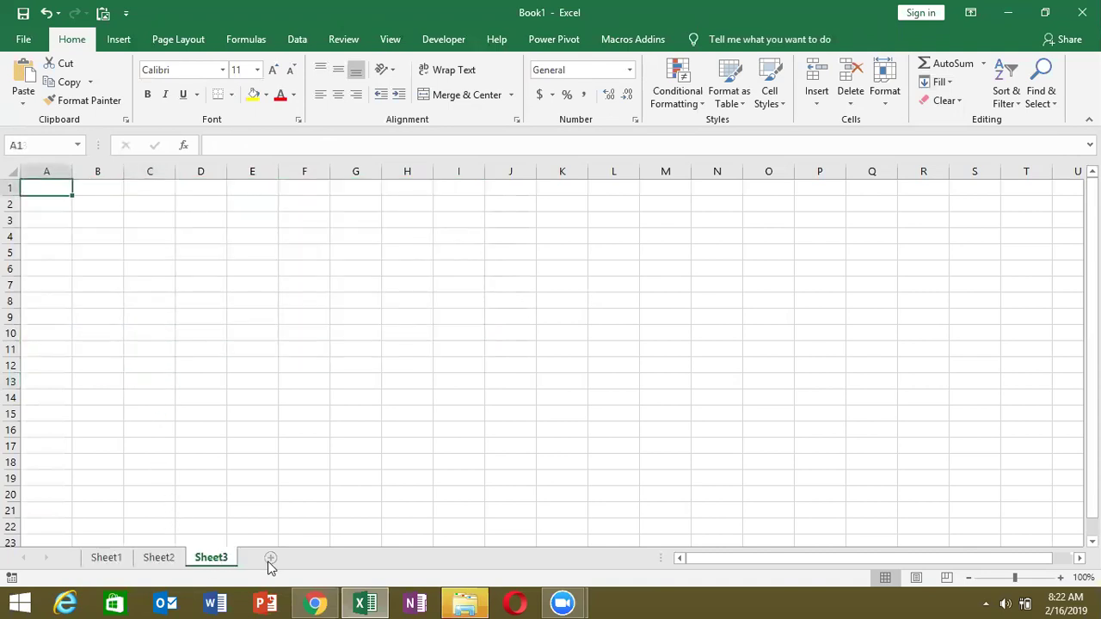
left_click(269, 558)
left_click(322, 560)
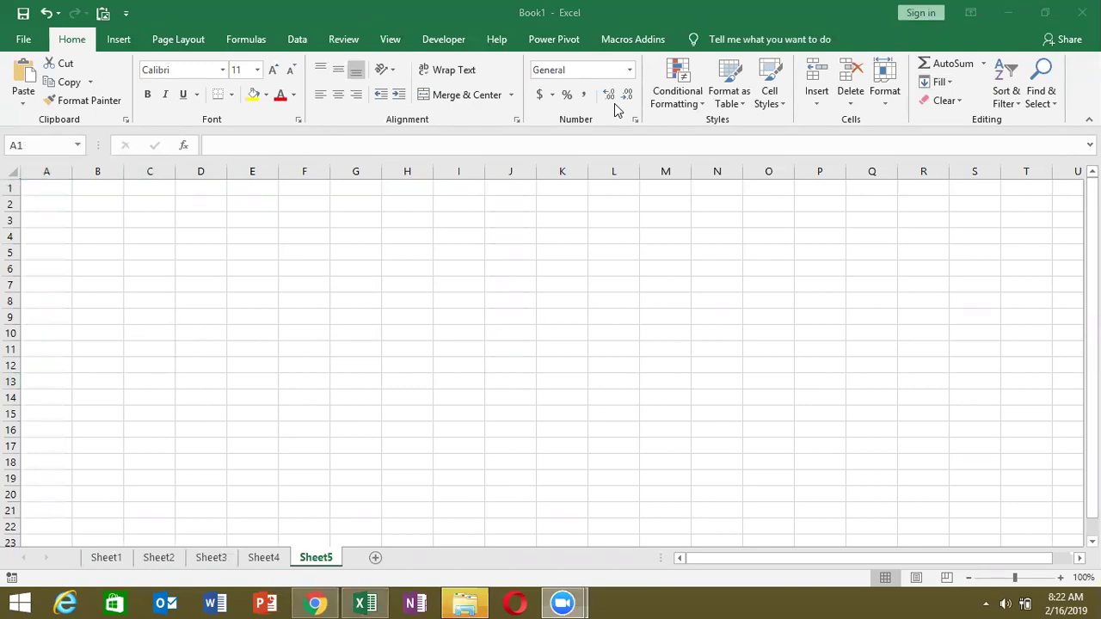
left_click(107, 559)
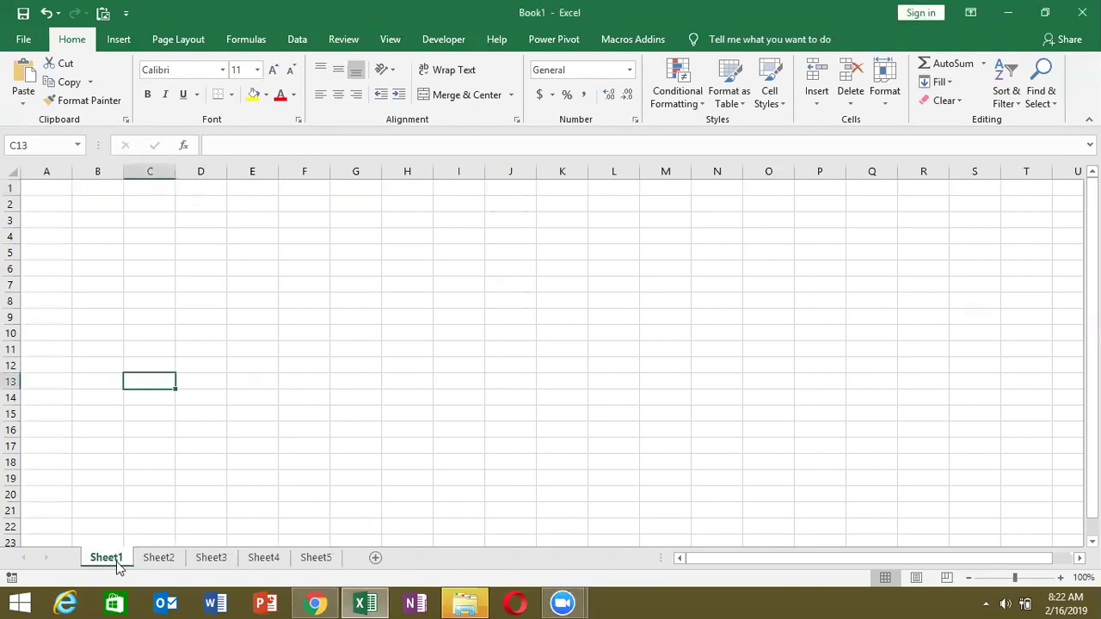
left_click(59, 204)
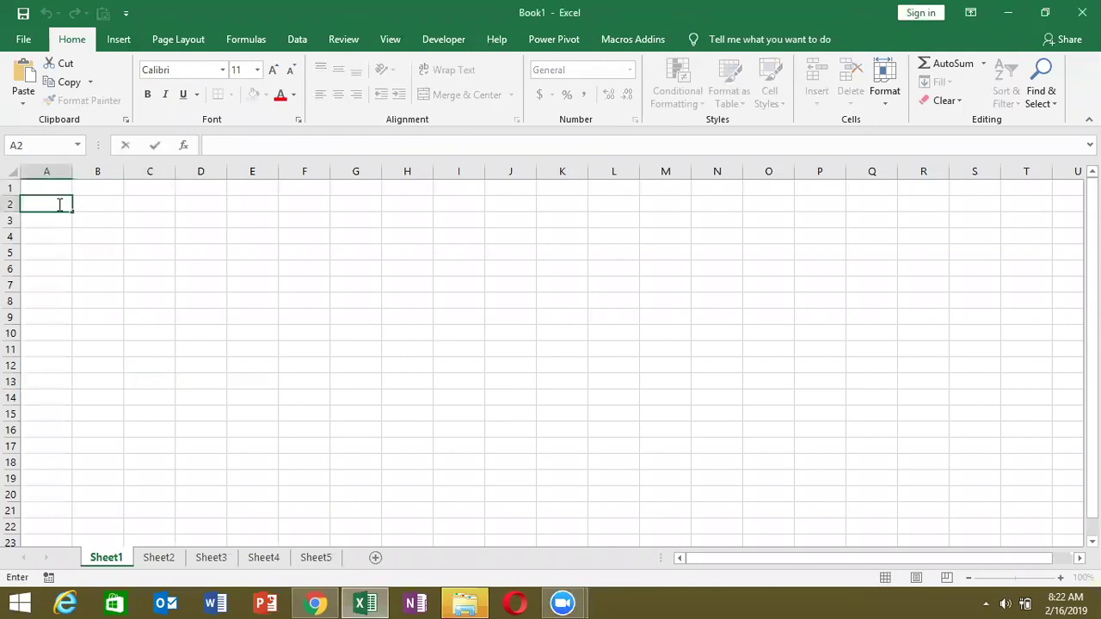
- Enter the label Date in A2 and today's date, 2/16/2019, in B2
type("Date")
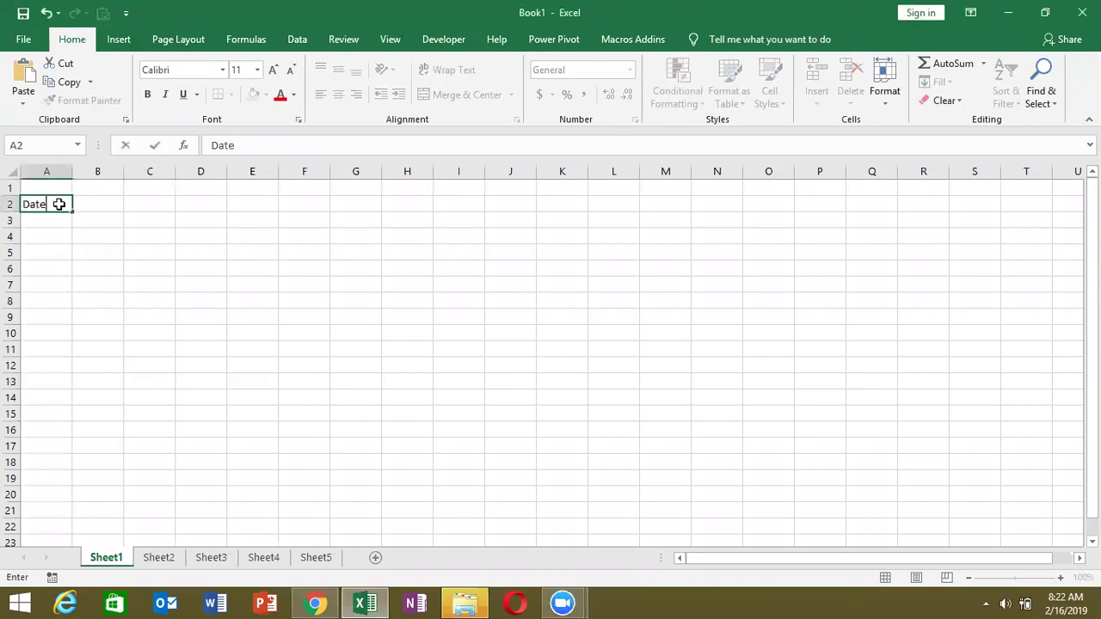
key("Tab")
key("ctrl+semicolon")
key("Return")
- Select A2:B2 and copy the Date label and date
left_click(59, 204)
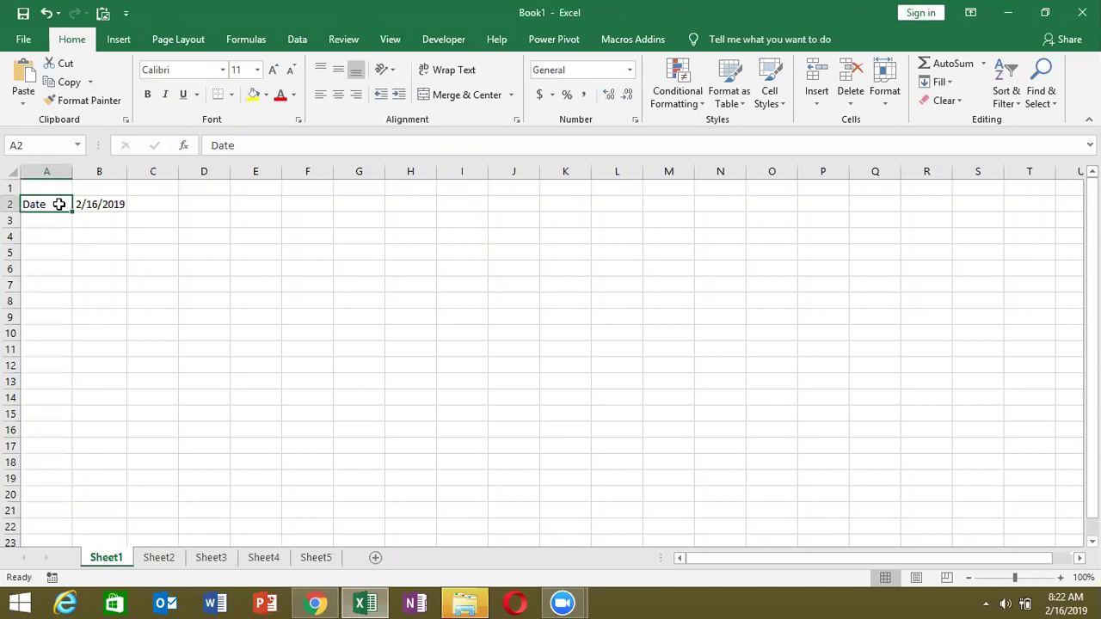
key("Right")
key("Left")
key("shift+Right")
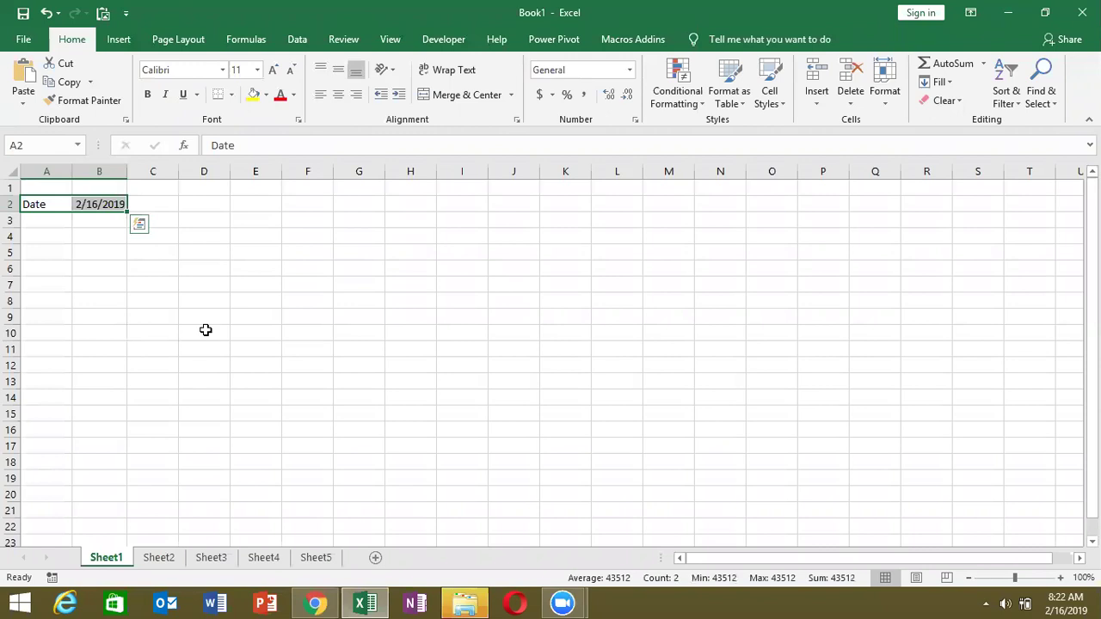
key("ctrl+c")
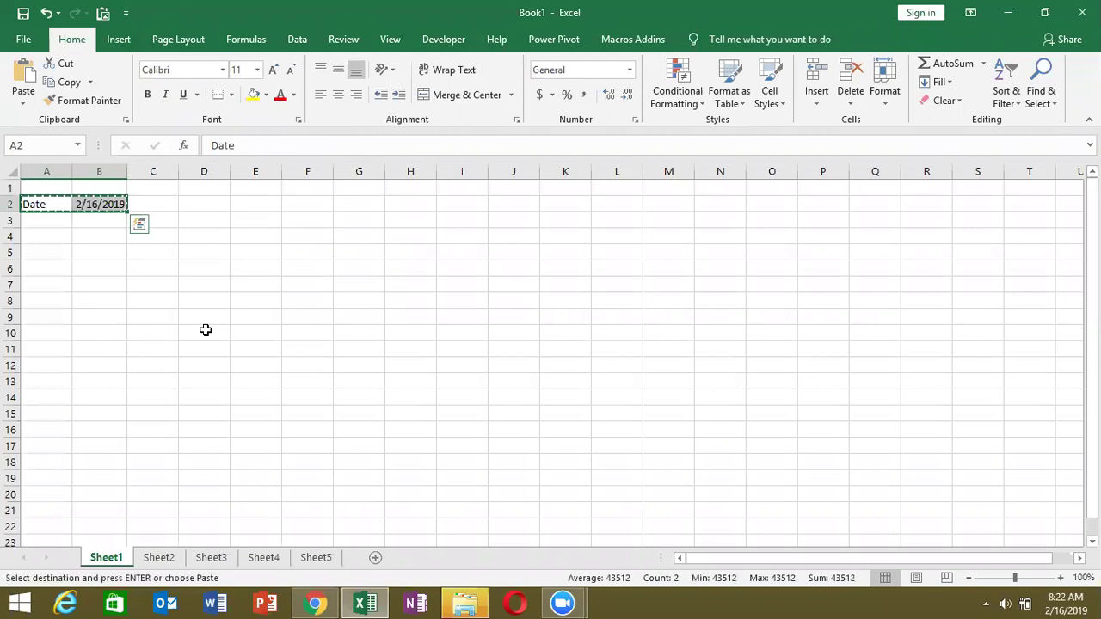
- Group Sheet2–Sheet5, paste Date and 2/16/2019 into A1:B1, and auto-fit column B
left_click(159, 558)
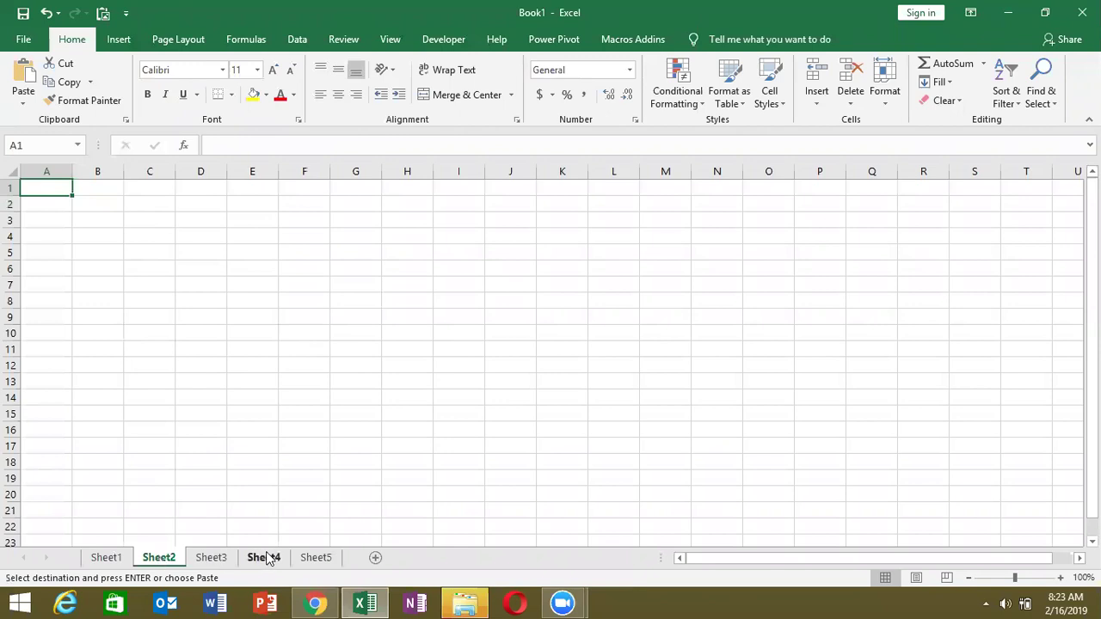
left_click(316, 560, "shift")
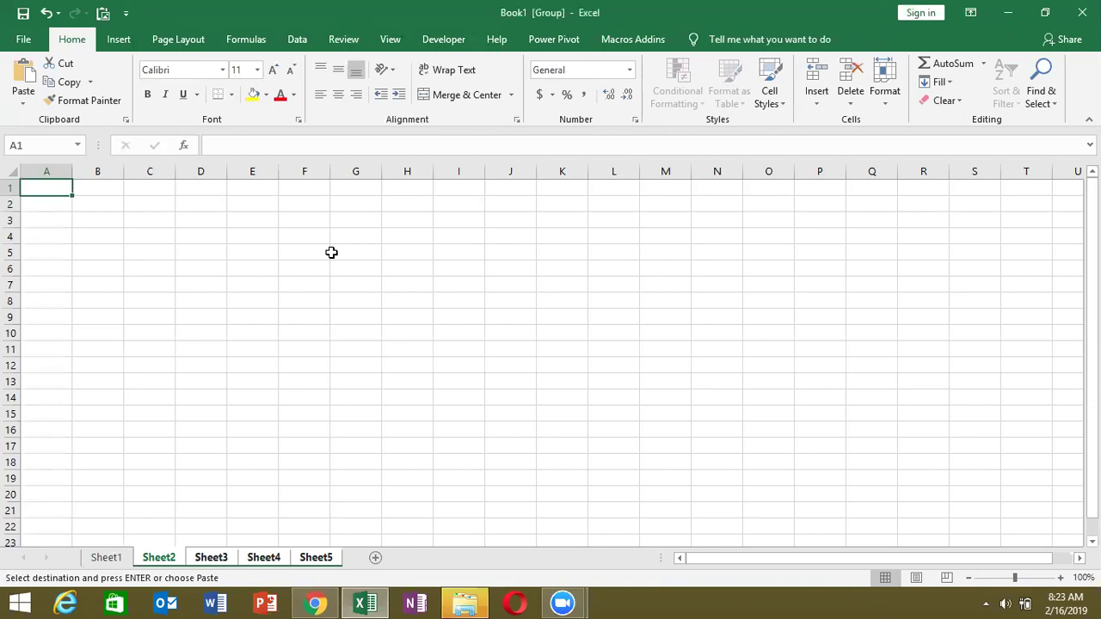
key("ctrl+v")
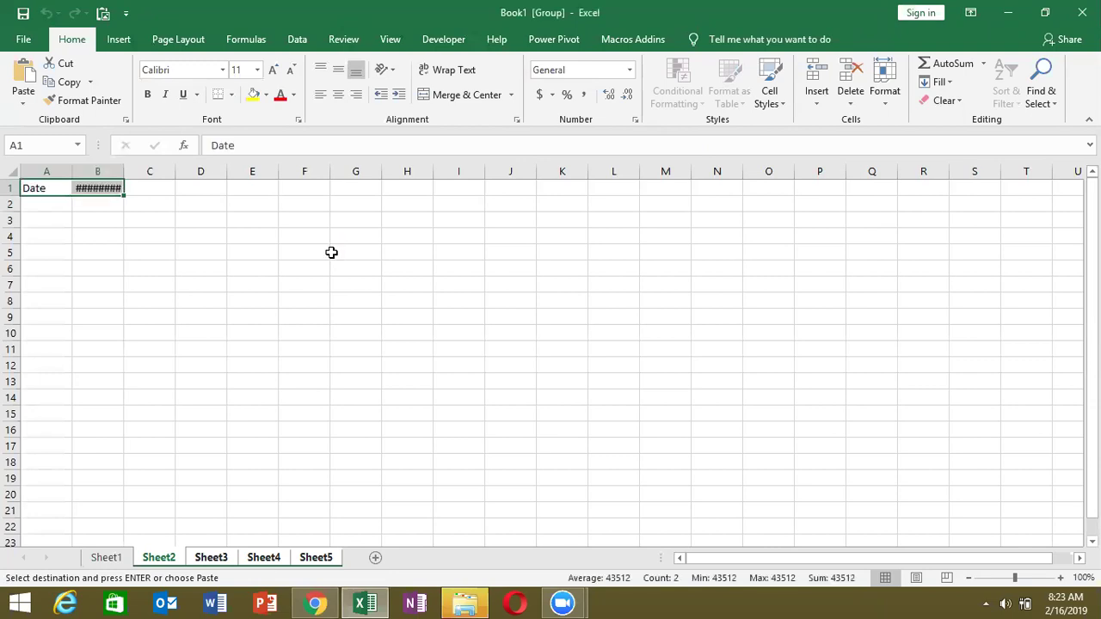
left_click_drag(125, 171, 125, 171)
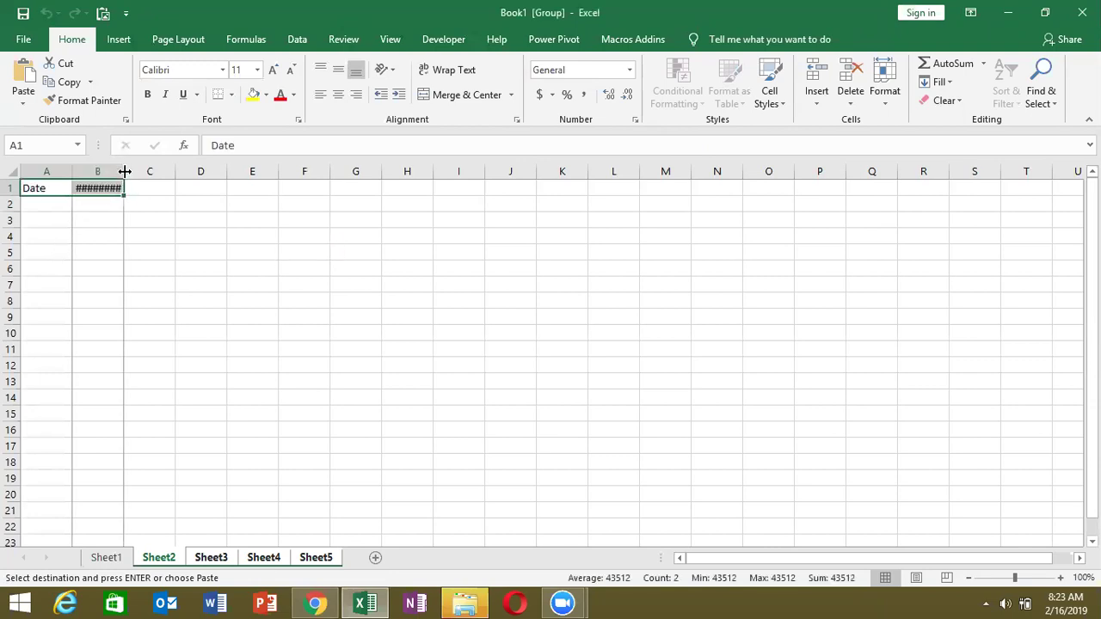
double_click(125, 171)
- Verify the pasted cells on Sheet3 through Sheet5, then ungroup by returning to Sheet1
left_click(211, 558)
left_click(258, 558)
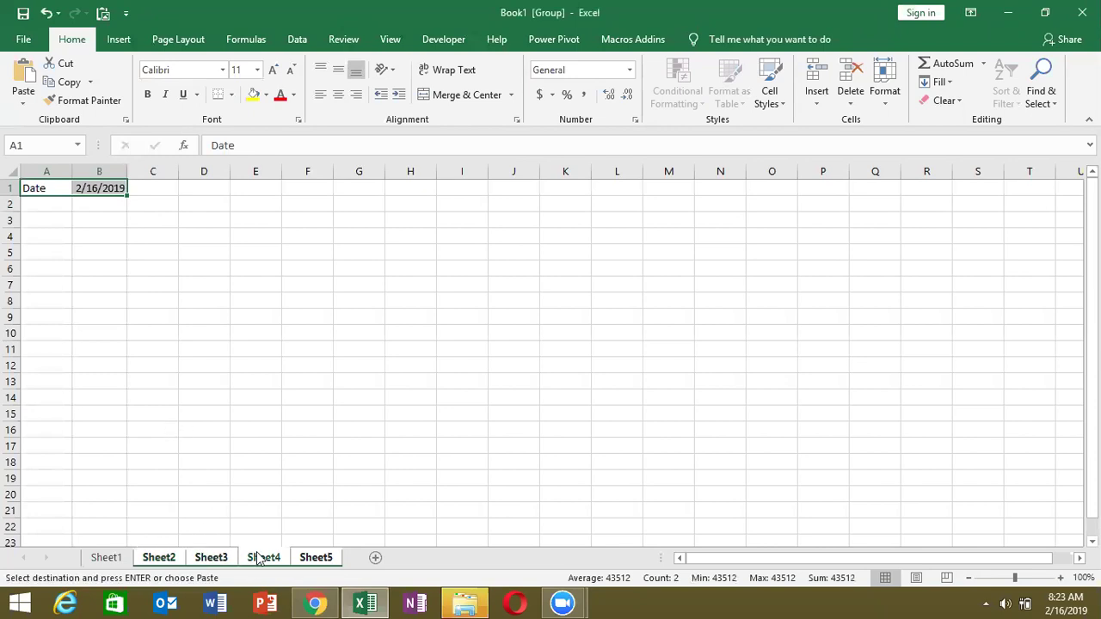
left_click(308, 558)
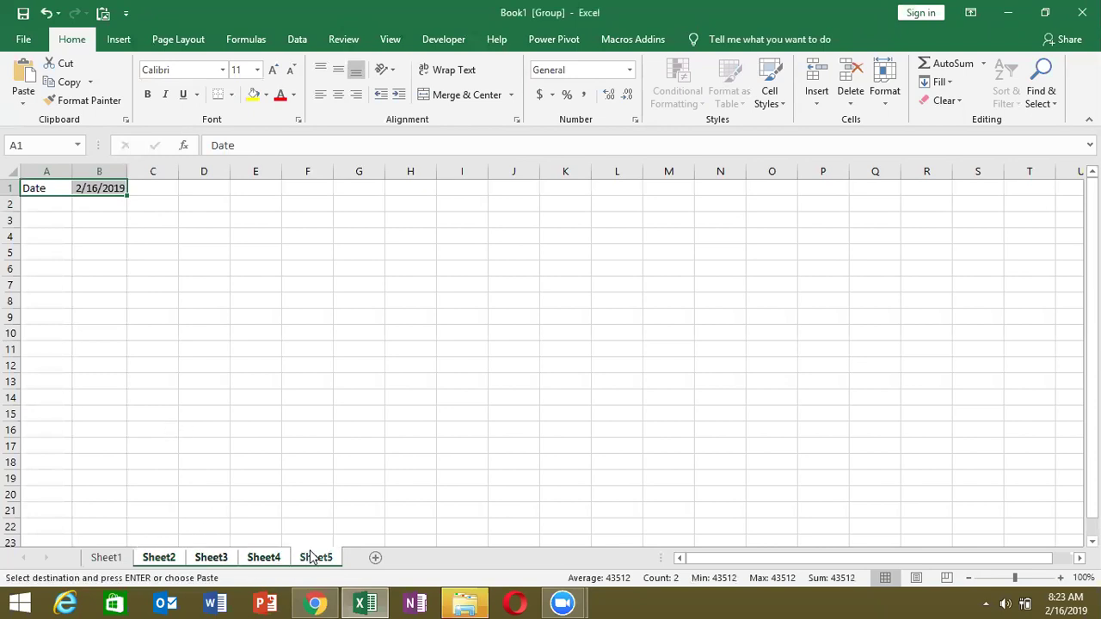
left_click(267, 557)
left_click(214, 557)
left_click(163, 559)
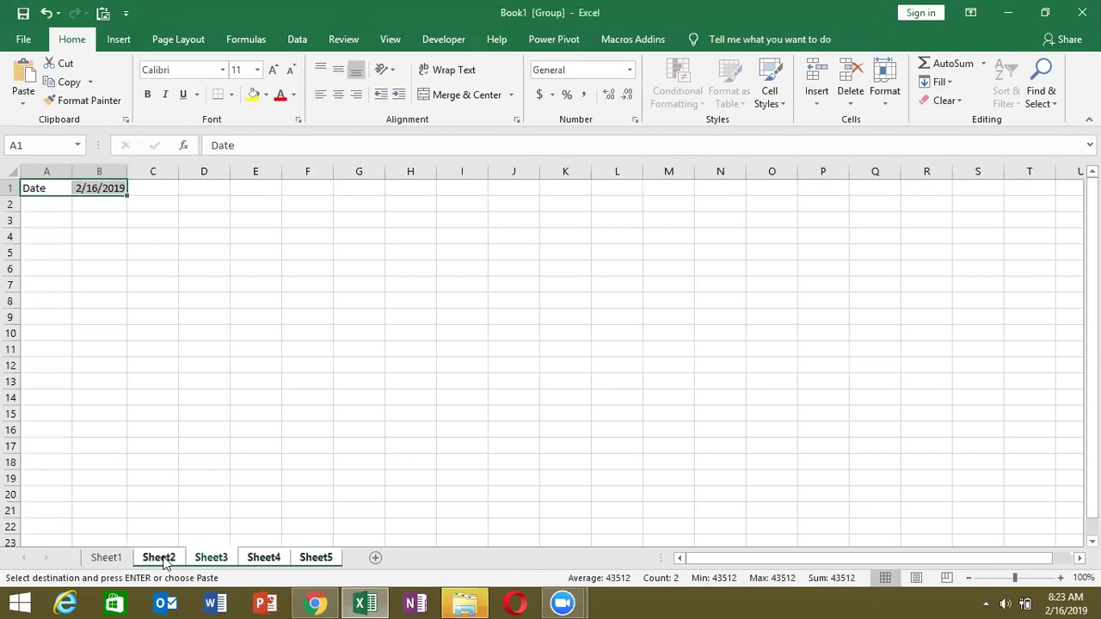
left_click(138, 386)
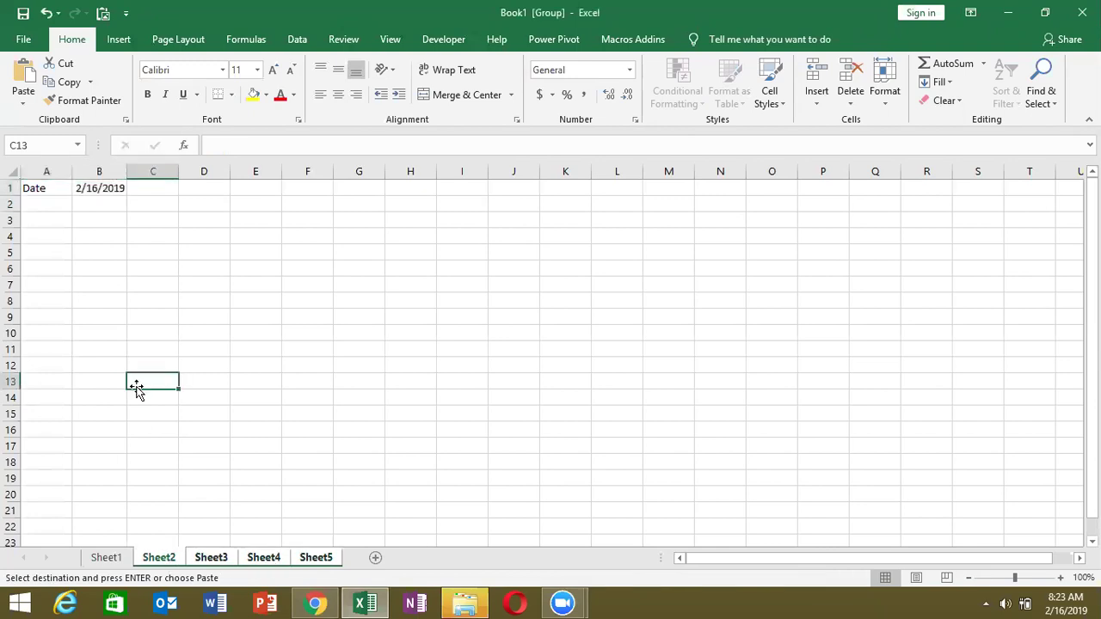
left_click(106, 557)
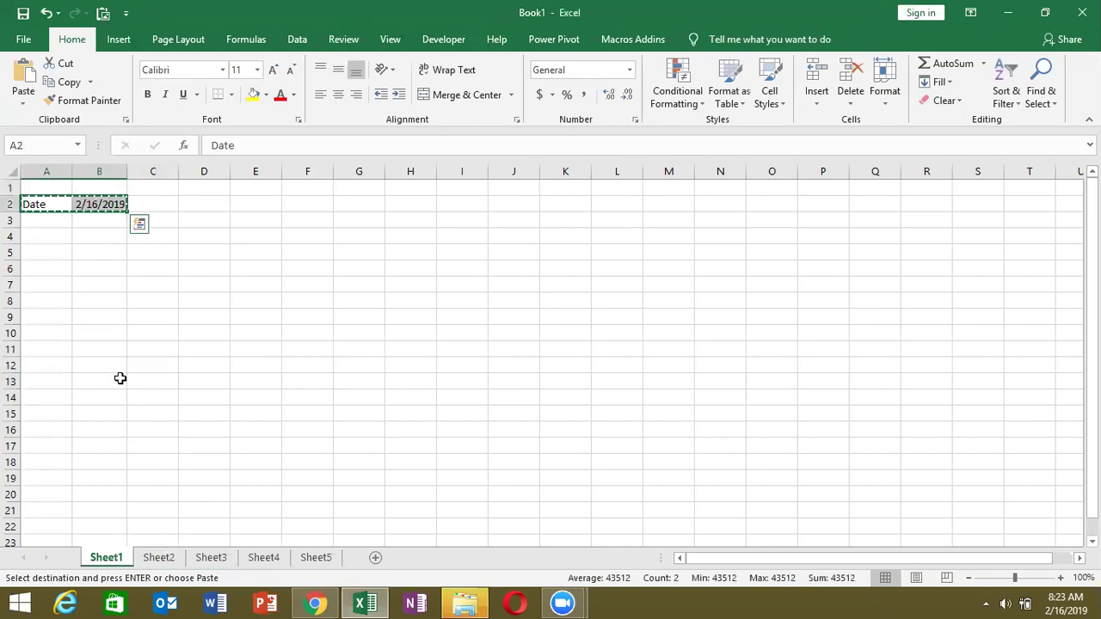
- Fill Sheet1's A2:B2 yellow, then copy only that formatting across all five grouped sheets
left_click(254, 99)
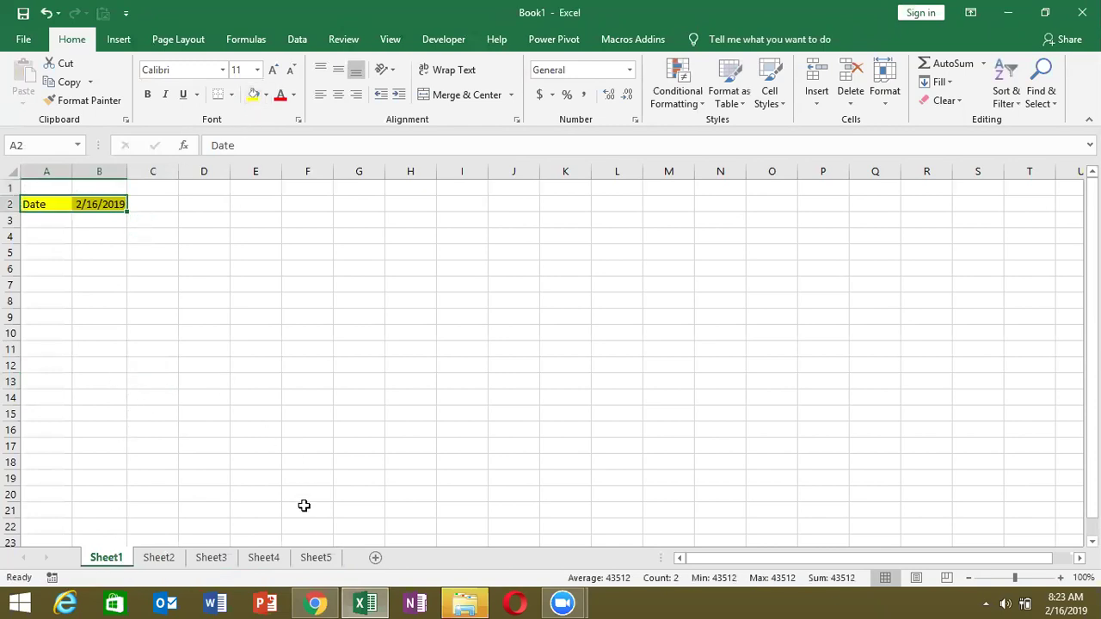
left_click(315, 557, "shift")
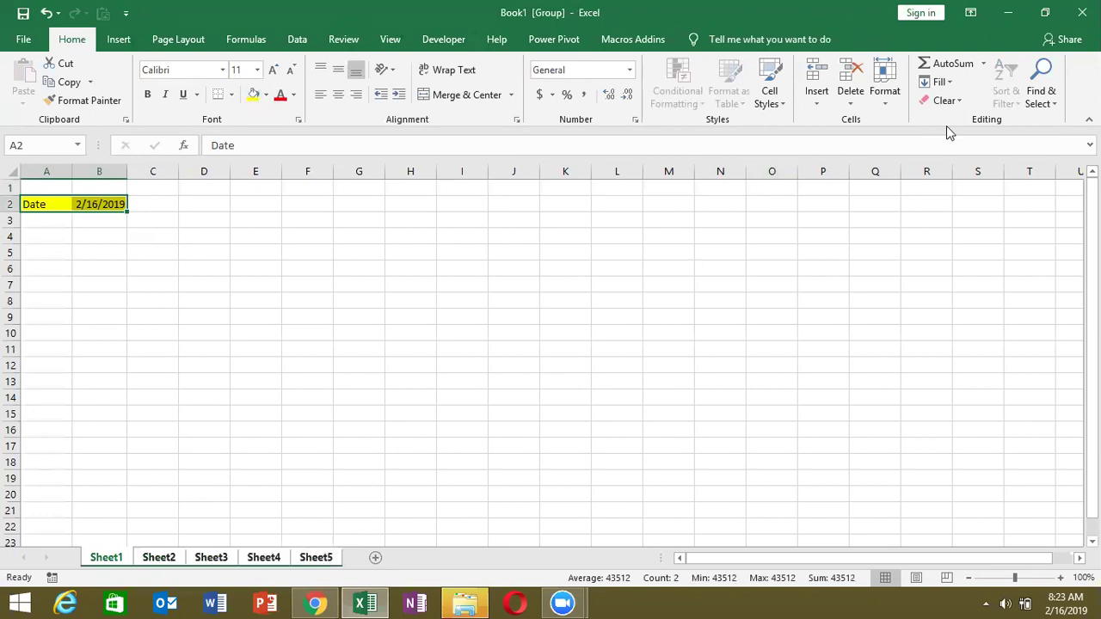
left_click(945, 82)
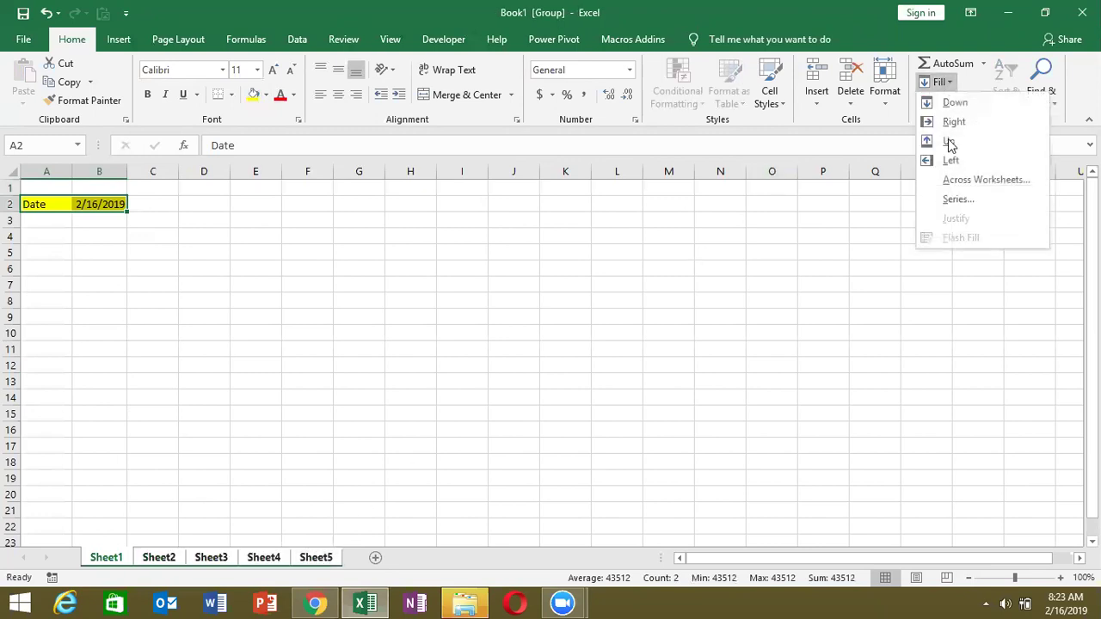
left_click(947, 183)
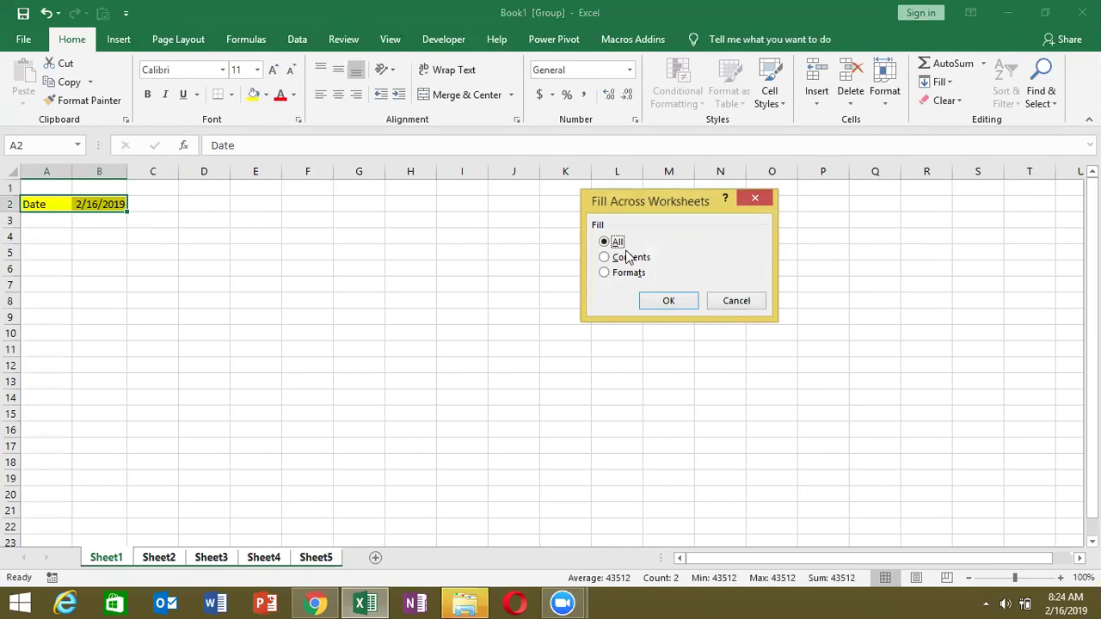
left_click(628, 259)
left_click(624, 273)
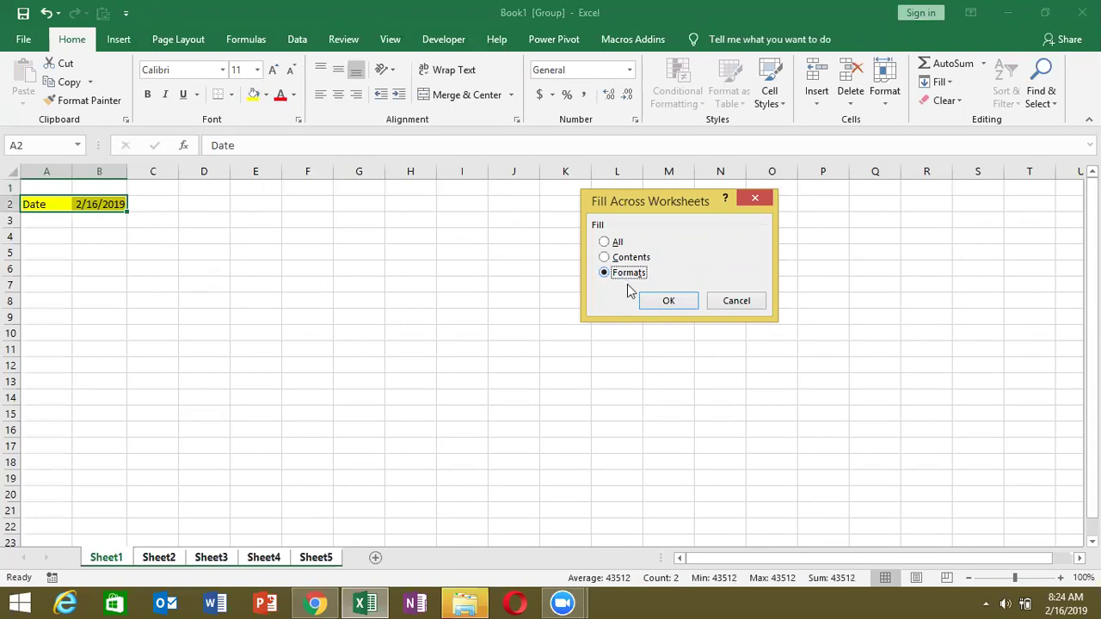
left_click(667, 299)
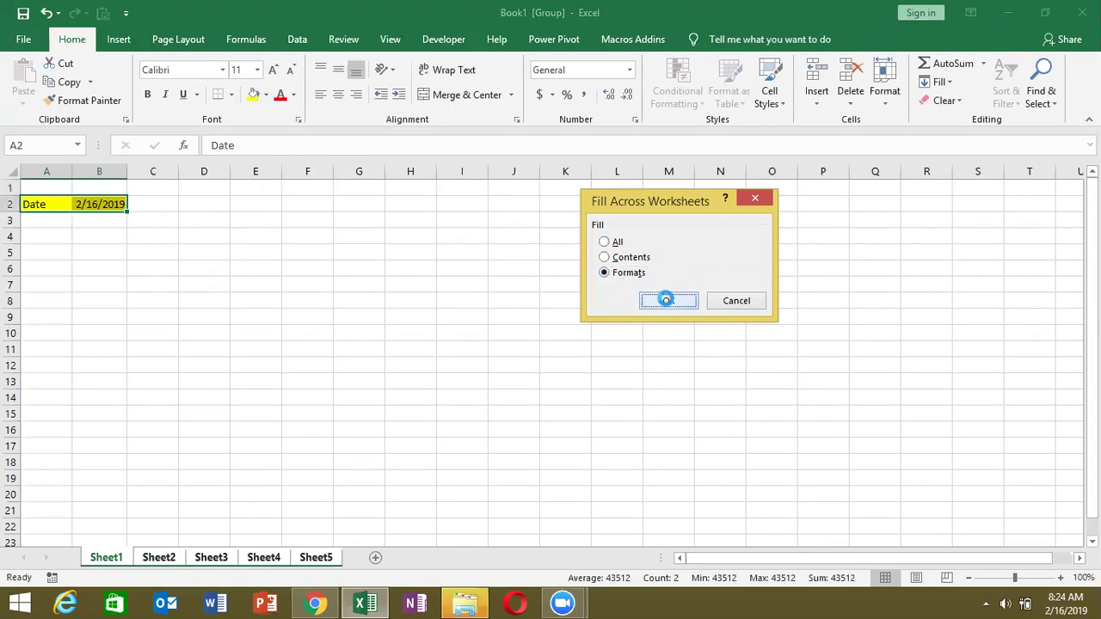
- Ungroup the sheets and check Sheet2 through Sheet5 for the yellow A2:B2 fill
left_click(165, 561)
left_click(209, 560)
left_click(250, 561)
left_click(312, 560)
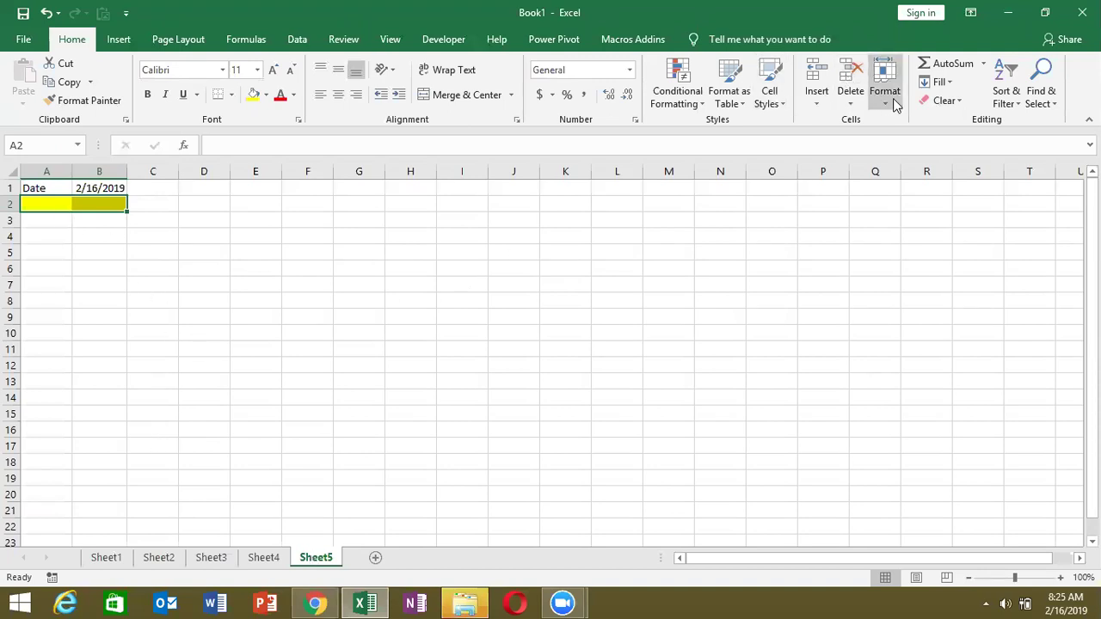
left_click(936, 83)
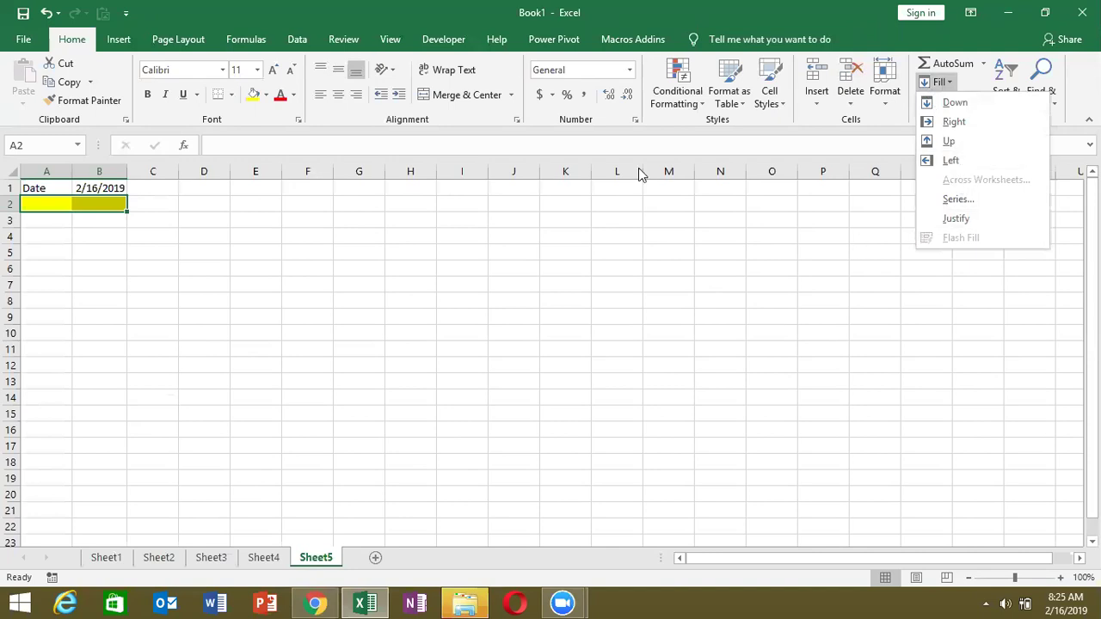
- Enter 1 and 2 in F1:F2, drag-fill them down to 14 in F14, then clear them
left_click(362, 172)
left_click(310, 187)
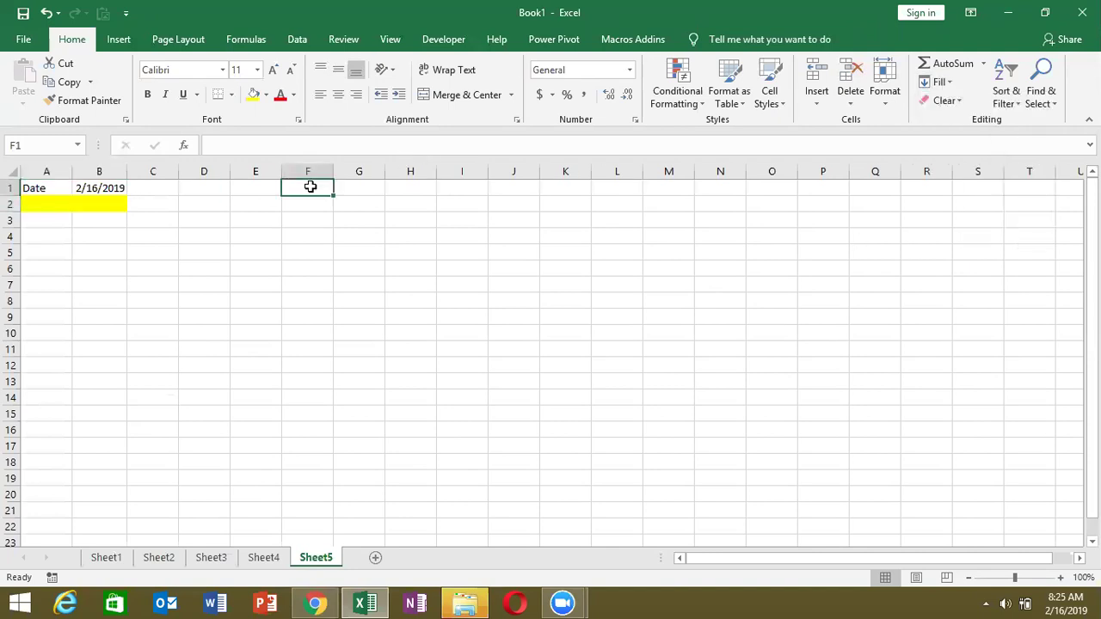
type("1")
key("Return")
type("2")
key("ctrl+Return")
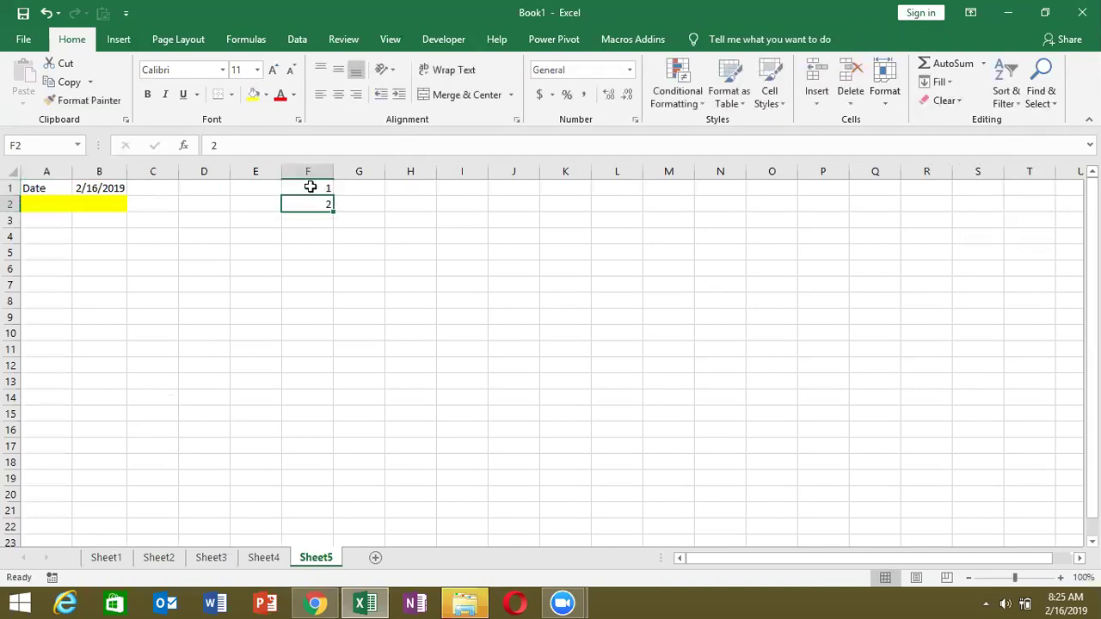
left_click(311, 187)
key("shift+Down")
left_click_drag(333, 210, 359, 411)
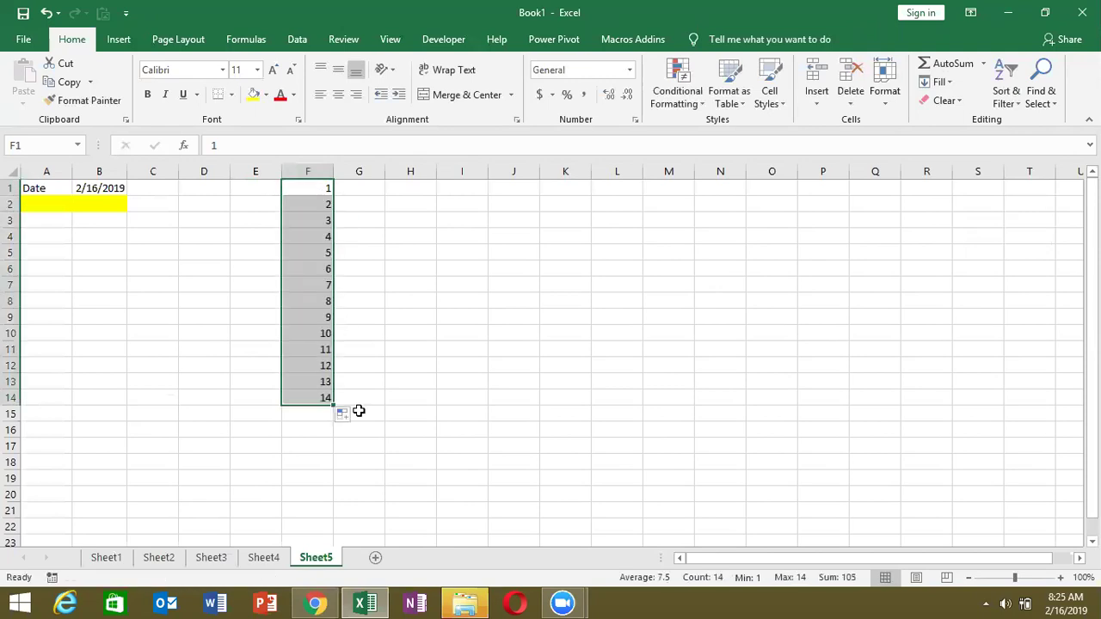
key("Delete")
- Put 1 in F1 and fill a linear series with stop value 5
type("1")
key("Return")
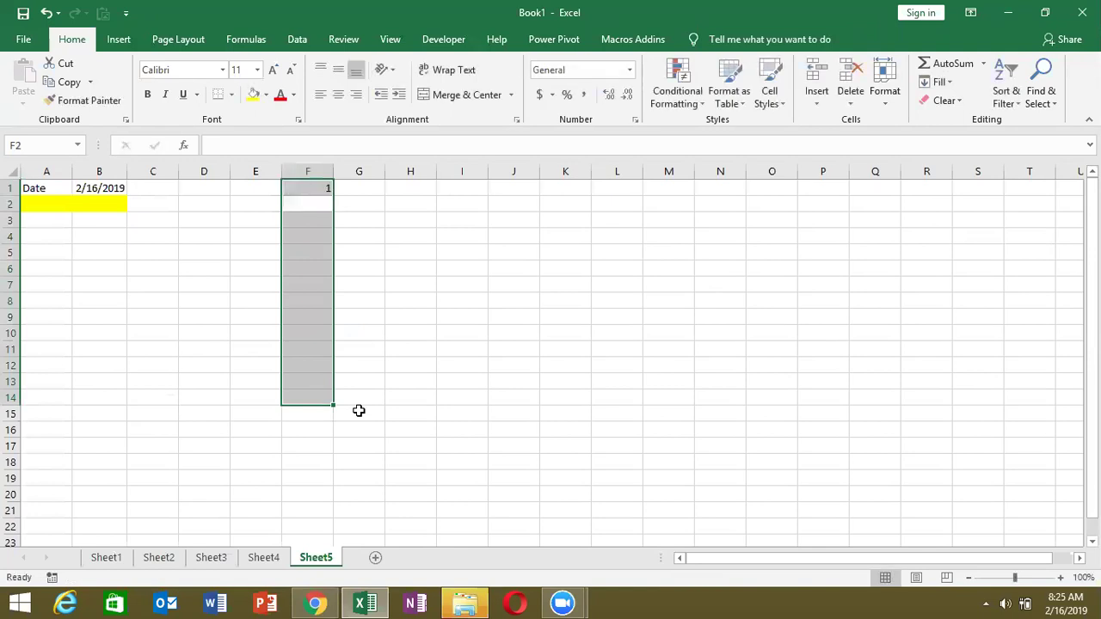
left_click(941, 82)
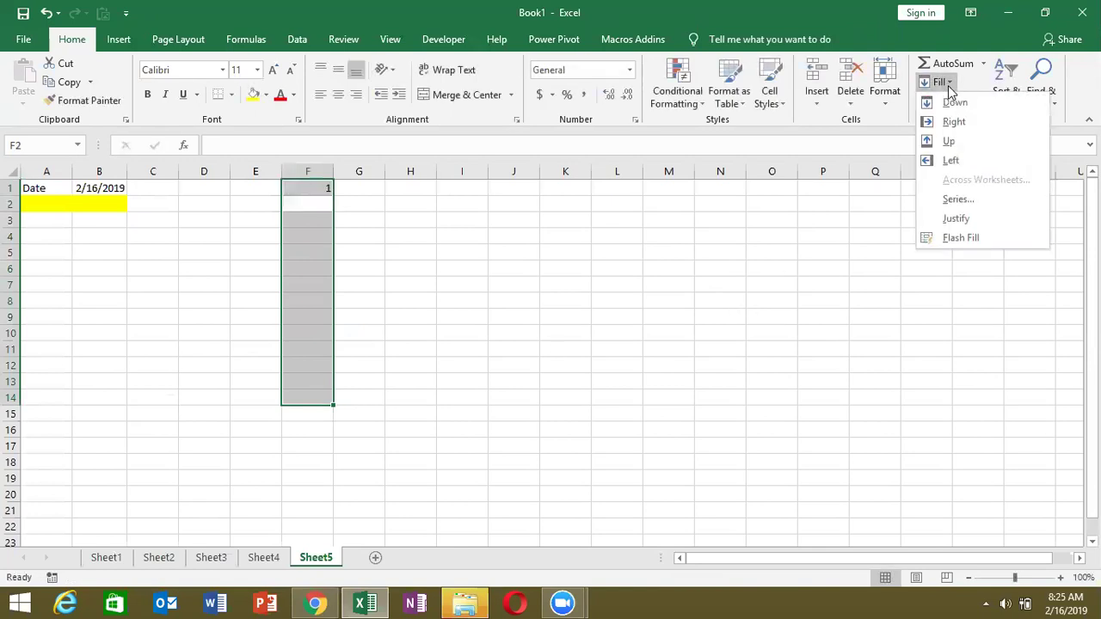
left_click(957, 200)
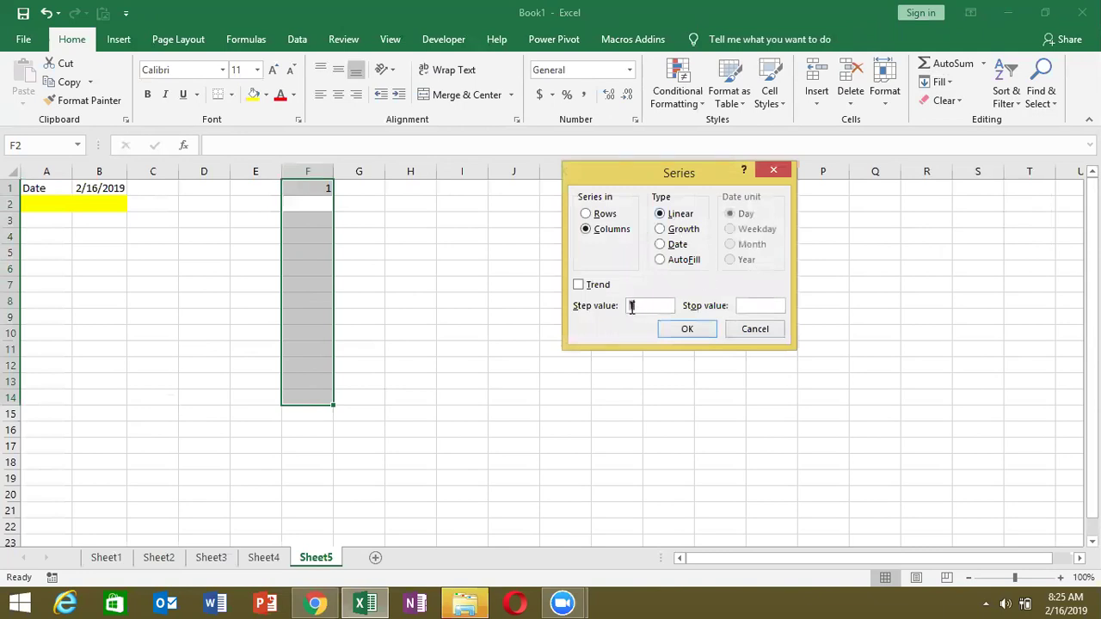
left_click(741, 307)
type("5")
left_click(687, 329)
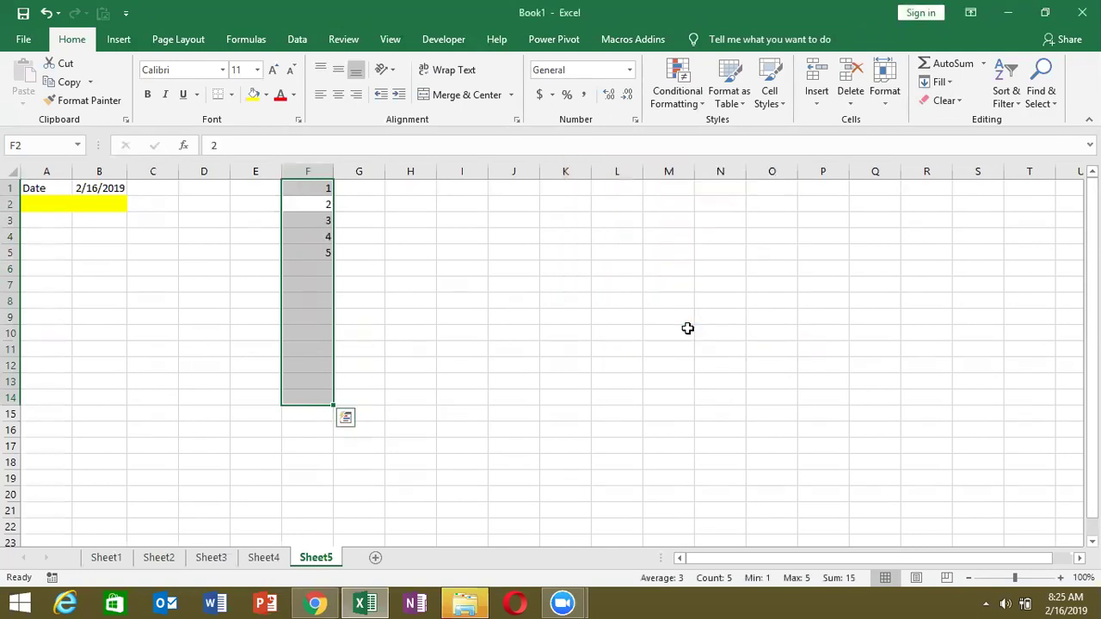
- Redo the series with step 1, then with step value 2 for odd numbers 1–27
left_click(947, 82)
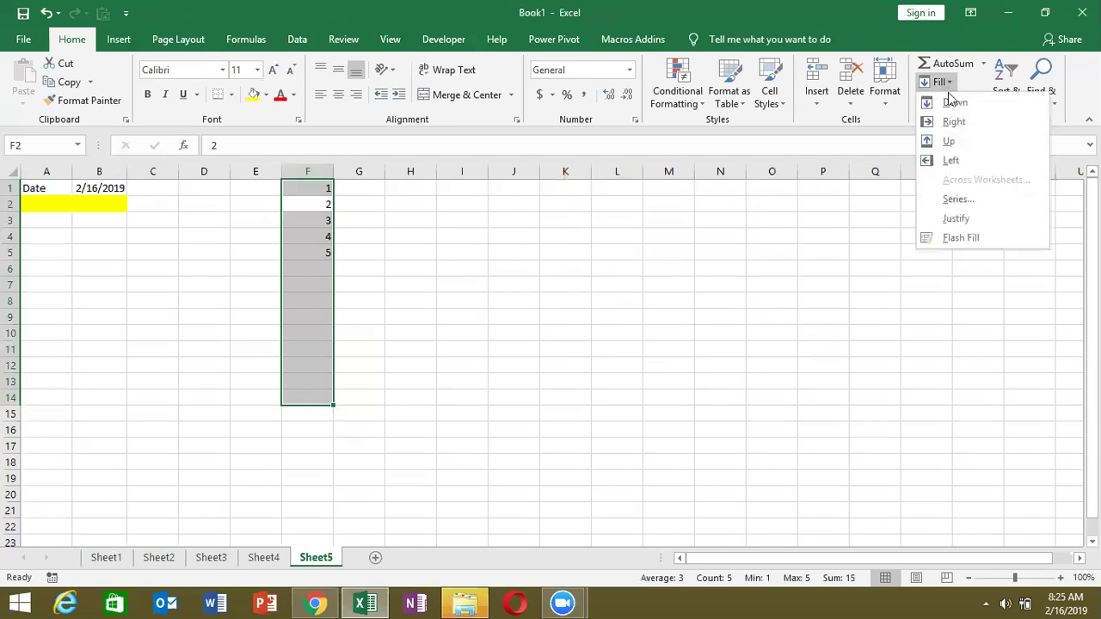
left_click(956, 200)
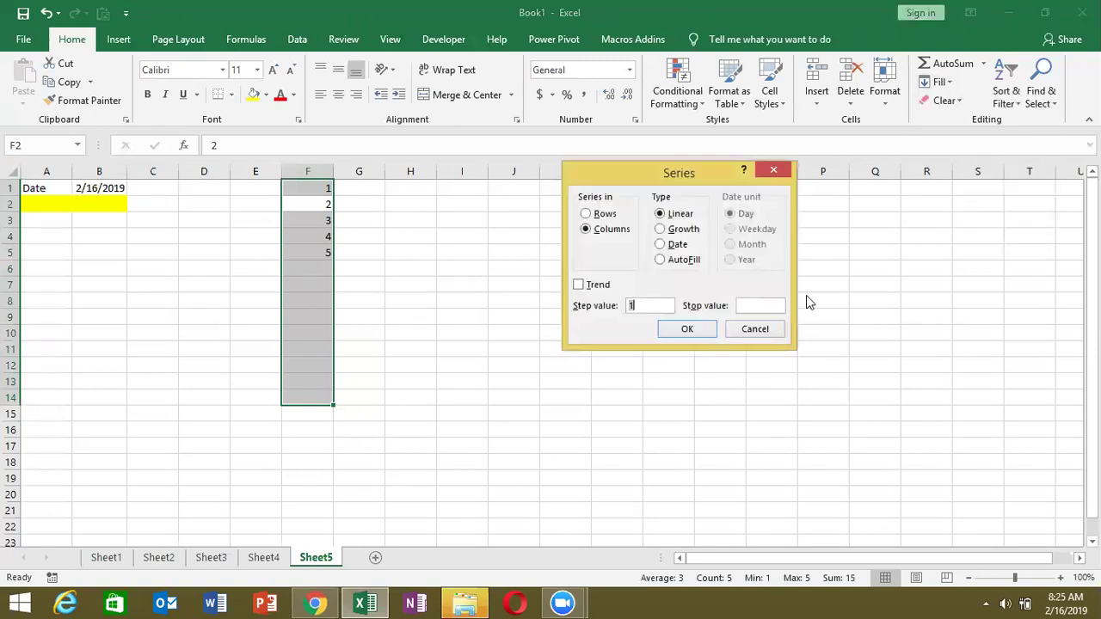
left_click(701, 329)
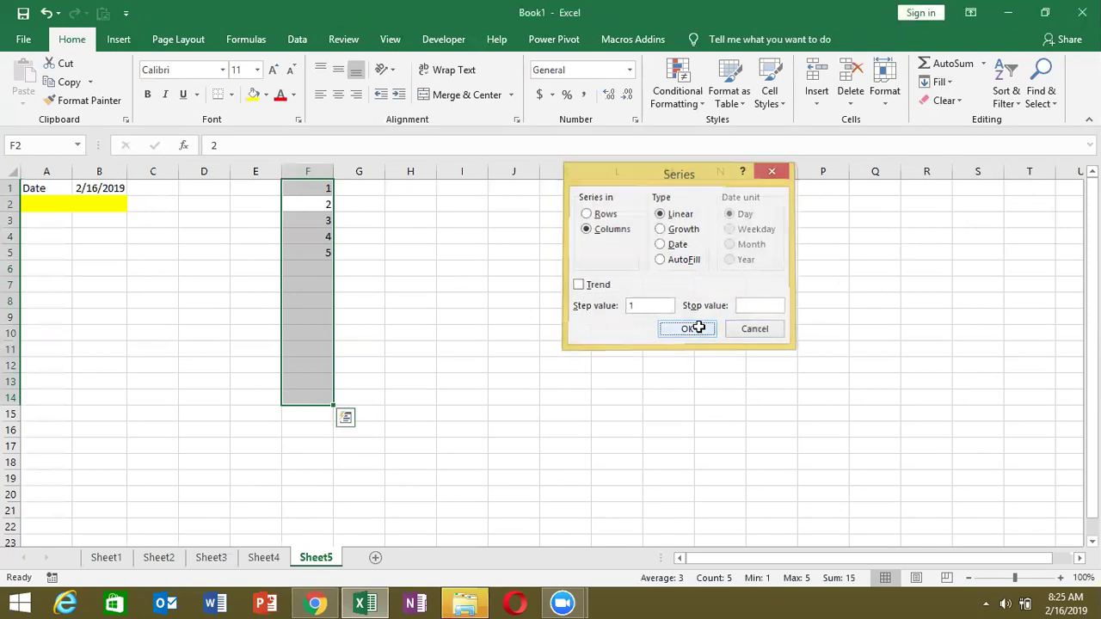
left_click(938, 82)
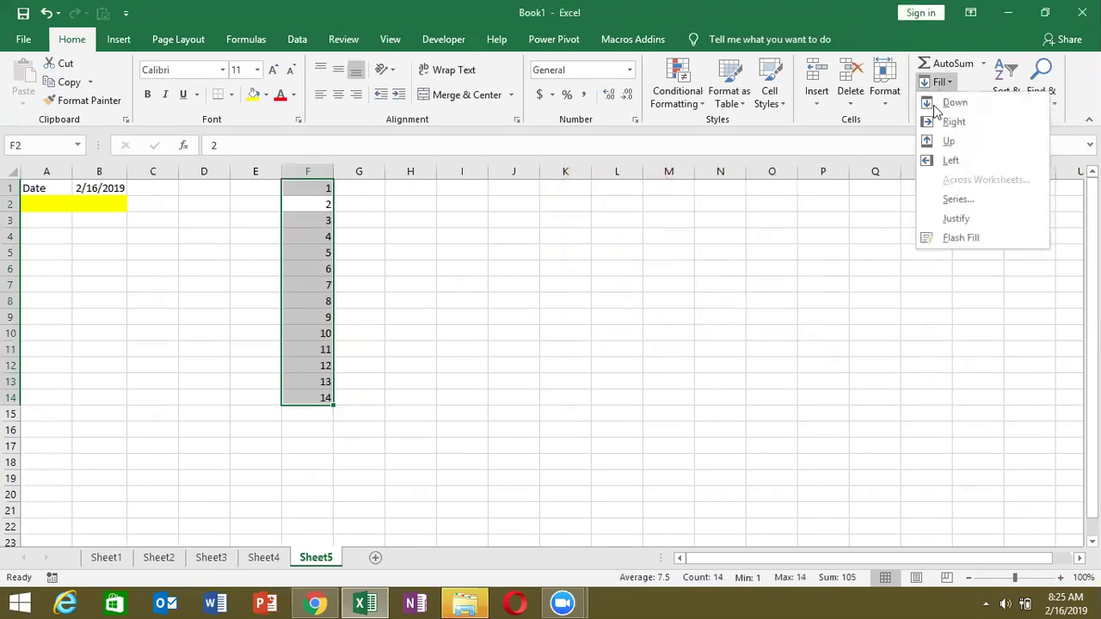
left_click(955, 199)
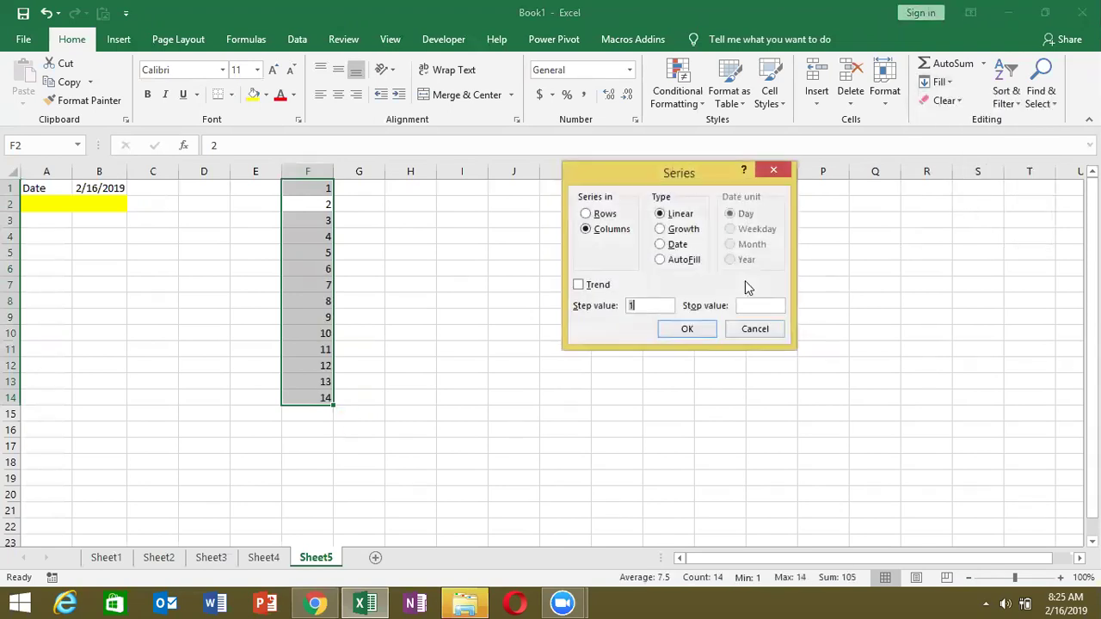
type("2")
left_click(687, 328)
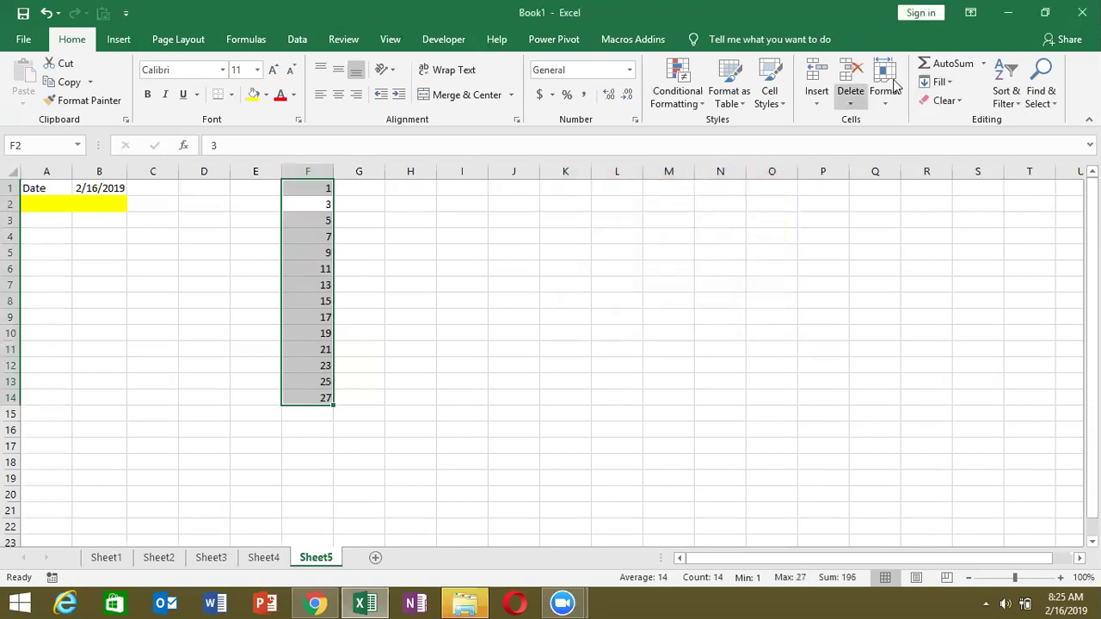
left_click(938, 82)
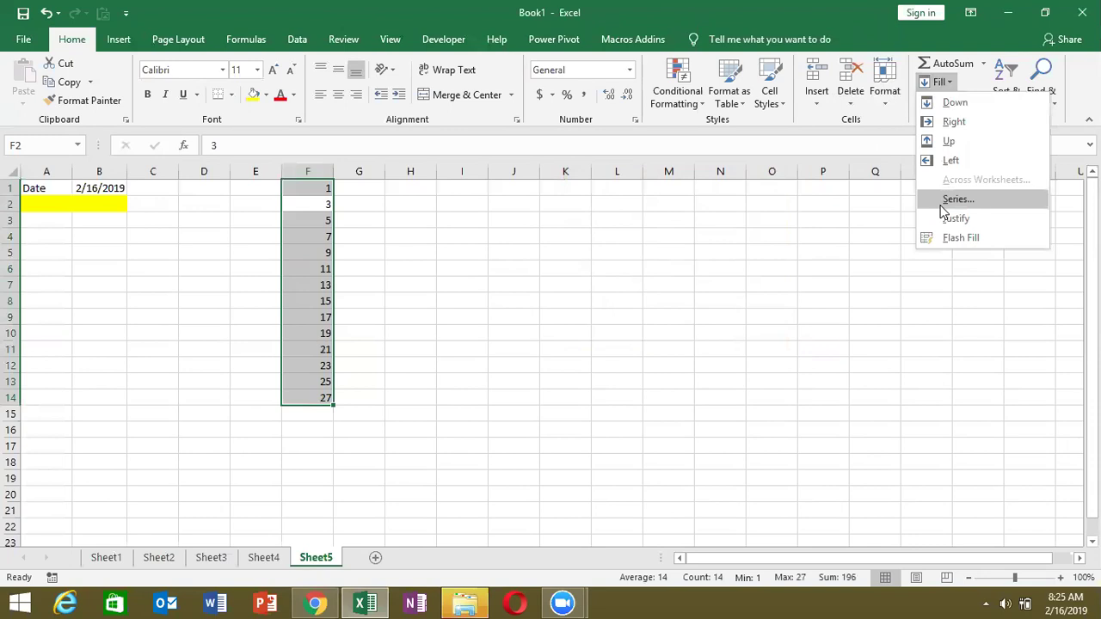
- Change F1:F14 to a Growth series with step value 2, giving 1, 2, 4 … 8192
left_click(943, 205)
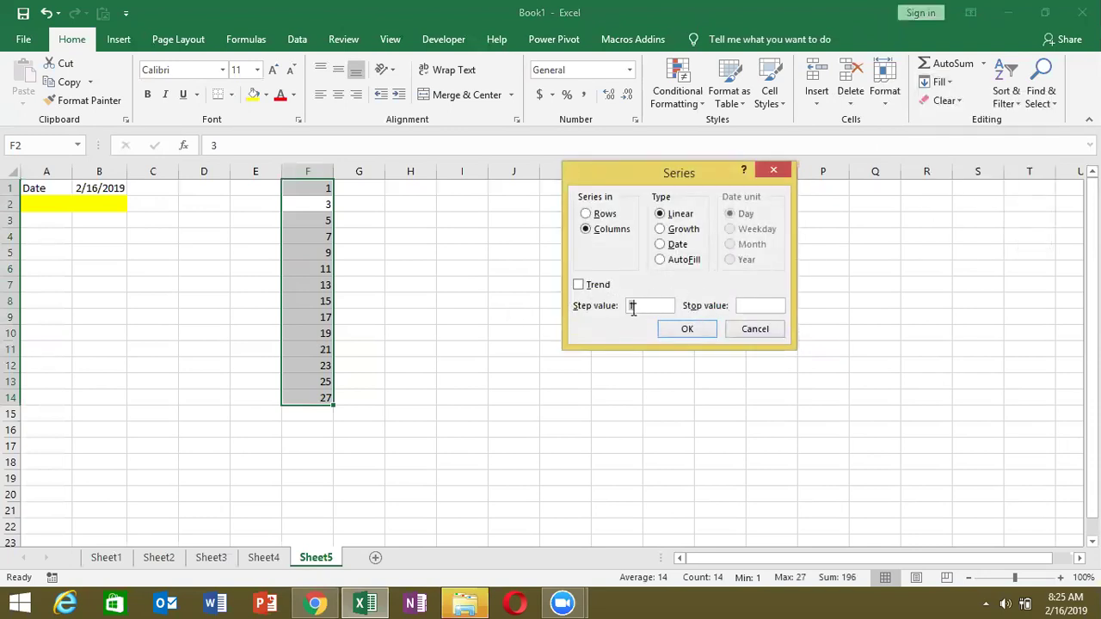
left_click(677, 230)
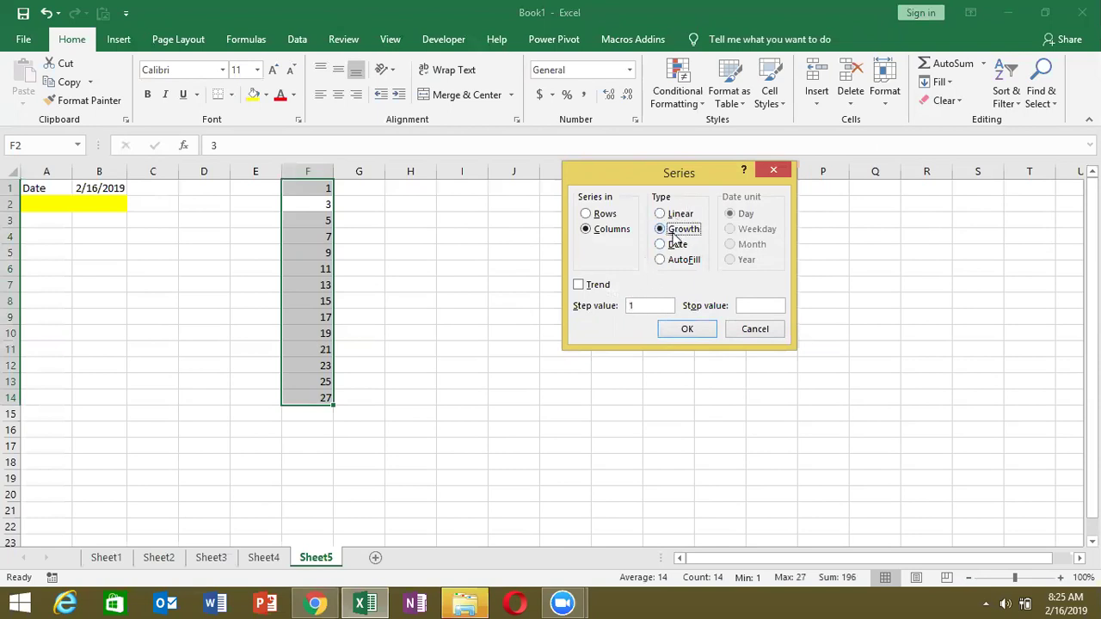
double_click(634, 305)
type("2")
left_click(686, 330)
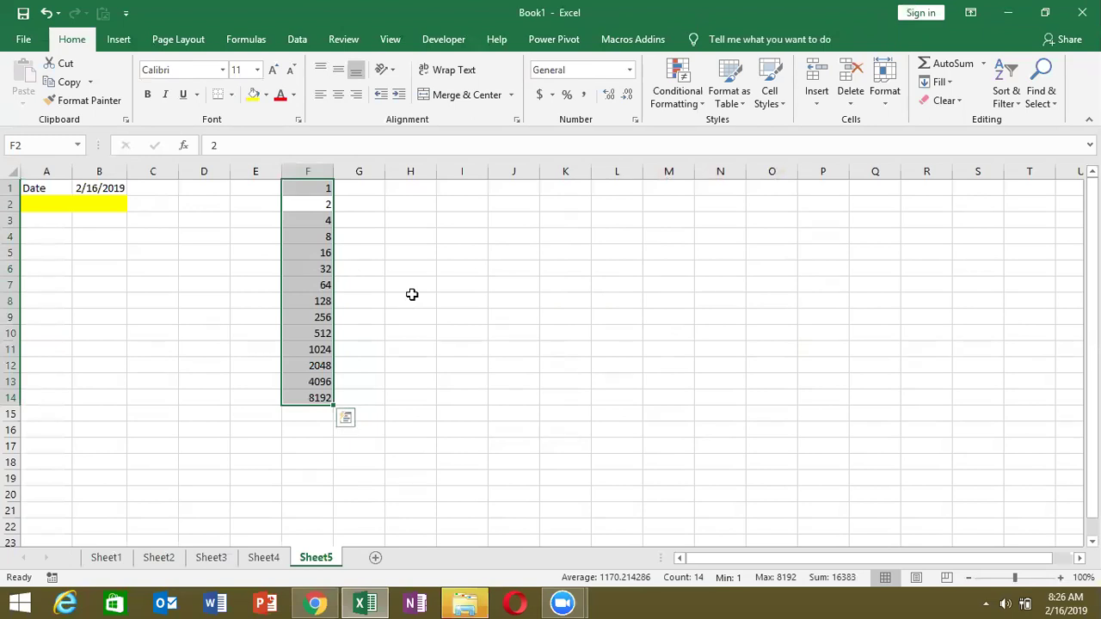
left_click(938, 82)
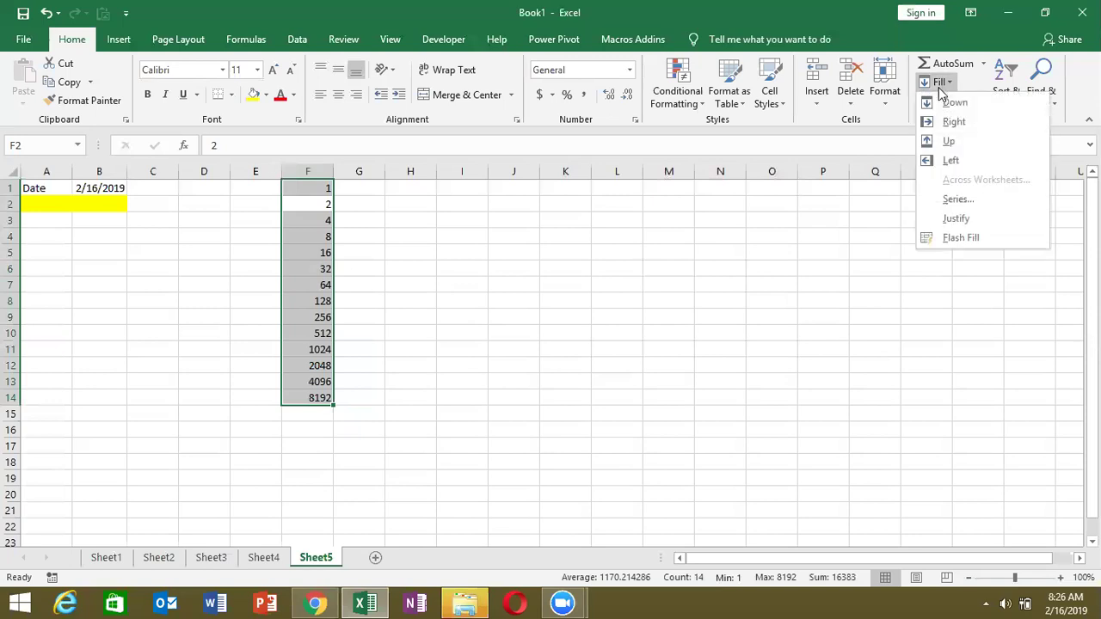
left_click(955, 199)
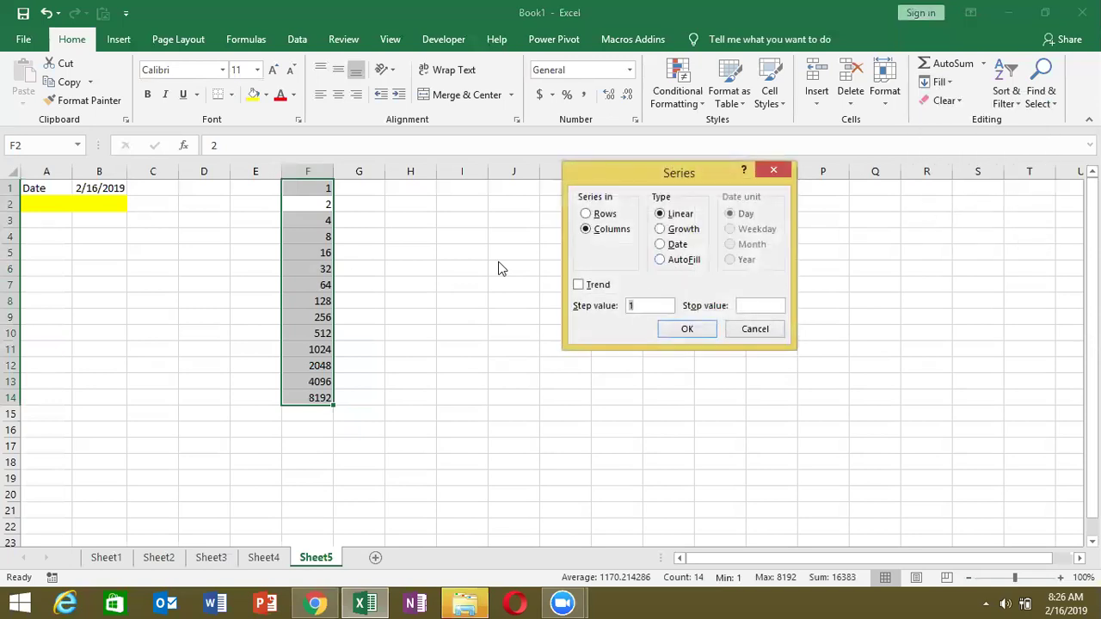
- Clear column F, enter 1/1 in F1, and fill F1:F14 with daily dates from 1-Jan
left_click(774, 171)
key("Delete")
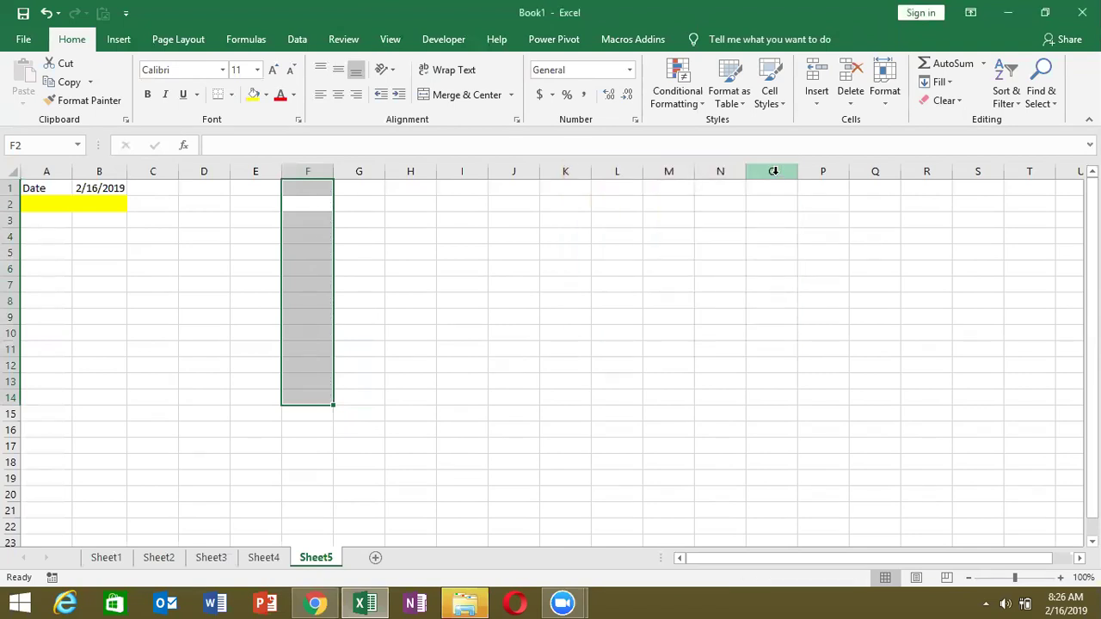
type("1/")
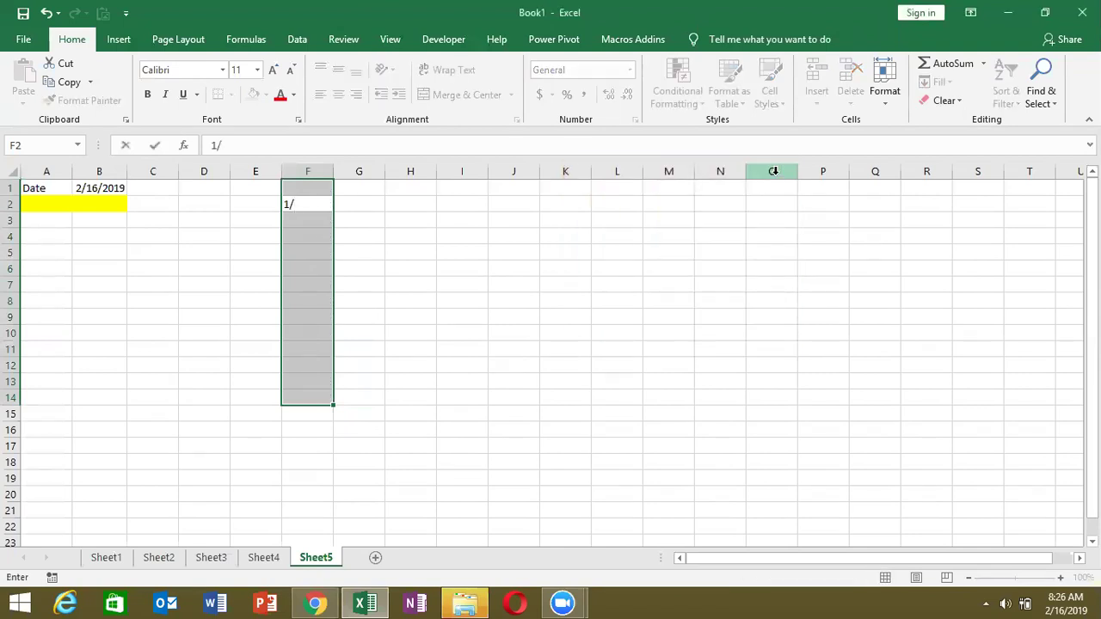
key("Escape")
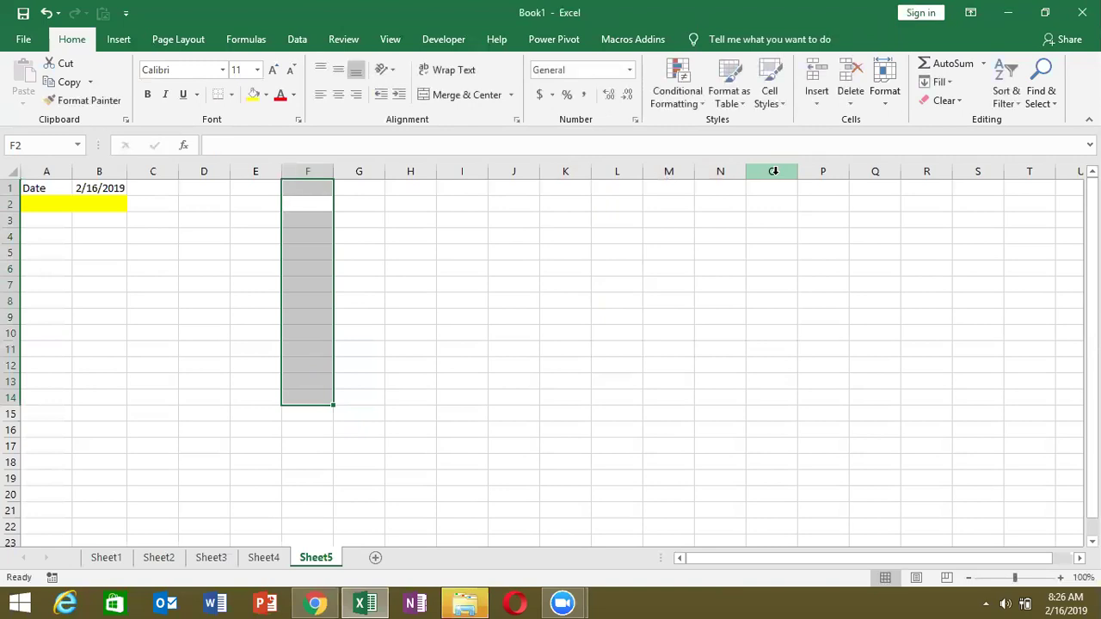
key("shift+Return")
type("1/1")
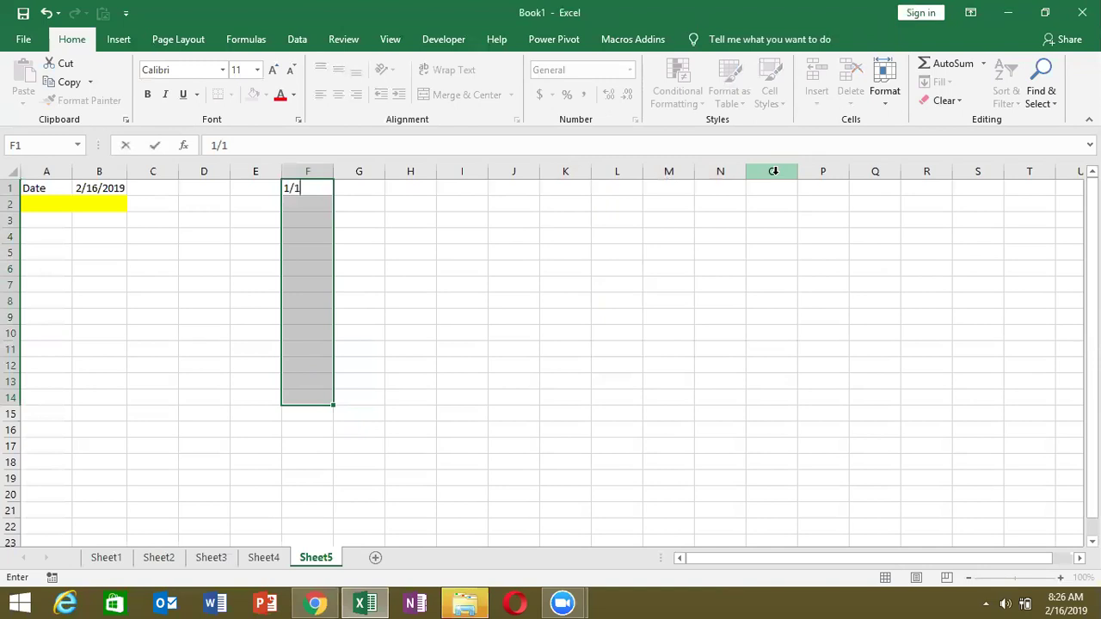
key("Return")
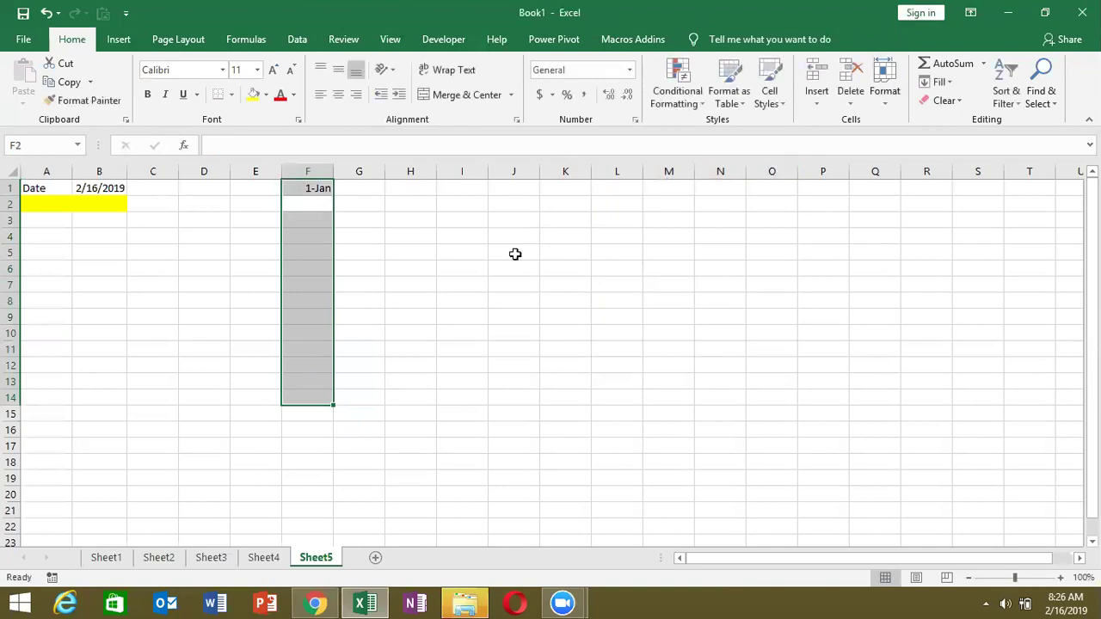
left_click(940, 82)
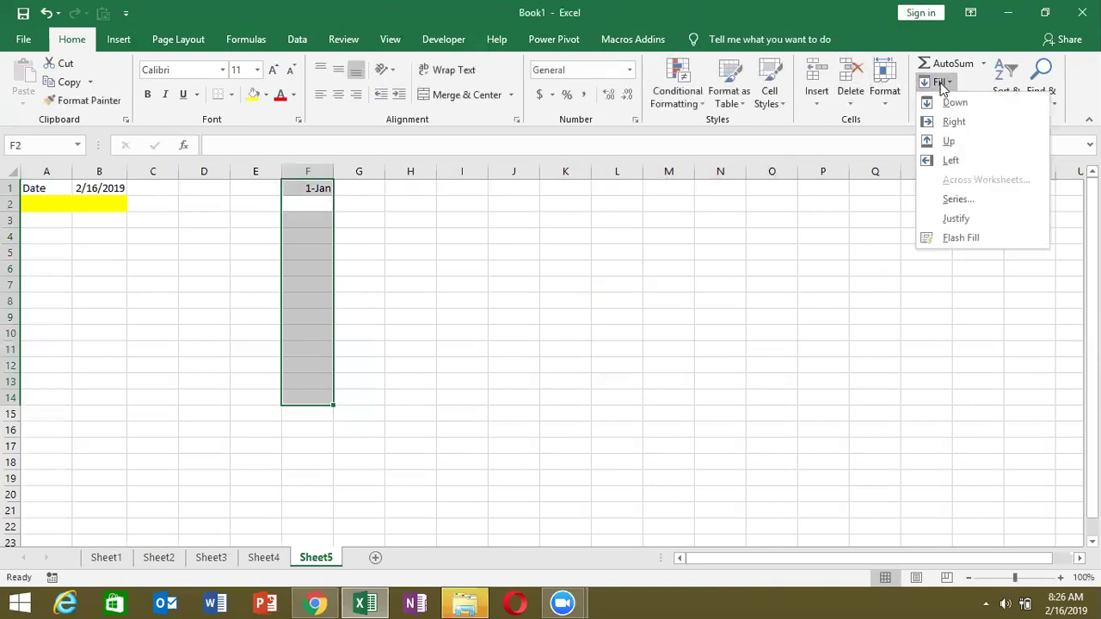
left_click(959, 205)
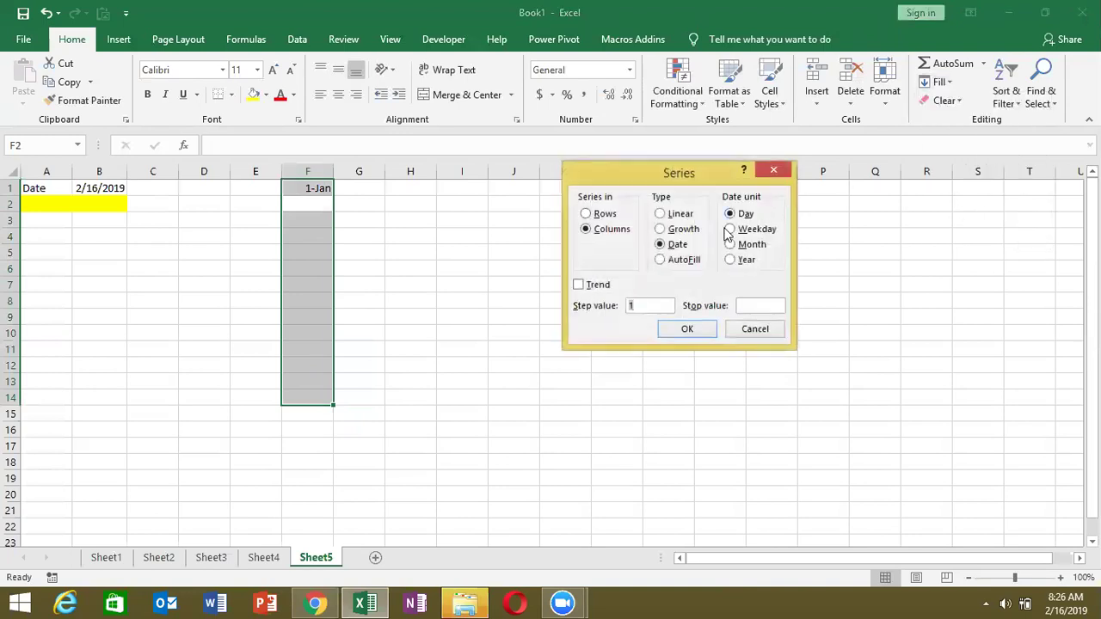
left_click(689, 331)
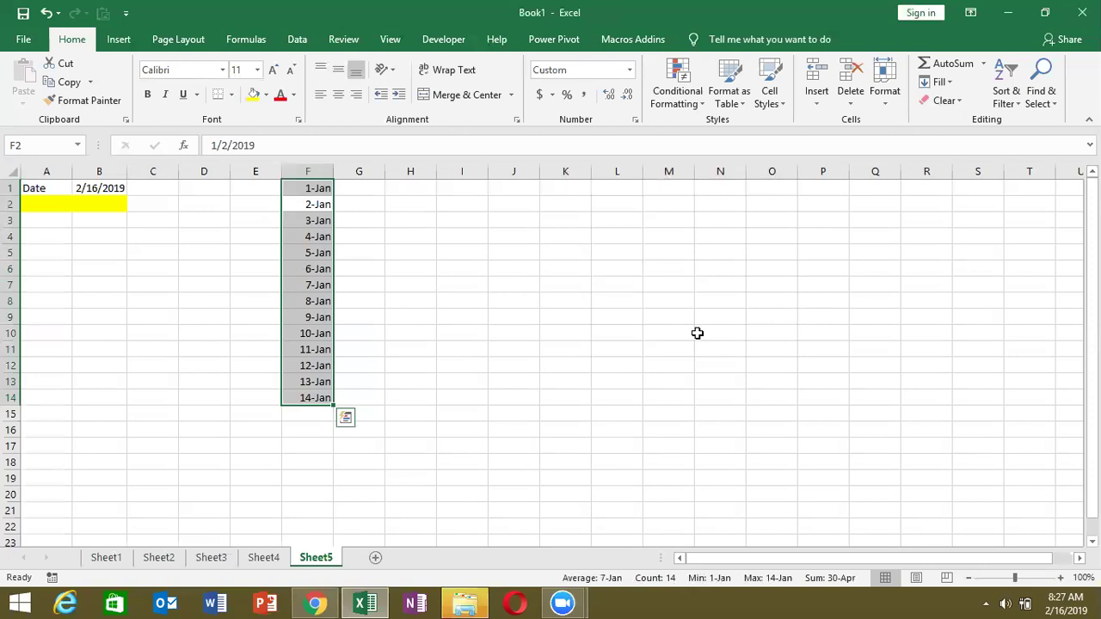
- Refill the dates as weekdays only (1-Jan to 18-Jan), then clear F1:F14
left_click(940, 86)
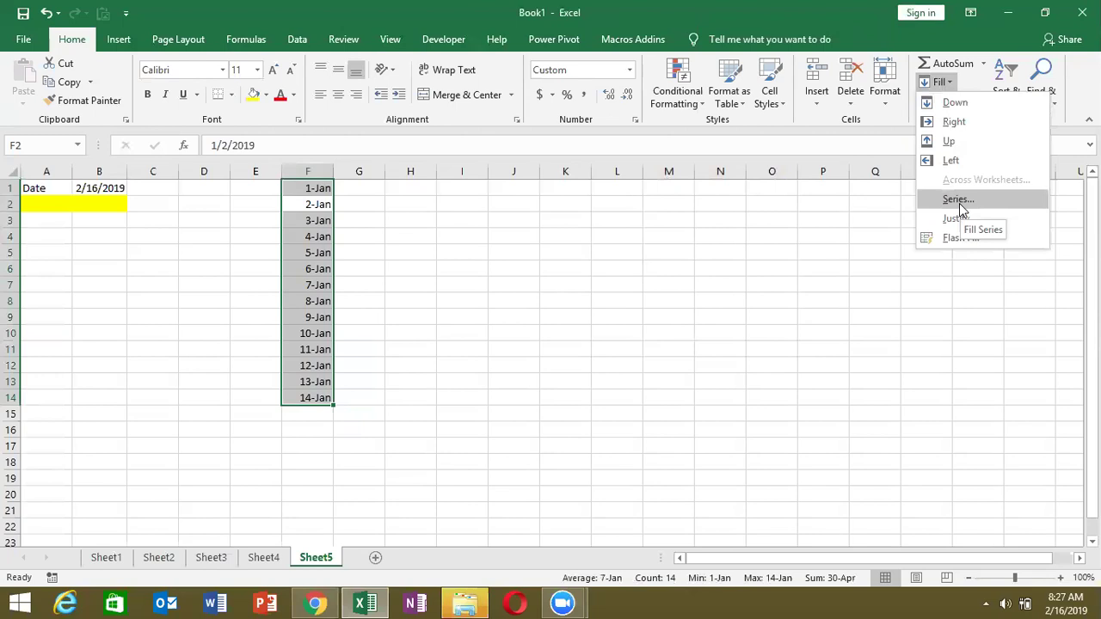
left_click(959, 200)
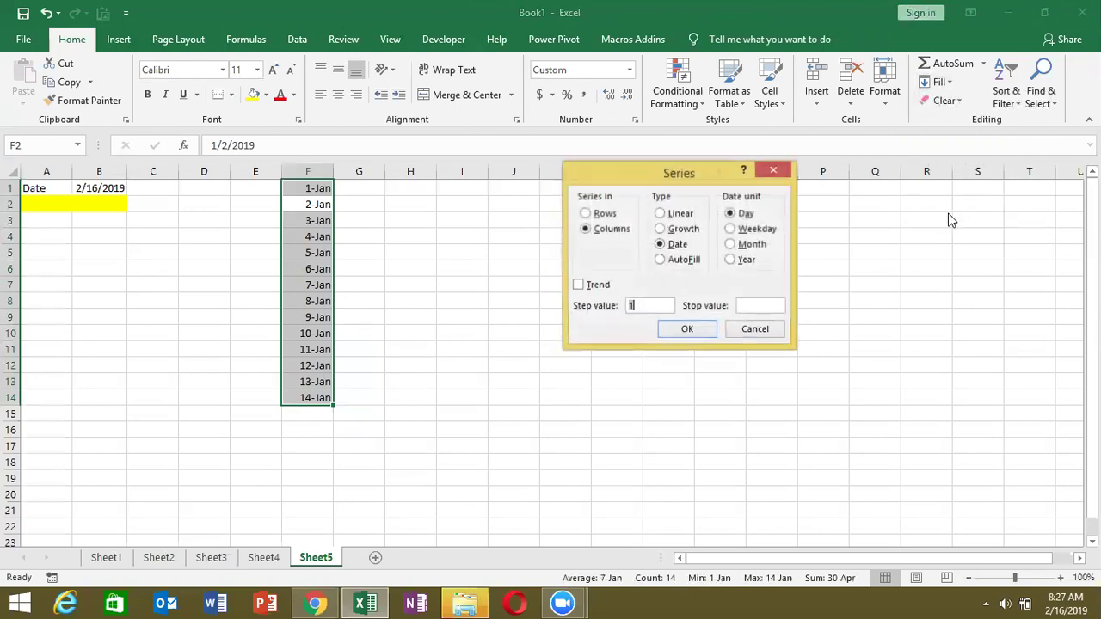
left_click(754, 229)
key("Return")
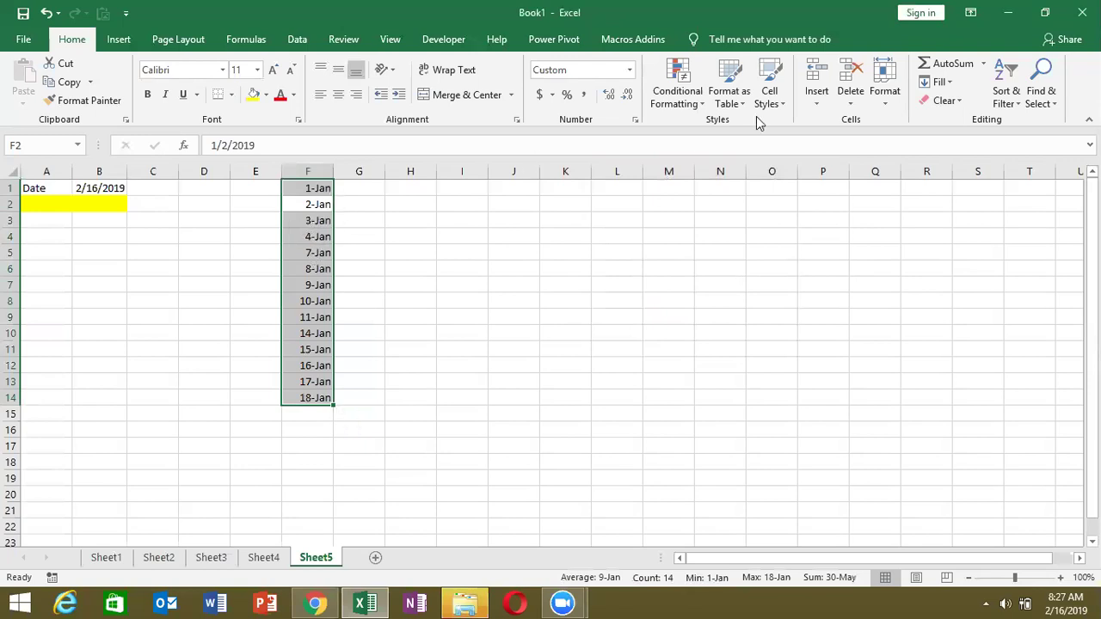
left_click(943, 81)
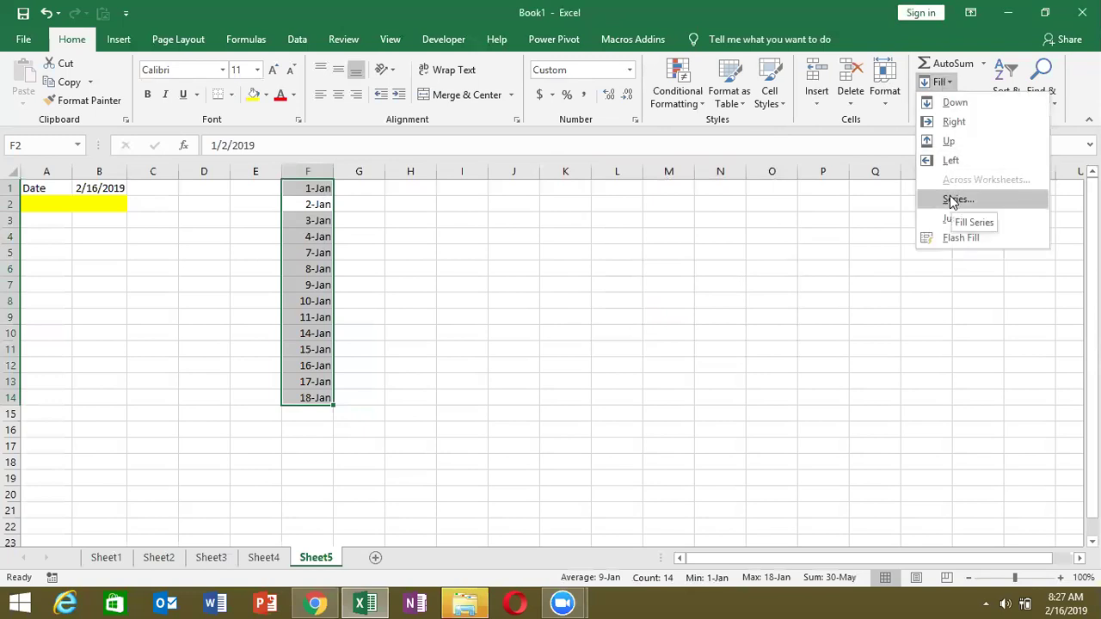
left_click(349, 269)
key("Delete")
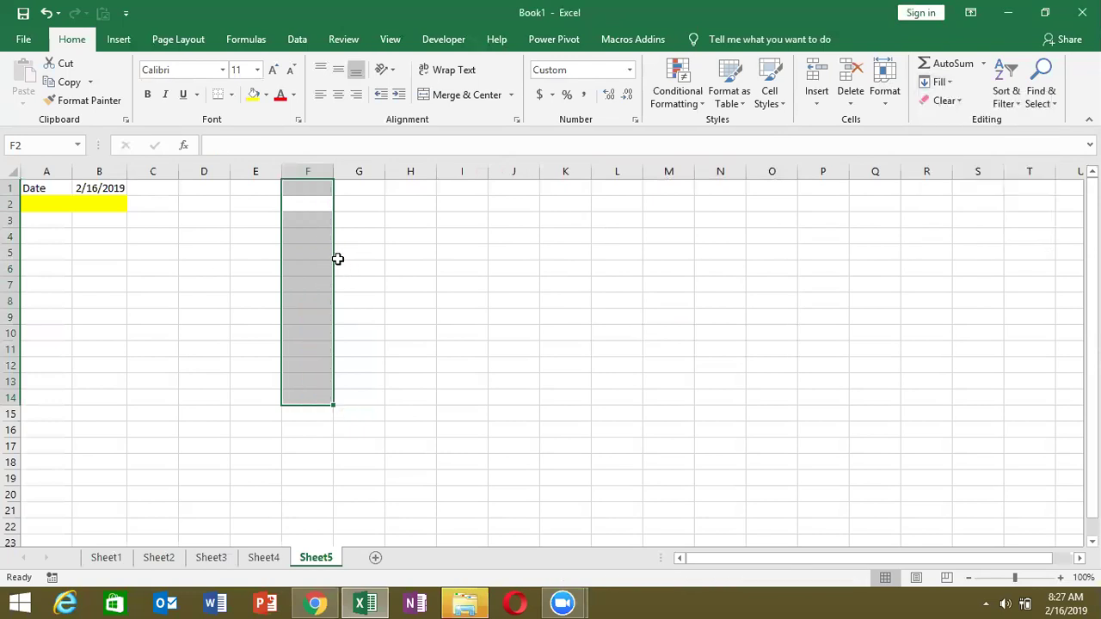
left_click(340, 255)
left_click(314, 183)
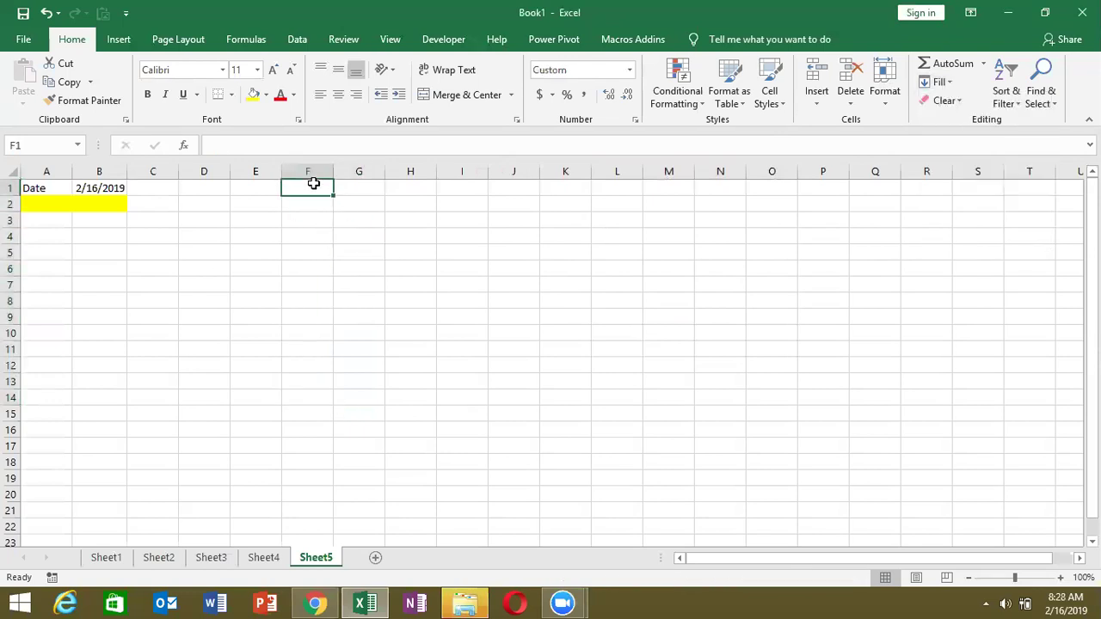
type("JAN")
key("Return")
left_click(315, 185)
left_click_drag(332, 196, 327, 392)
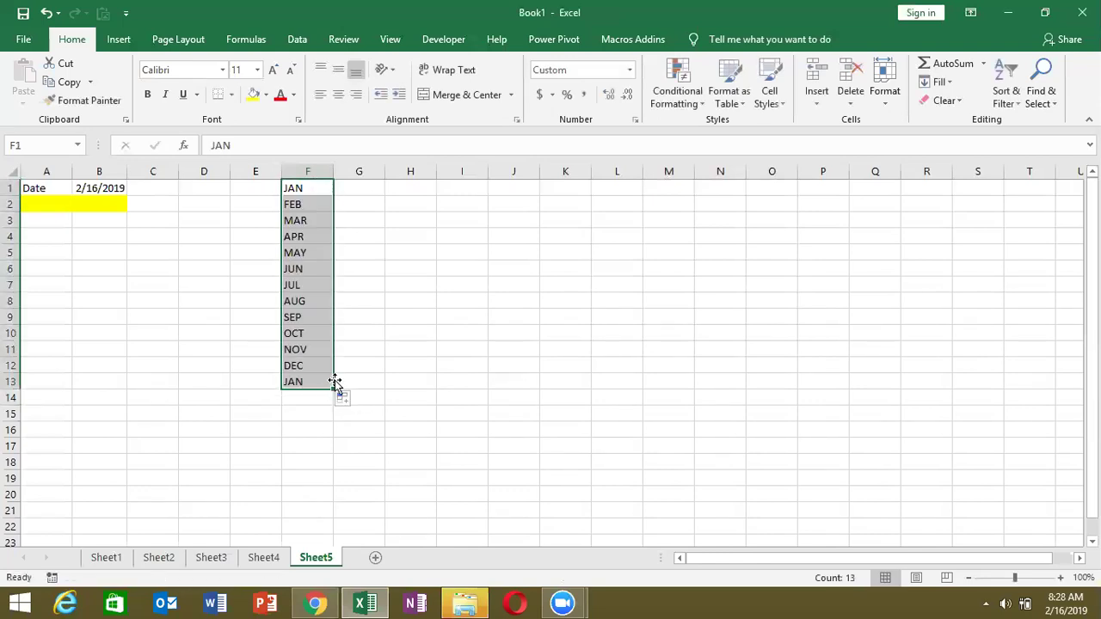
key("Delete")
type("Puja")
key("Return")
key("Up")
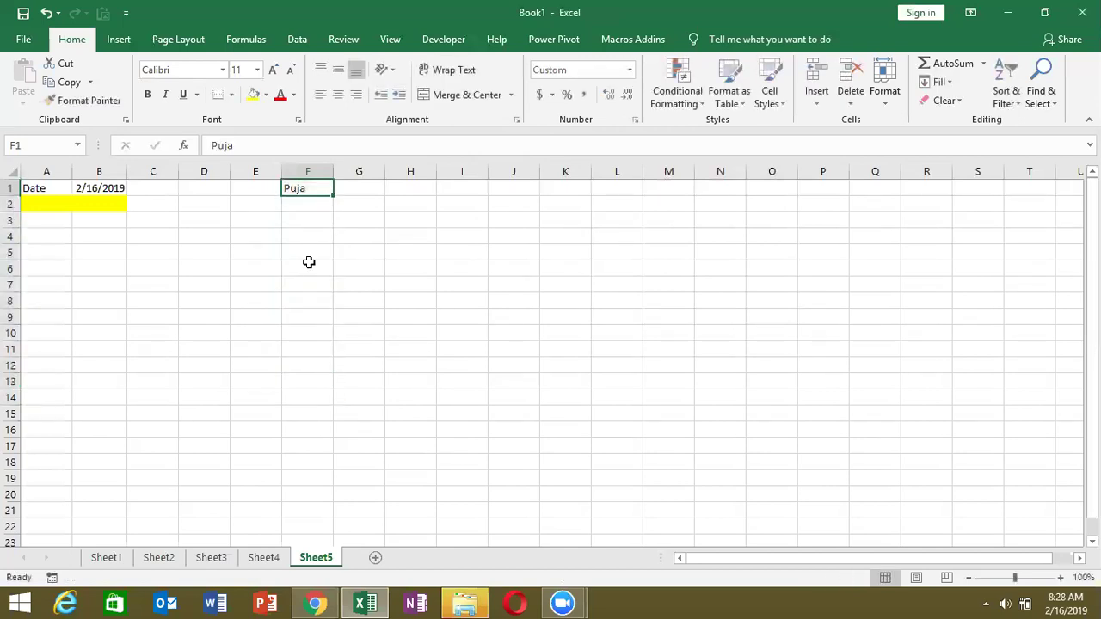
left_click_drag(333, 196, 322, 351)
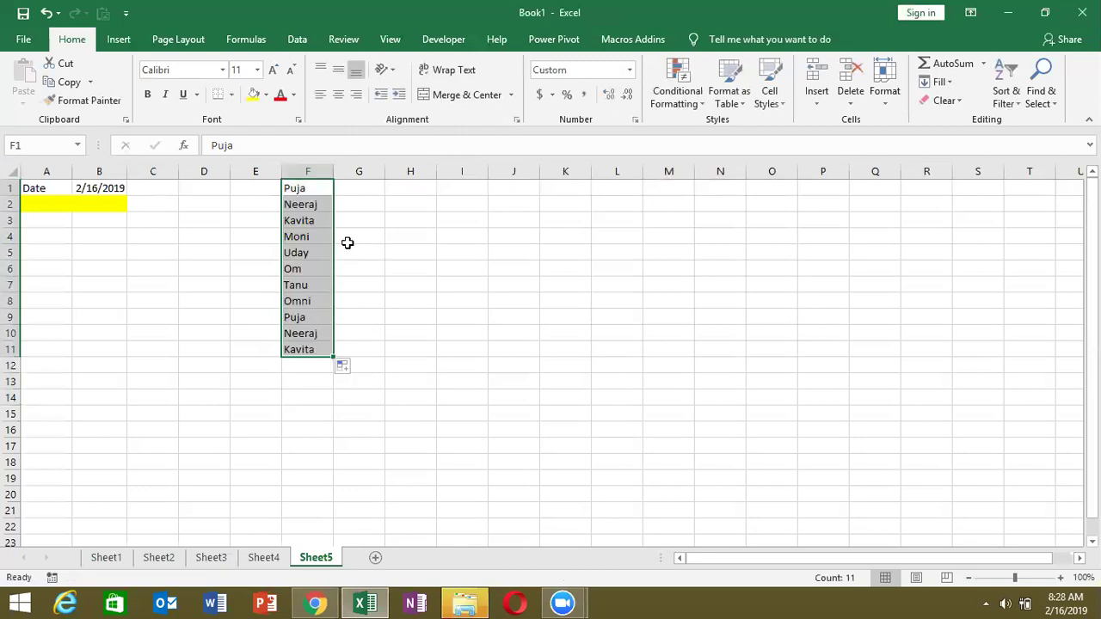
left_click(366, 196)
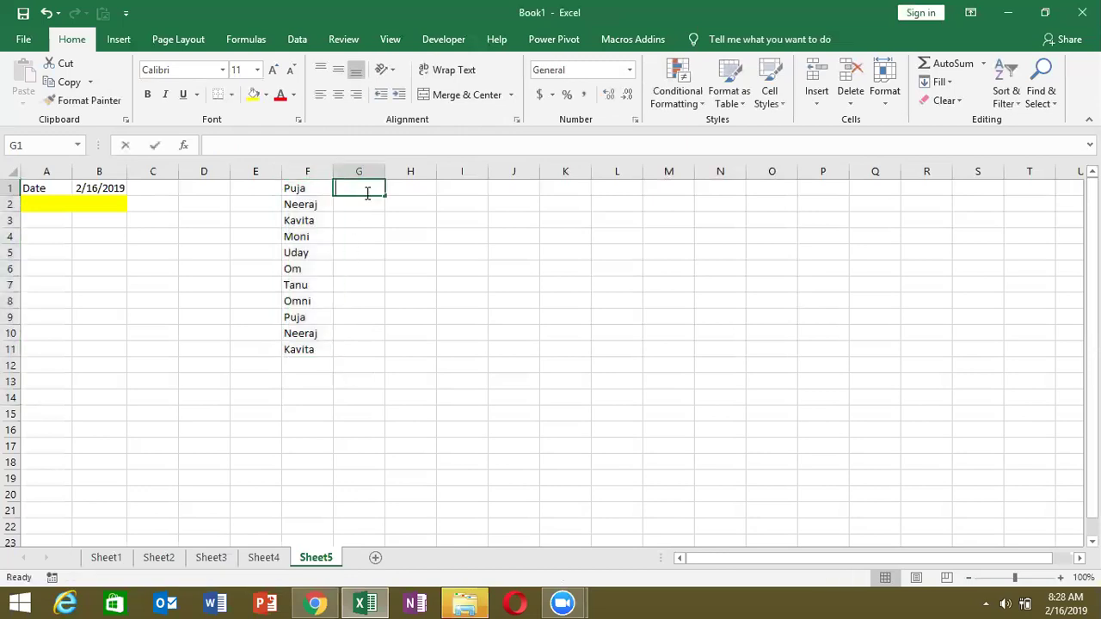
type("Puja ")
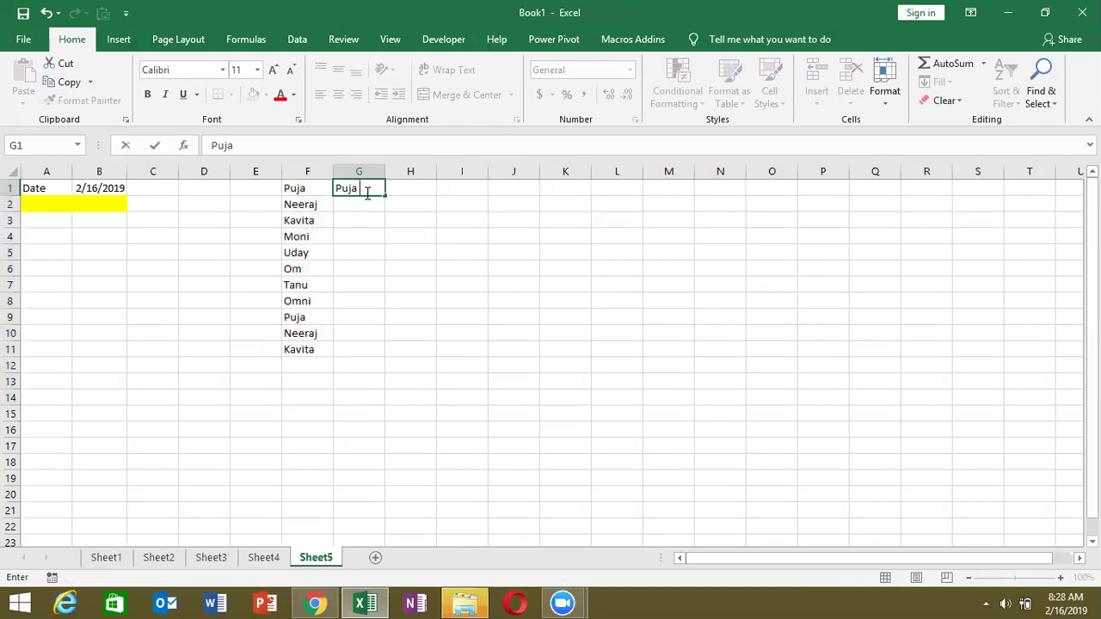
type("Neeraj")
key("Escape")
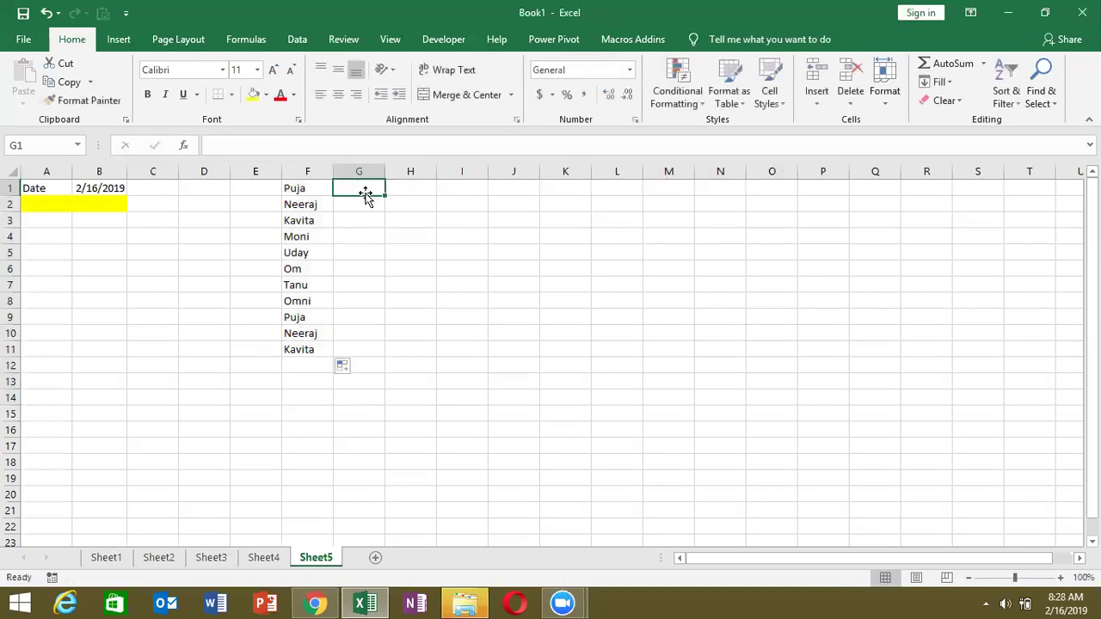
type("=")
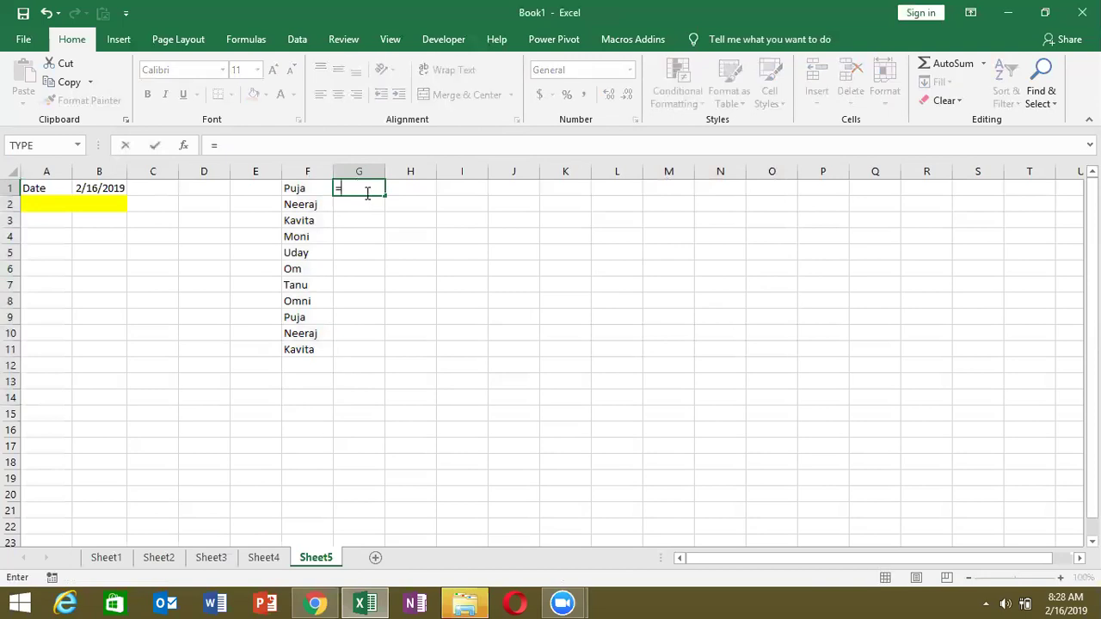
left_click(303, 186)
type("&")
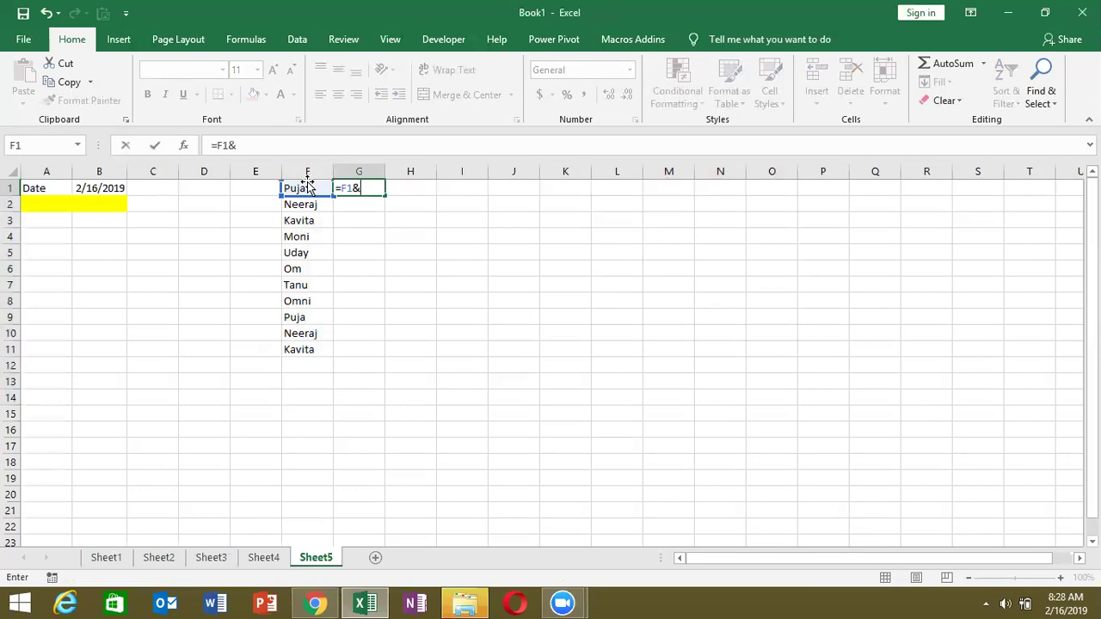
key("Escape")
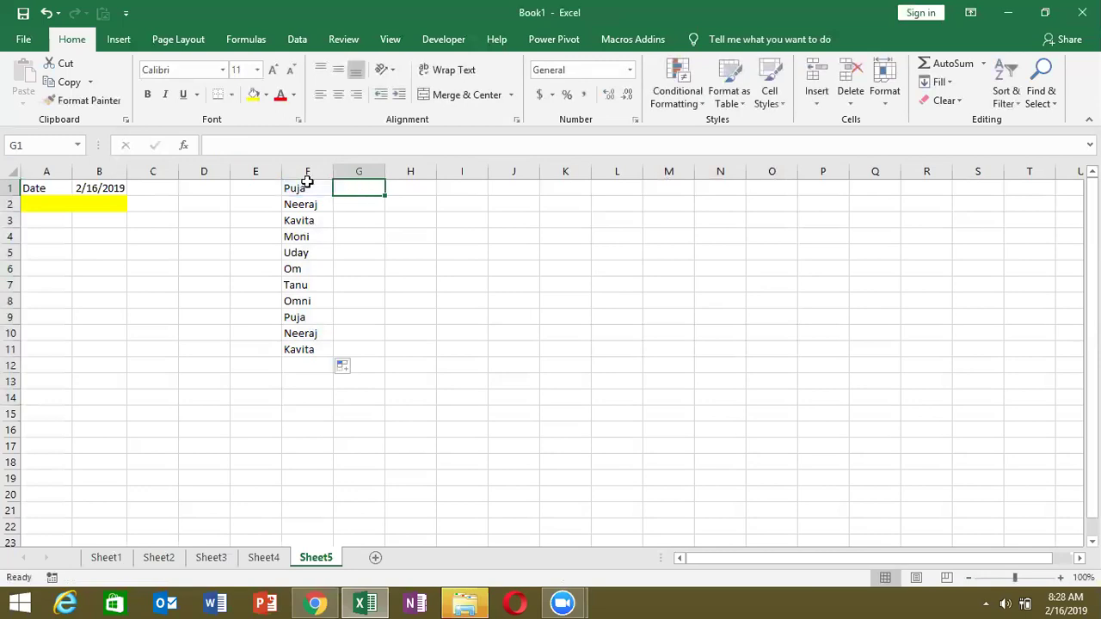
- Widen column F, select the names in F1:F11, and Justify them into one line in F1
left_click_drag(333, 172, 572, 182)
left_click_drag(339, 352, 329, 182)
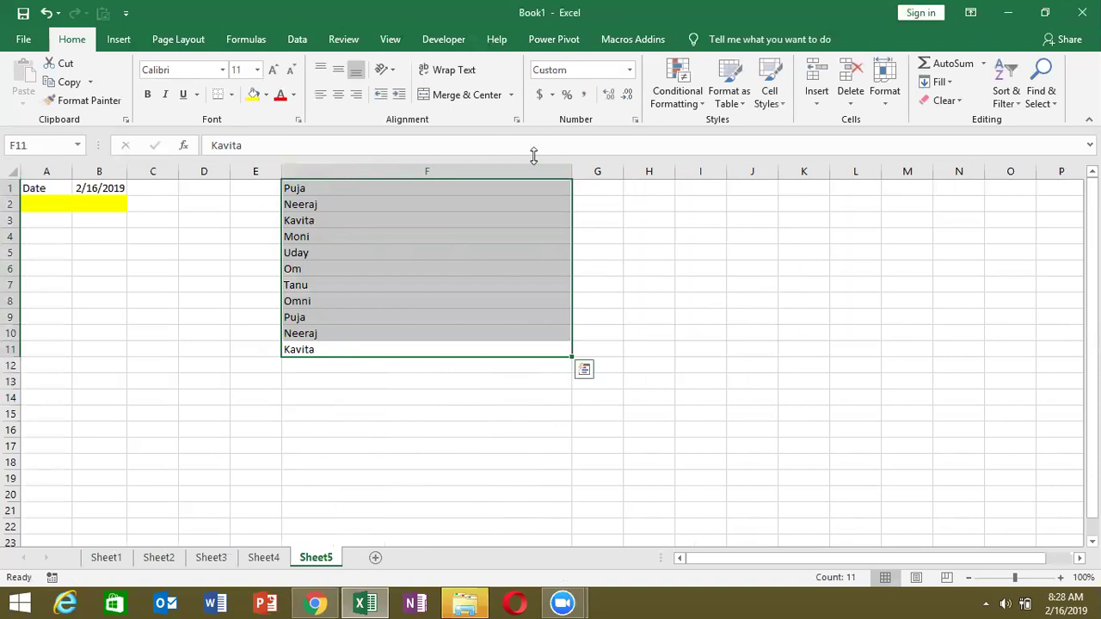
left_click_drag(566, 170, 616, 171)
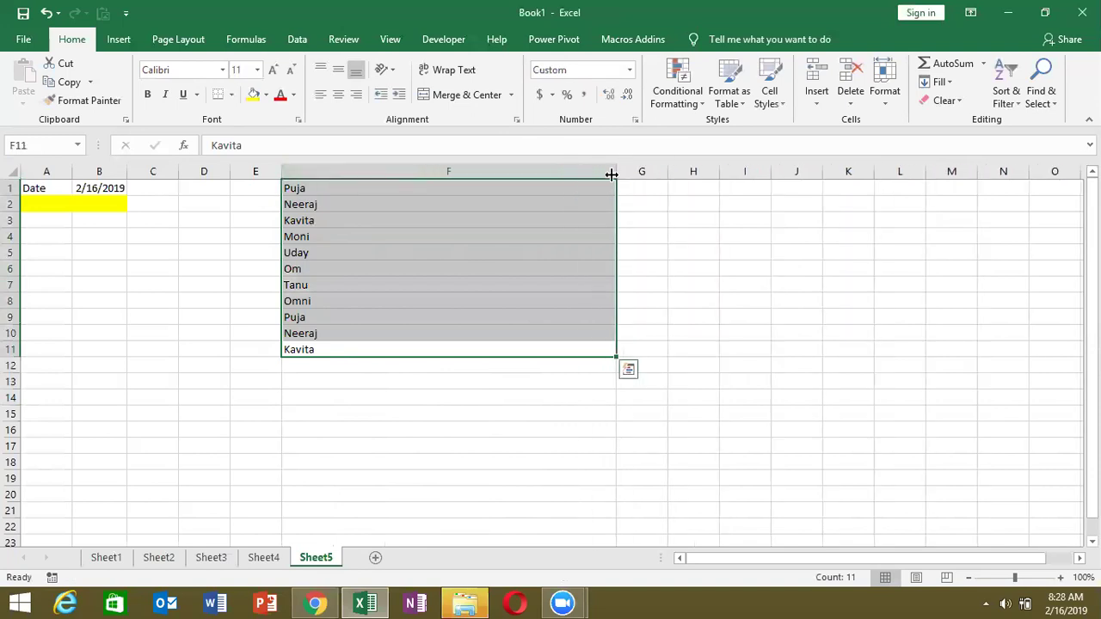
left_click(939, 82)
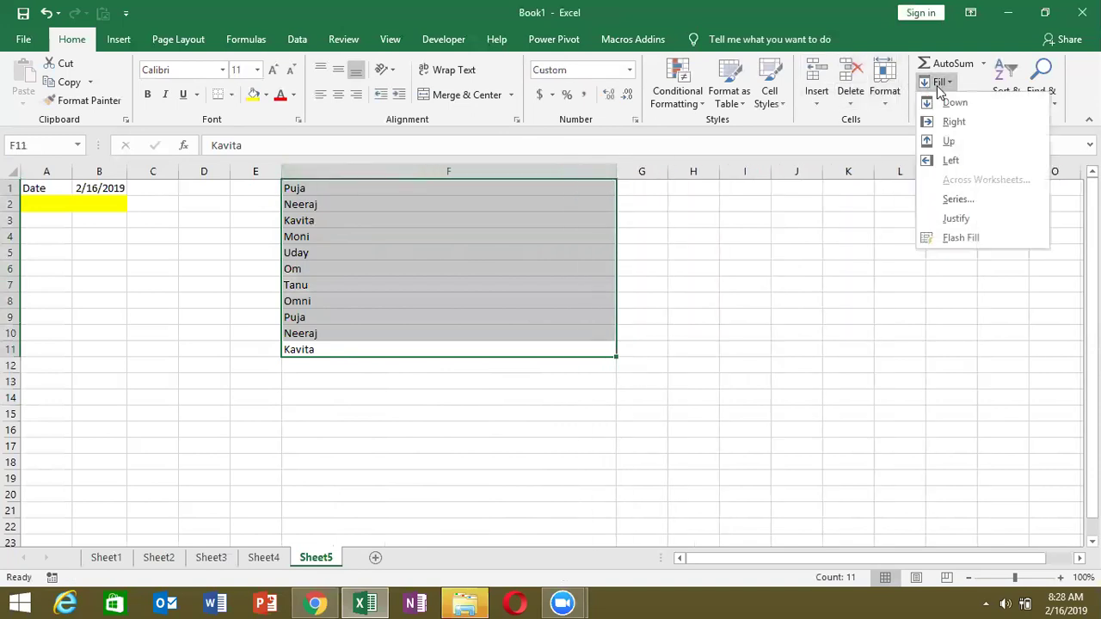
left_click(950, 219)
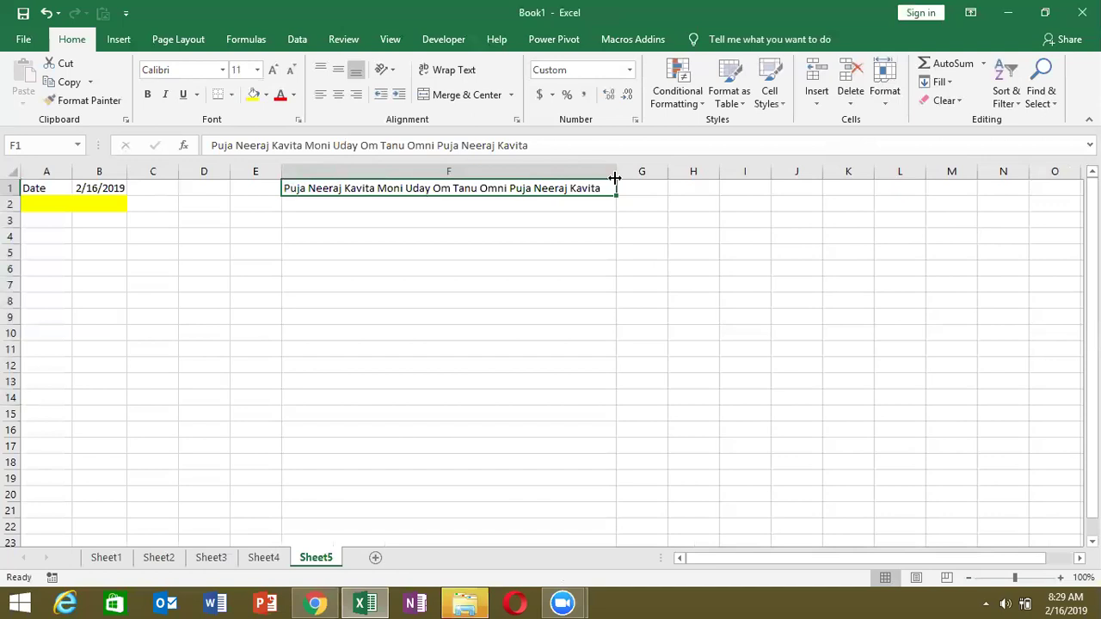
- Narrow column F in two stages, using Justify each time until each cell holds one name
left_click_drag(618, 172, 466, 173)
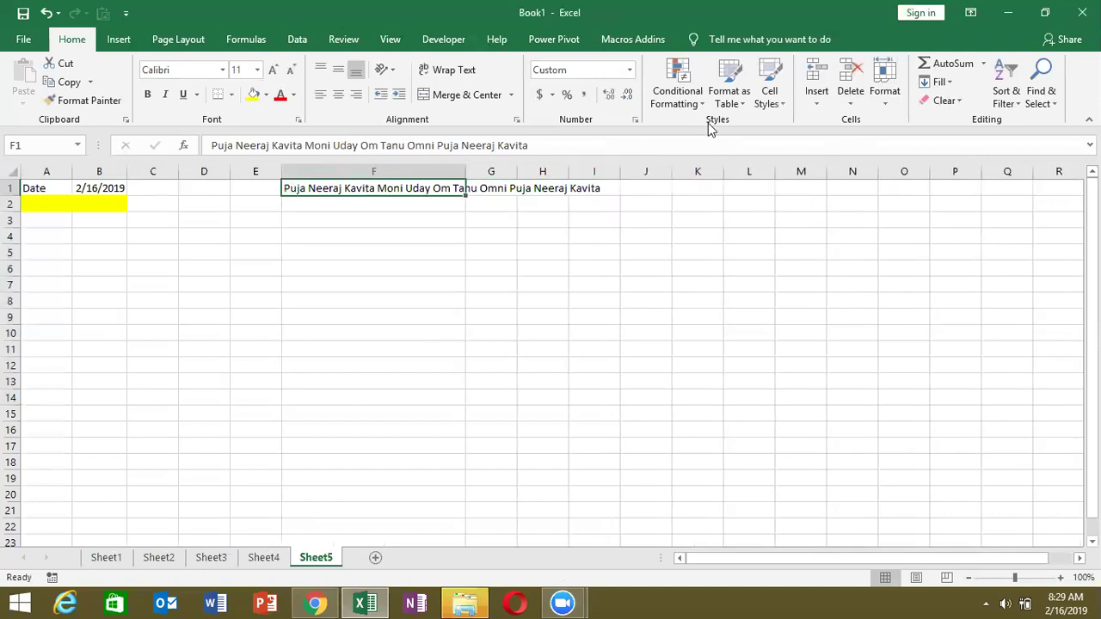
left_click(946, 83)
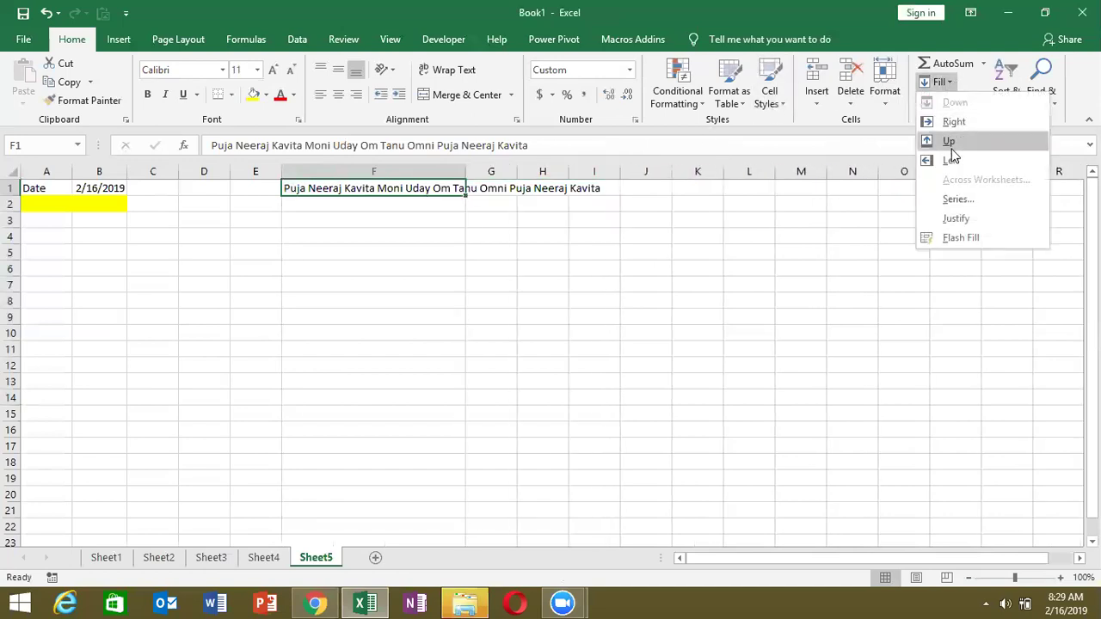
left_click(961, 219)
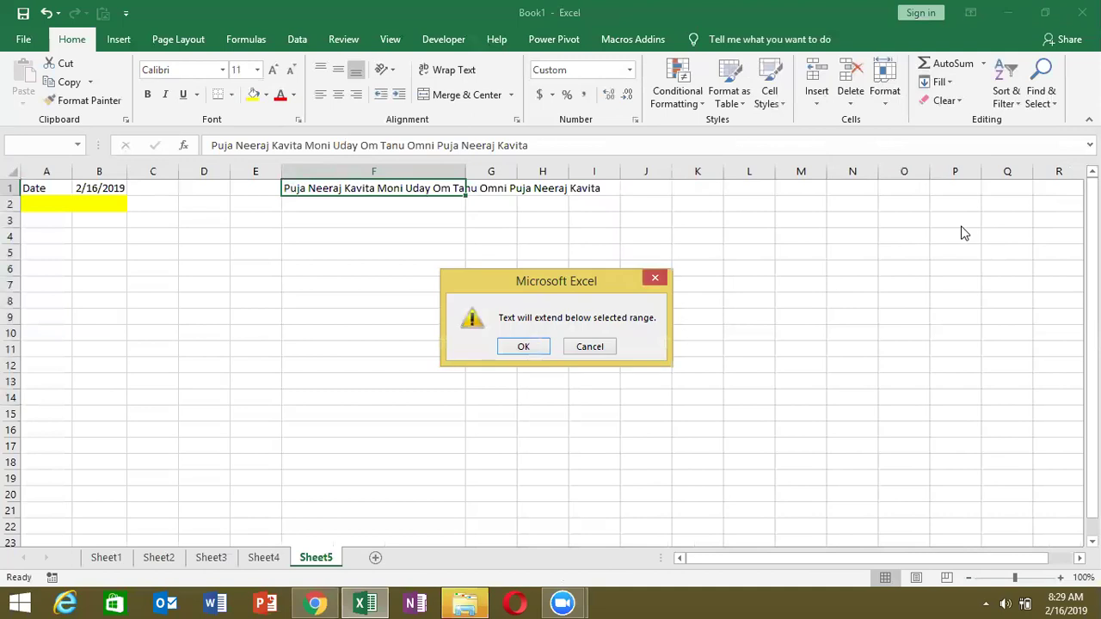
left_click(523, 347)
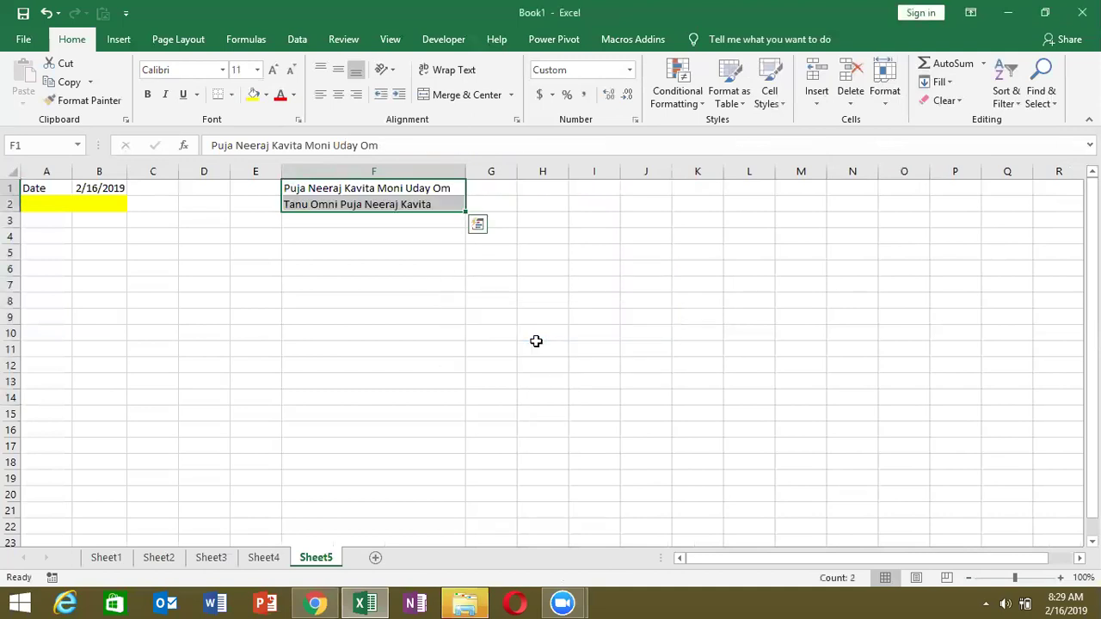
left_click_drag(466, 172, 310, 189)
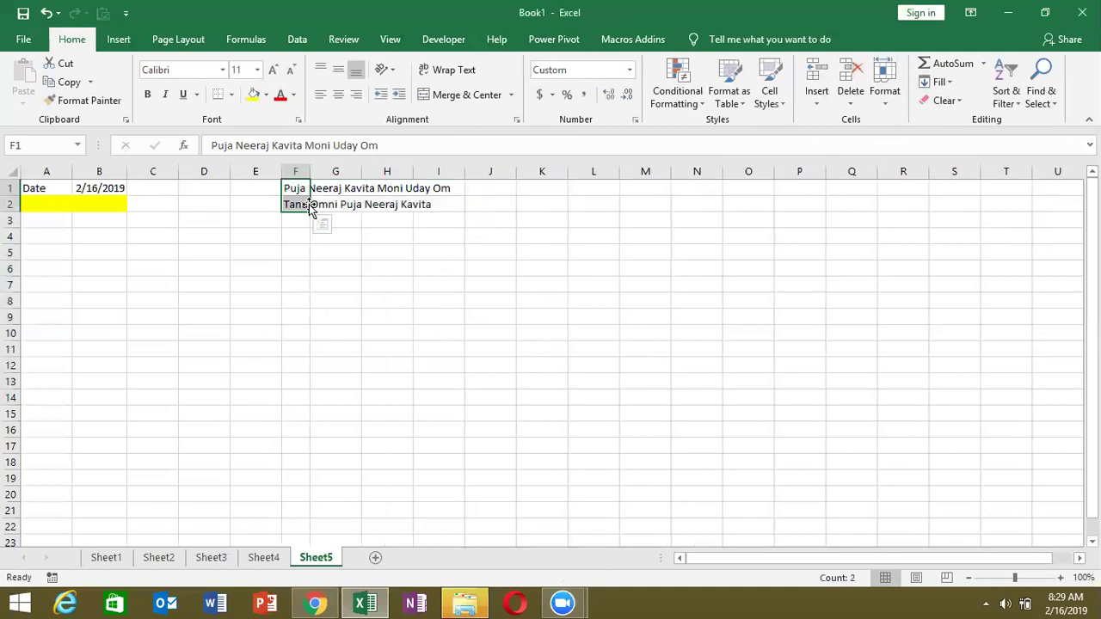
left_click(946, 82)
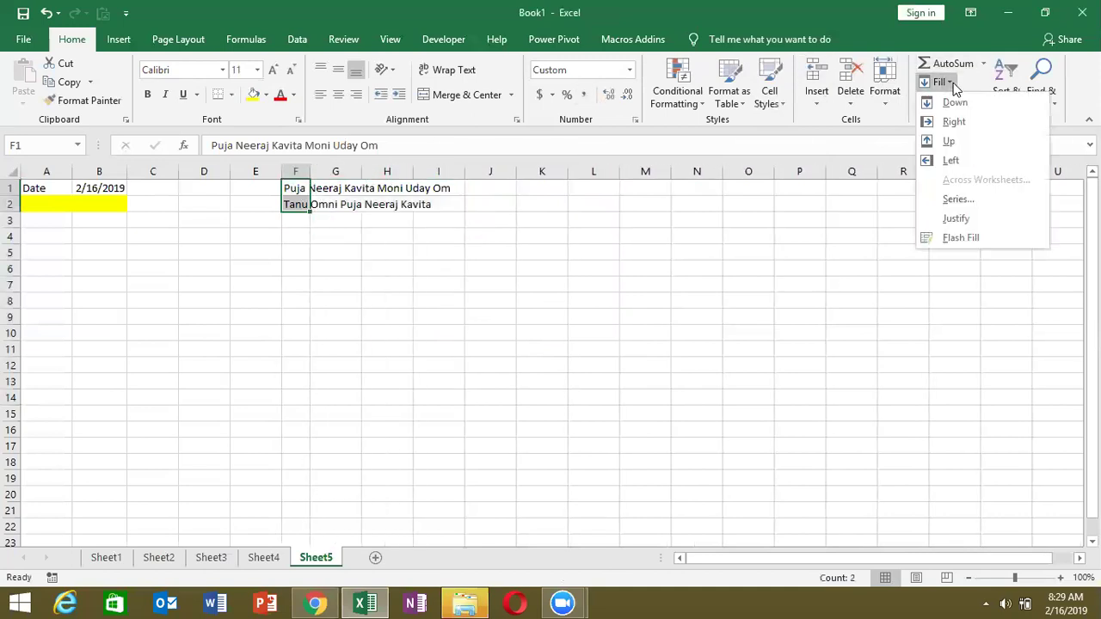
left_click(966, 215)
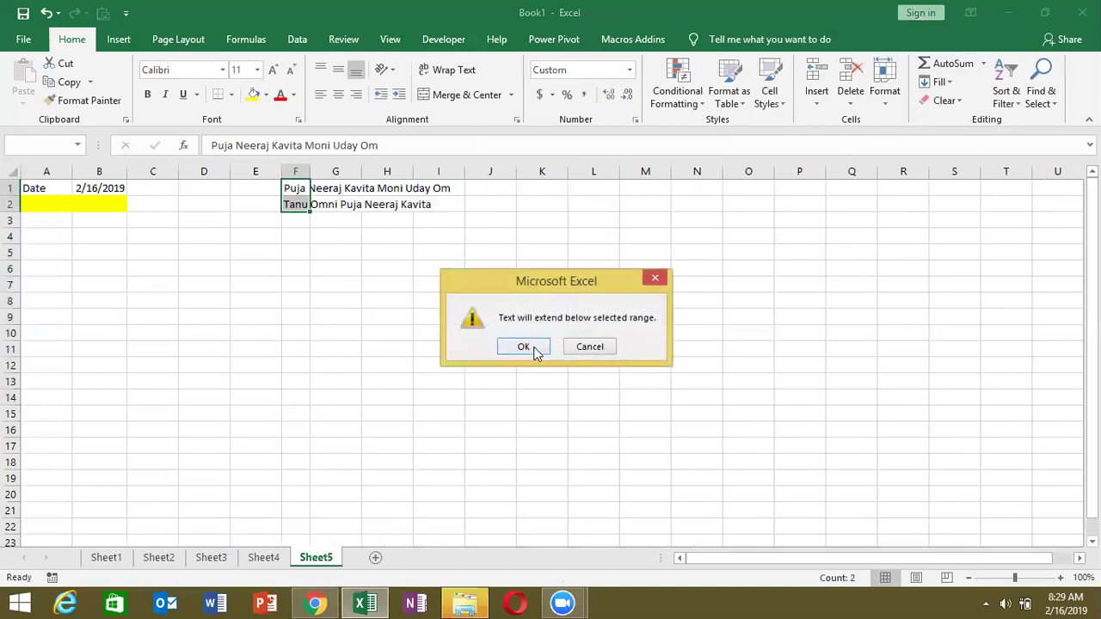
left_click(533, 348)
- Adjust column F's width to fit the names and select the names down the column
left_click(482, 333)
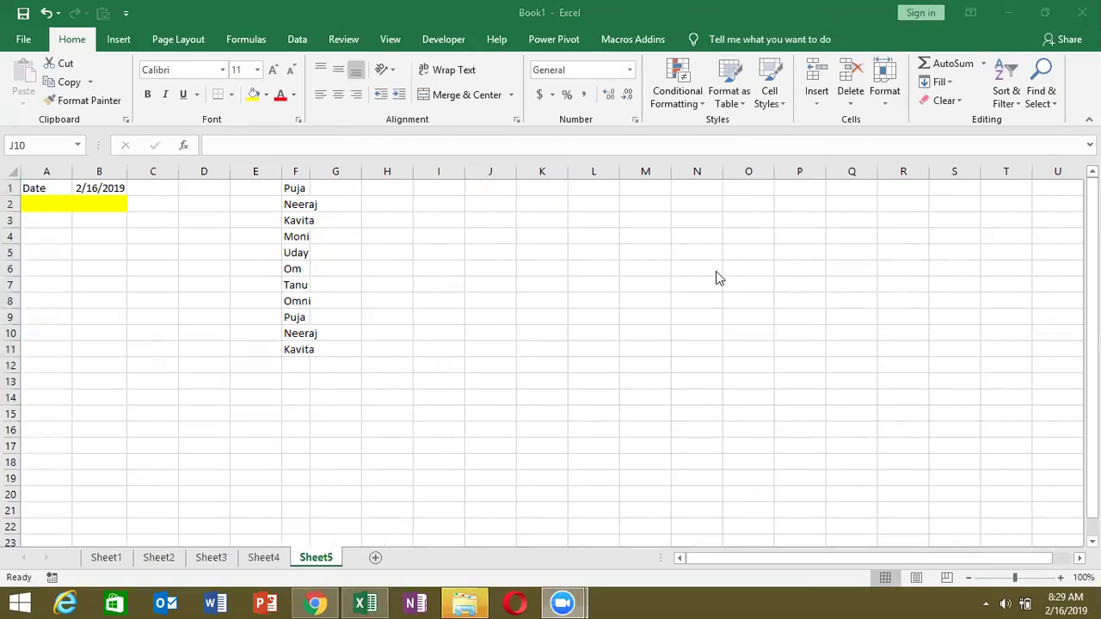
left_click_drag(313, 172, 317, 171)
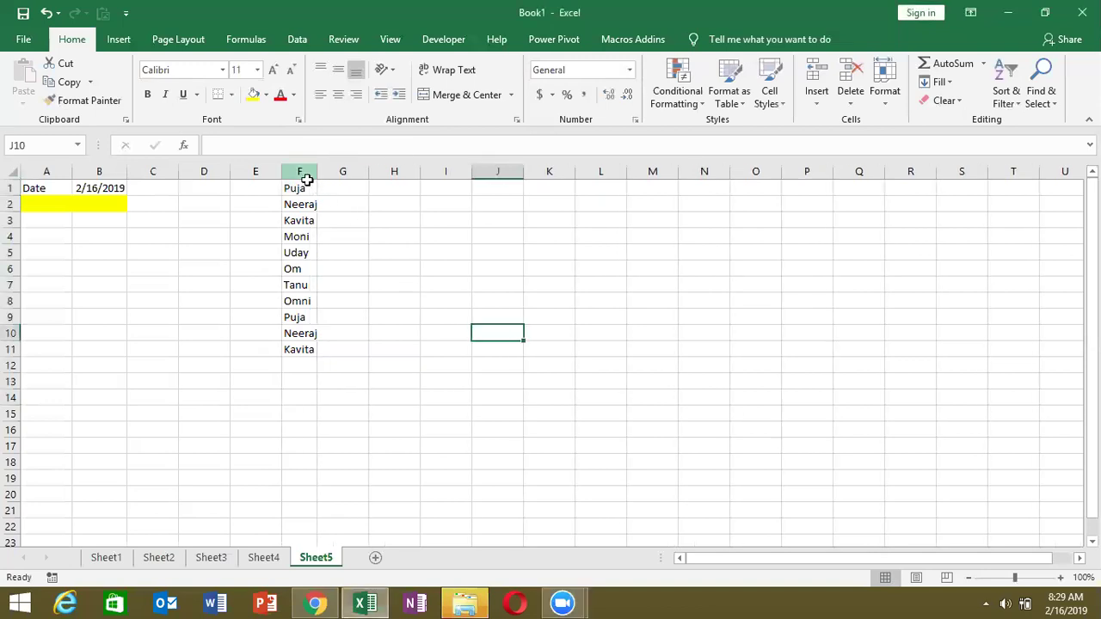
left_click(304, 187)
key("ctrl+shift+Down")
- Erase the names in column F and delete columns A and B entirely with Ctrl+minus
key("Delete")
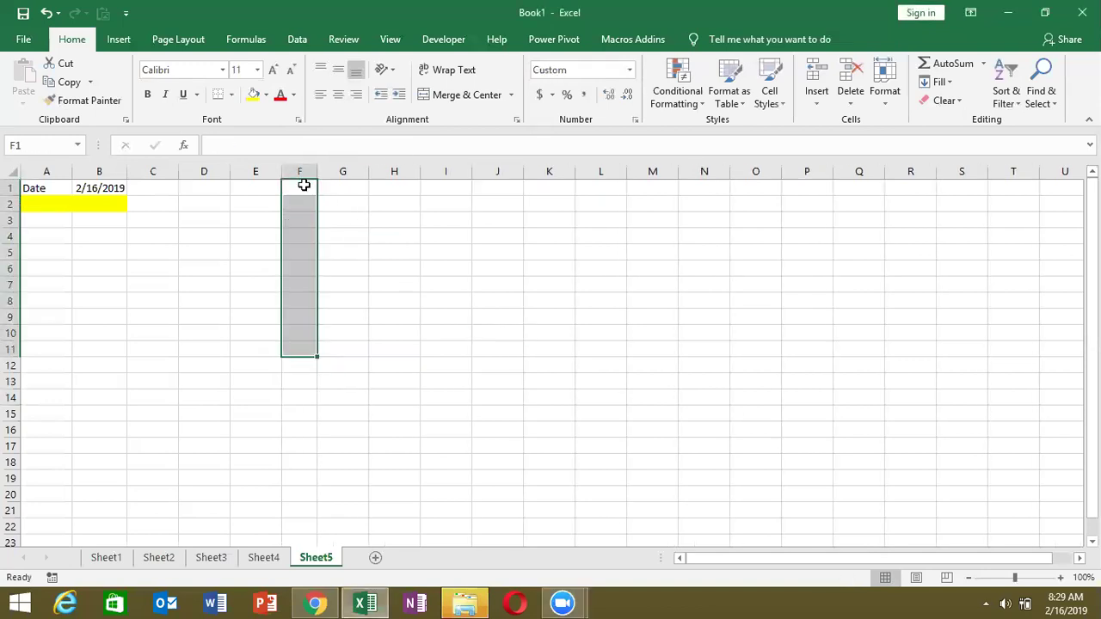
left_click(941, 83)
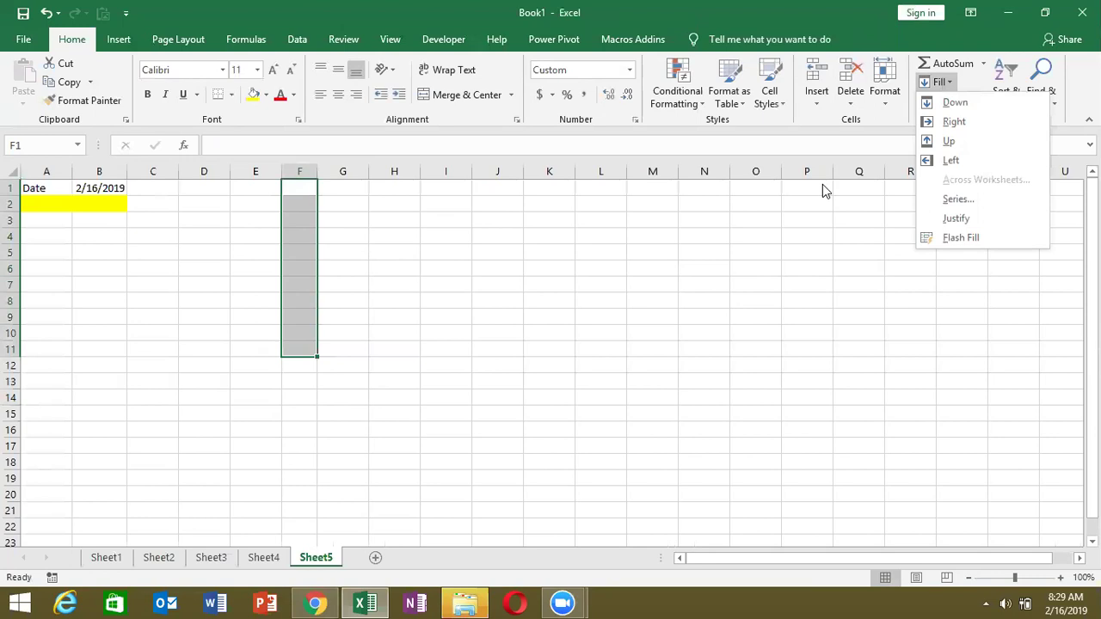
left_click(30, 172)
left_click_drag(30, 171, 90, 175)
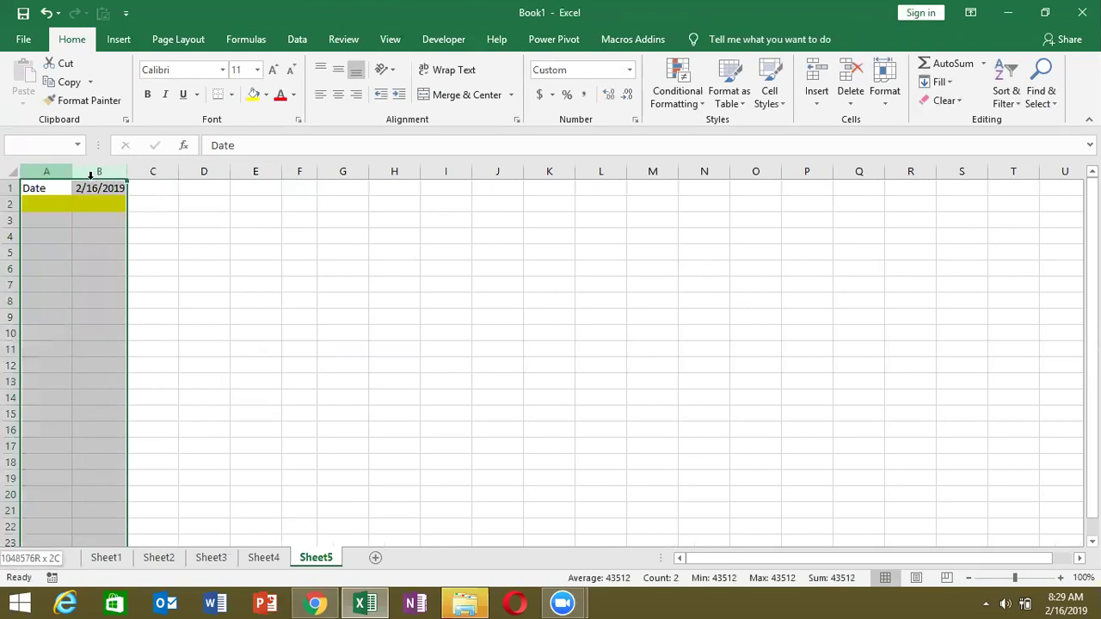
key("ctrl+minus")
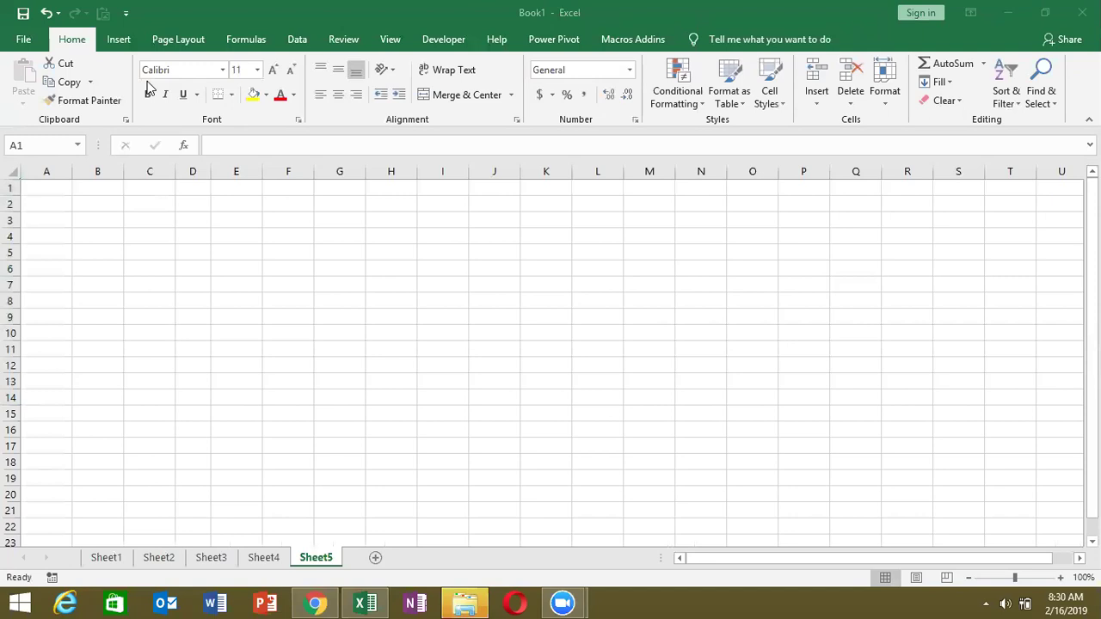
- Enter the header 'Name' in A1, discarding a mistyped entry first
left_click(31, 184)
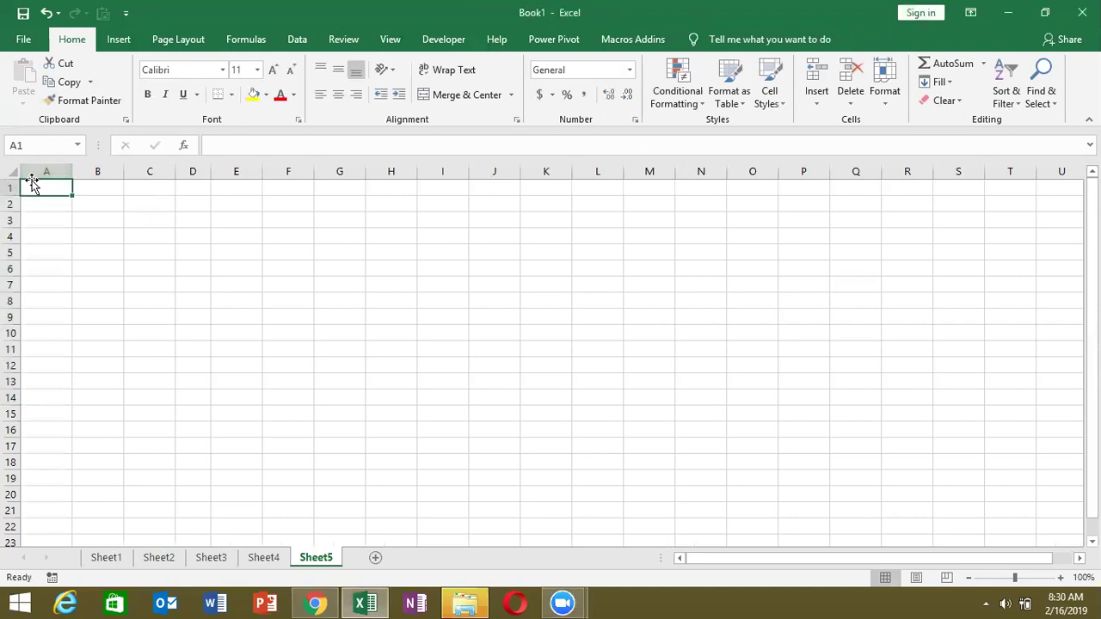
type("Raci")
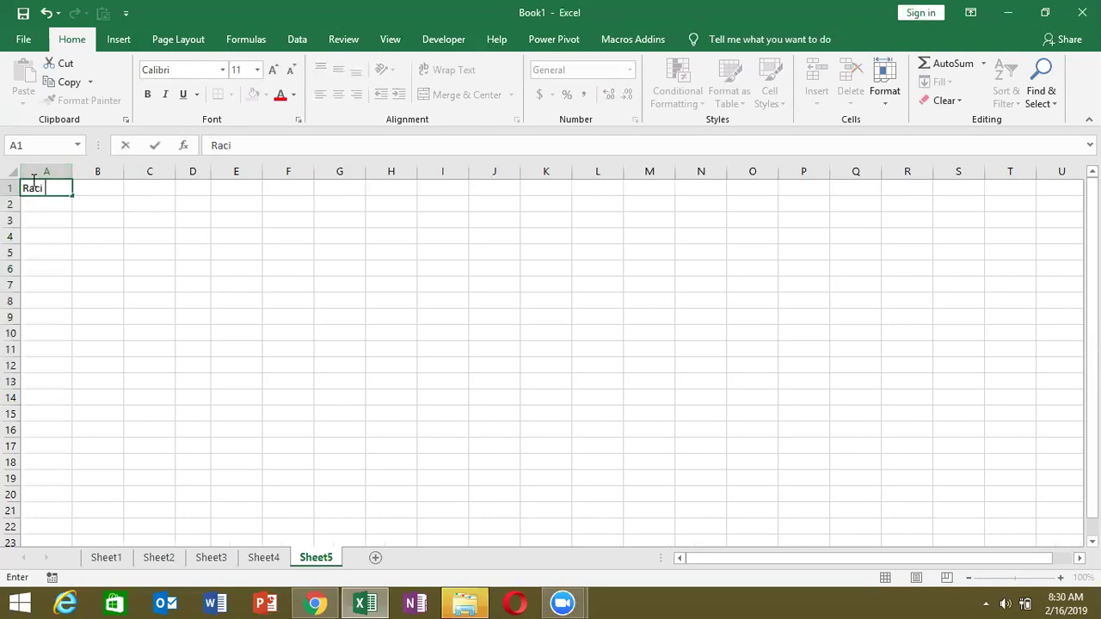
key("BackSpace")
key("BackSpace")
type("hul")
key("Escape")
type("Name")
key("Return")
- Enter four sample full names in A2:A5 and AutoFit column A to the longest
type("Sujeet Kumar Singh")
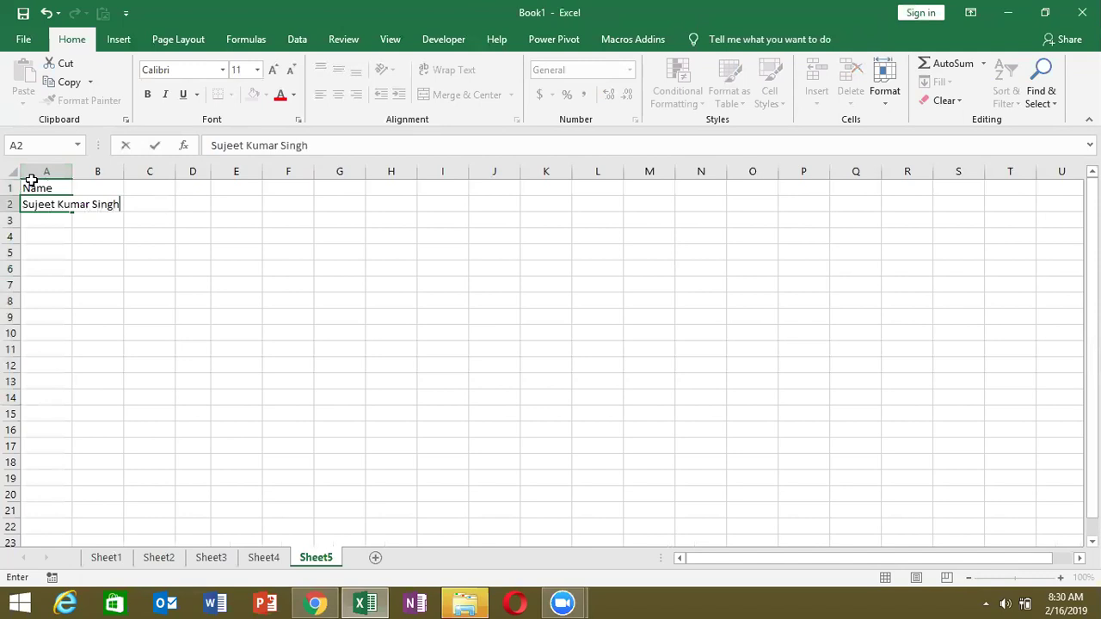
key("Return")
type("Ravi ")
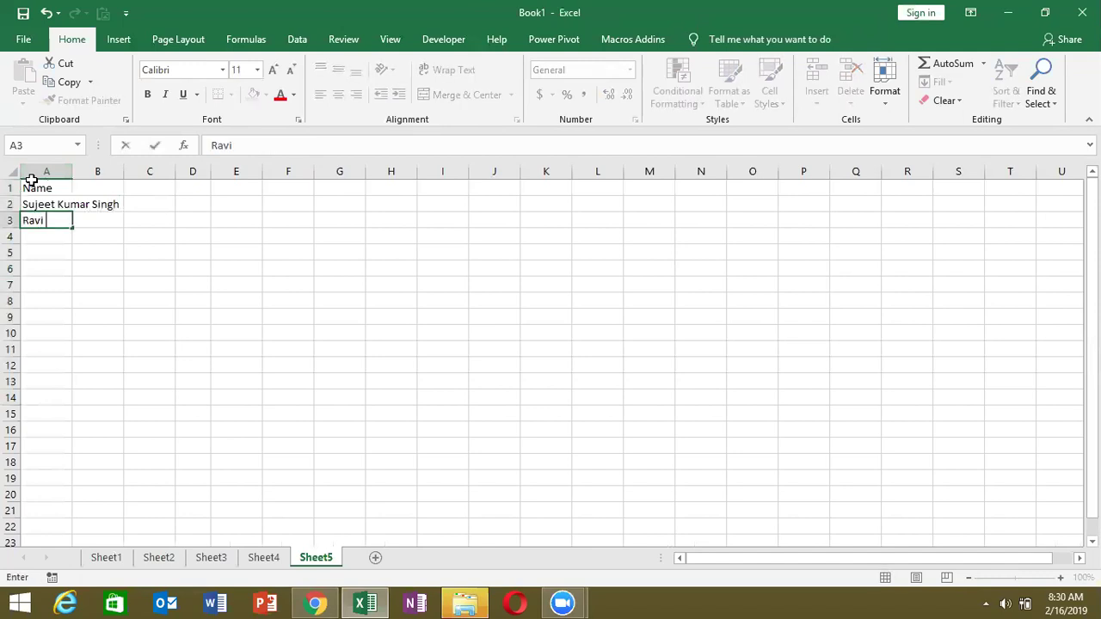
type("Khanna")
key("Return")
type("Inder P")
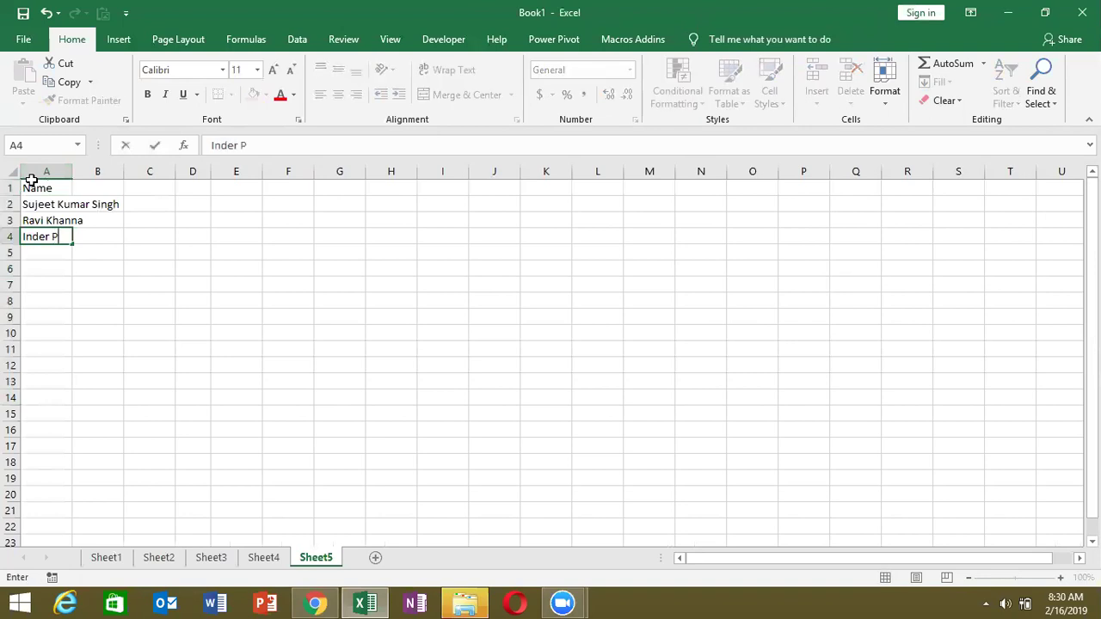
type(" Gupta")
key("Return")
type("Uday Kumar")
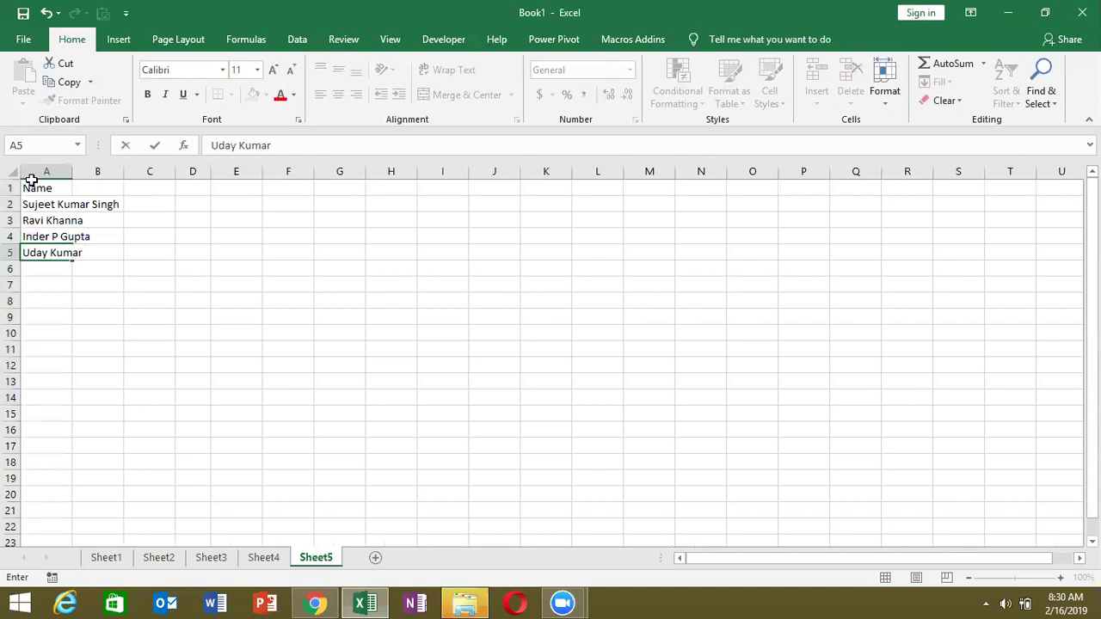
key("Return")
double_click(73, 164)
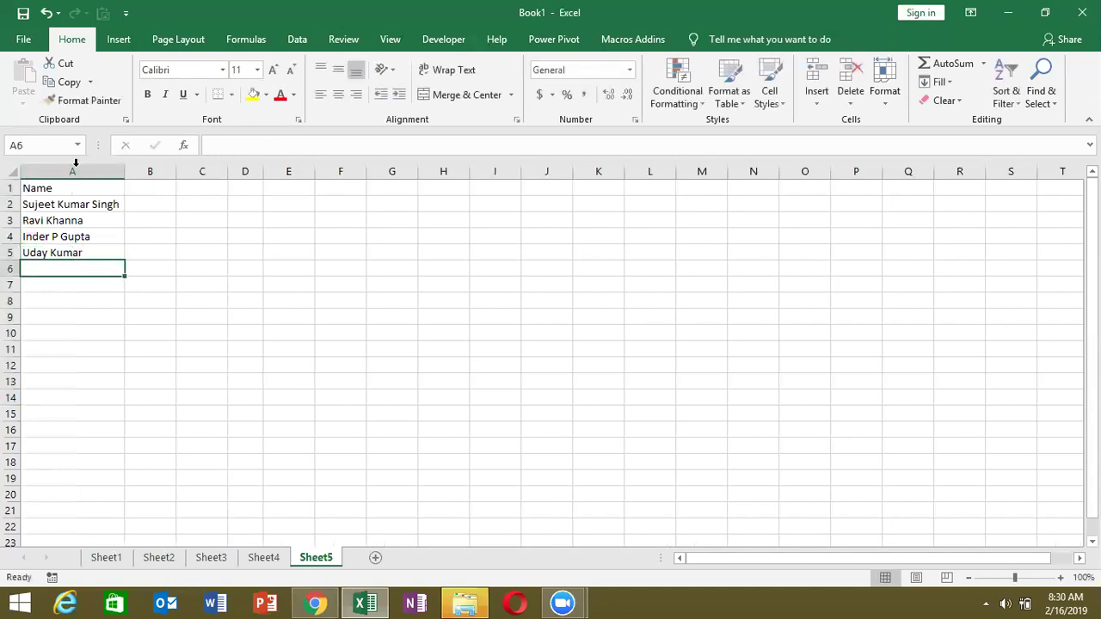
left_click(141, 188)
- Add the headings F in B1 and L in C1
type("F")
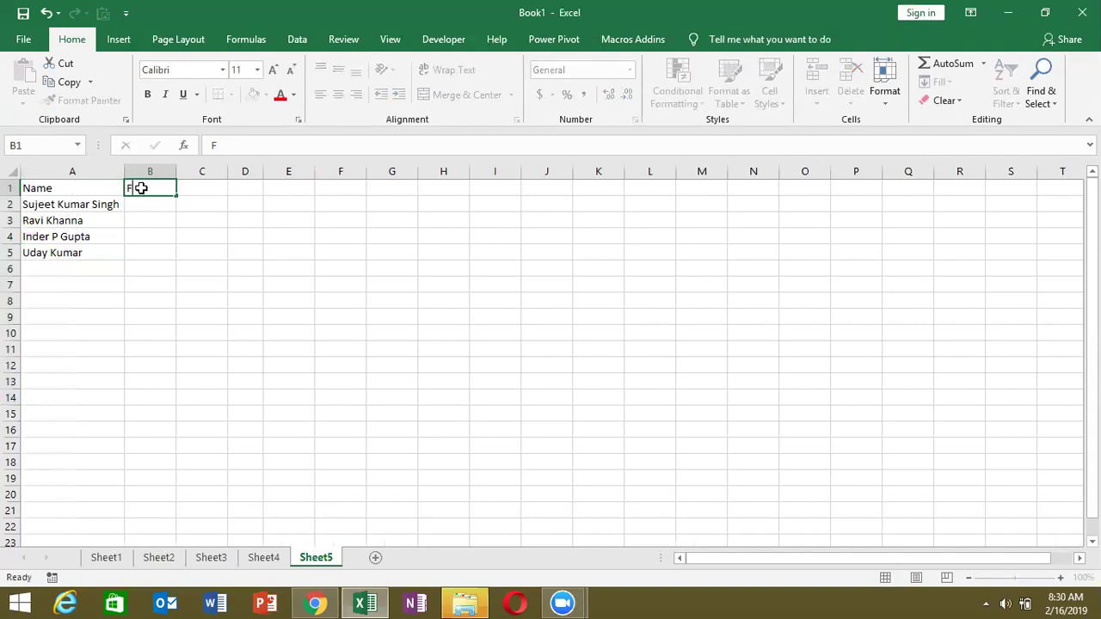
key("Tab")
type("L")
key("Return")
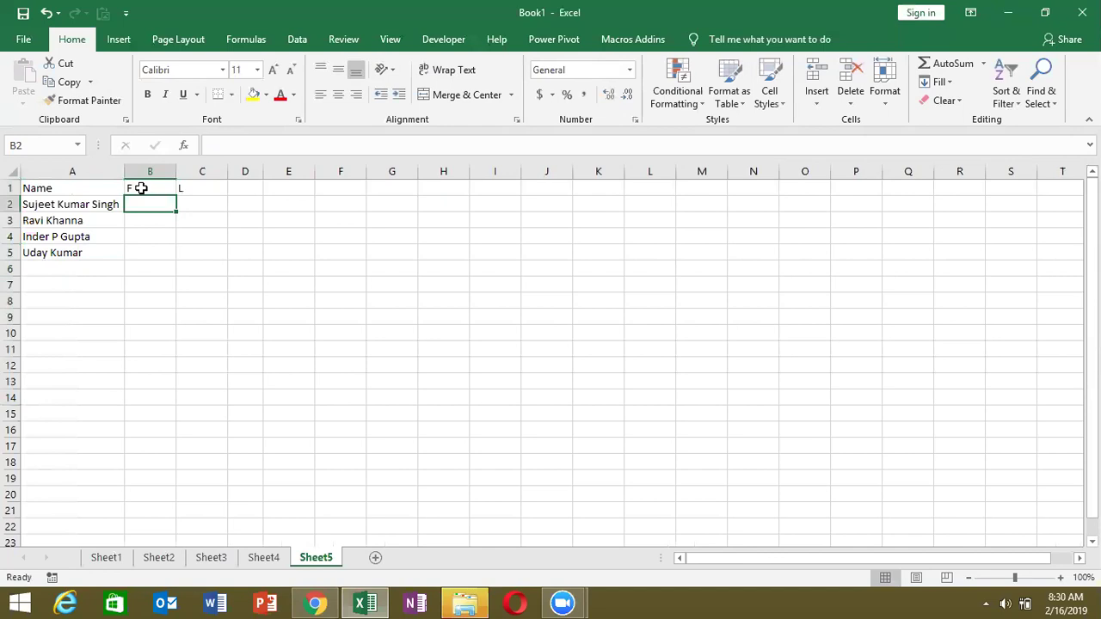
- Type the first person's first name in B2 and Flash Fill the remaining first names into B3:B5
type("Puja")
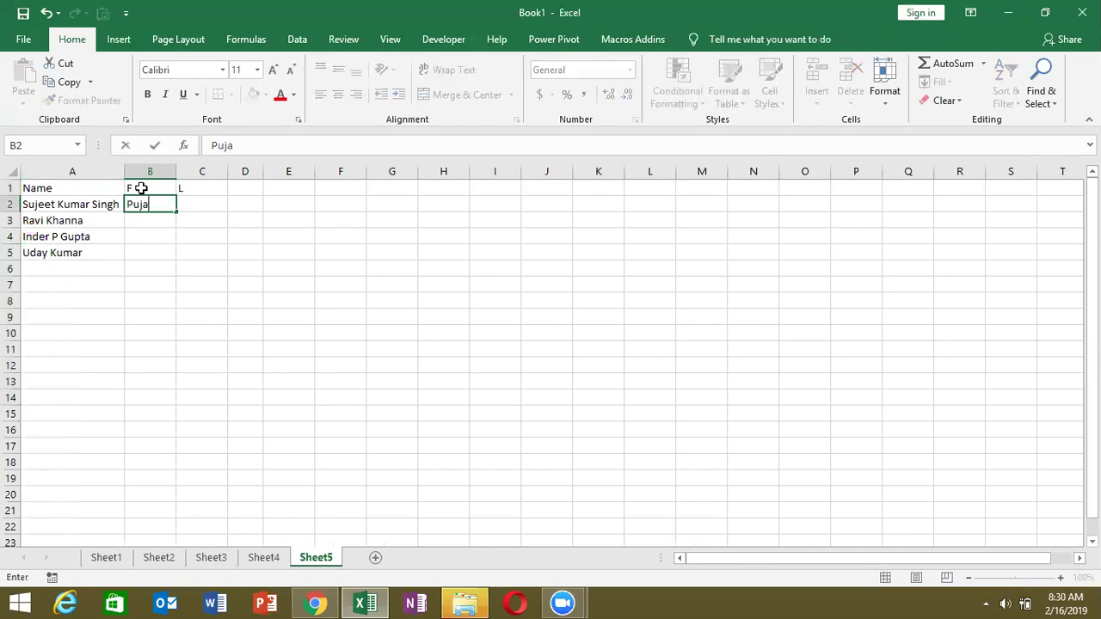
key("Escape")
type("S")
type("ujeet")
key("ctrl+Return")
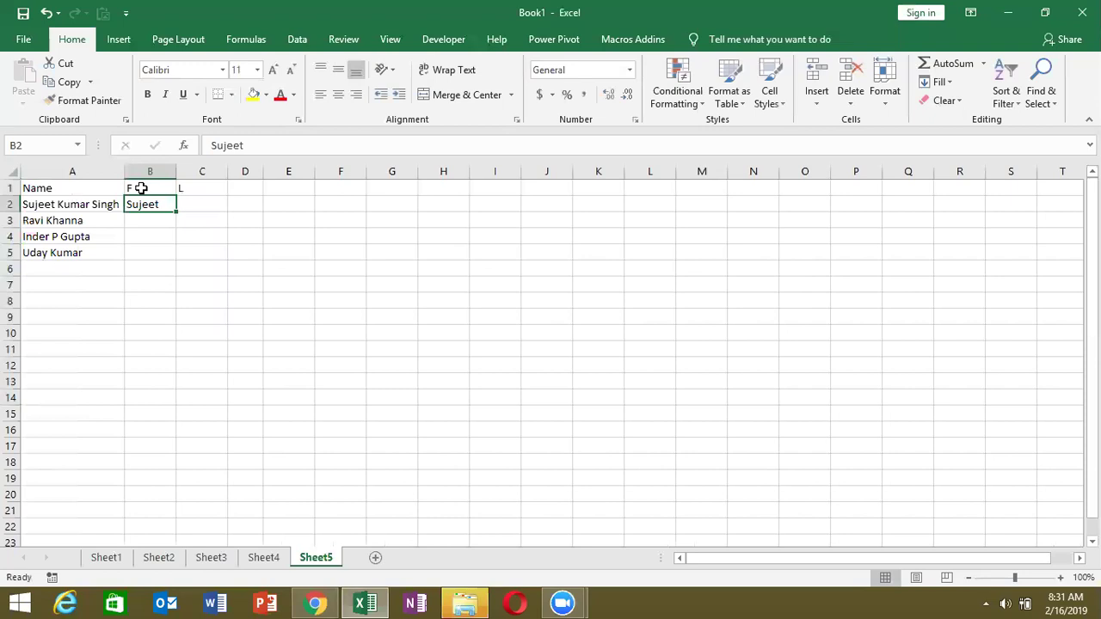
left_click(940, 82)
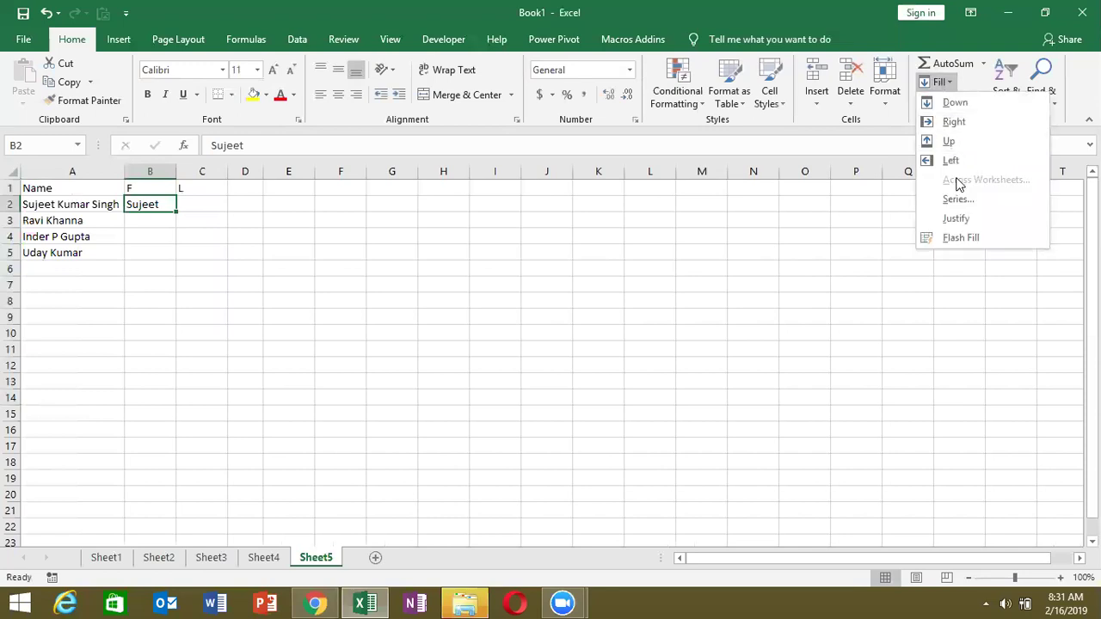
left_click(955, 237)
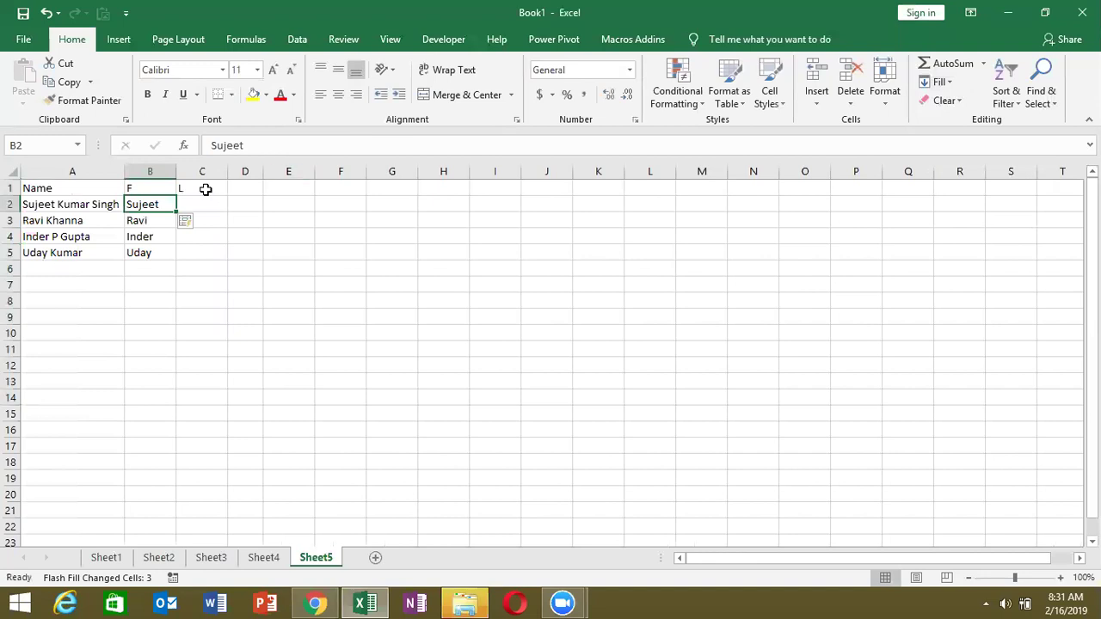
left_click(155, 220)
left_click(153, 236)
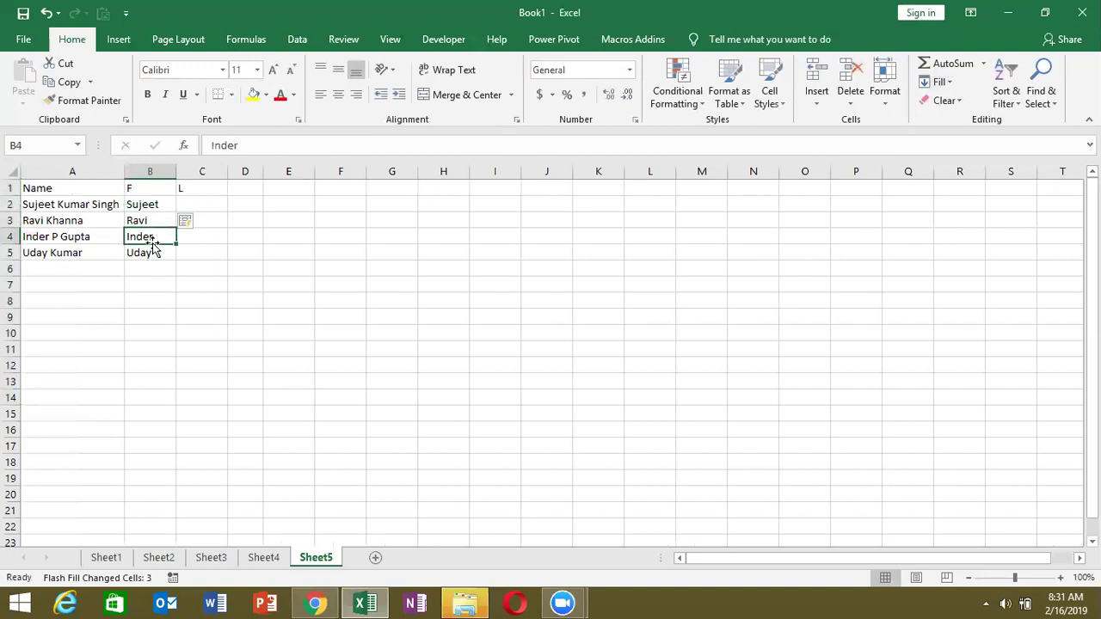
left_click(152, 252)
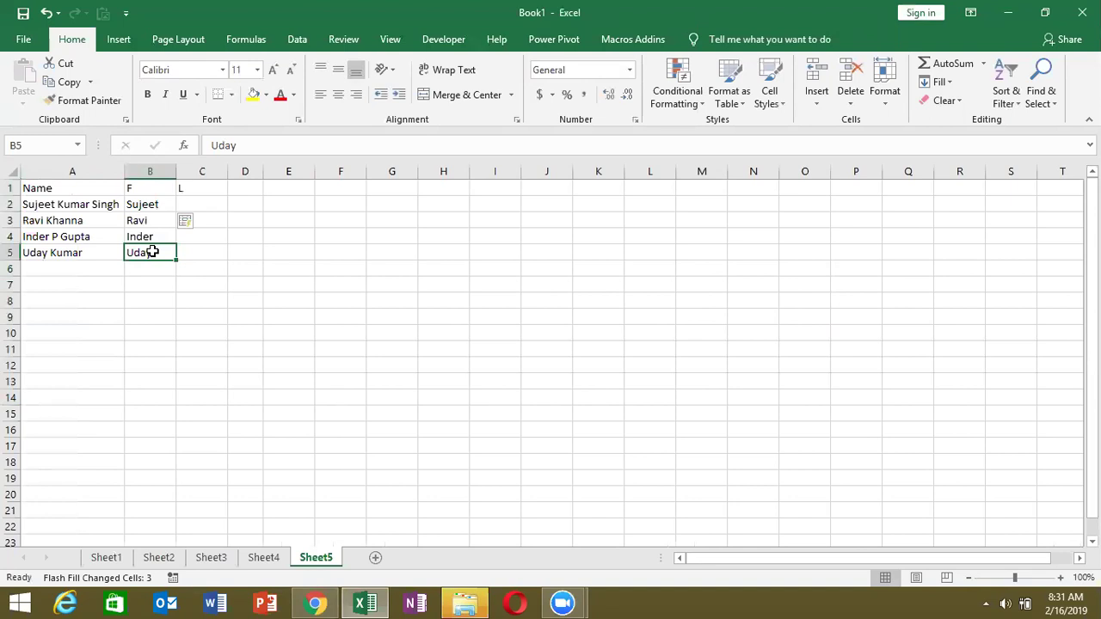
left_click(204, 204)
- Type the first person's last name in C2 and Flash Fill the remaining last names into C3:C5
type("Singh")
key("ctrl+Return")
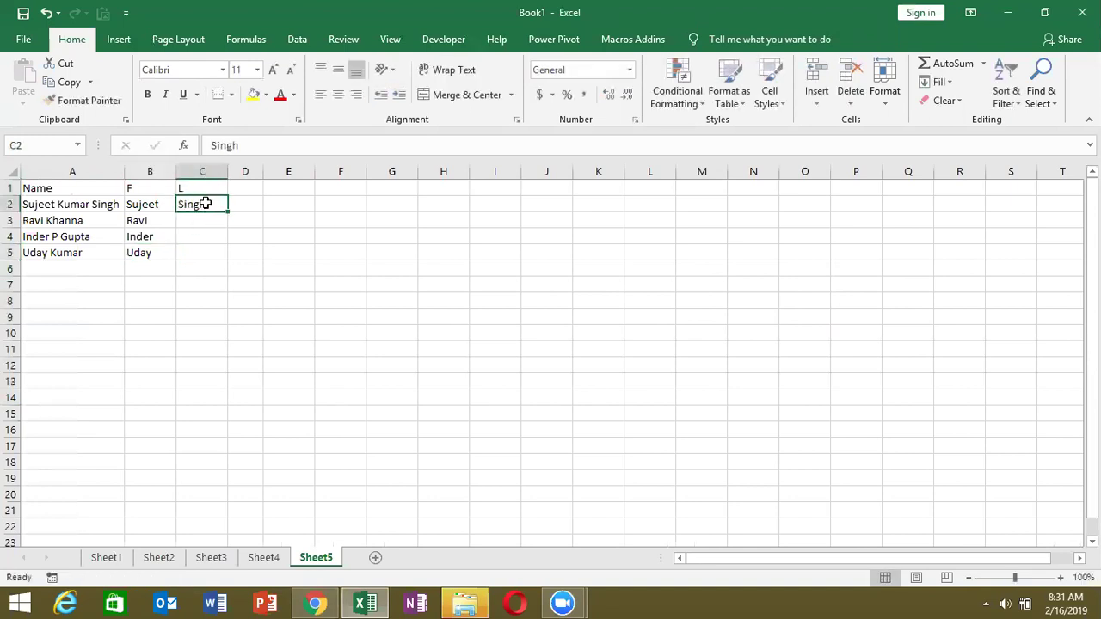
left_click(936, 83)
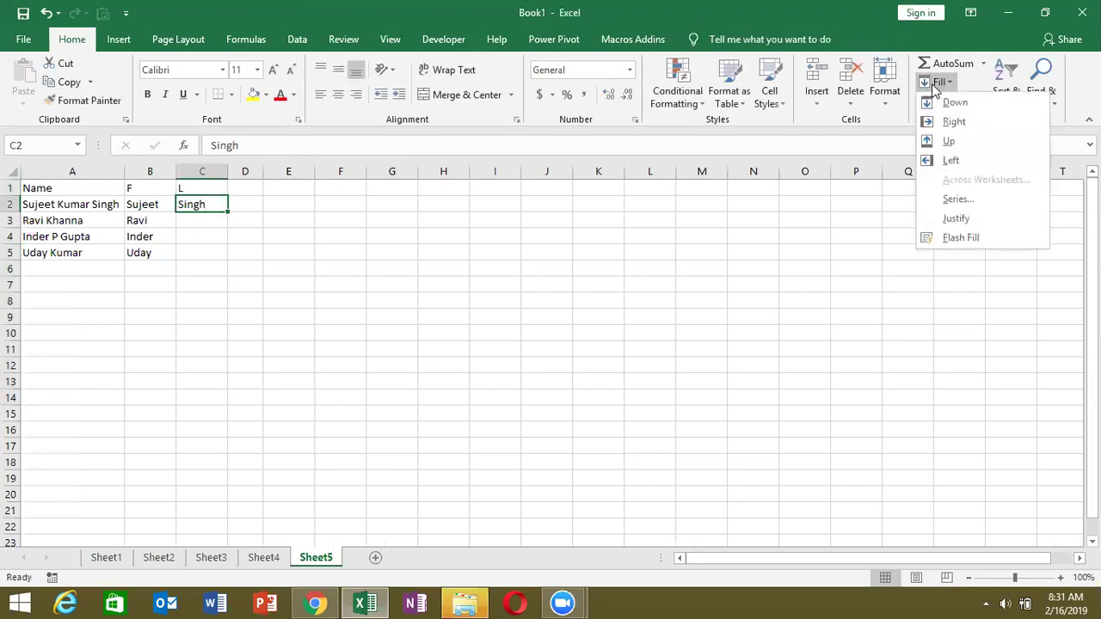
left_click(951, 236)
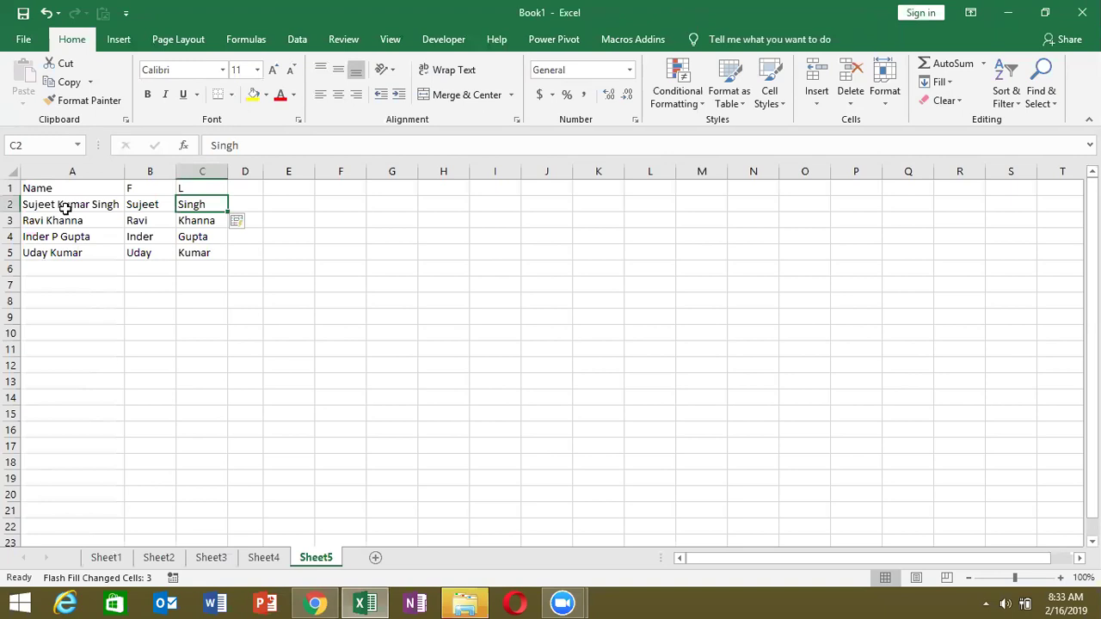
- Copy the Name list A1:A5 into E1 and add 'Puja' as a fifth name in E6
key("Down")
key("Down")
key("Down")
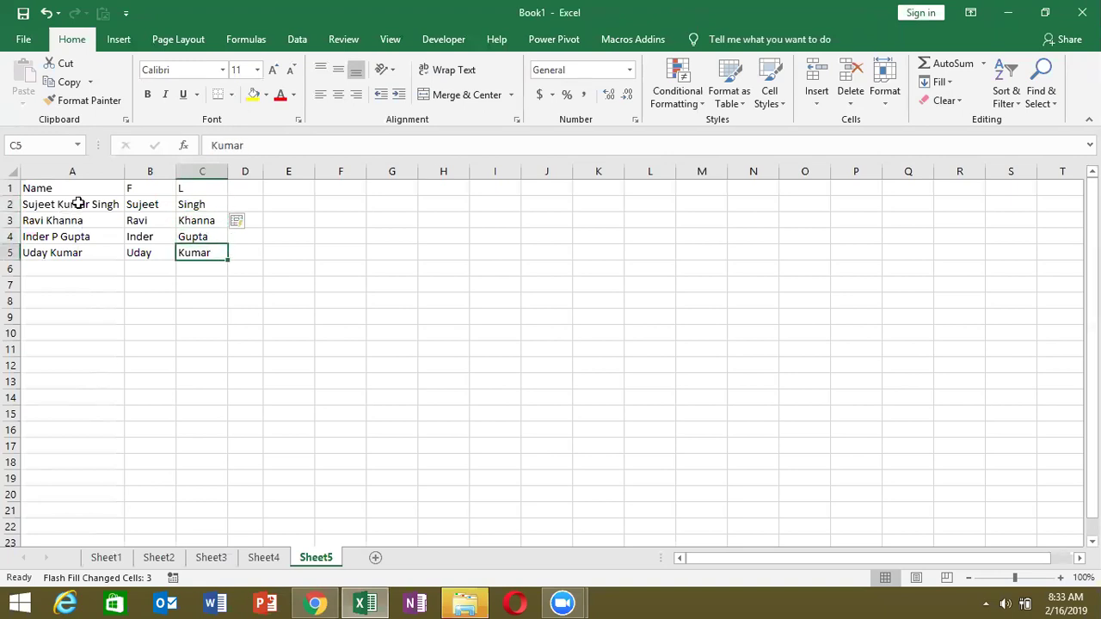
left_click_drag(76, 204, 74, 245)
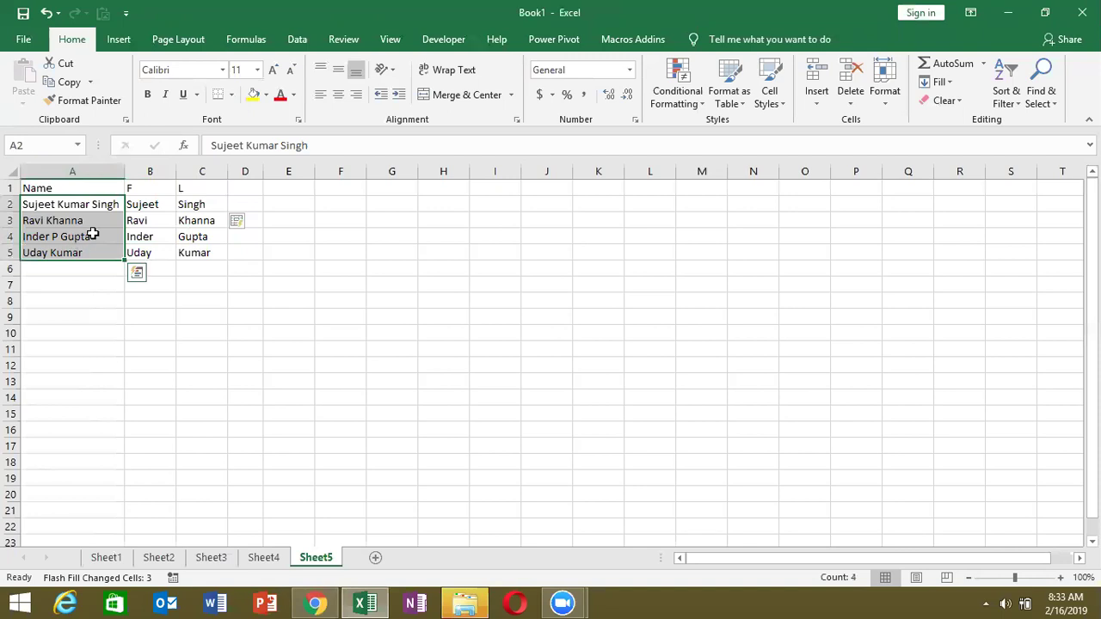
key("ctrl+Home")
key("ctrl+shift+Down")
key("ctrl+c")
key("Right")
key("Right")
key("Right")
key("Right")
key("ctrl+v")
key("Down")
key("Right")
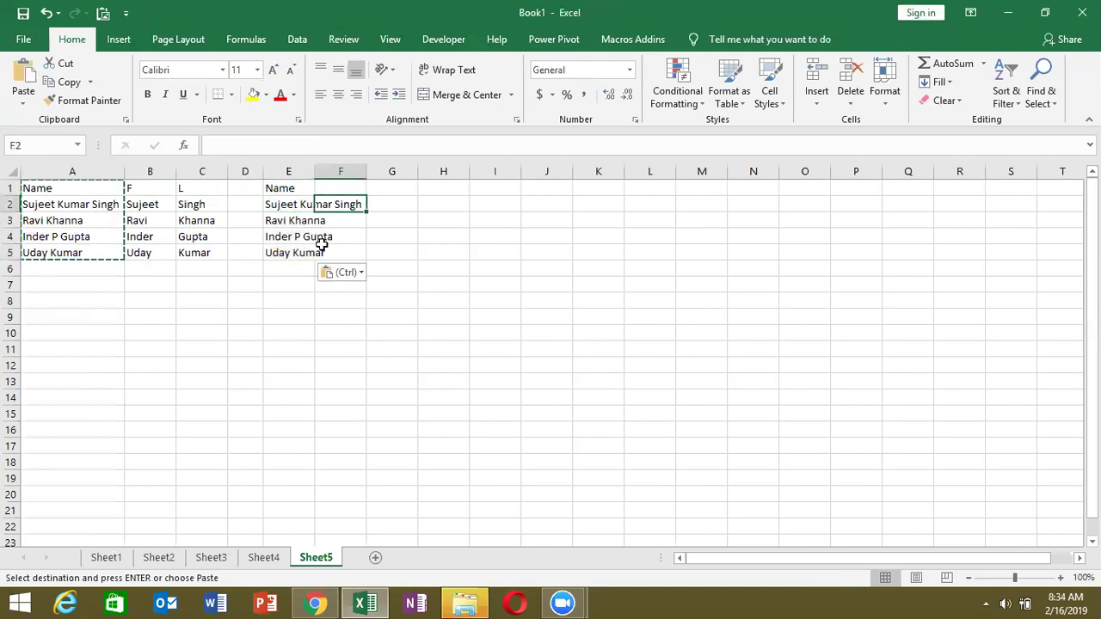
left_click(297, 273)
type("Puja")
key("Return")
- Enter 'Kumar' as the middle-name example in F2 and Flash Fill the middle names into column F
left_click(345, 213)
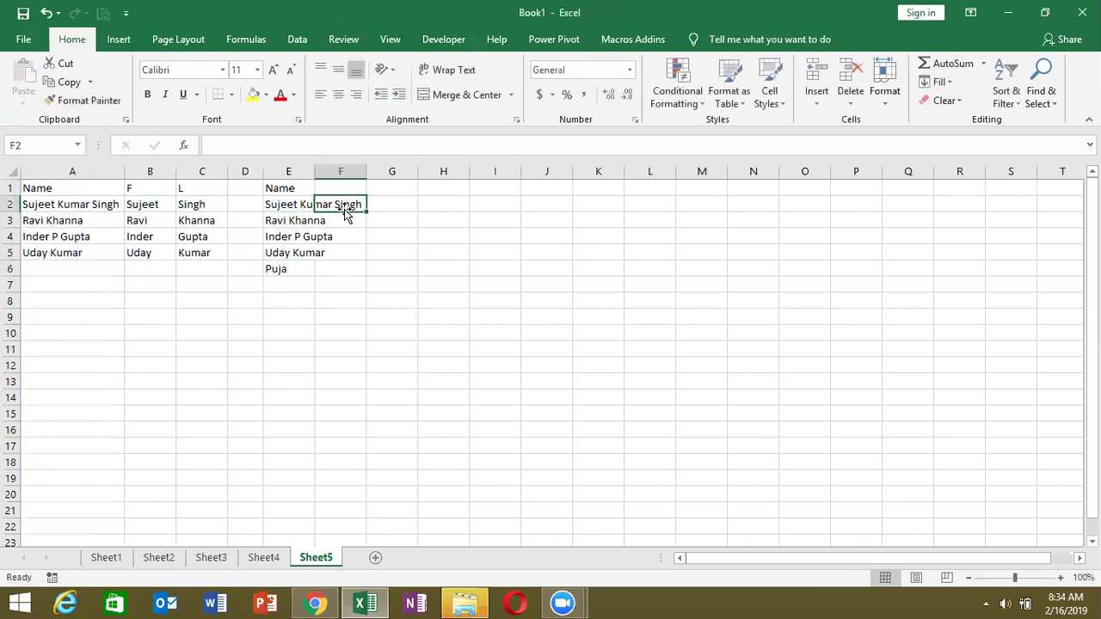
type("Kumar")
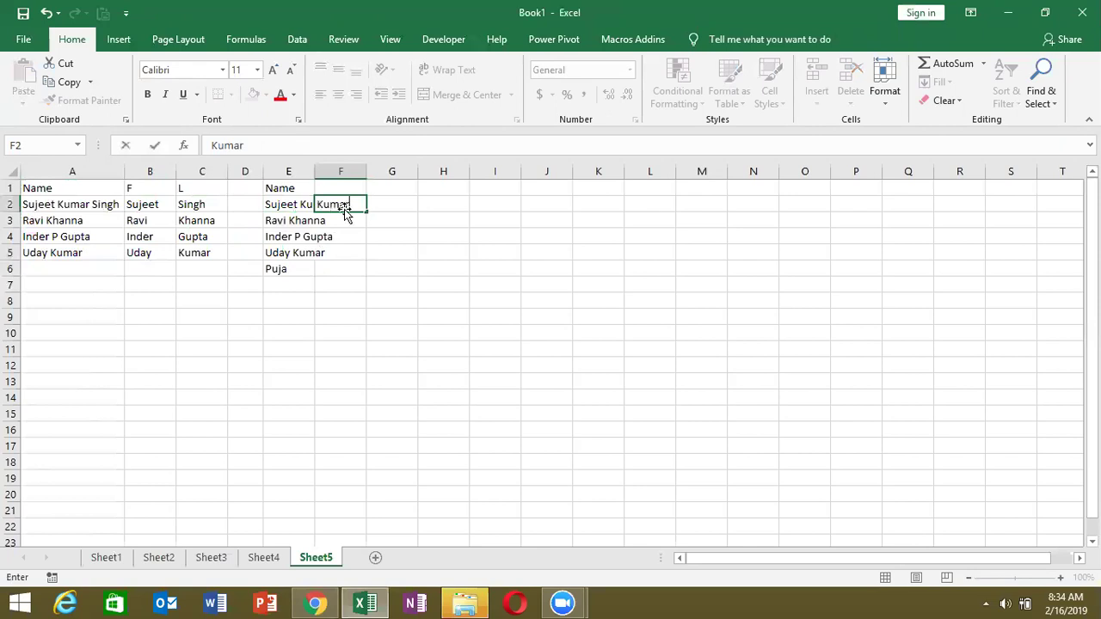
key("ctrl+Return")
left_click(941, 82)
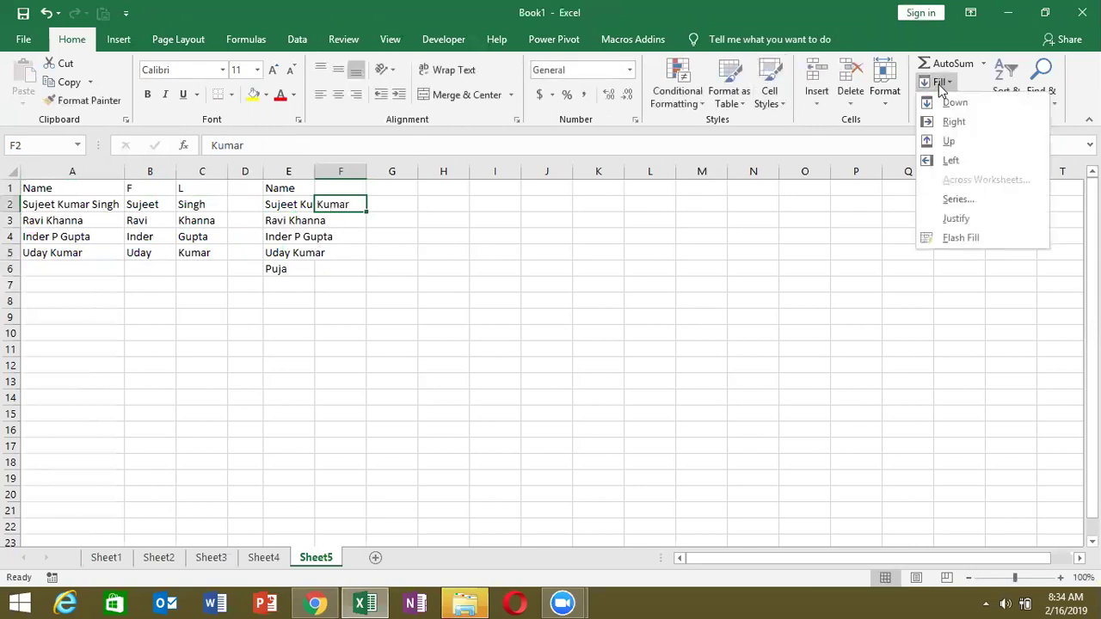
left_click(957, 238)
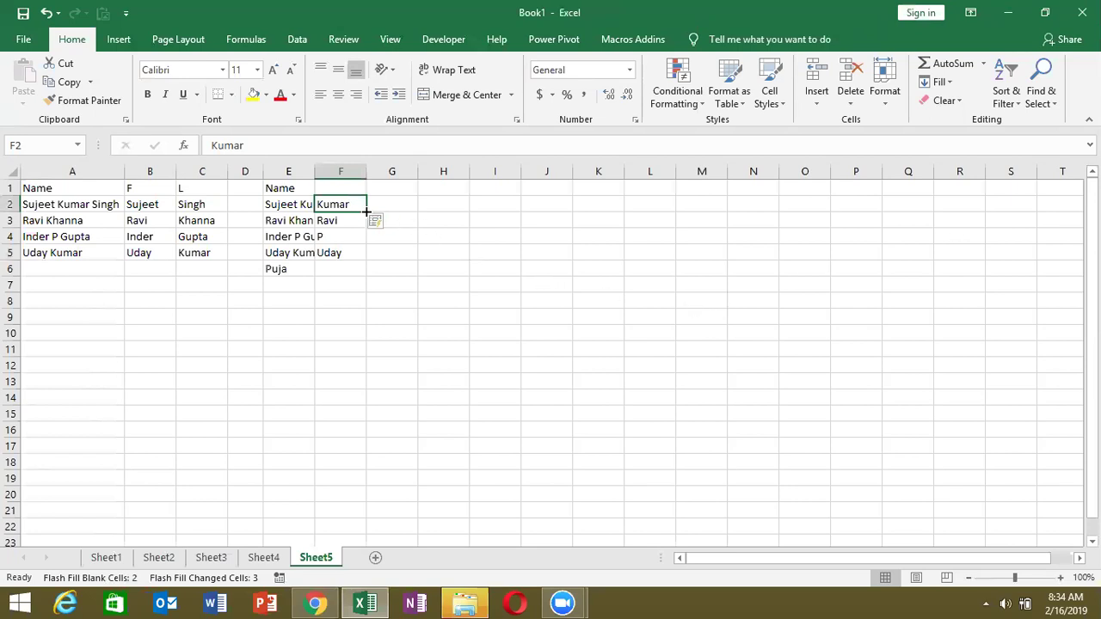
left_click(948, 84)
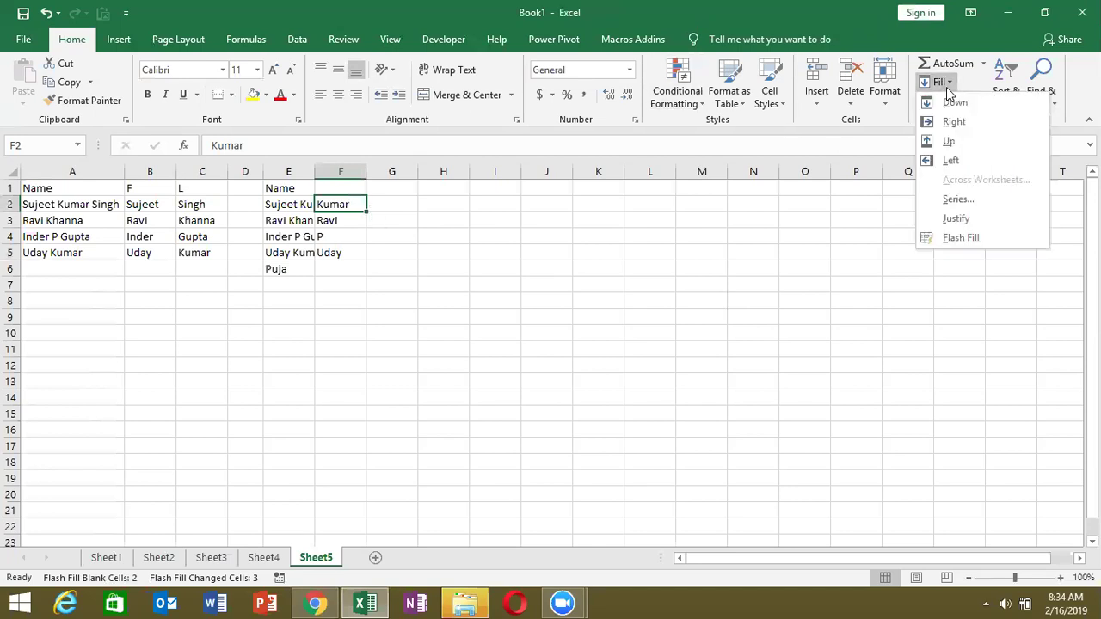
left_click(950, 237)
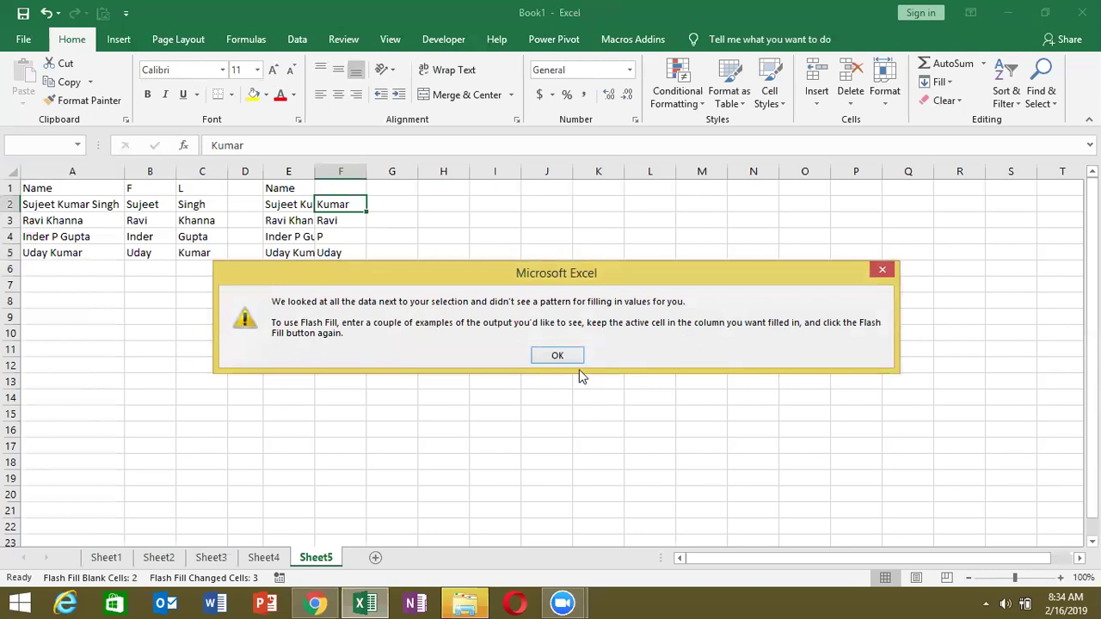
left_click(557, 354)
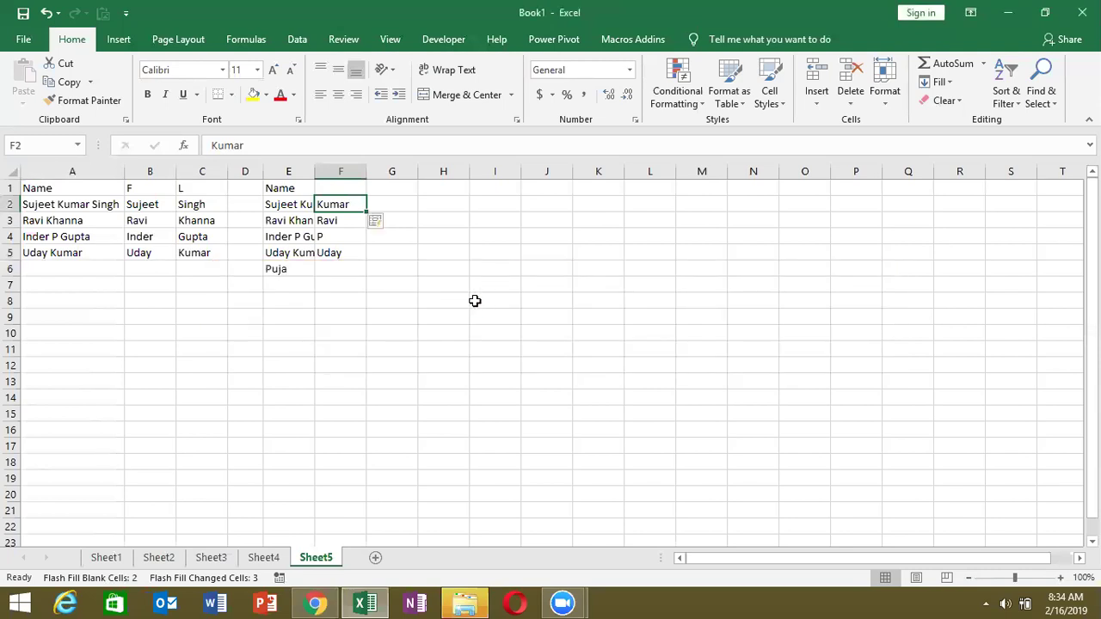
key("BackSpace")
type("Kumar")
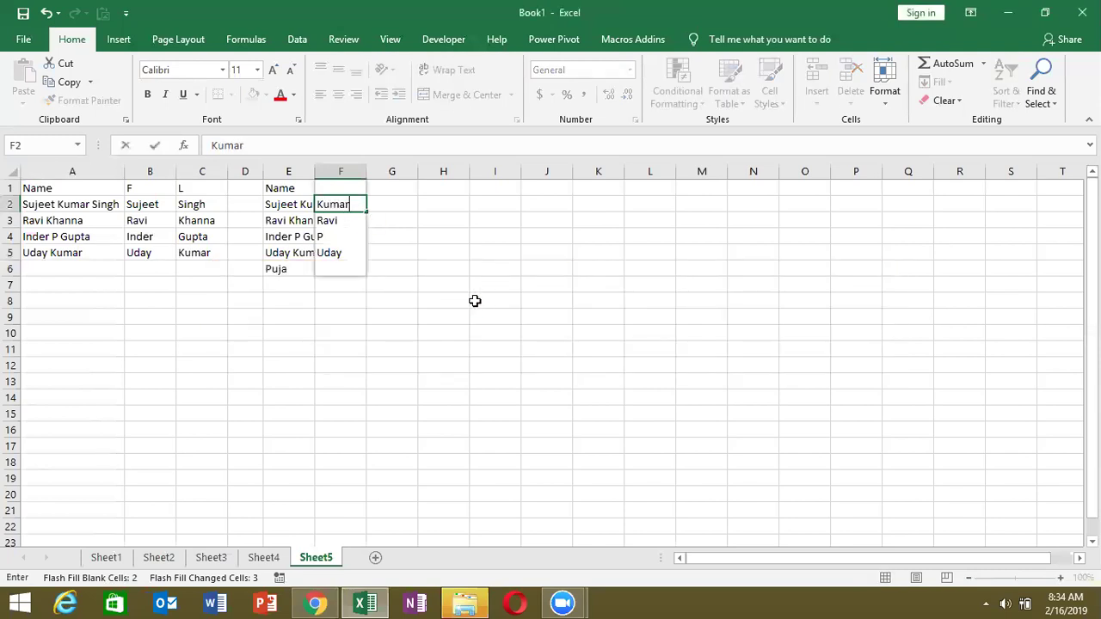
key("Return")
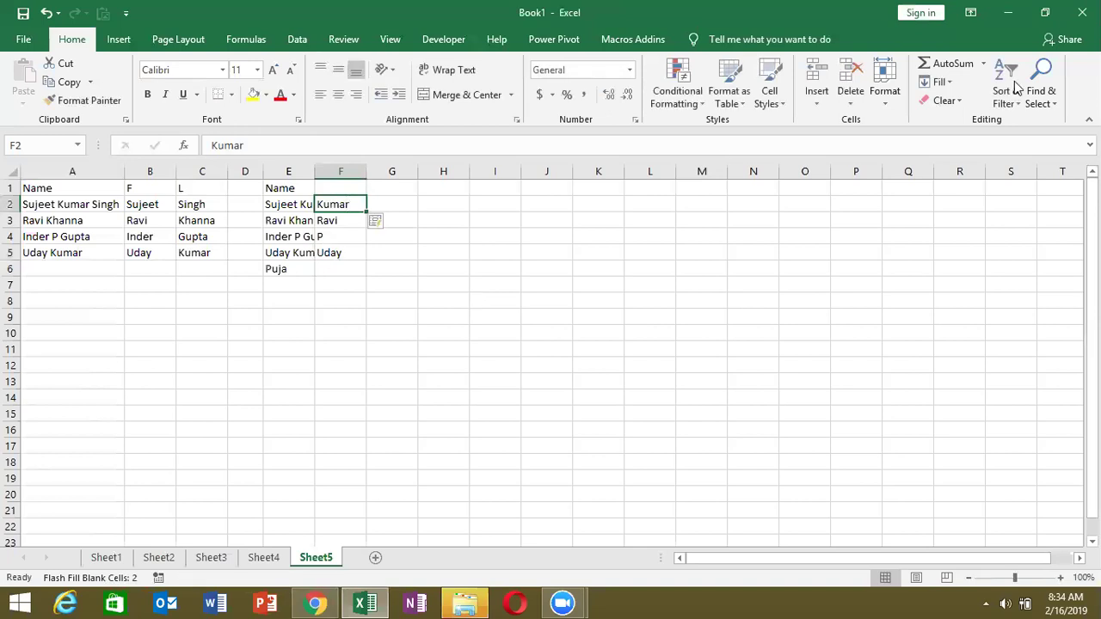
left_click(936, 82)
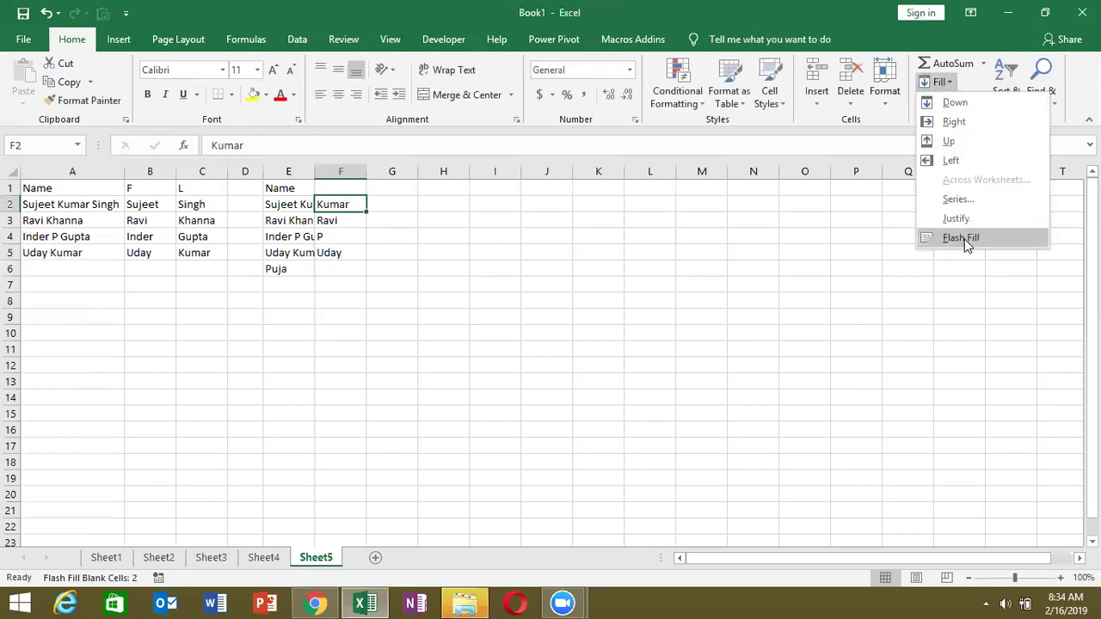
left_click(961, 238)
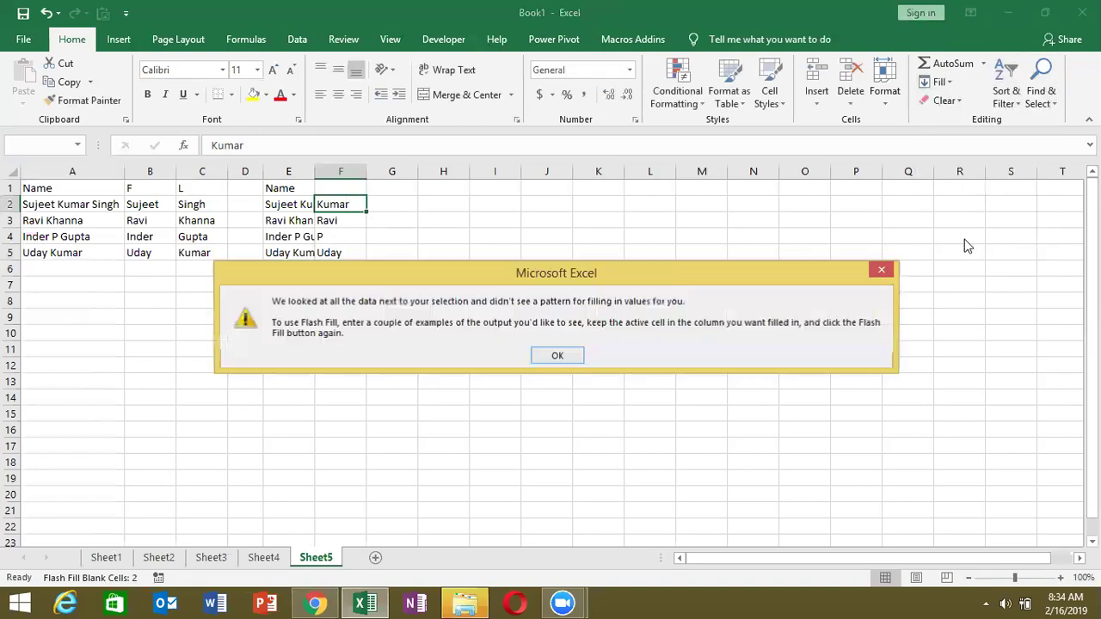
left_click(557, 356)
left_click(286, 189)
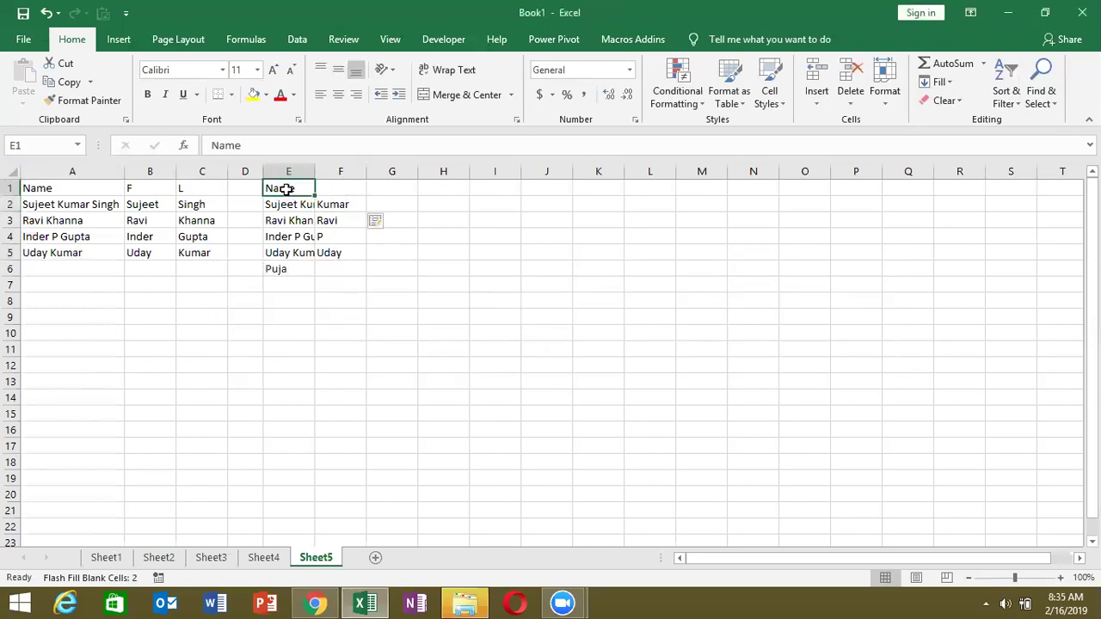
key("ctrl+shift+Down")
key("ctrl+c")
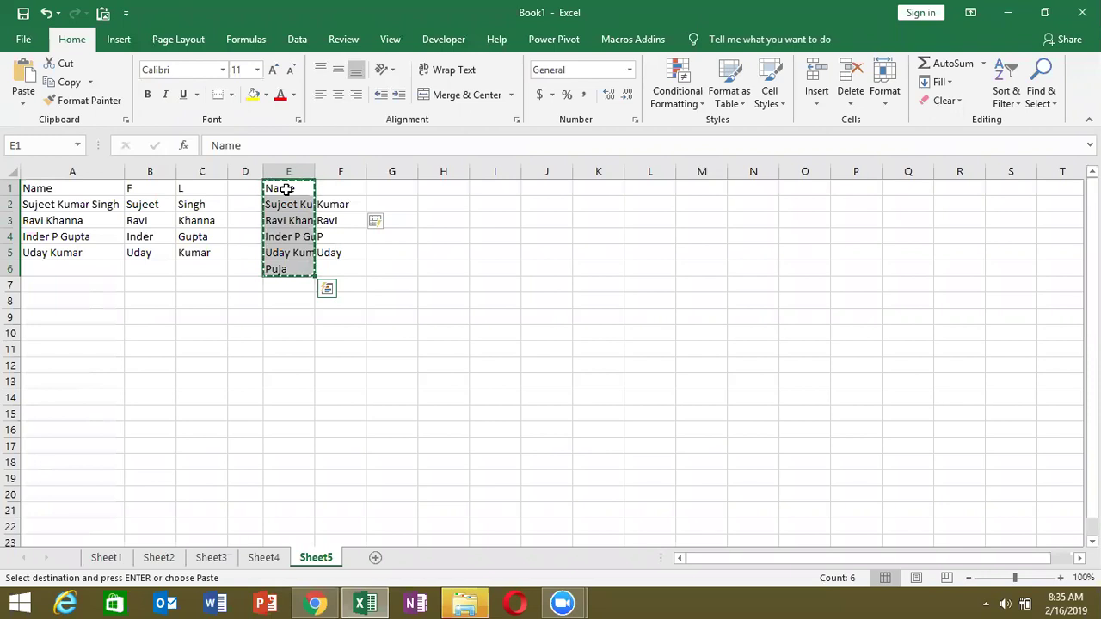
- Delete the contents of E1:E6 and F1:F6, removing the copied names and middle names
key("Delete")
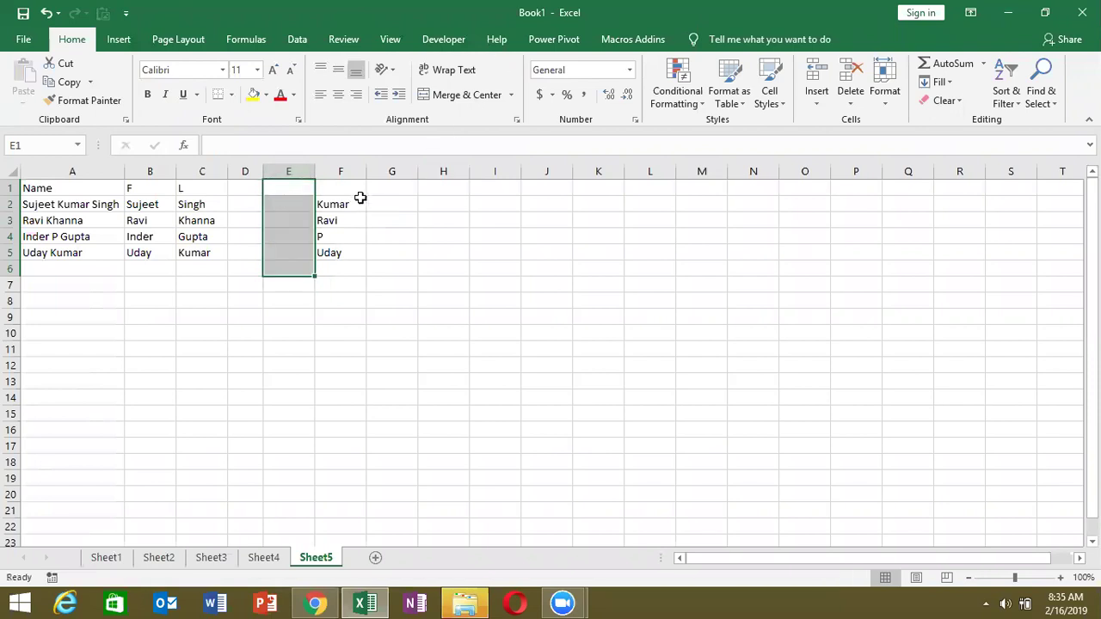
left_click(359, 194)
key("shift+Down")
key("shift+Down")
key("shift+Down")
key("shift+Down")
key("shift+Down")
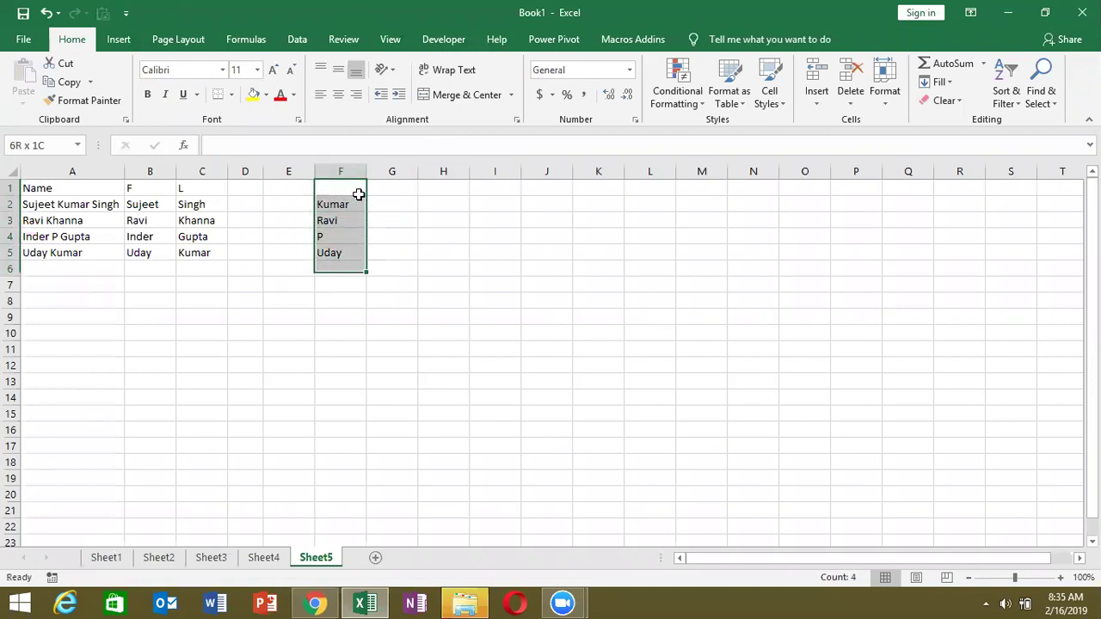
key("Delete")
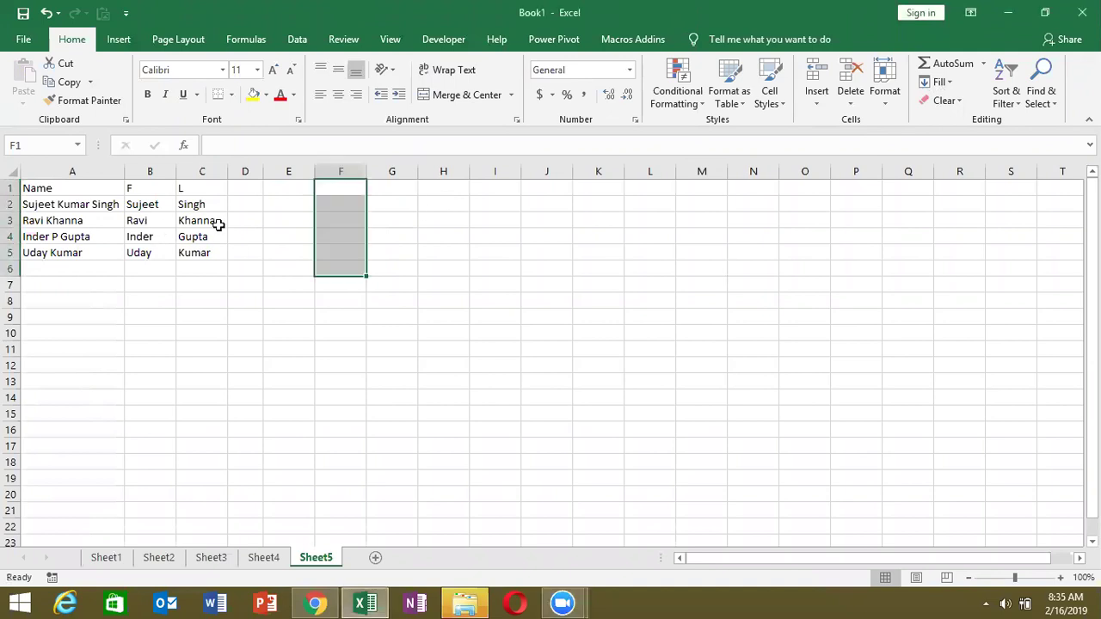
- Add a 'Date' header in H1, 1/1 in H2, and =H2+30 style formulas filled down to H7
left_click(431, 190)
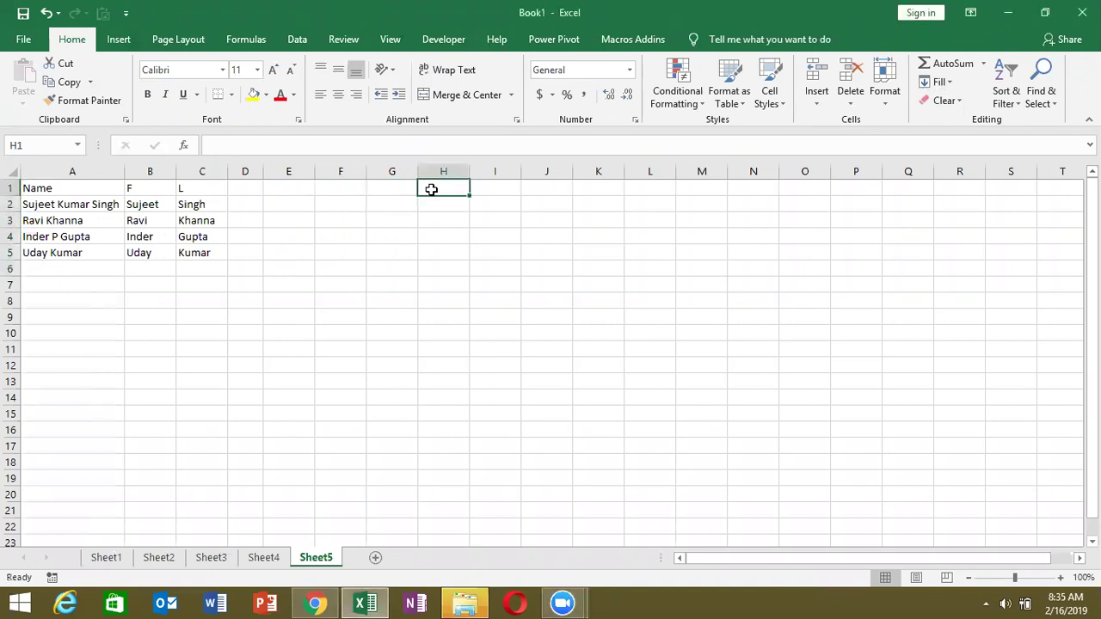
type("Date")
key("Return")
type("1/1")
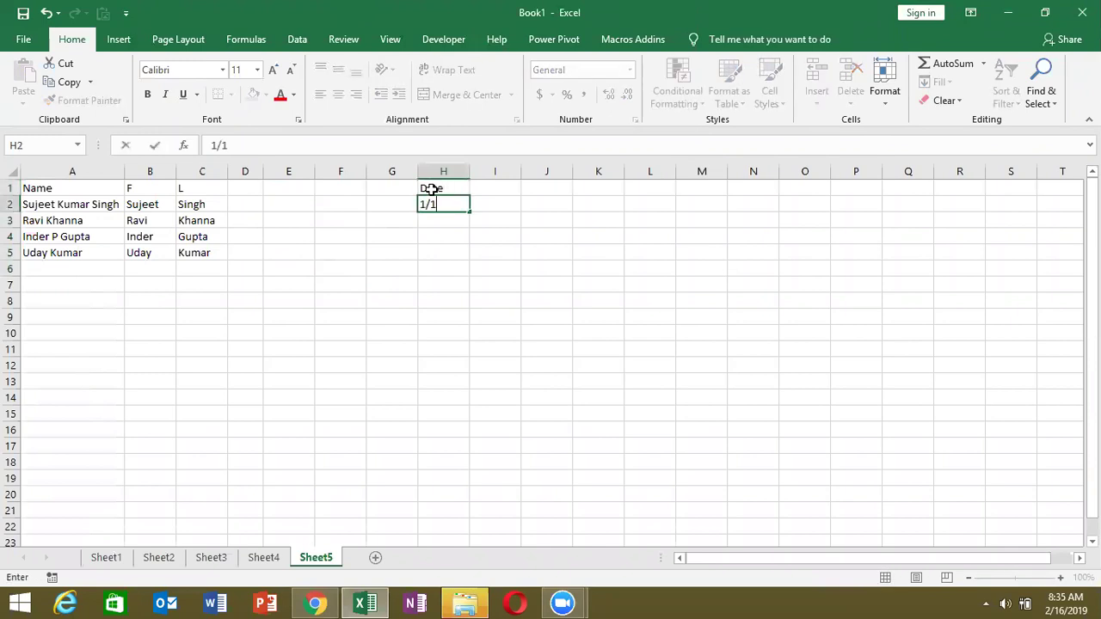
key("Return")
type("=")
key("Up")
type("+30")
key("Return")
key("Up")
key("shift+Down")
key("shift+Down")
key("shift+Down")
key("shift+Down")
key("ctrl+d")
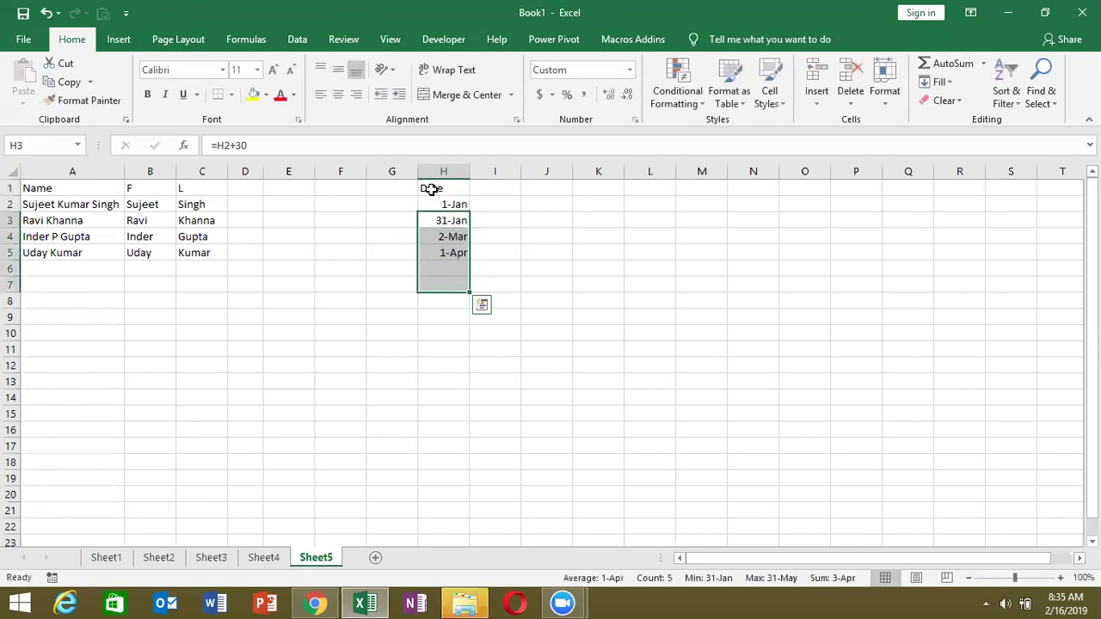
key("Right")
- Enter JAN in I2 and Flash Fill the month abbreviations into I3:I7
key("Up")
key("Up")
key("Down")
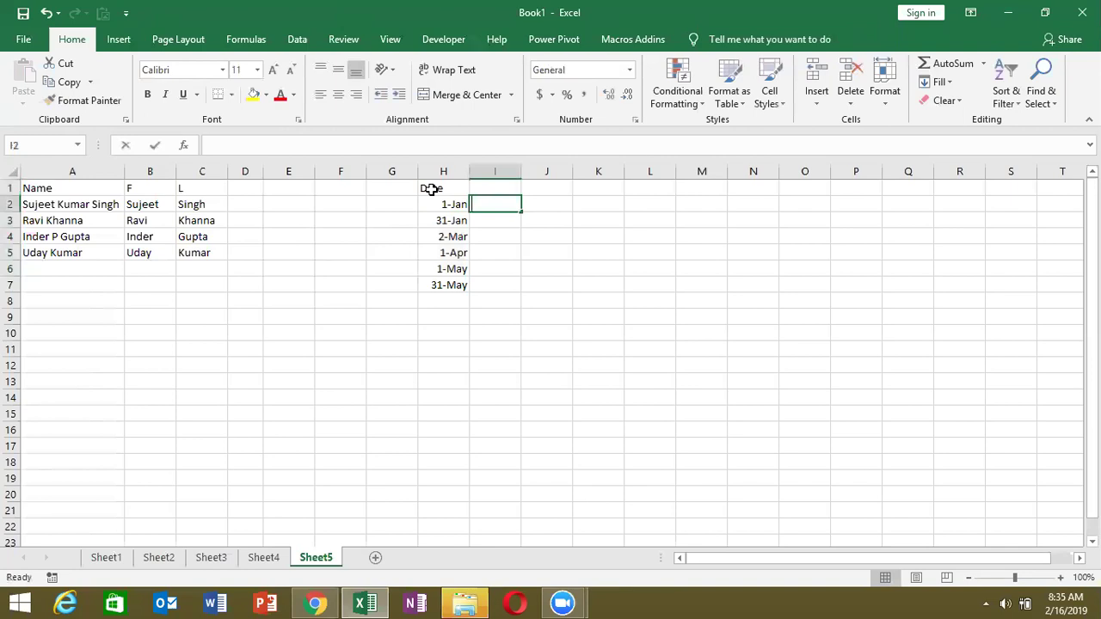
type("JAN")
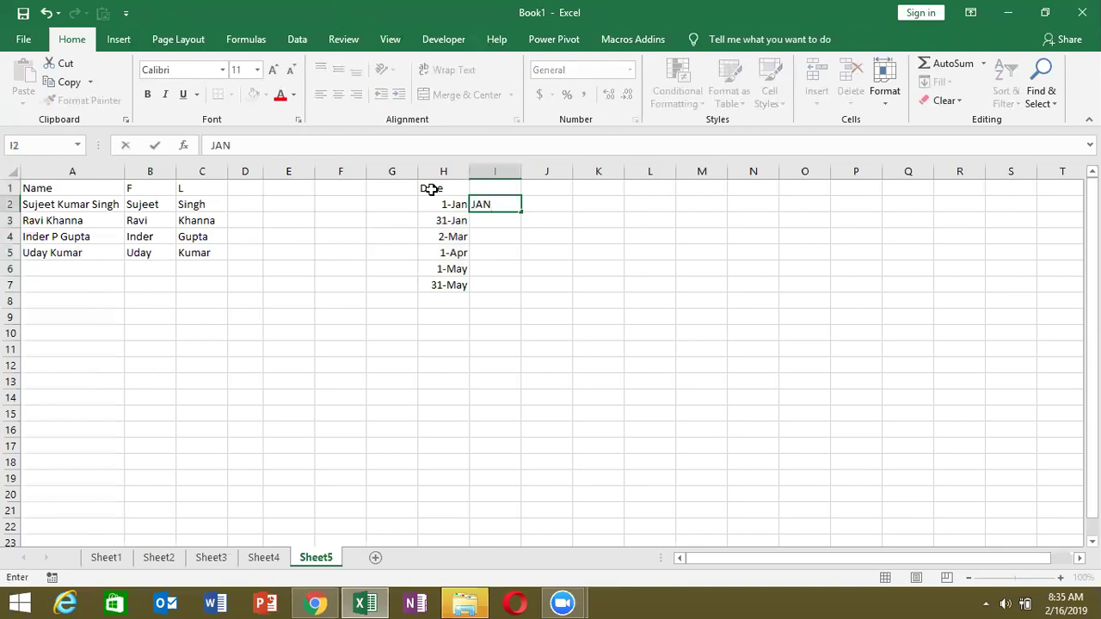
key("Return")
key("Up")
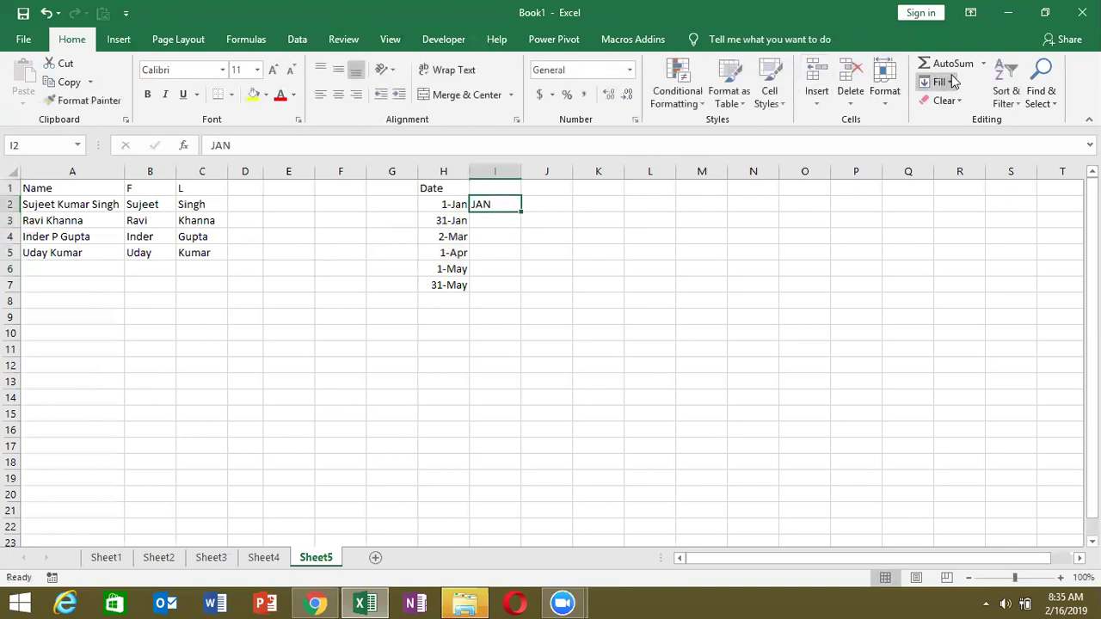
left_click(952, 79)
left_click(950, 242)
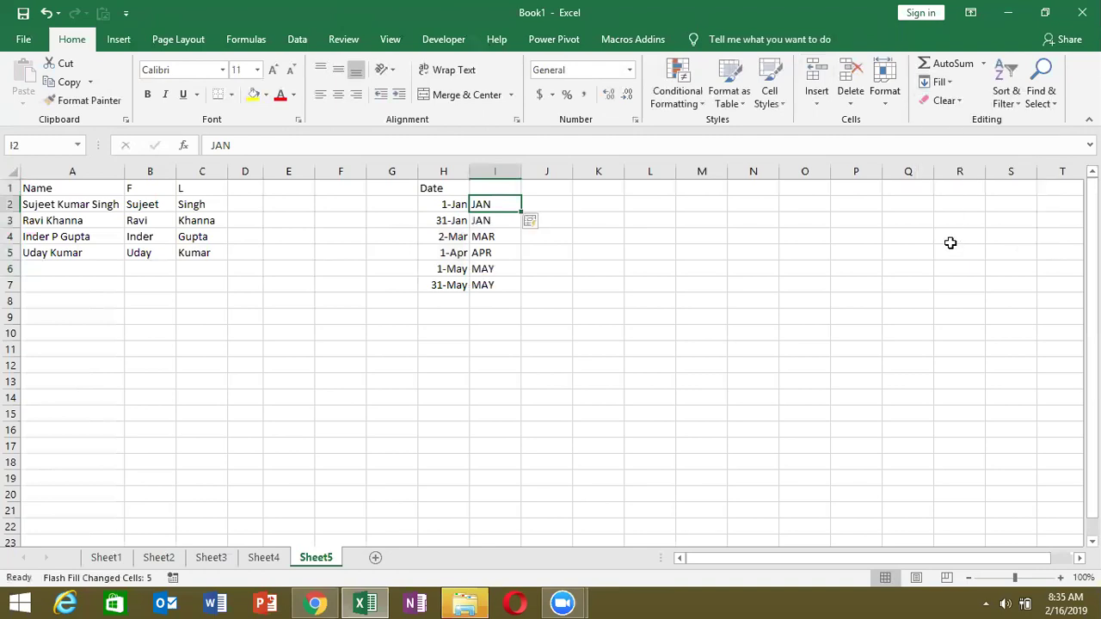
- Enter 25.36 in K2
left_click(613, 202)
type("25.36")
key("Return")
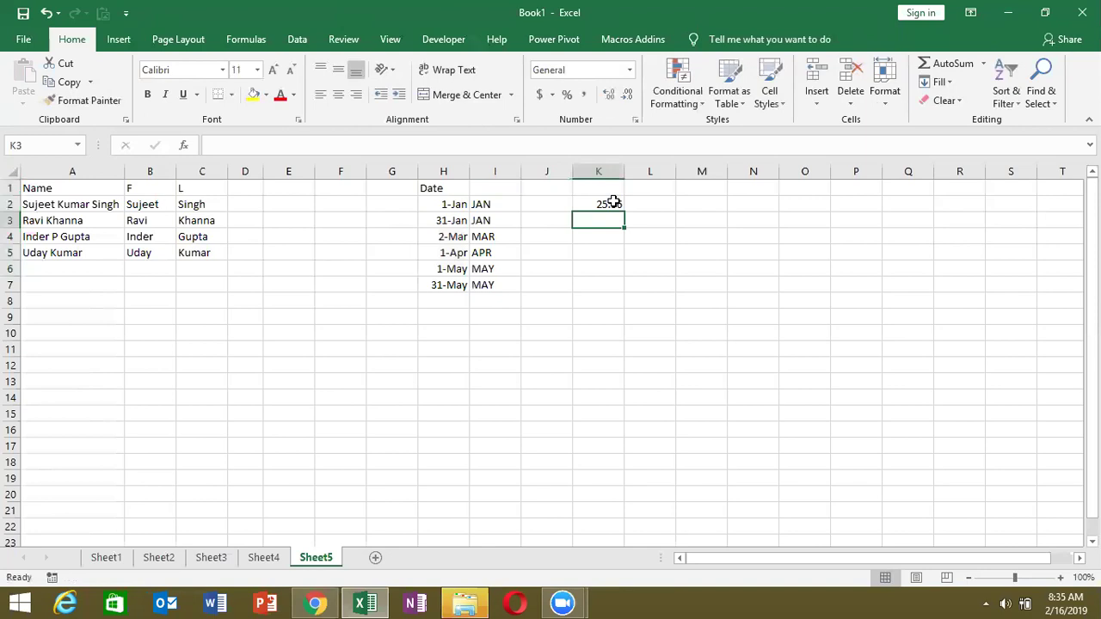
- Enter 36.52, 85.36, 2.85, 45.85 and 65.85 down K3:K7, then return to K2
type("36.52")
key("Return")
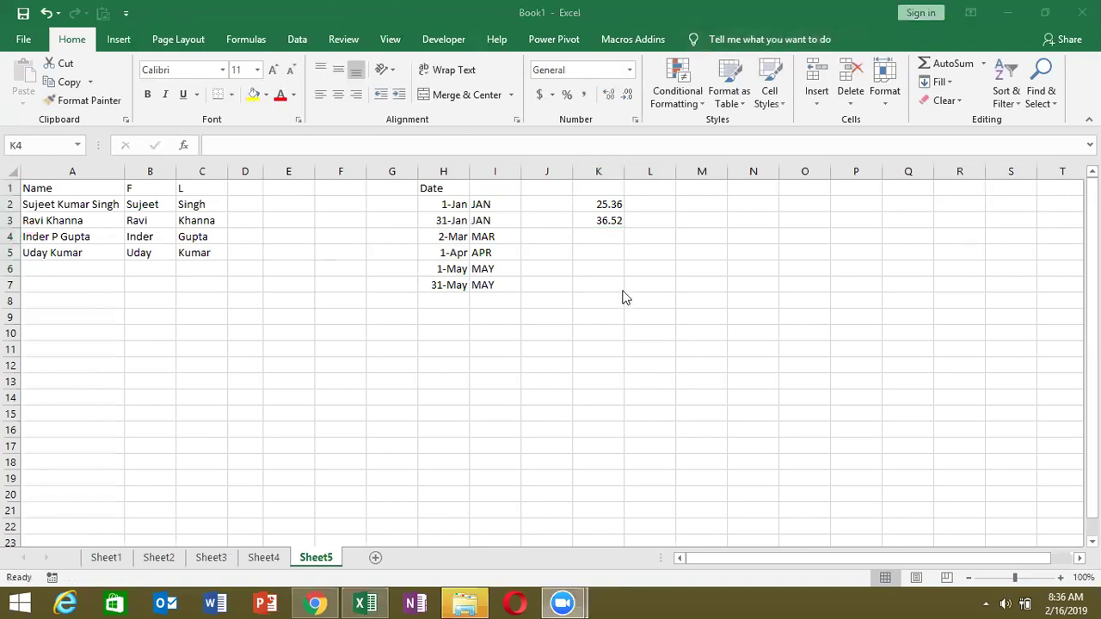
type("85.36")
key("Return")
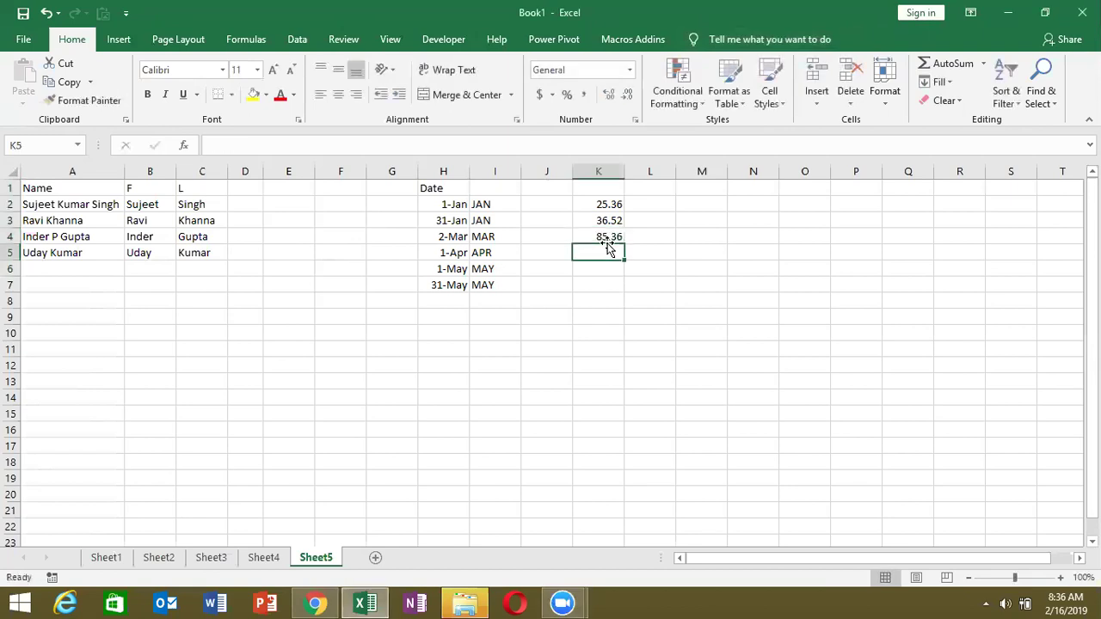
type("2.85")
key("Return")
type("4")
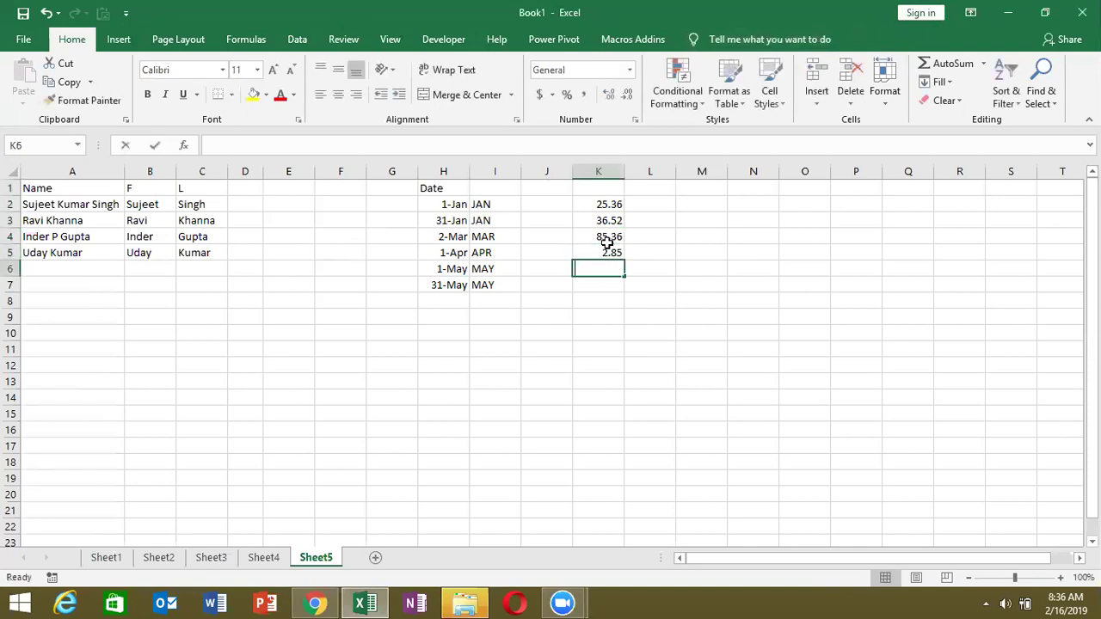
type("5.85")
key("Return")
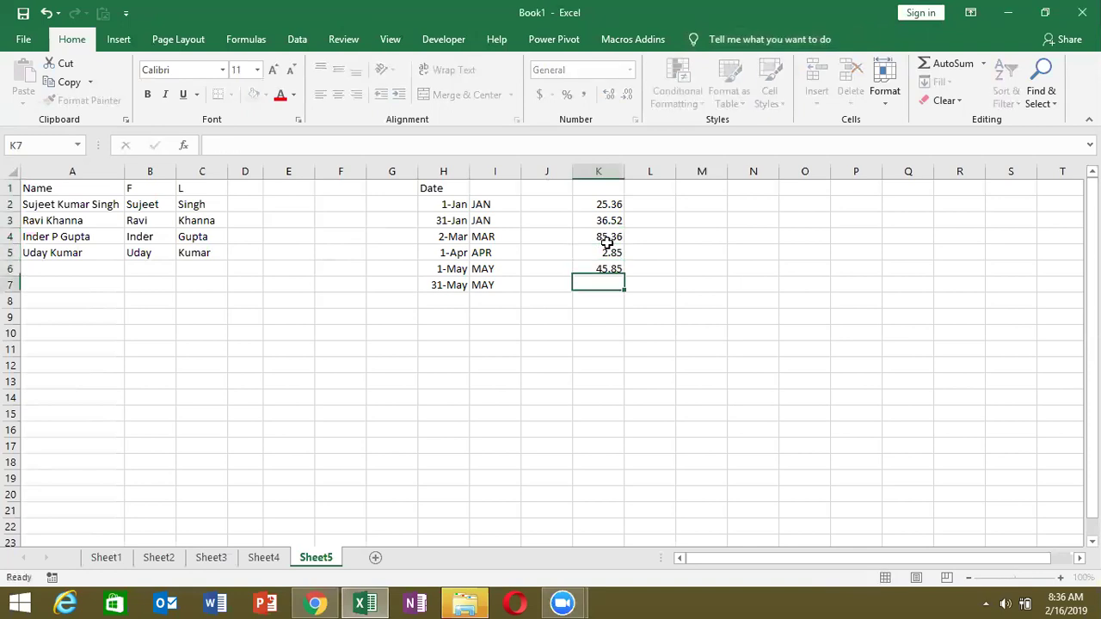
type("65.85")
key("Return")
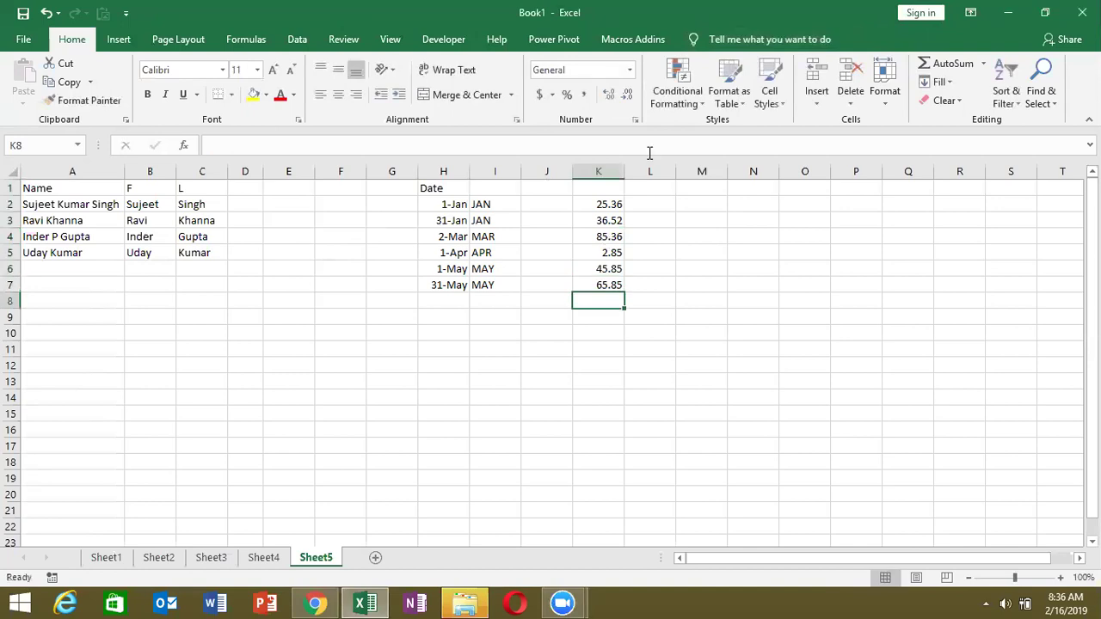
left_click(602, 206)
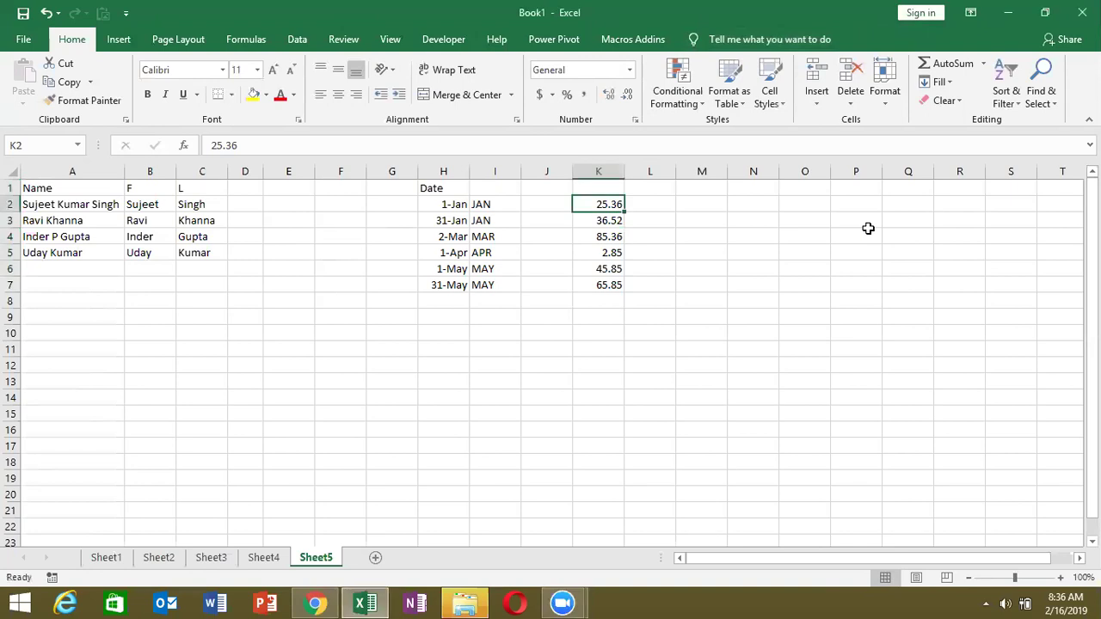
- Enter 0.36 in L2, Flash Fill decimal parts into L3:L7, then undo the wrong result
left_click(647, 202)
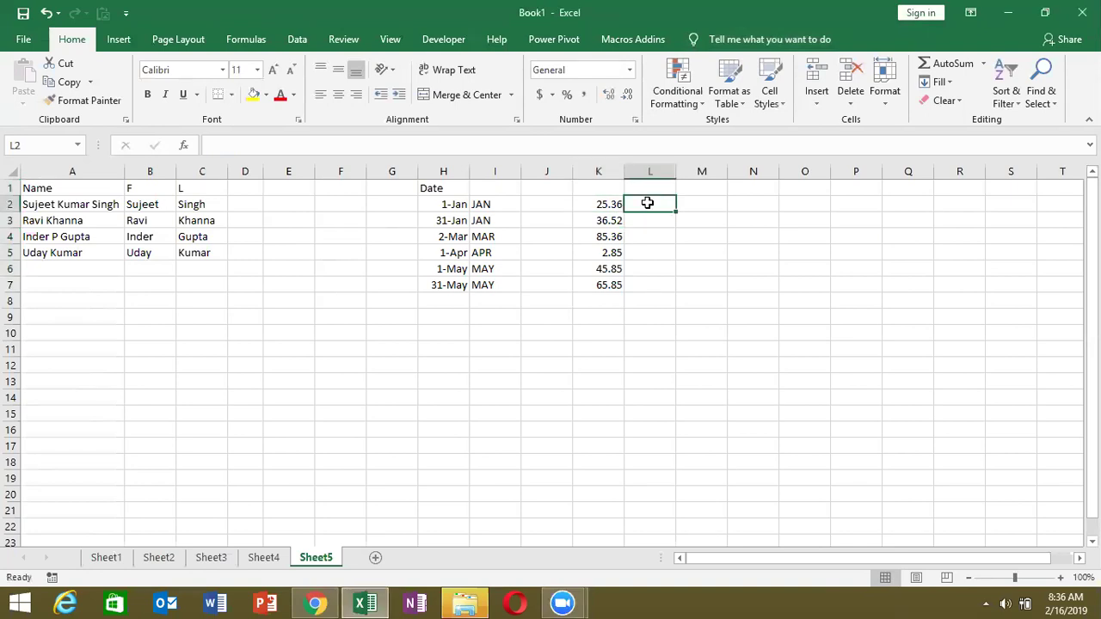
type("0.36")
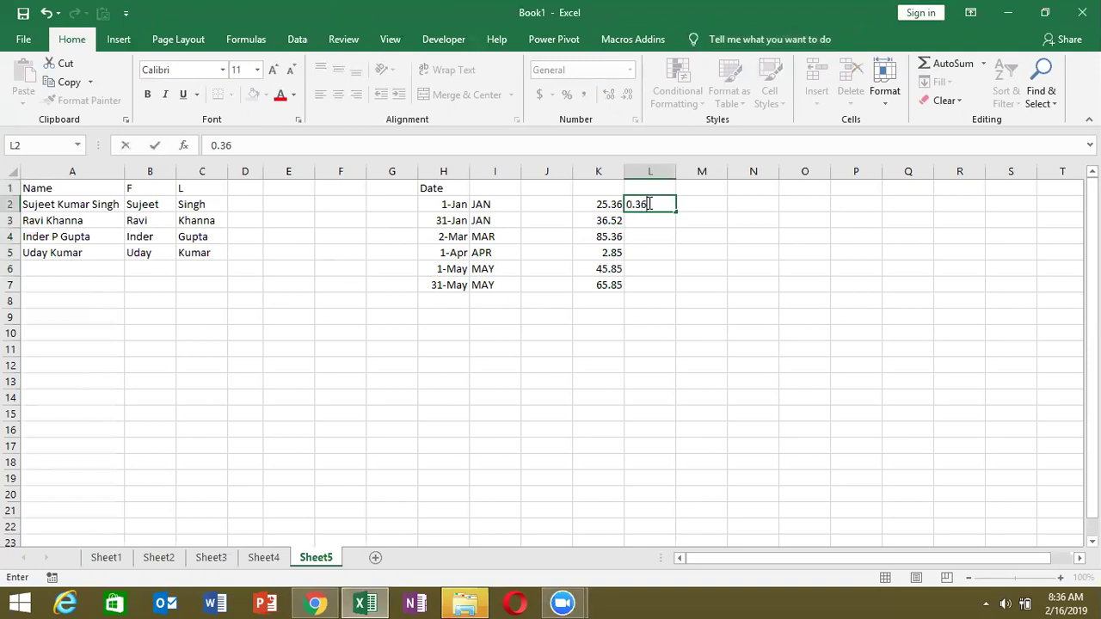
key("ctrl+Return")
left_click(946, 83)
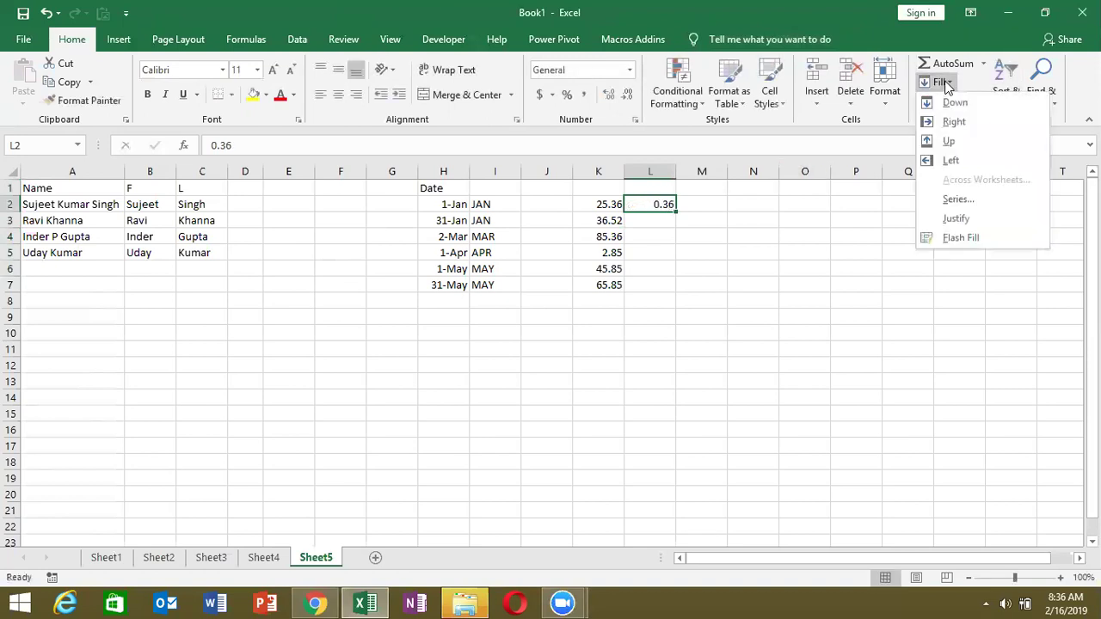
left_click(956, 239)
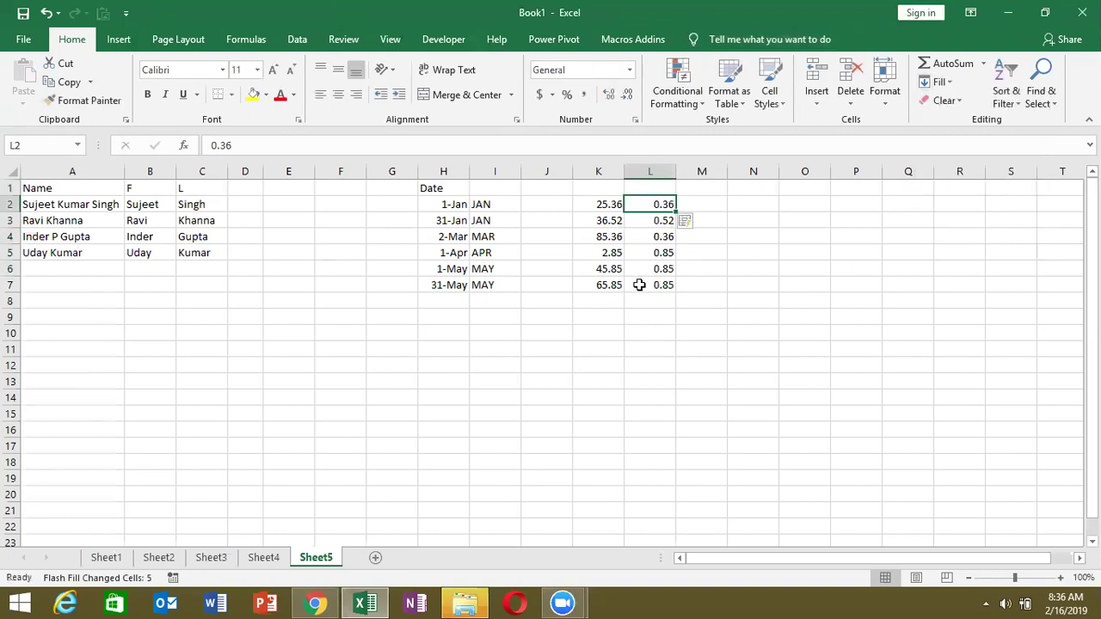
key("ctrl+z")
key("ctrl+z")
- Start replacing K2's value of 25.36 with 25.25
left_click(606, 236)
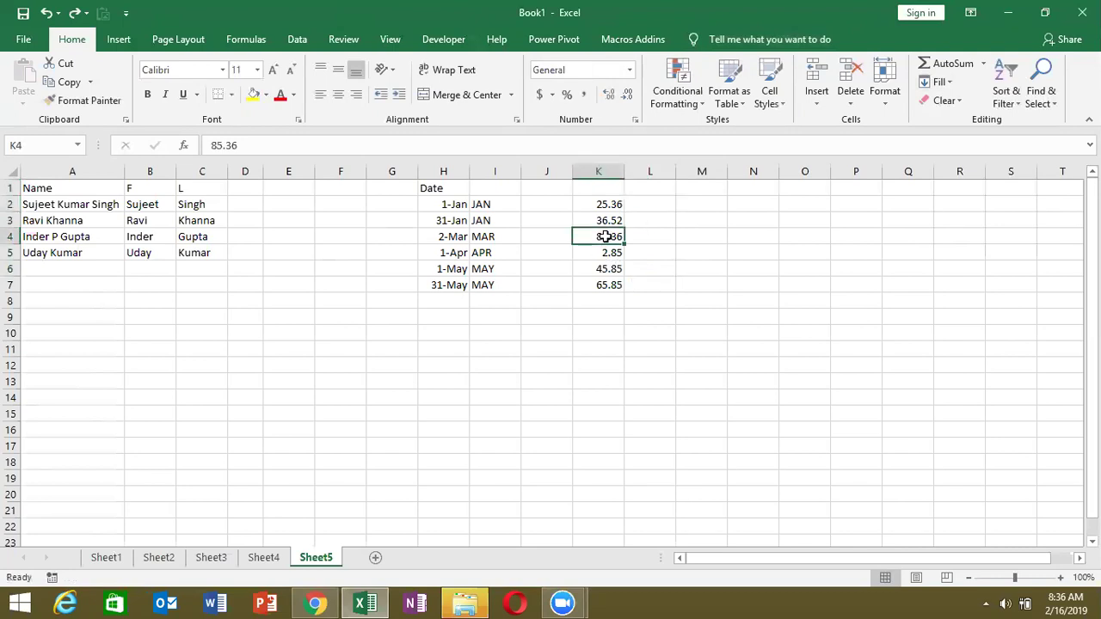
key("Up")
key("Up")
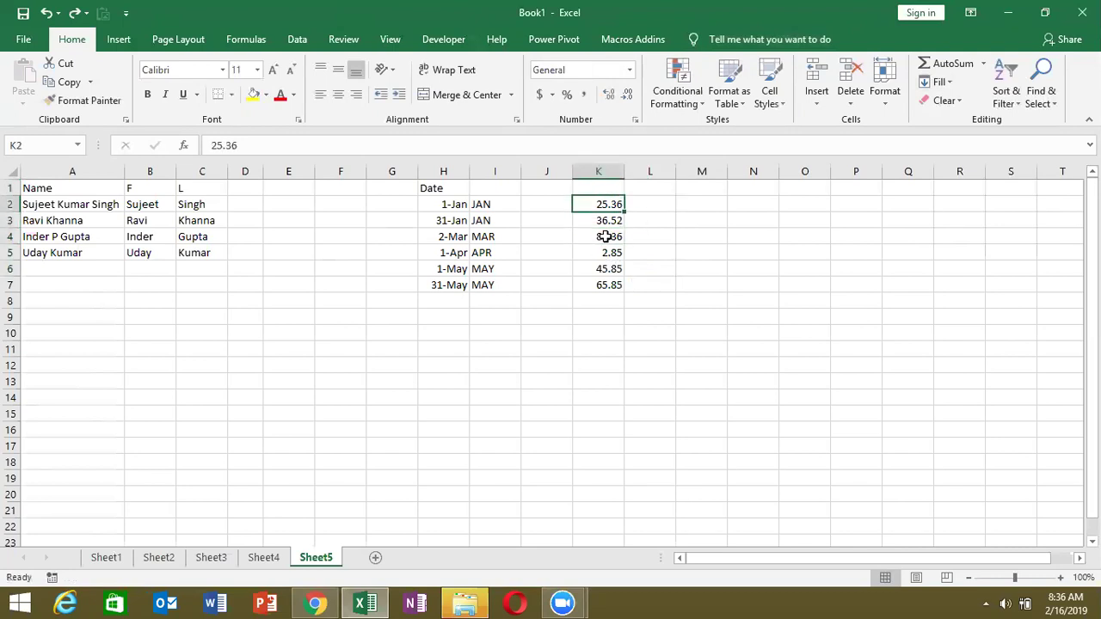
type("25.2")
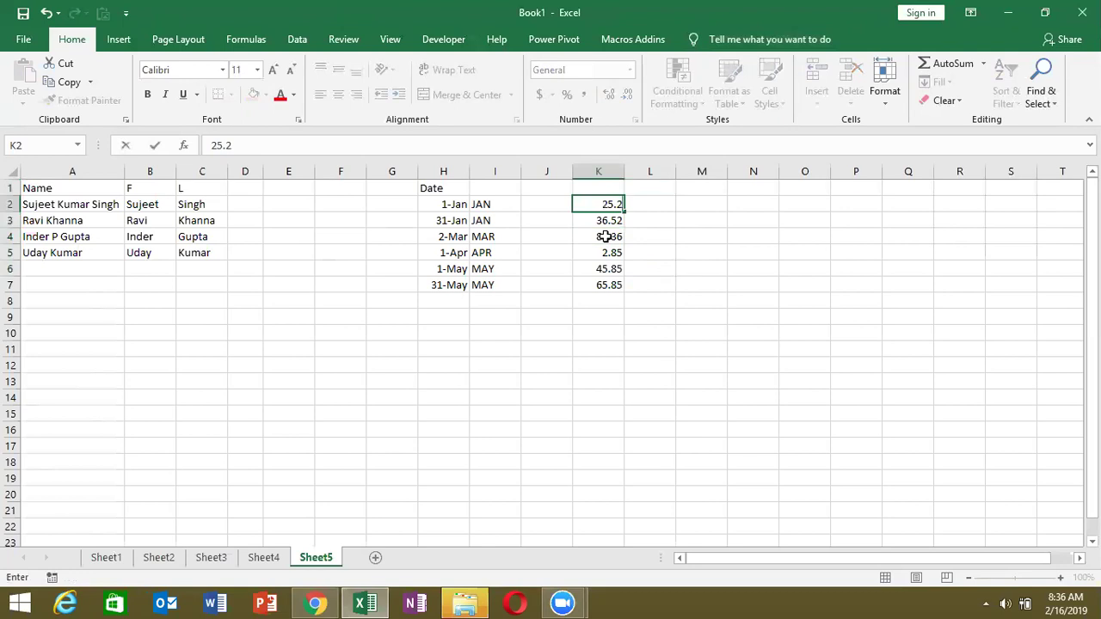
type("5")
- Commit 25.25 in K2 and enter 0.25 as the decimal-part example in L2
key("Return")
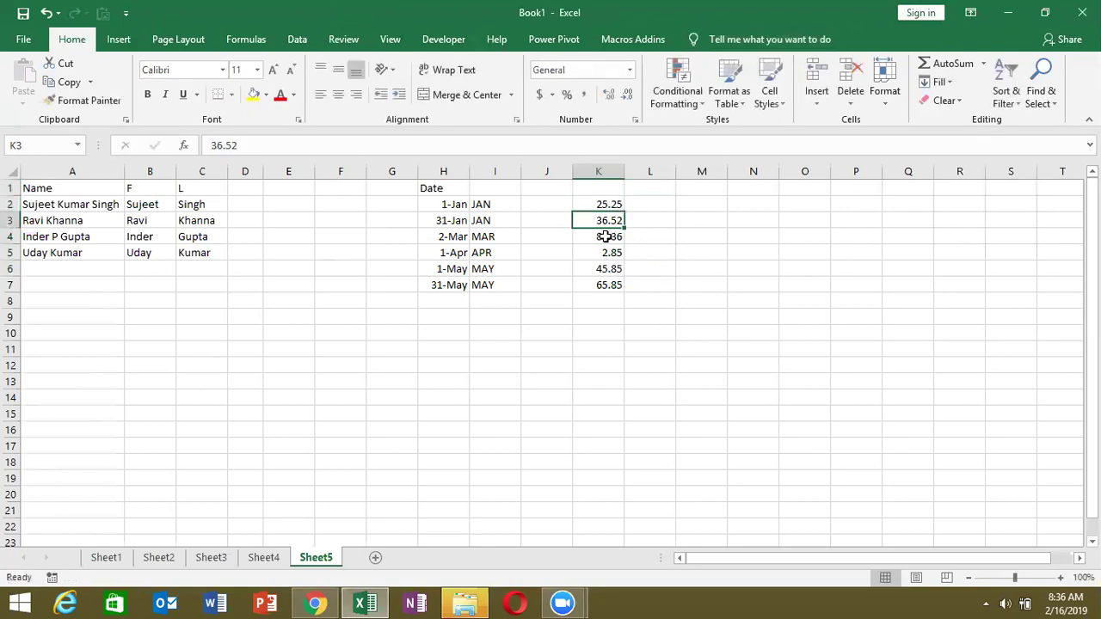
key("Up")
key("Right")
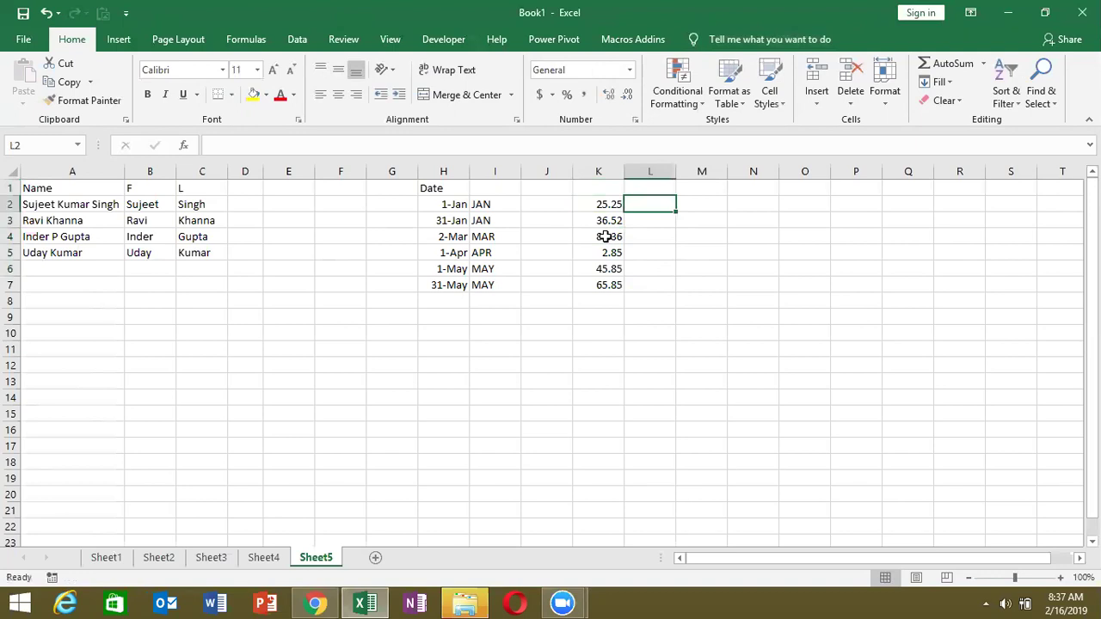
type("2")
type("5")
key("BackSpace")
key("BackSpace")
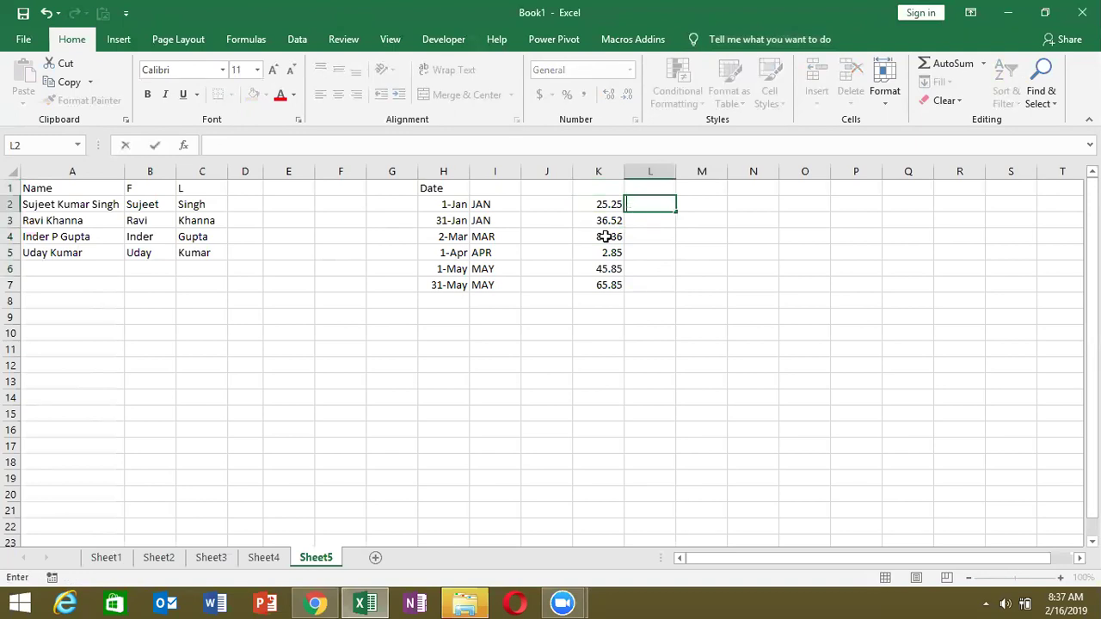
type("0.25")
key("Return")
- Flash Fill decimal parts into L3:L7, then undo the incorrect result
left_click(939, 82)
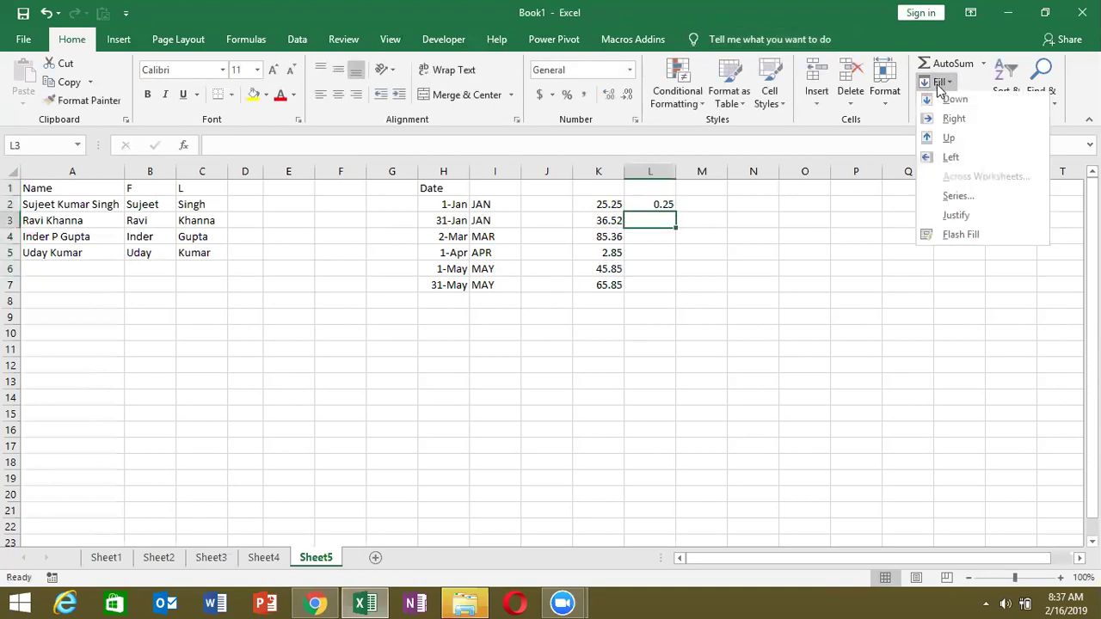
left_click(955, 237)
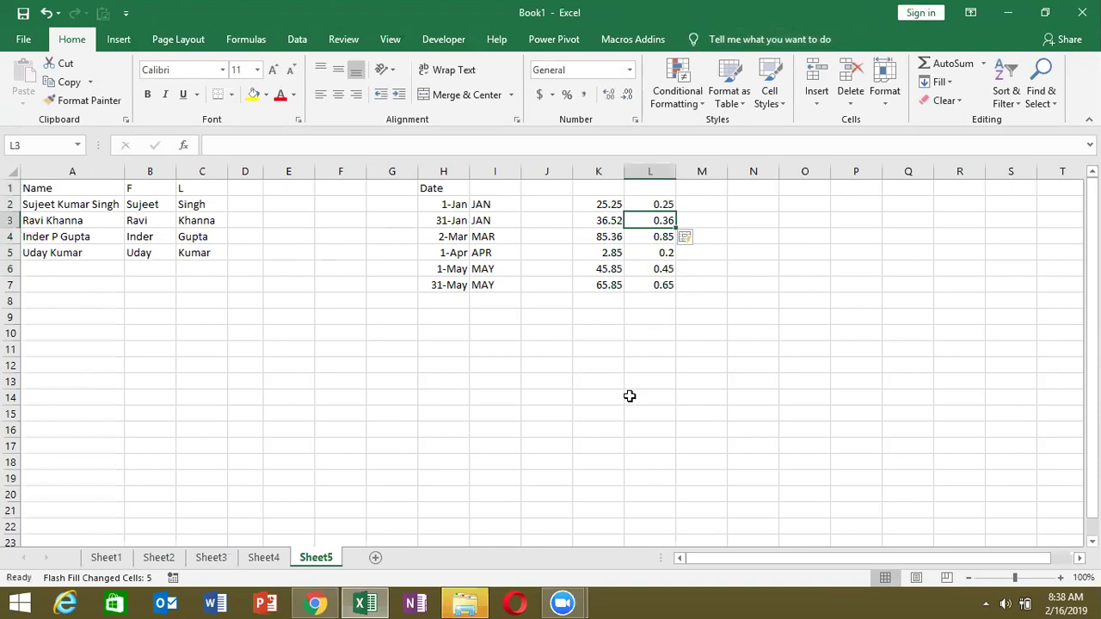
key("ctrl+z")
key("ctrl+z")
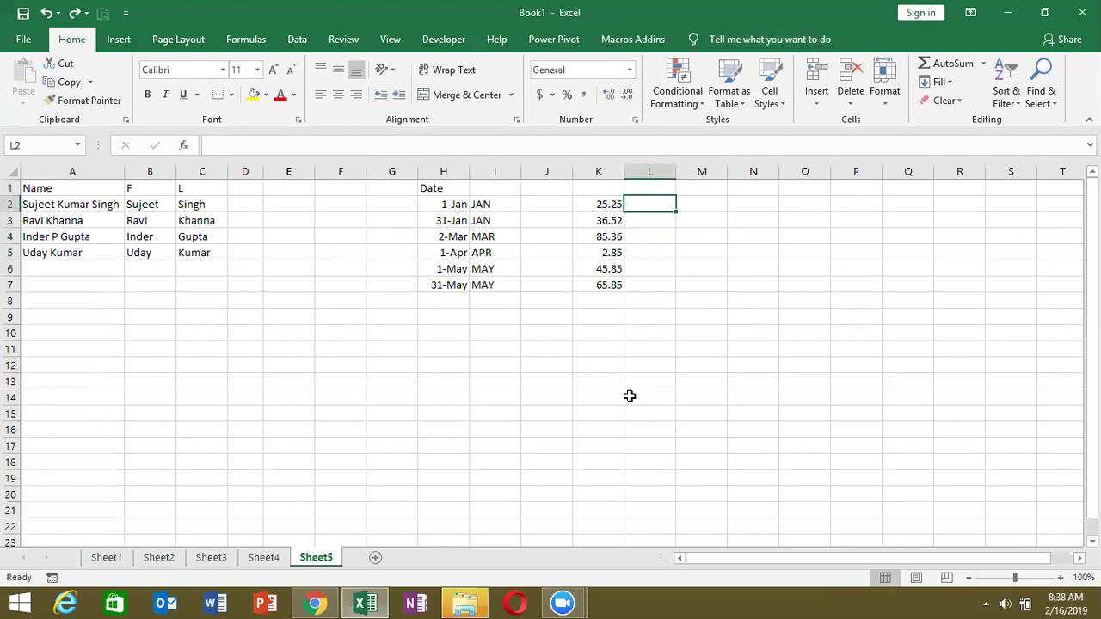
- Enter 0.36 in L4 and Flash Fill the decimal parts into L2:L7 from that example
key("Down")
key("Down")
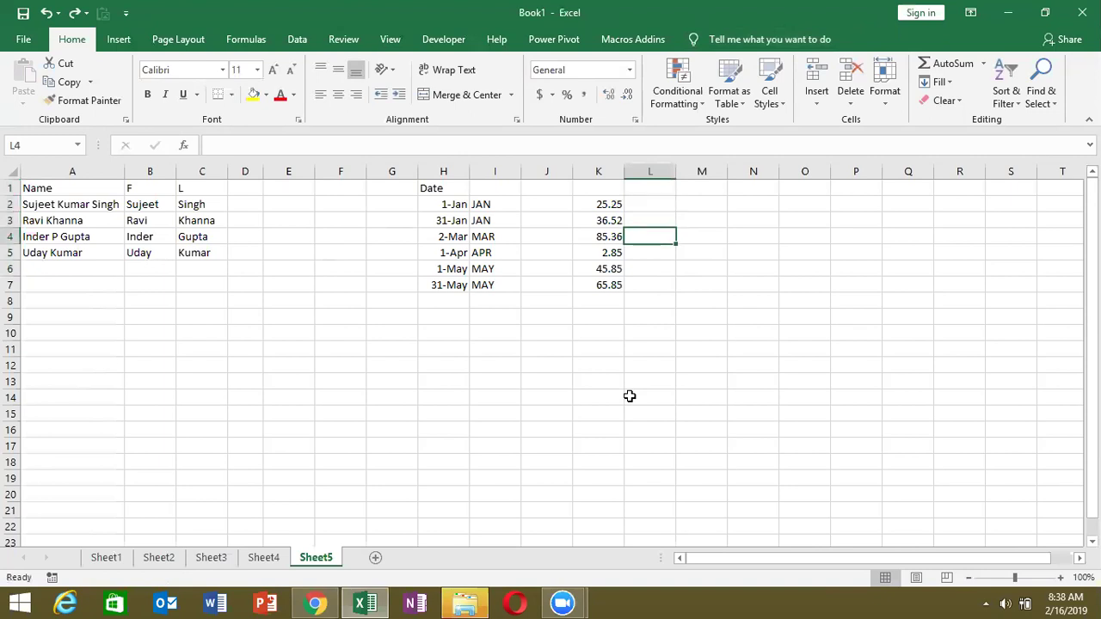
type("0.36")
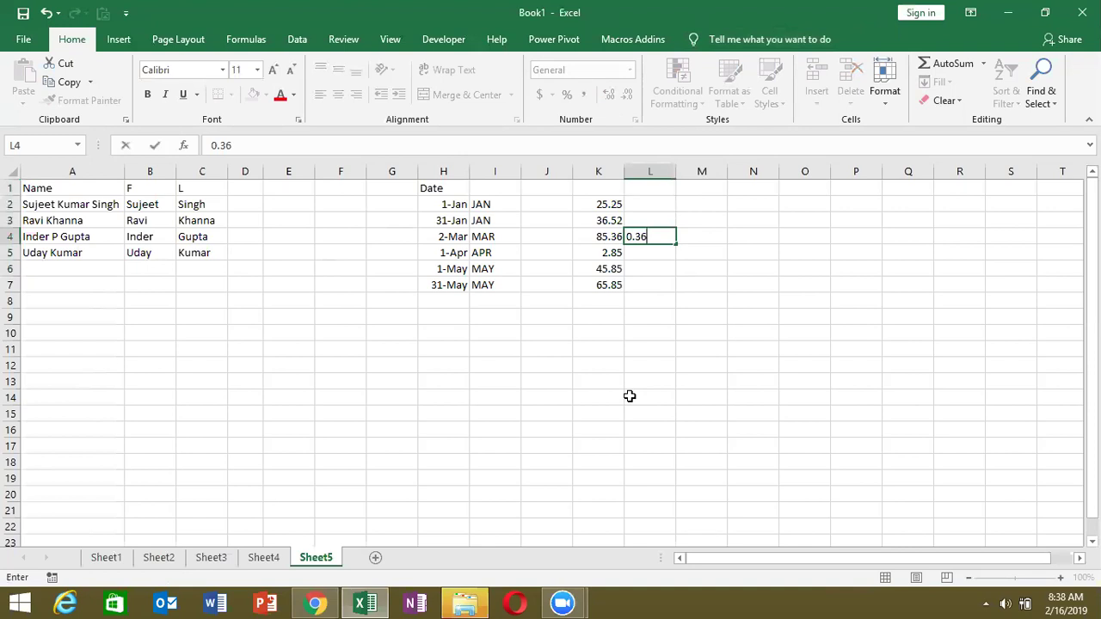
key("Return")
key("Up")
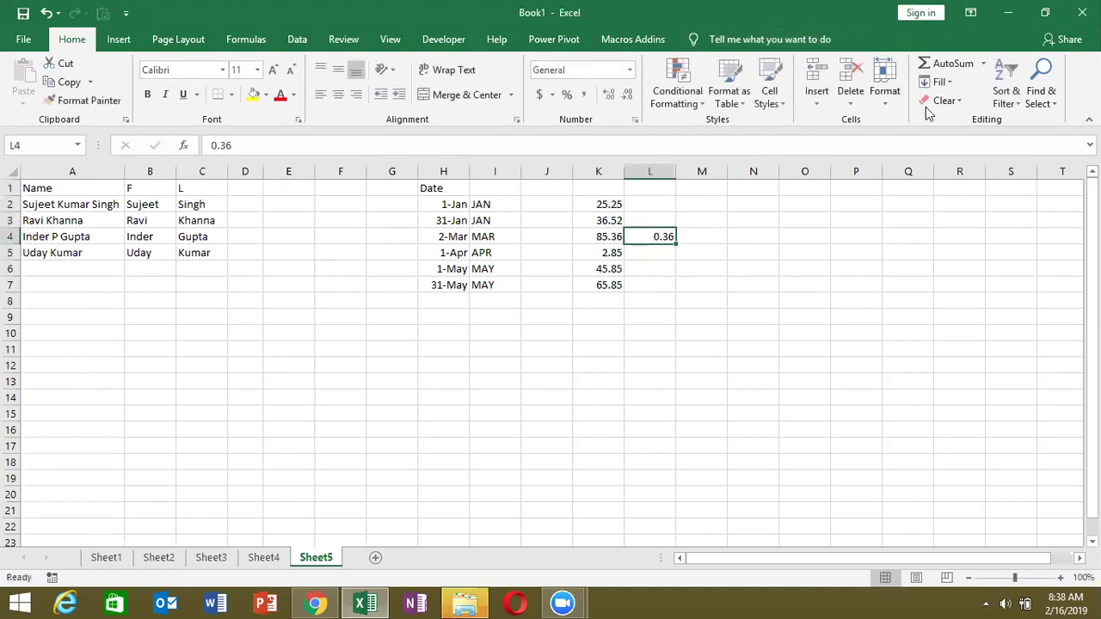
left_click(940, 82)
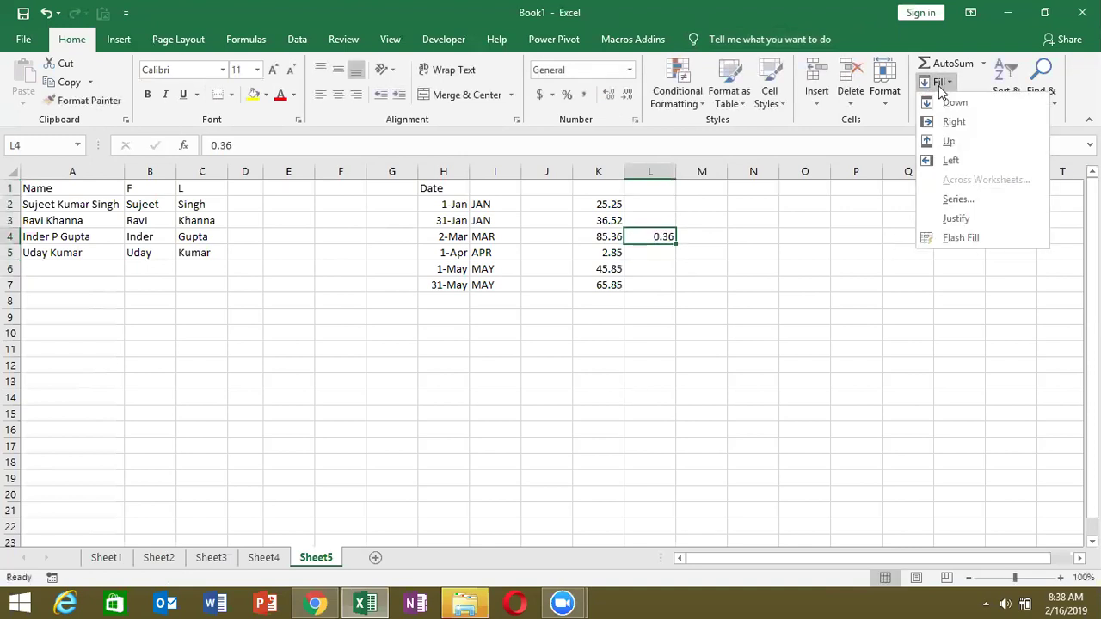
left_click(955, 237)
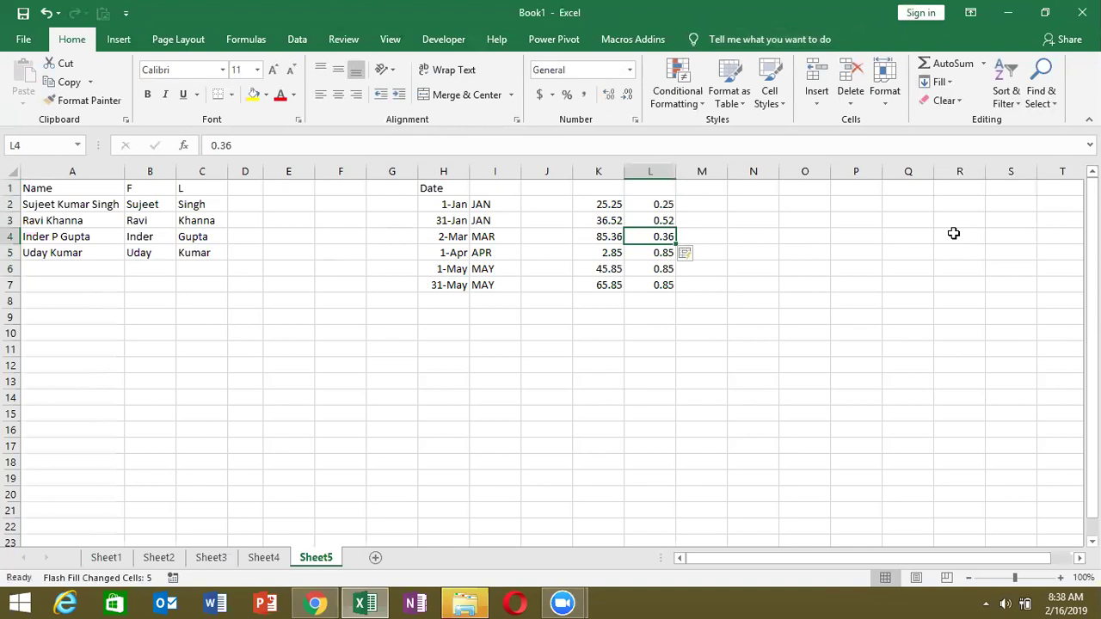
left_click(642, 359)
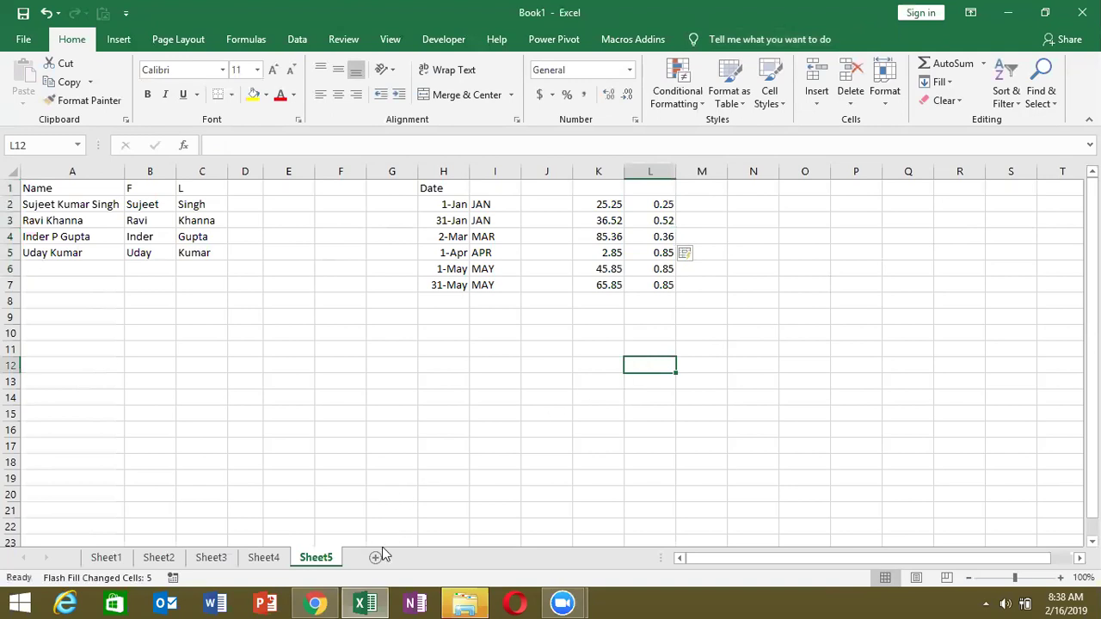
left_click(451, 398)
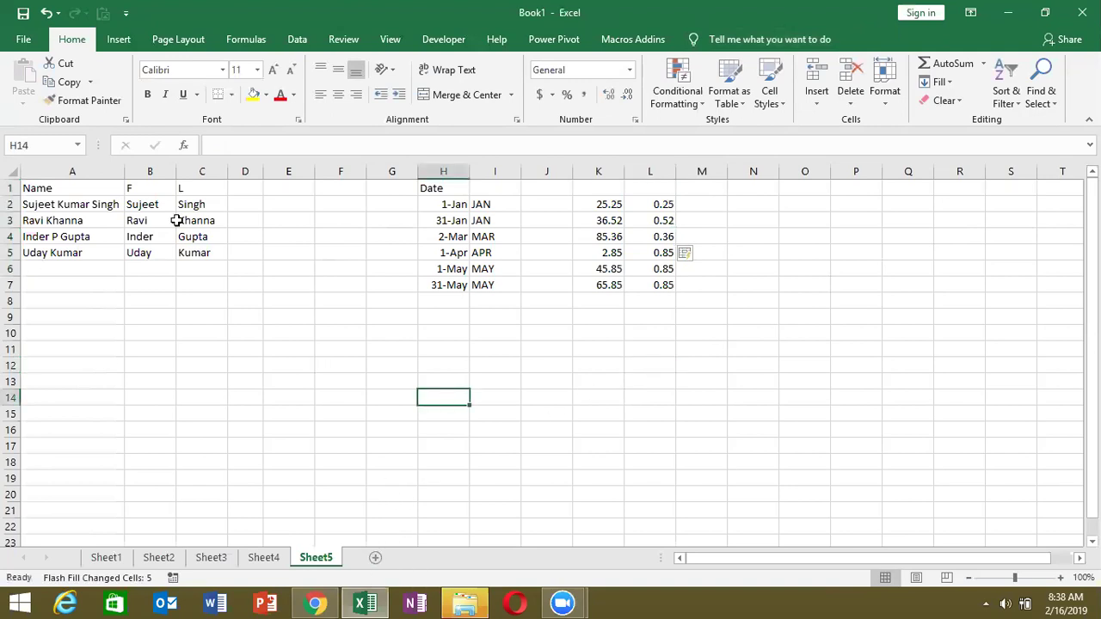
left_click_drag(55, 187, 191, 253)
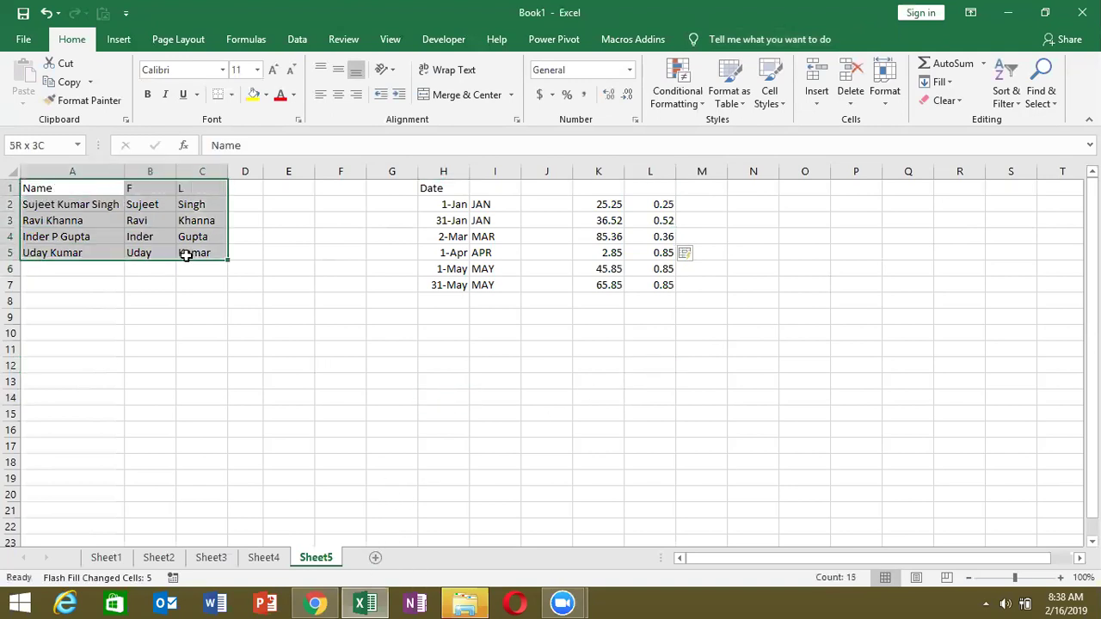
left_click(255, 95)
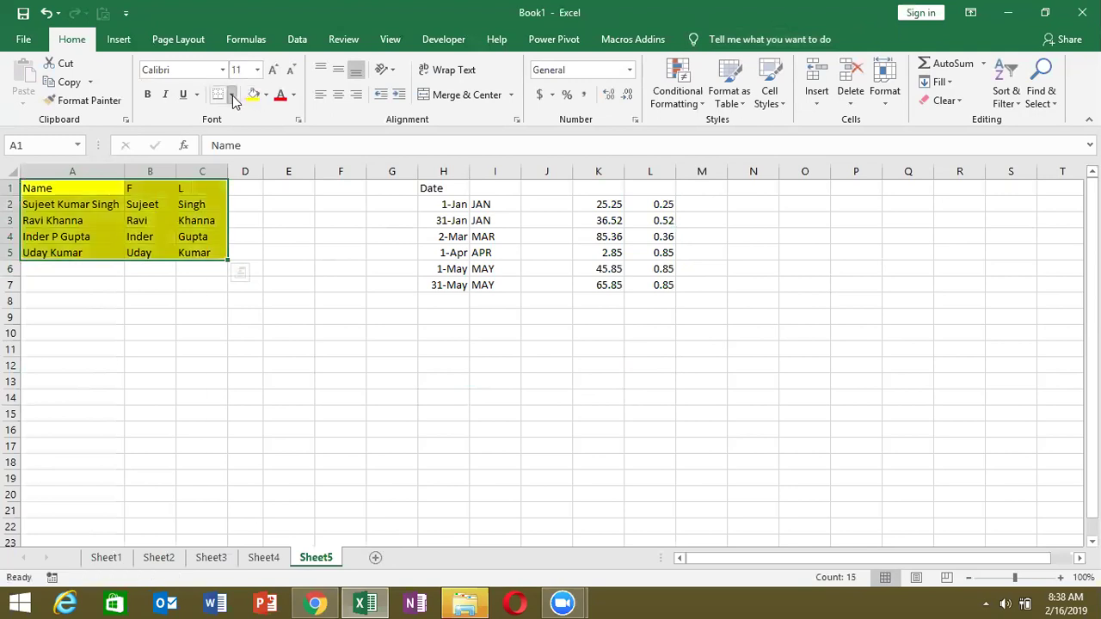
left_click(231, 95)
left_click(241, 234)
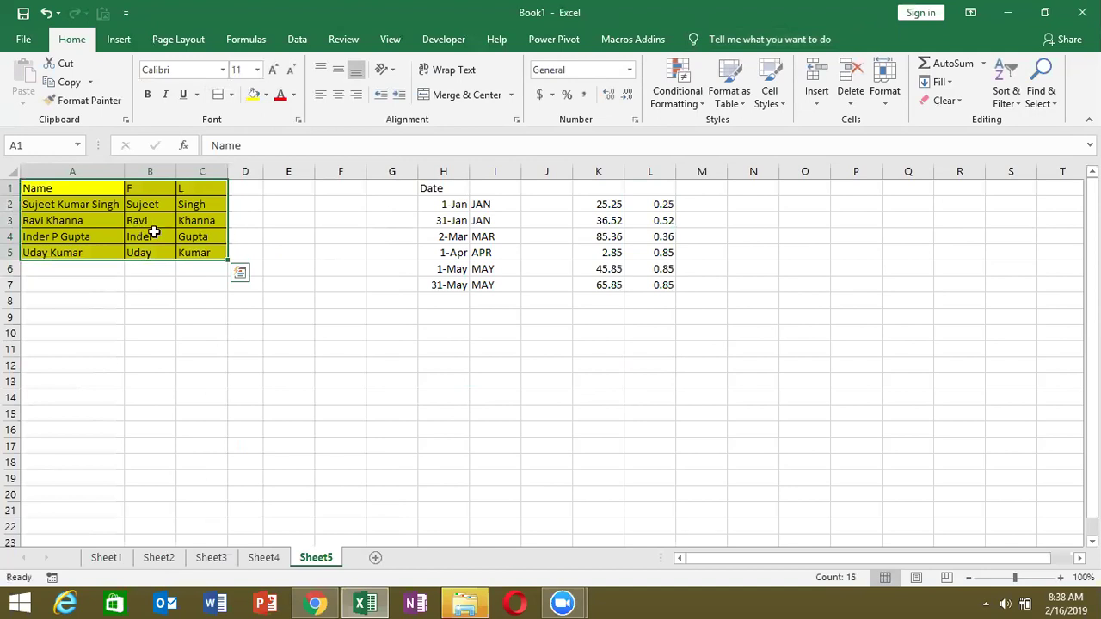
right_click(110, 217)
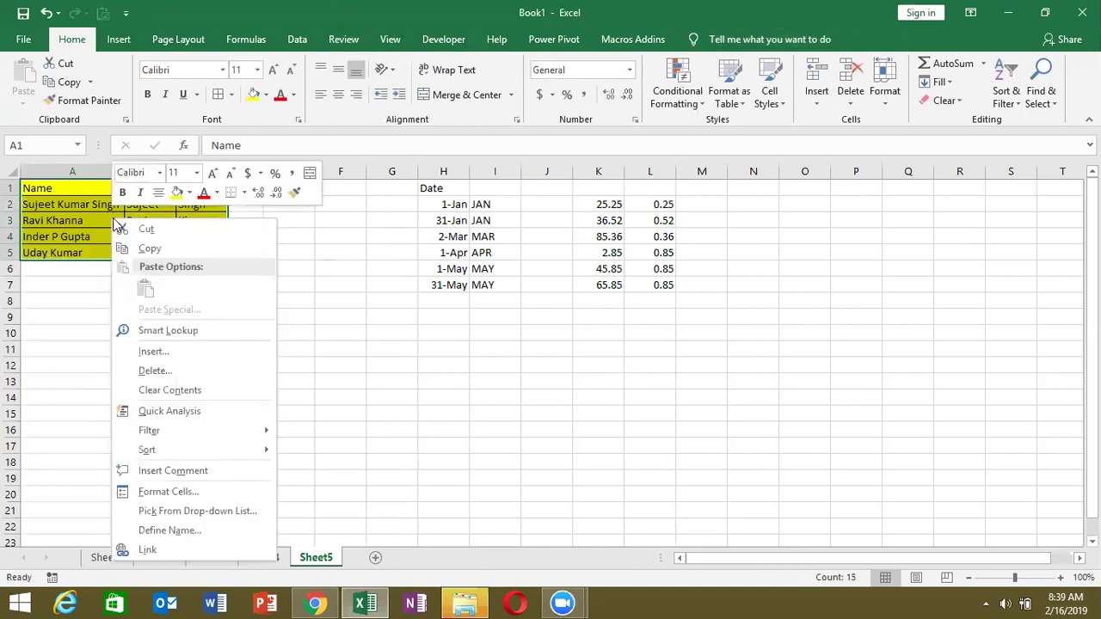
left_click(173, 371)
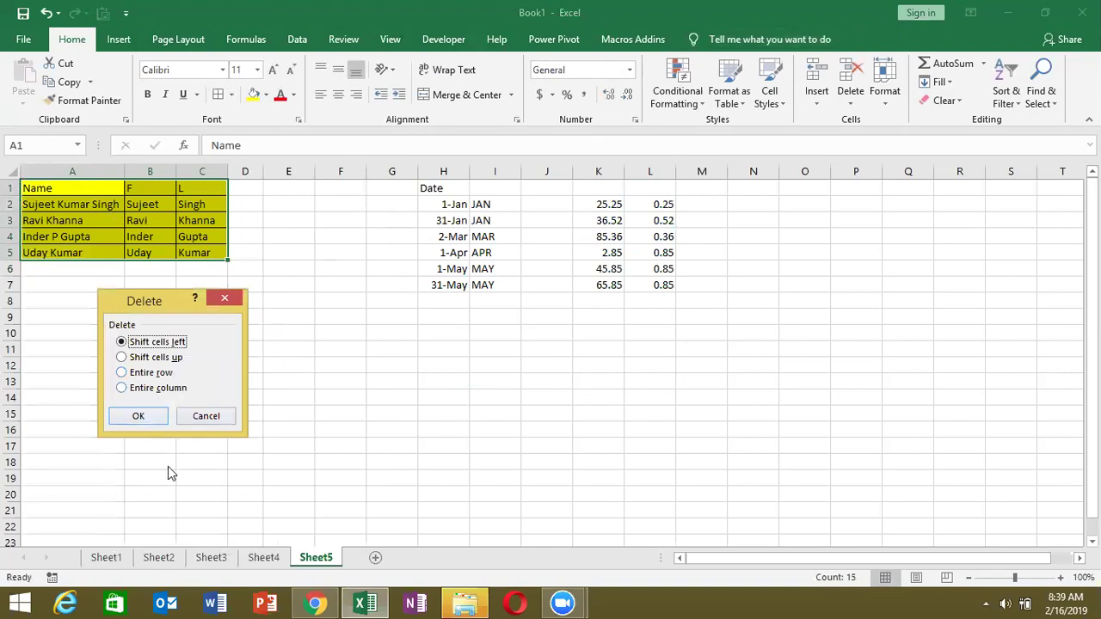
left_click(151, 421)
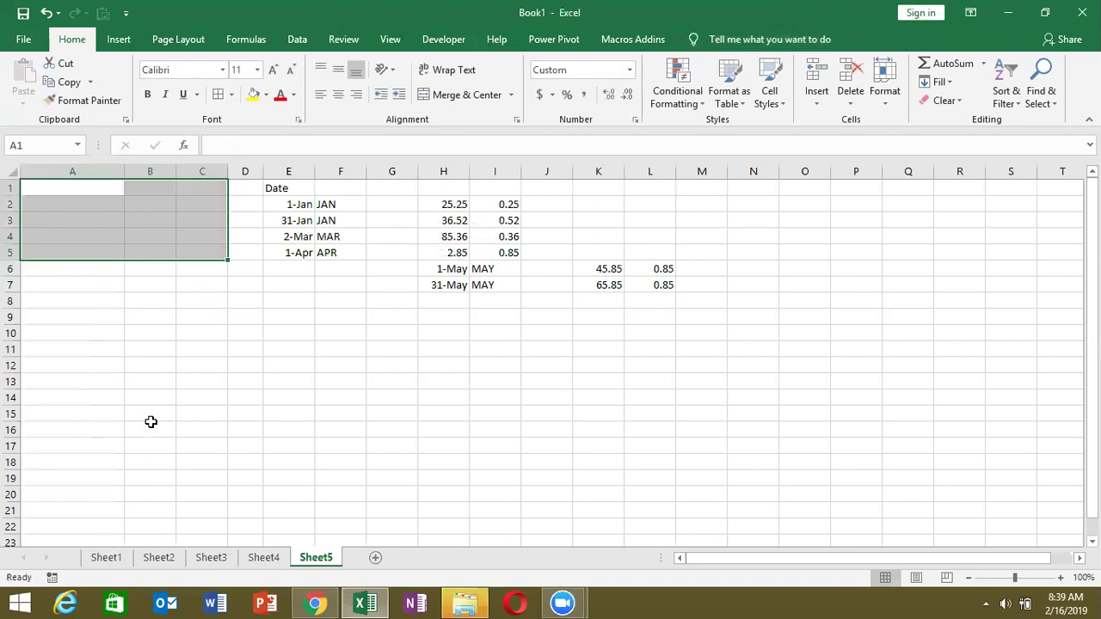
key("ctrl+z")
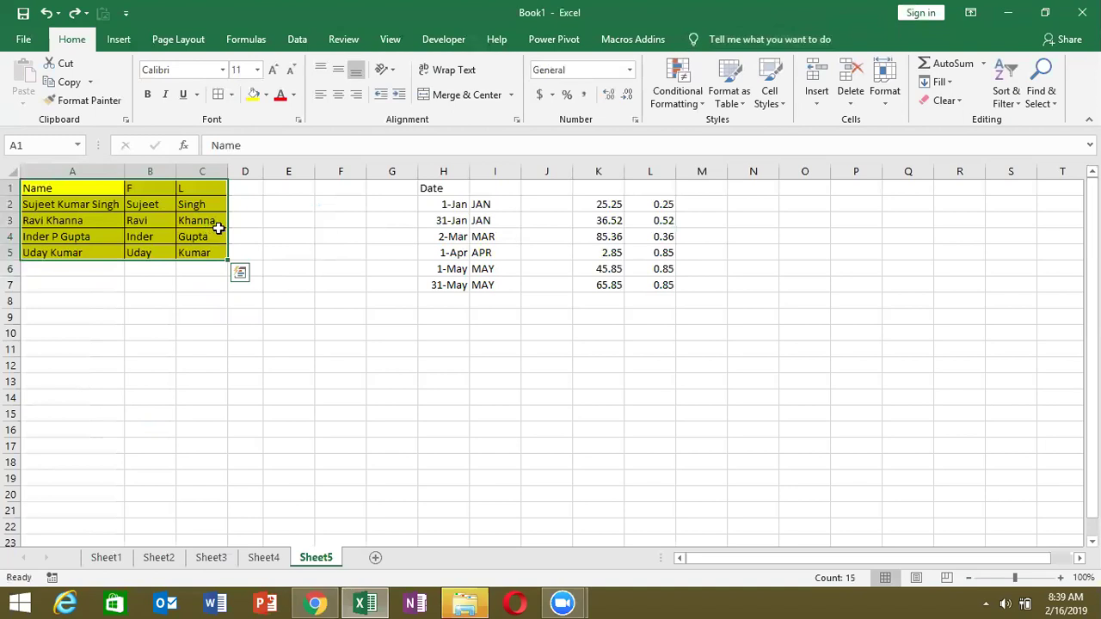
- Enter the formula =A1 in F9 so it shows Name
mouse_move(206, 250)
left_click(351, 320)
type("=")
left_click(76, 186)
key("Return")
- Delete columns A:C, check the resulting #REF! error, then undo the deletion
left_click_drag(74, 184, 184, 184)
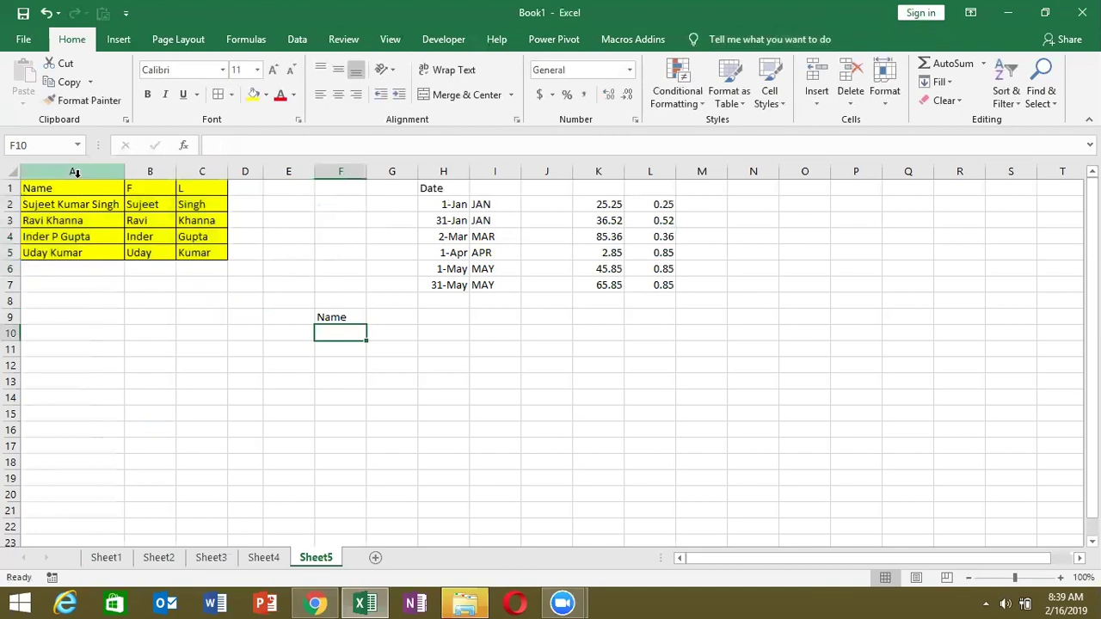
key("ctrl+space")
key("ctrl+minus")
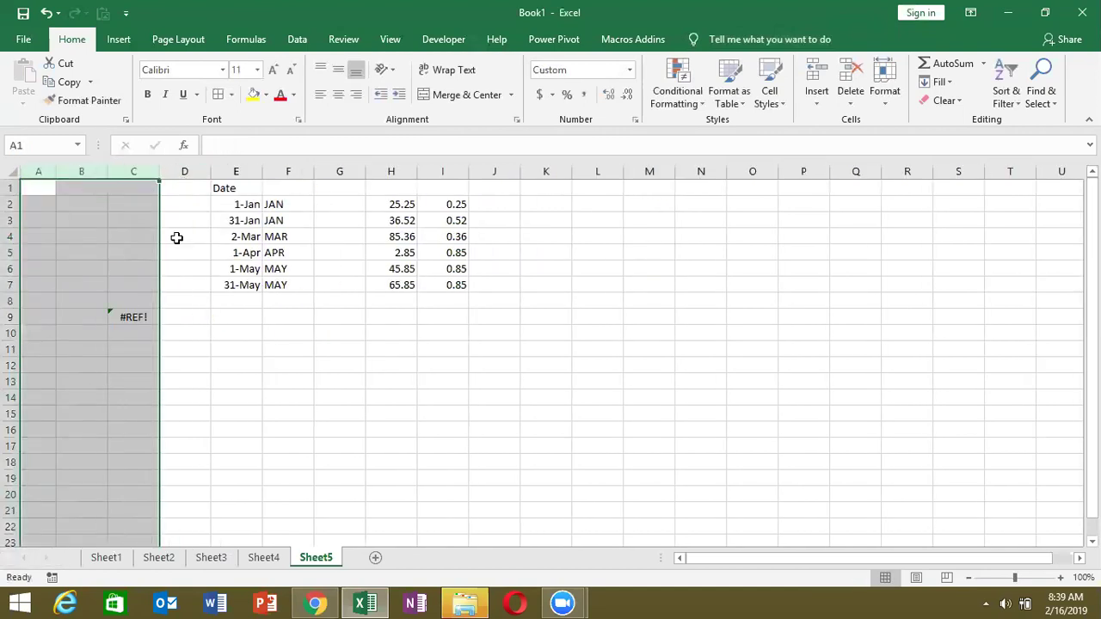
left_click(140, 325)
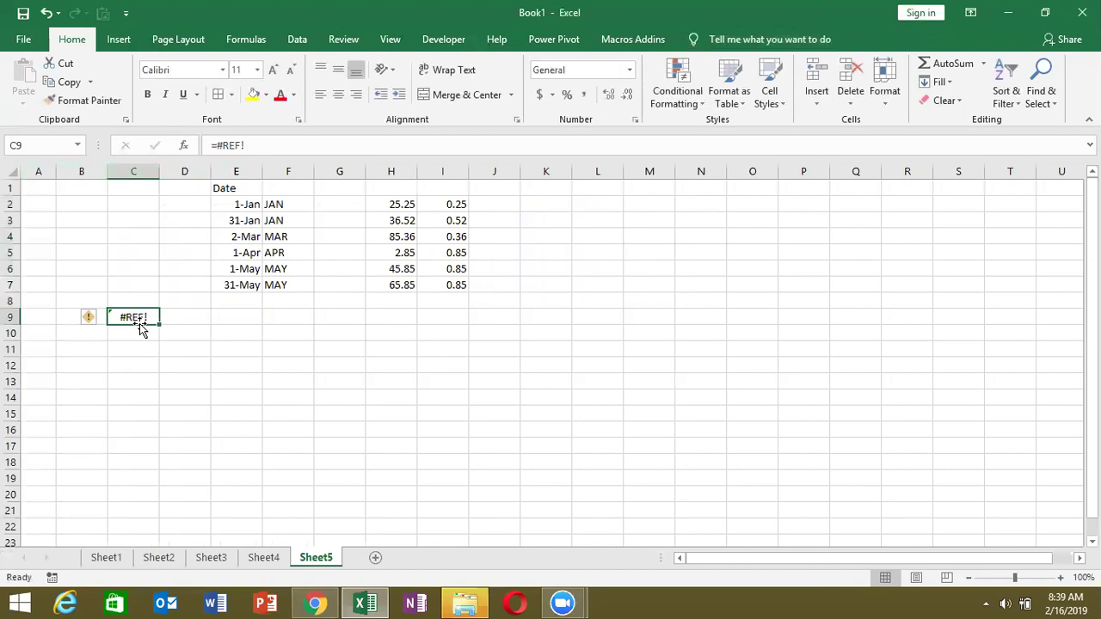
key("ctrl+z")
- Clear All on A1:C5, then paste to try restoring the data
left_click(136, 233)
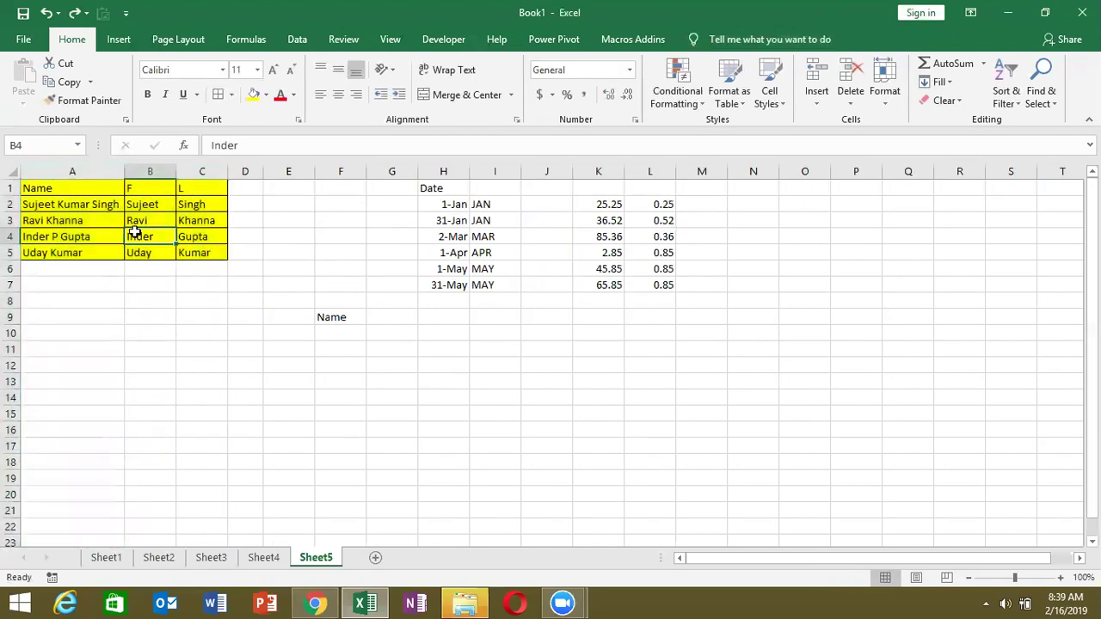
left_click_drag(75, 187, 209, 250)
key("ctrl+c")
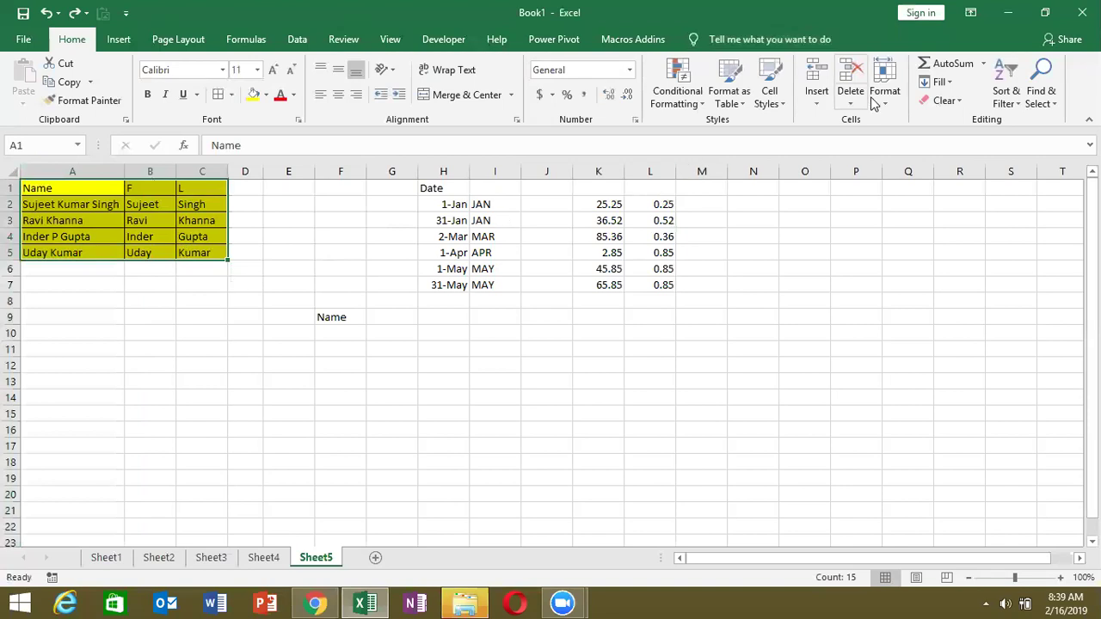
left_click(932, 102)
left_click(954, 121)
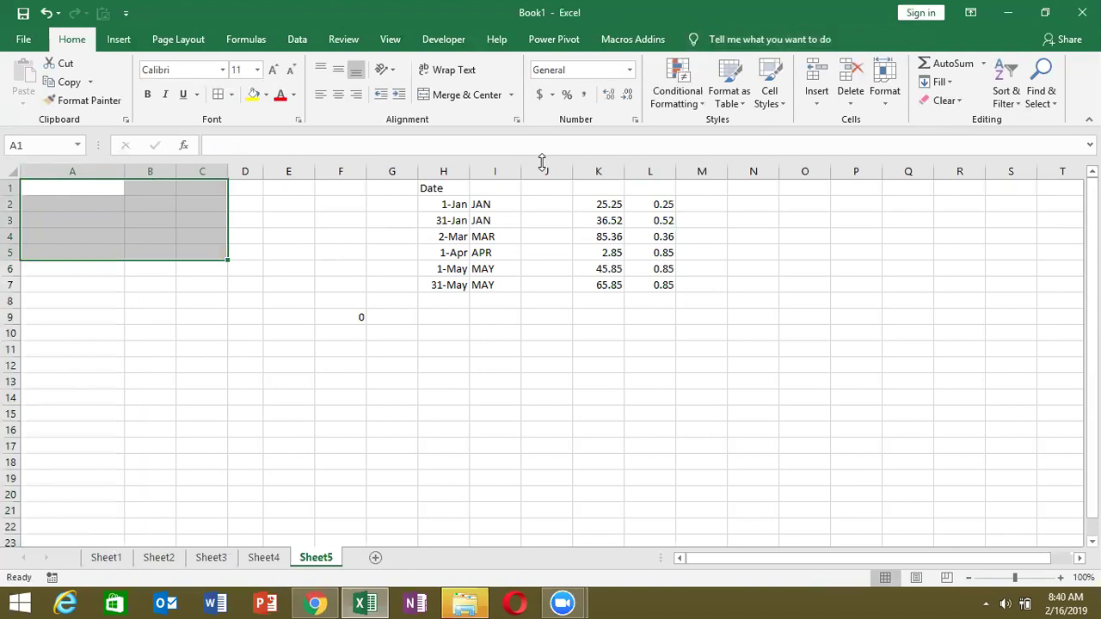
key("ctrl+v")
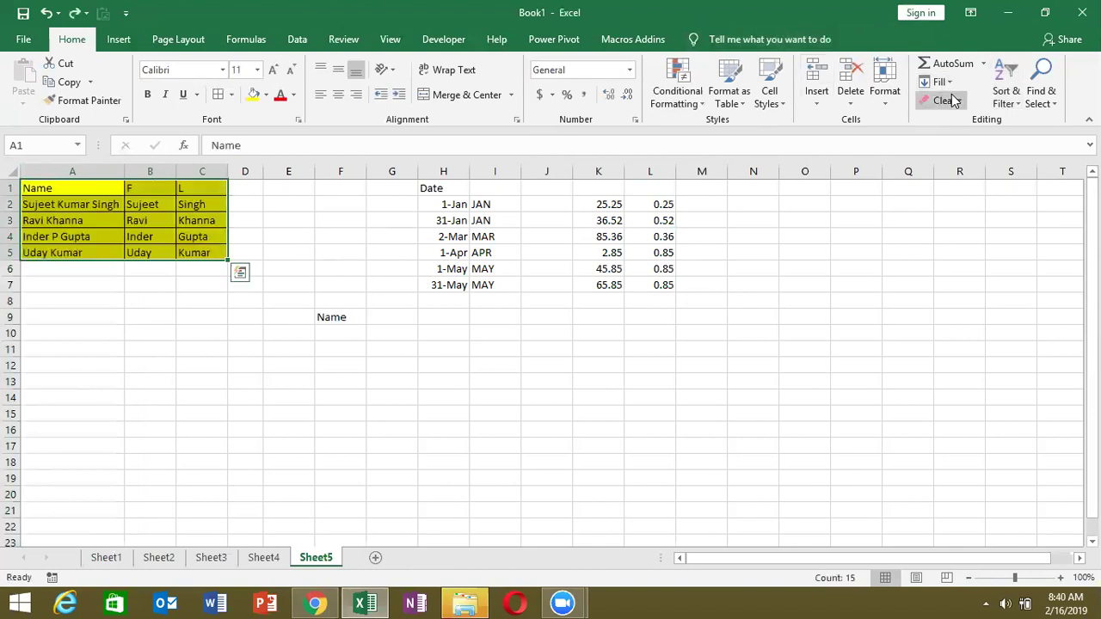
- Try Clear Formats and then Clear Contents on A1:C5, undoing each one
left_click(947, 101)
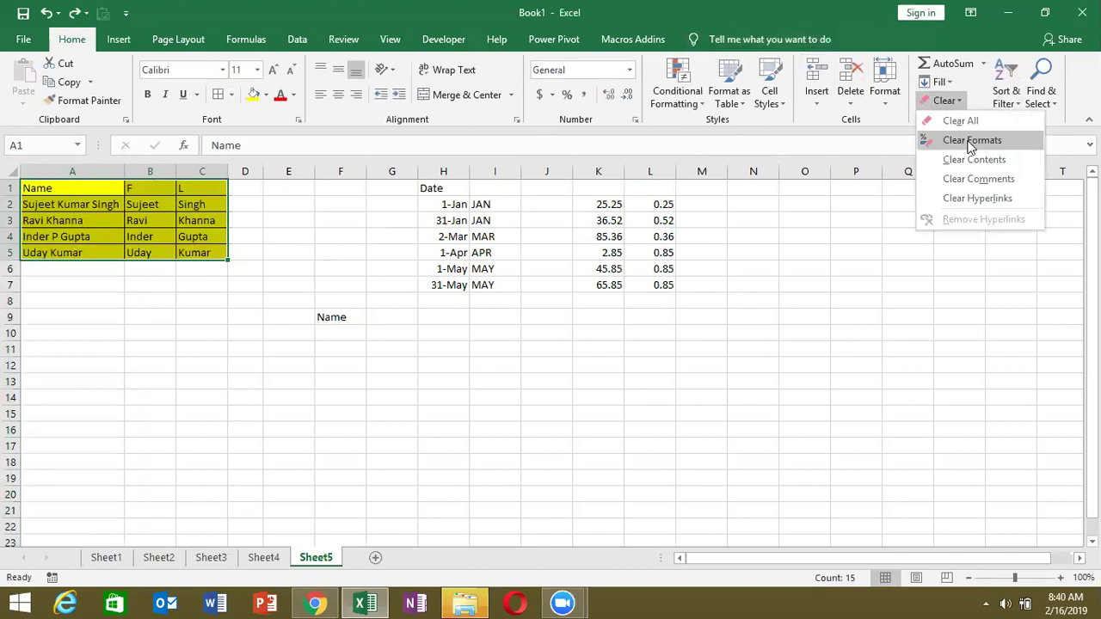
left_click(970, 142)
key("ctrl+z")
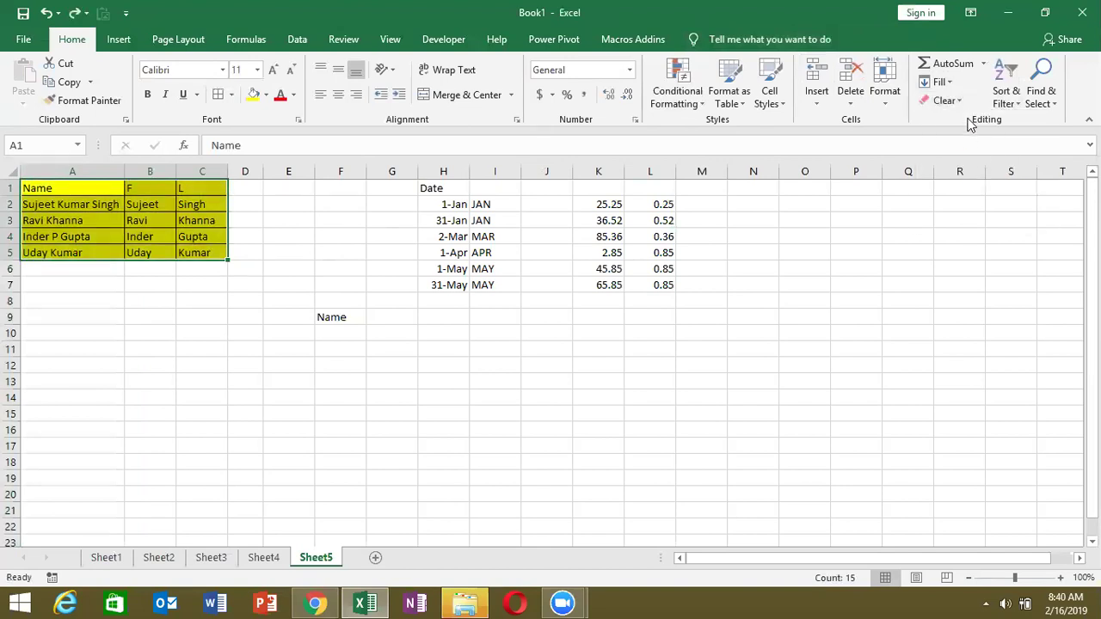
left_click(945, 101)
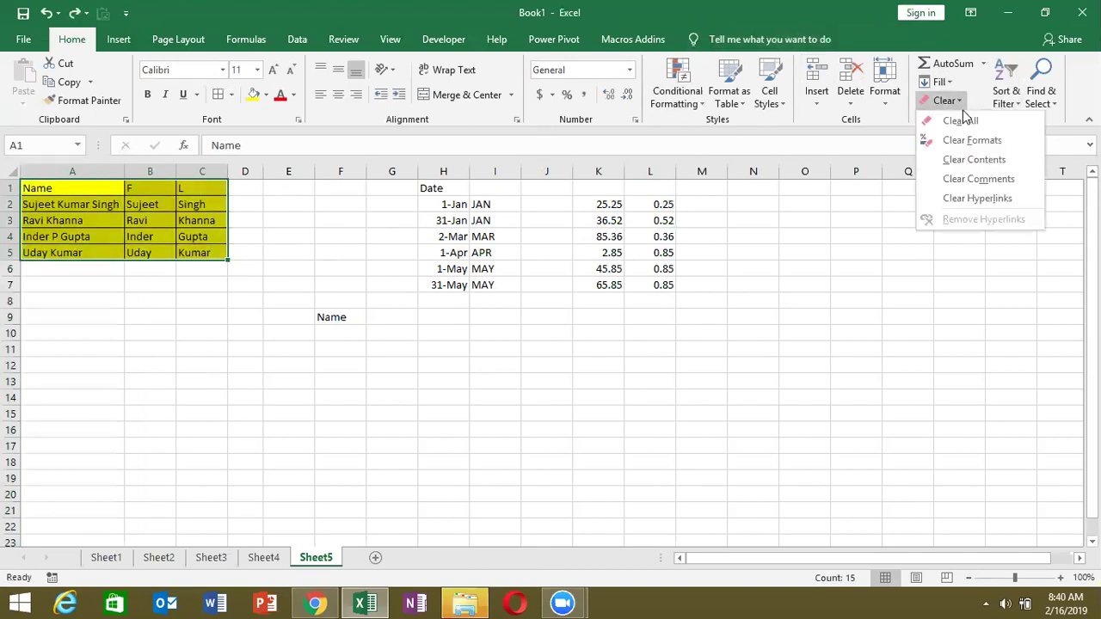
left_click(975, 160)
key("ctrl+z")
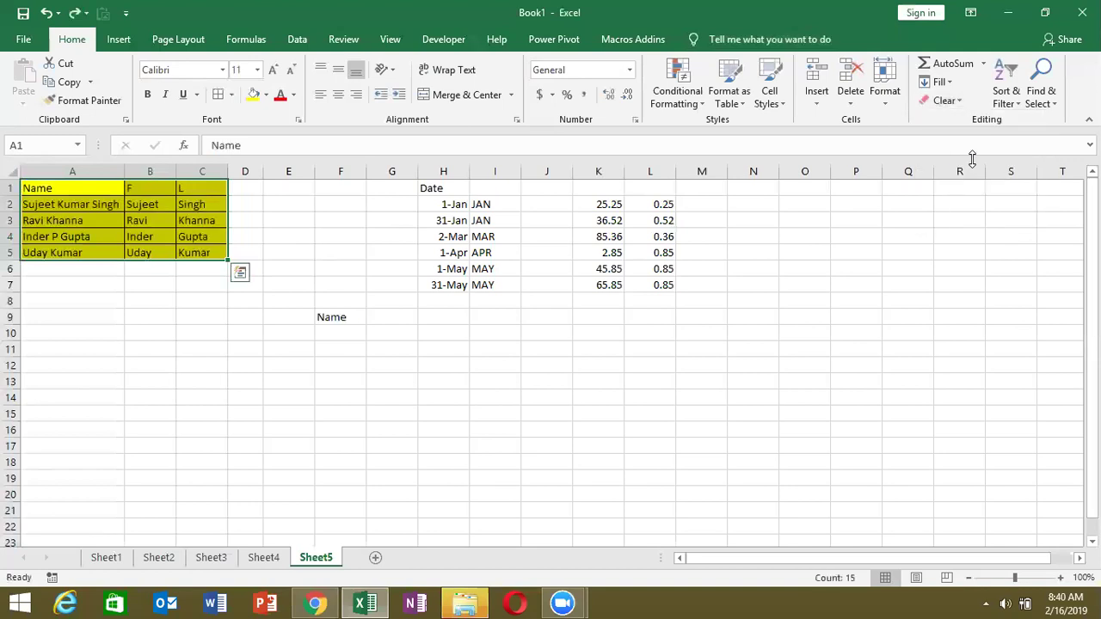
- Dismiss the Clear menu without choosing and bring up the File Info page
left_click(946, 100)
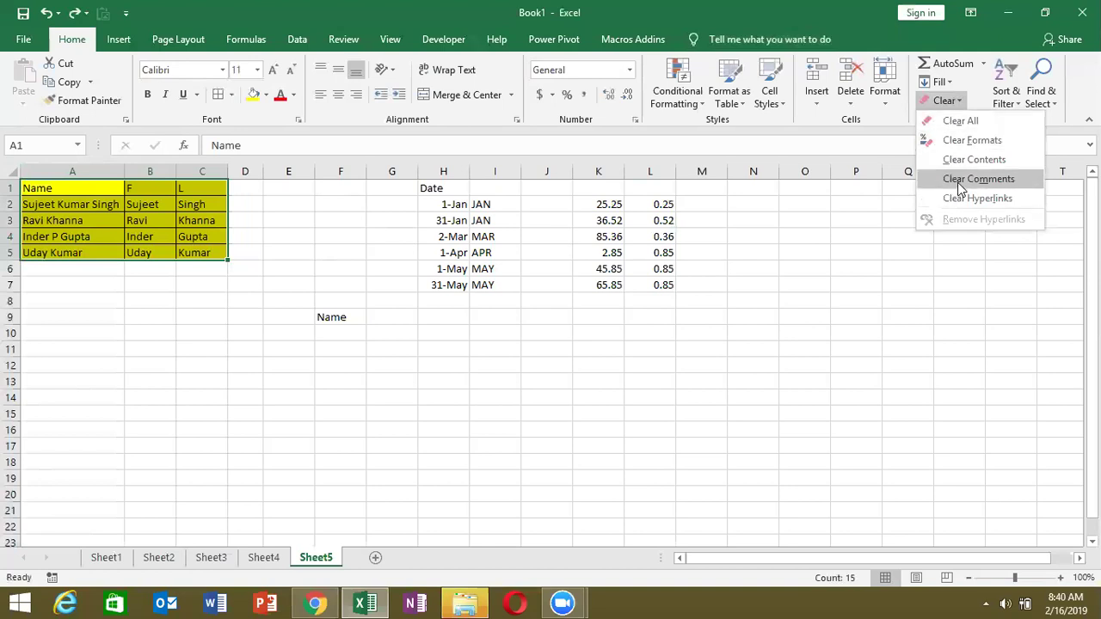
left_click(807, 248)
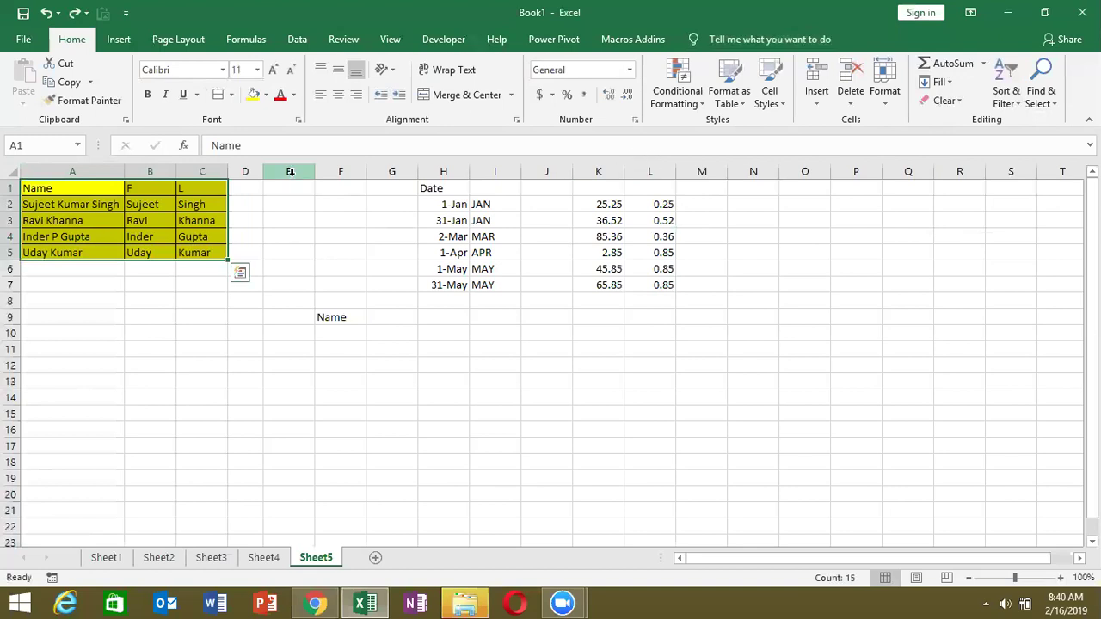
left_click(31, 43)
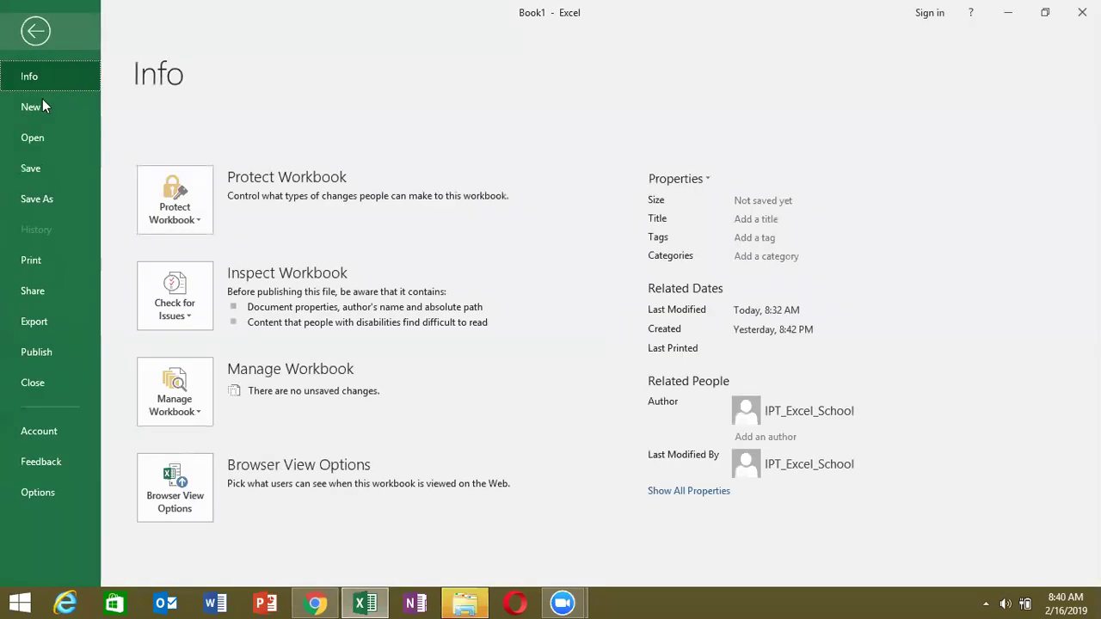
- Open the CF workbook from the Recent workbooks list
left_click(50, 138)
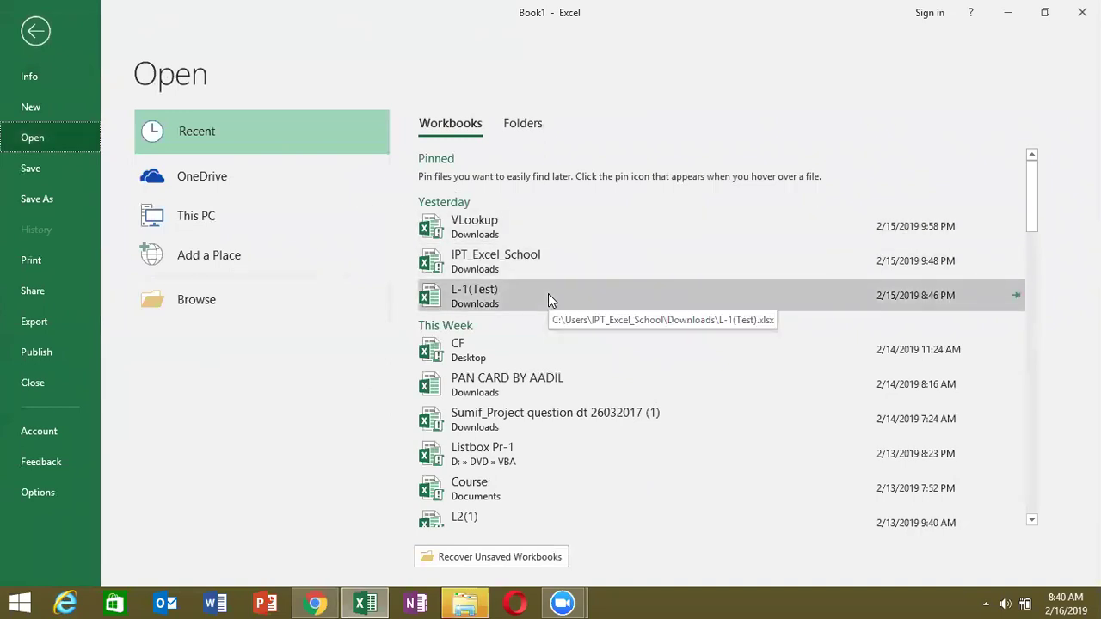
left_click(535, 345)
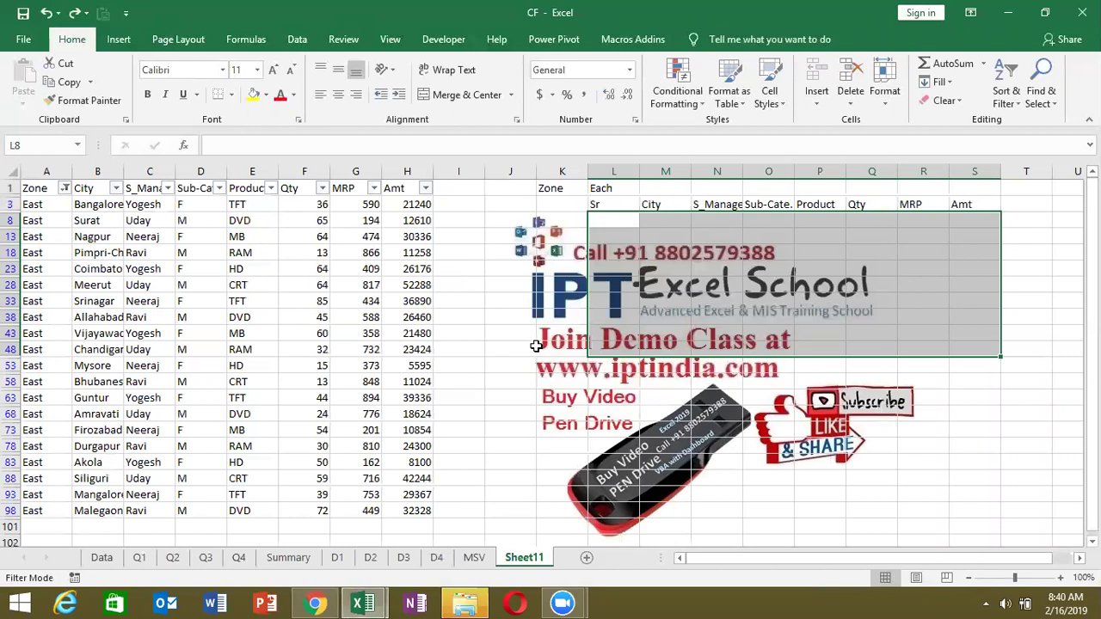
- On the Data sheet, select header row A1:M1 (ID through Amt) and fill it Light Green
left_click(102, 557)
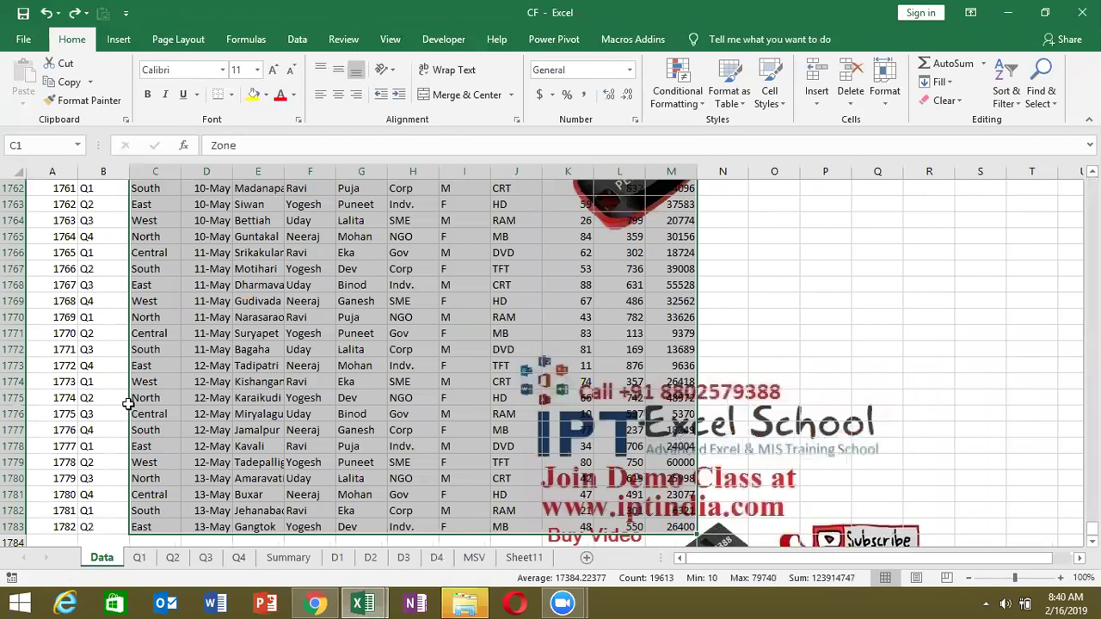
scroll(127, 402, "up", 2)
key("Left")
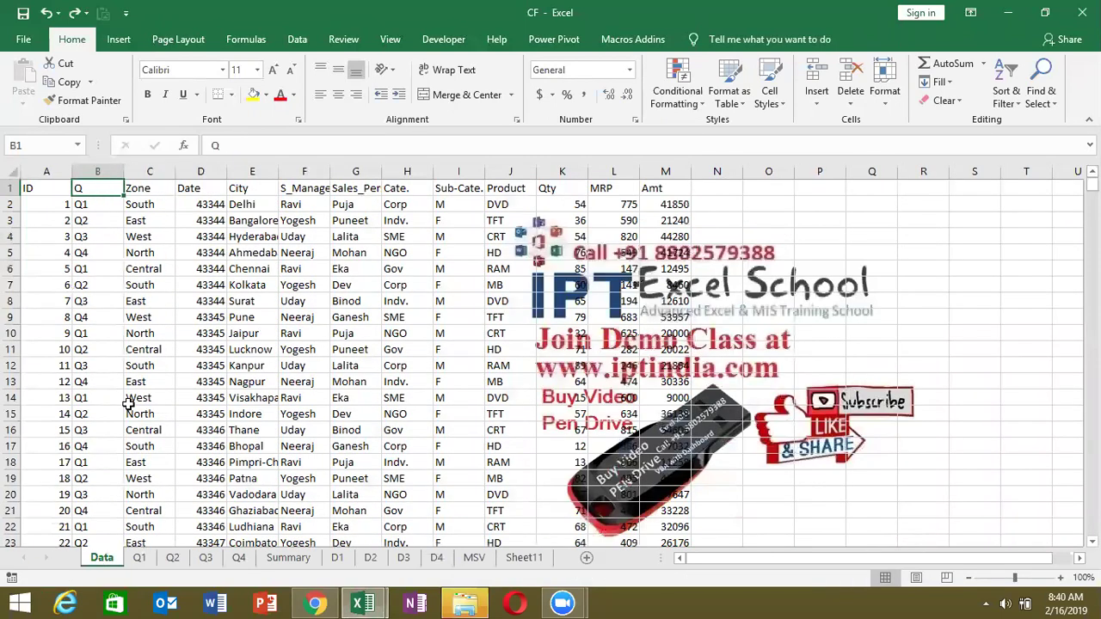
key("Left")
key("ctrl+shift+Right")
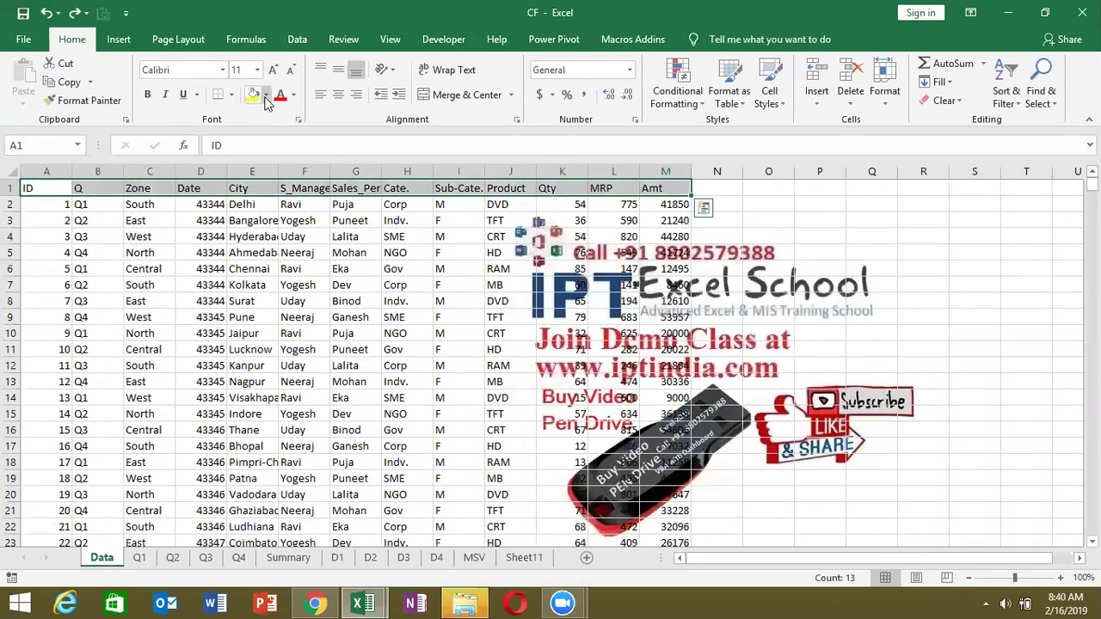
left_click(266, 94)
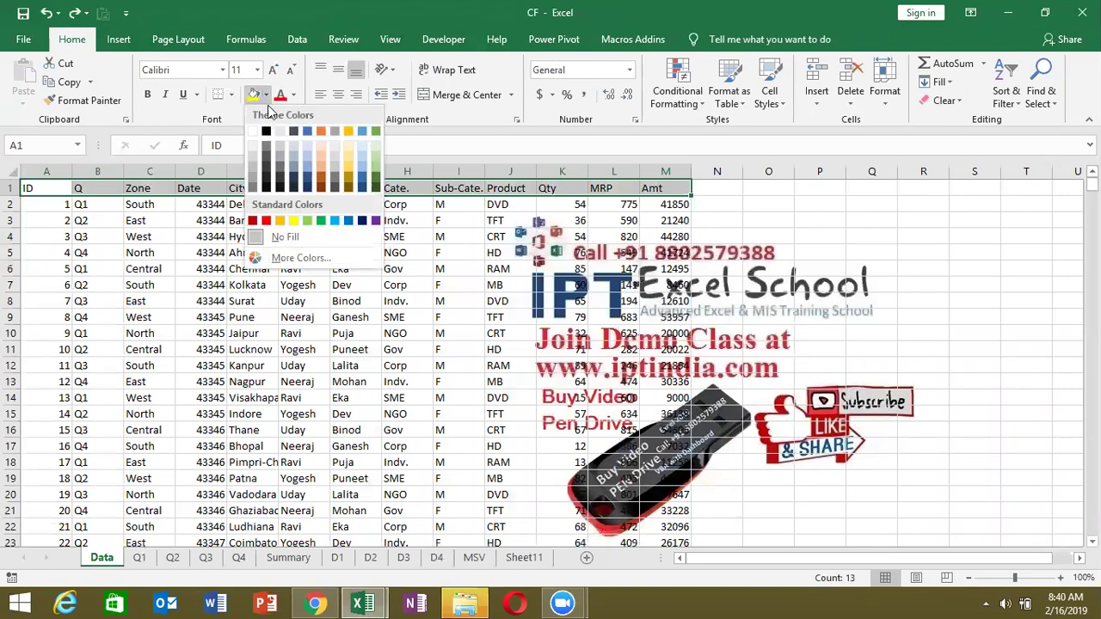
left_click(310, 221)
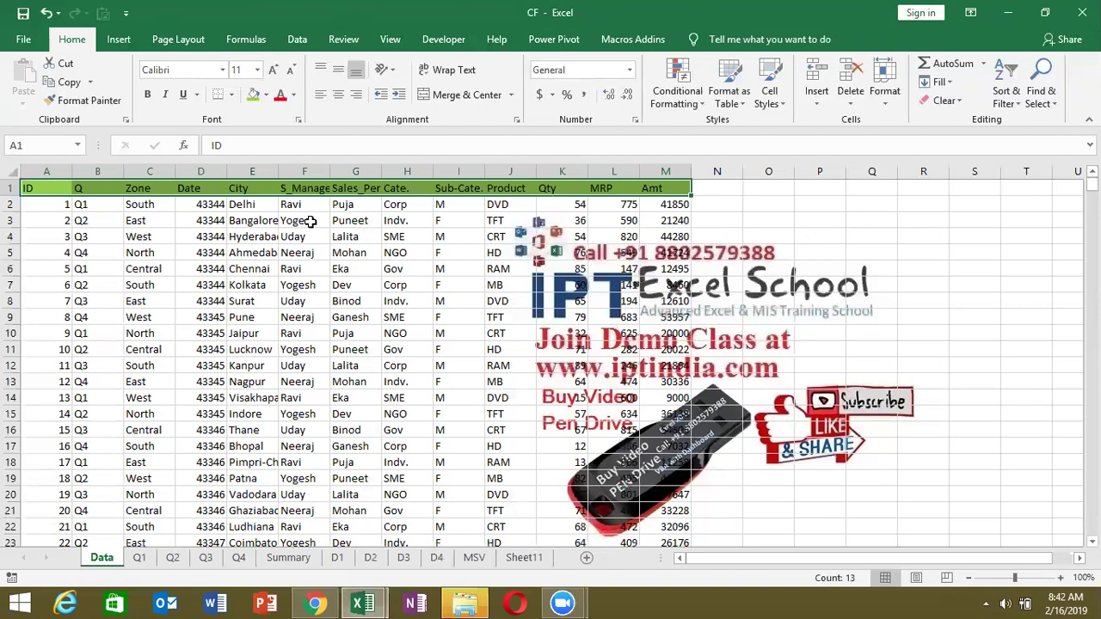
- Try sorting the records by S_Manager ascending, then undo that sort
left_click(310, 267)
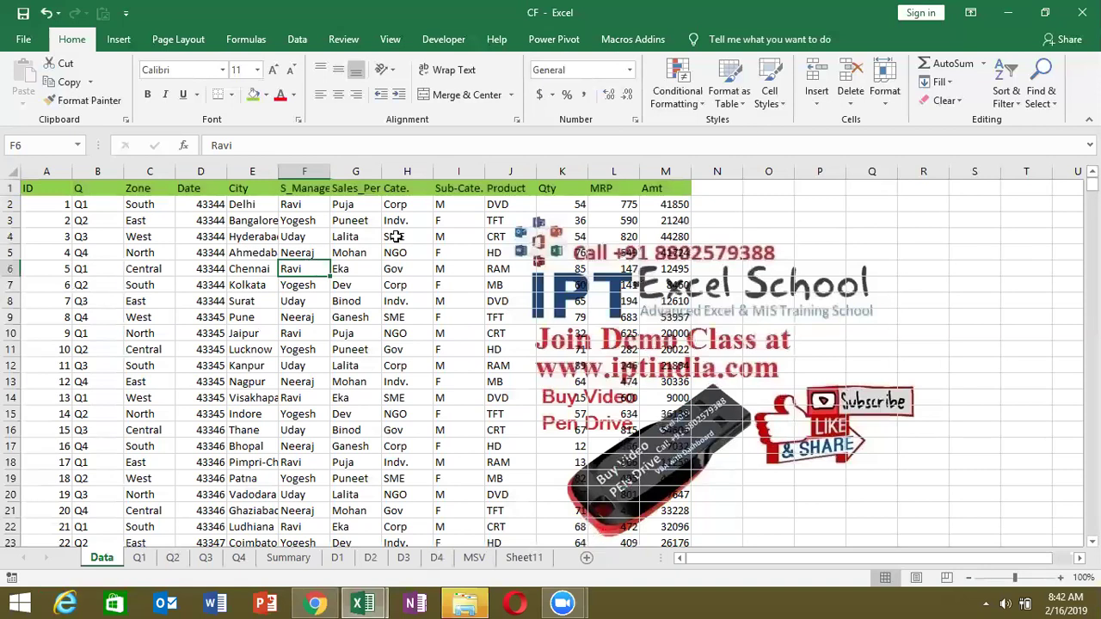
left_click(940, 82)
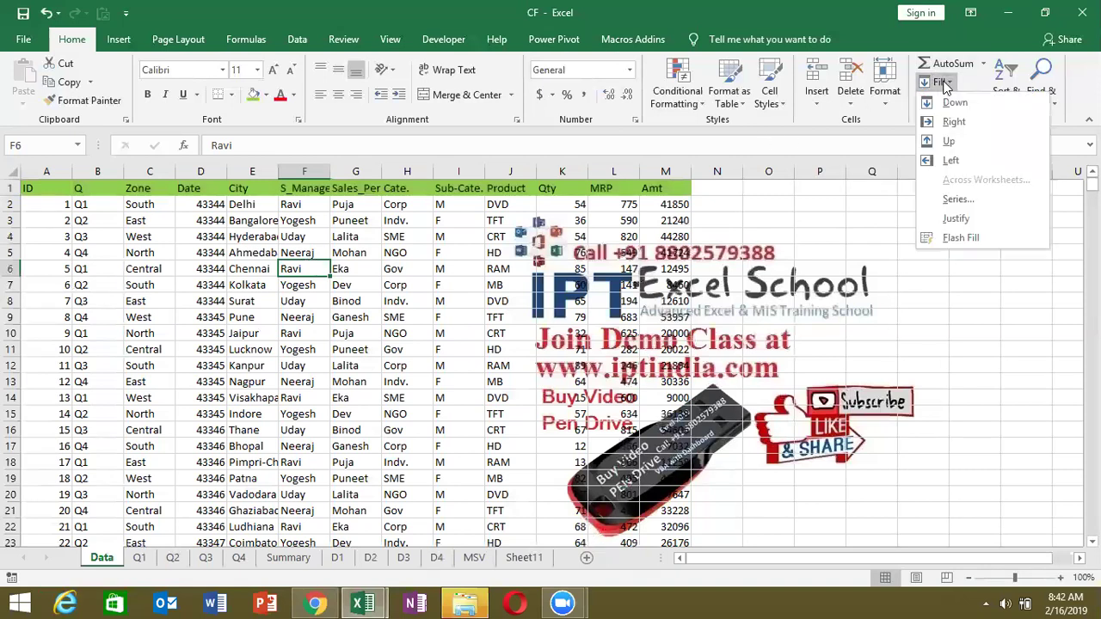
left_click(887, 109)
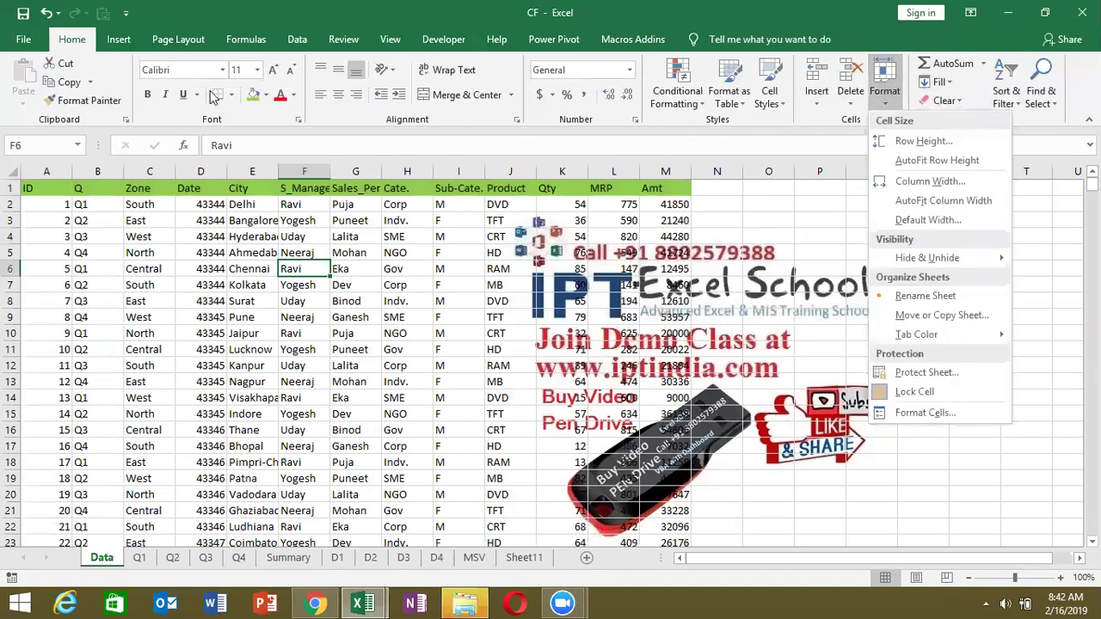
left_click(296, 187)
left_click(297, 187)
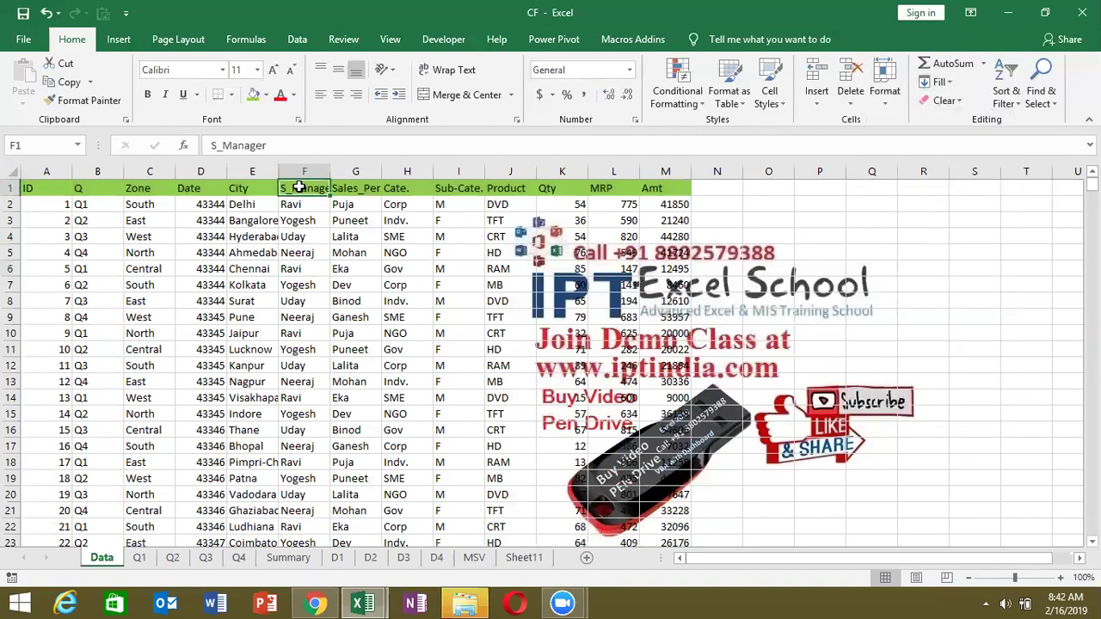
left_click(1009, 99)
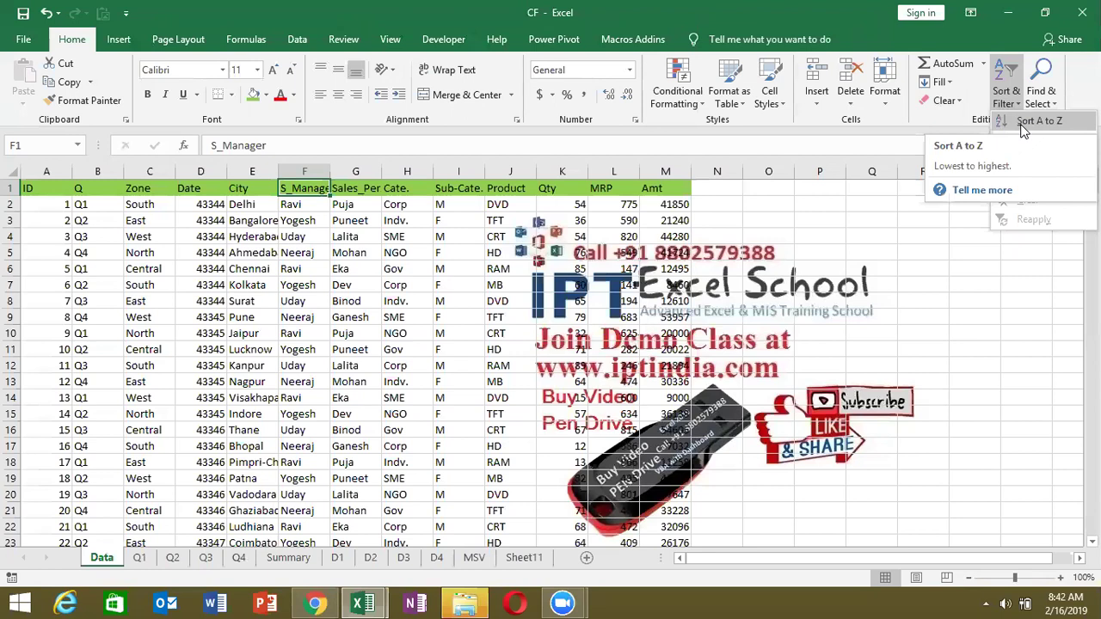
left_click(1024, 123)
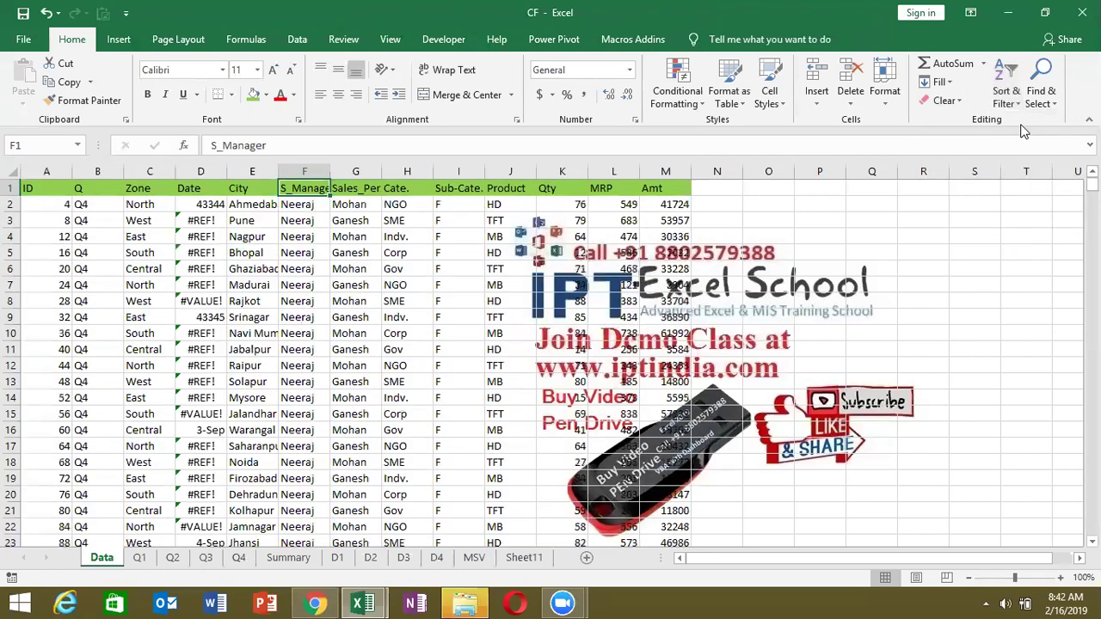
key("ctrl+z")
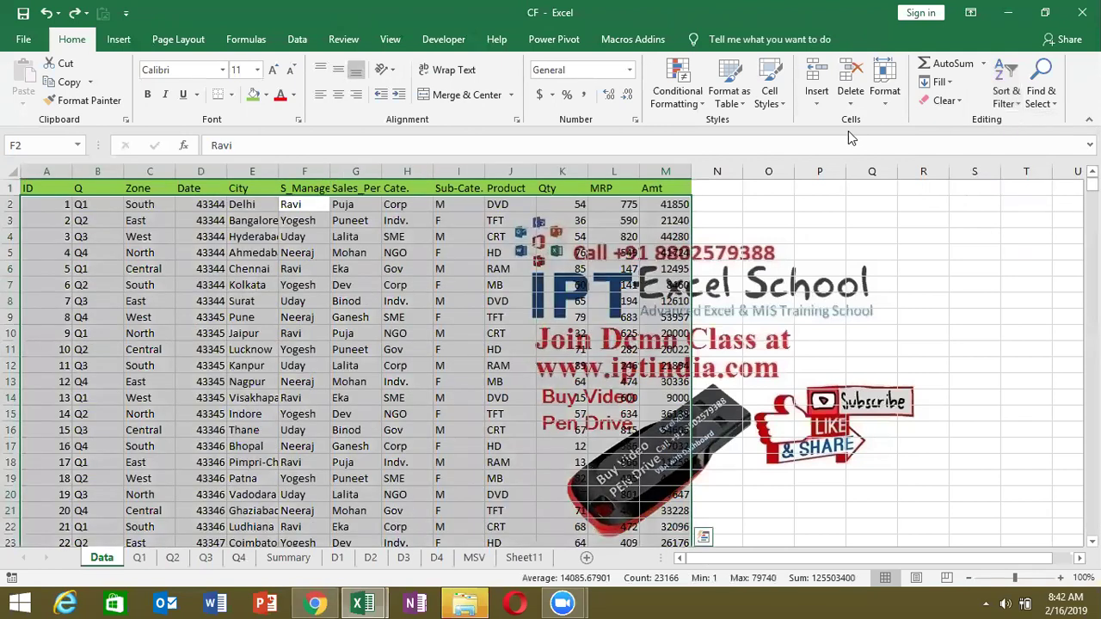
- Paste the Date column over itself as values and format it as dates like 1-Sep-18
left_click(219, 172)
key("ctrl+c")
left_click(23, 101)
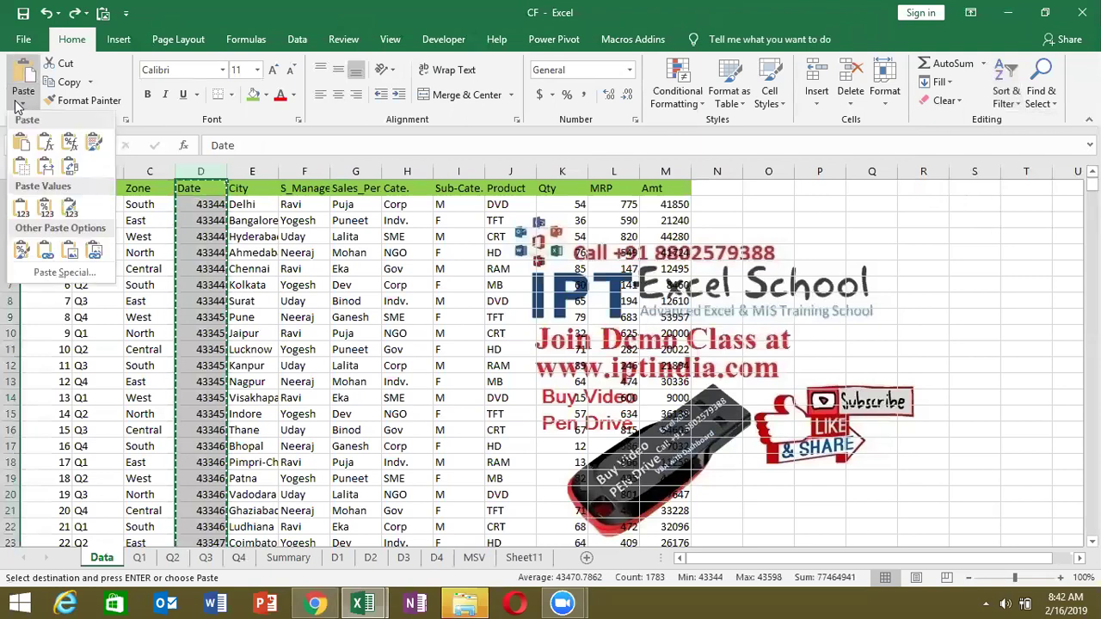
left_click(22, 208)
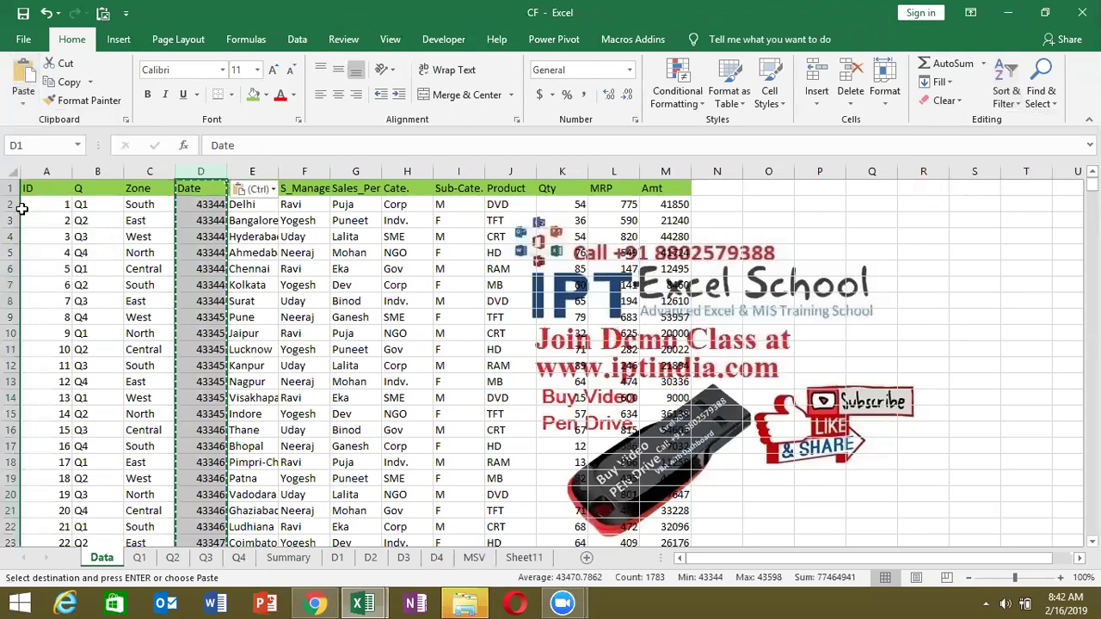
key("Escape")
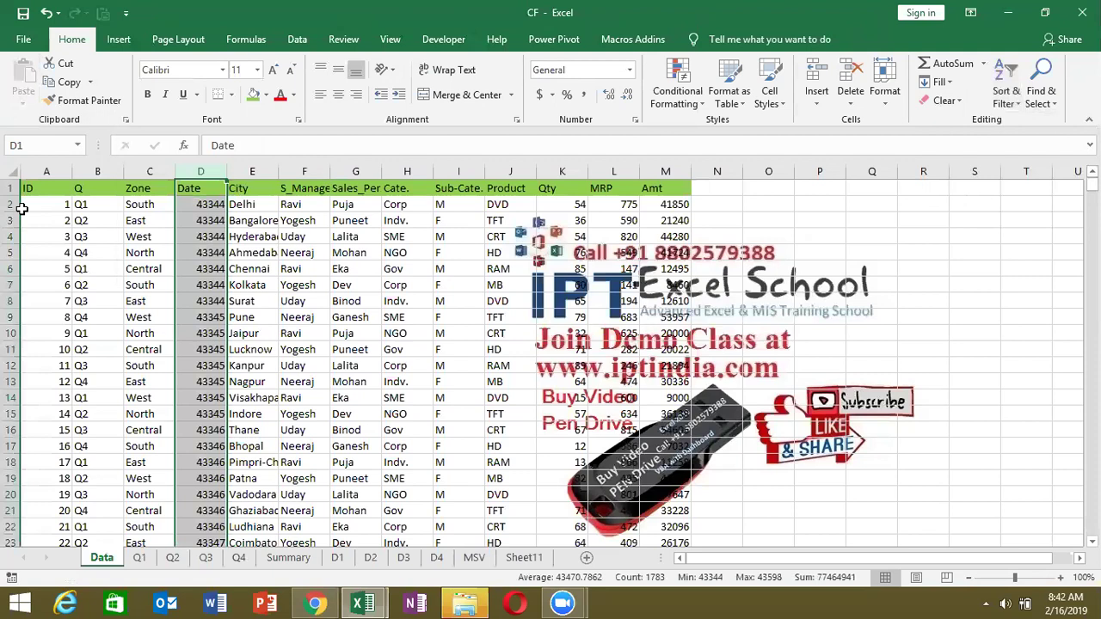
key("ctrl+shift+3")
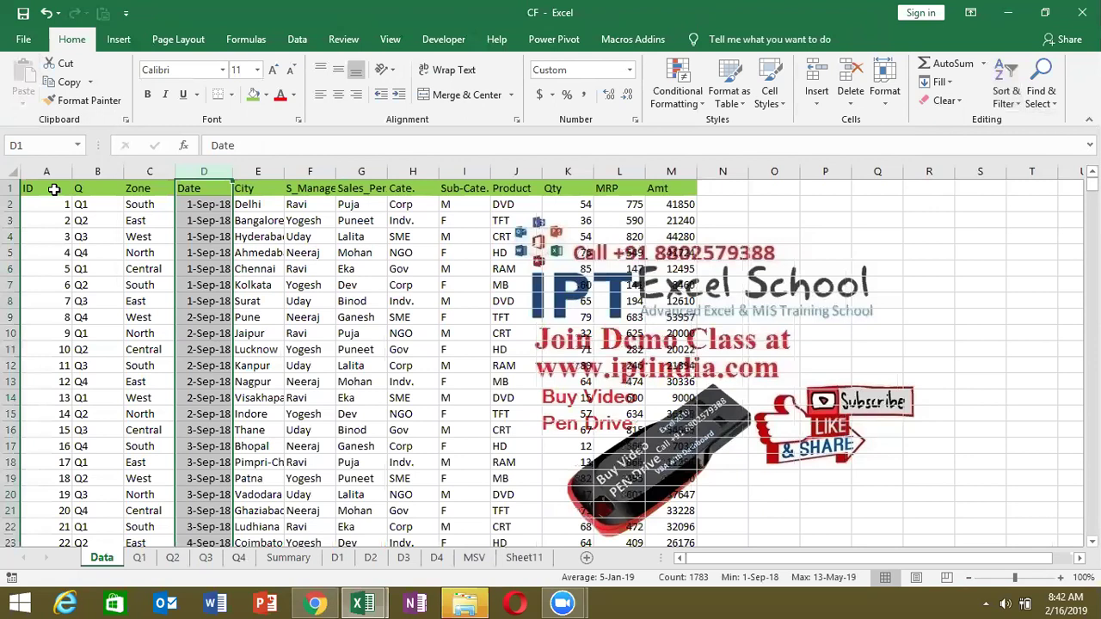
left_click(401, 190)
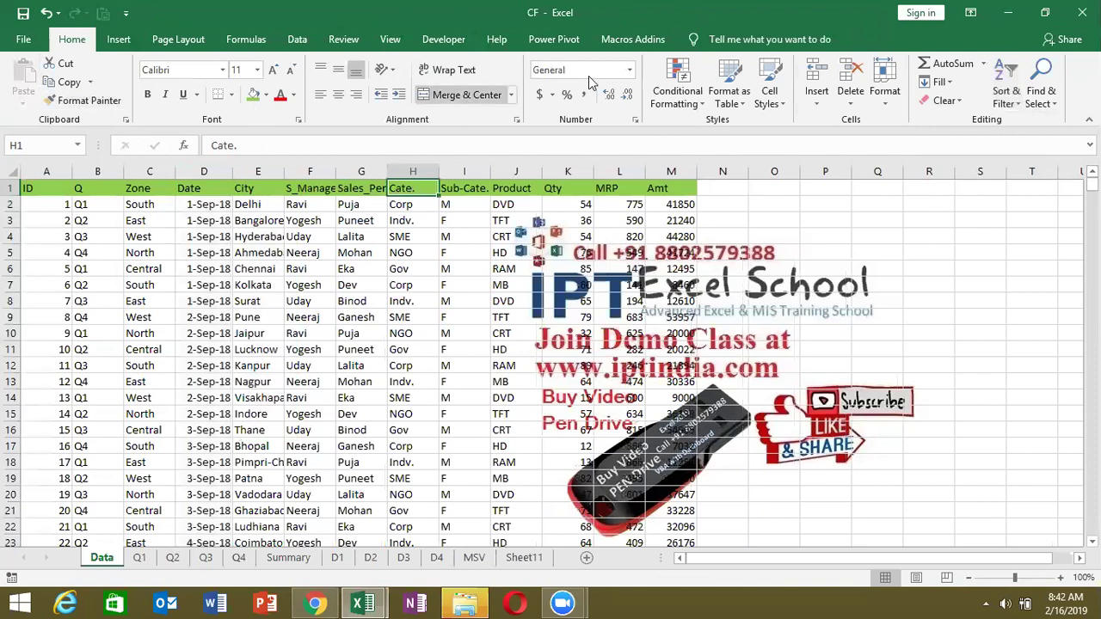
left_click(1006, 93)
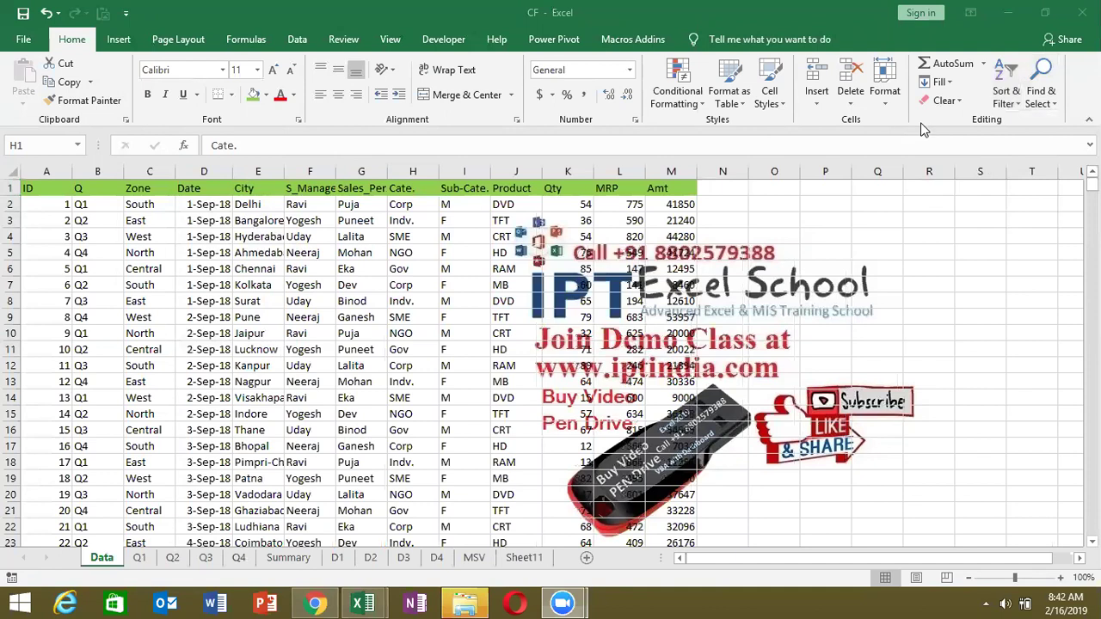
- Sort the records by Cate. A to Z and inspect the mixed M and F sub-categories
left_click(1009, 101)
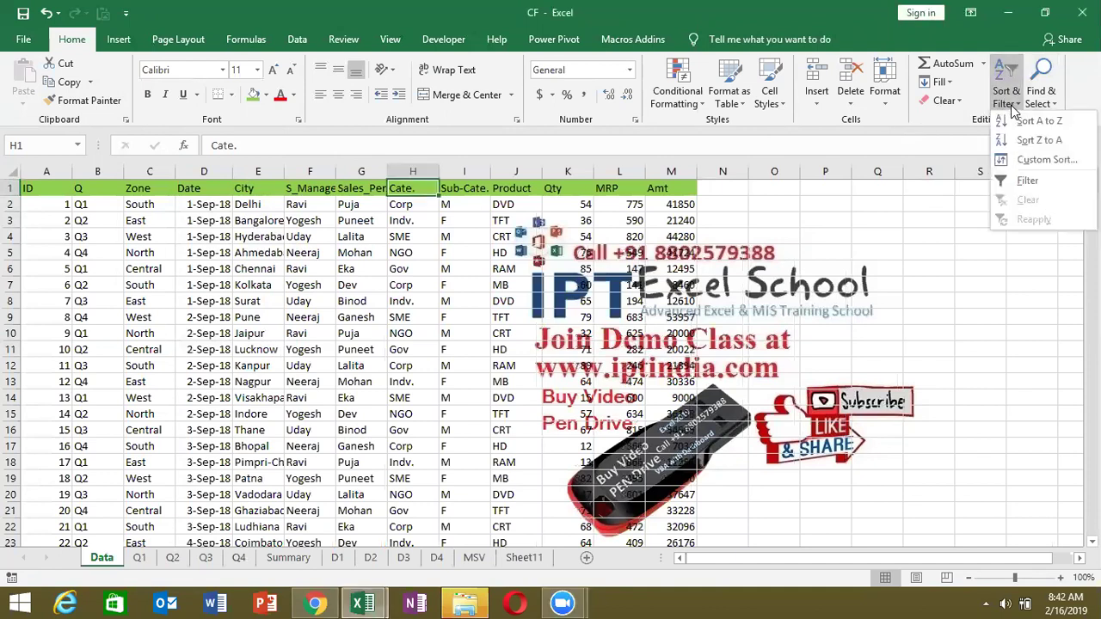
left_click(1024, 124)
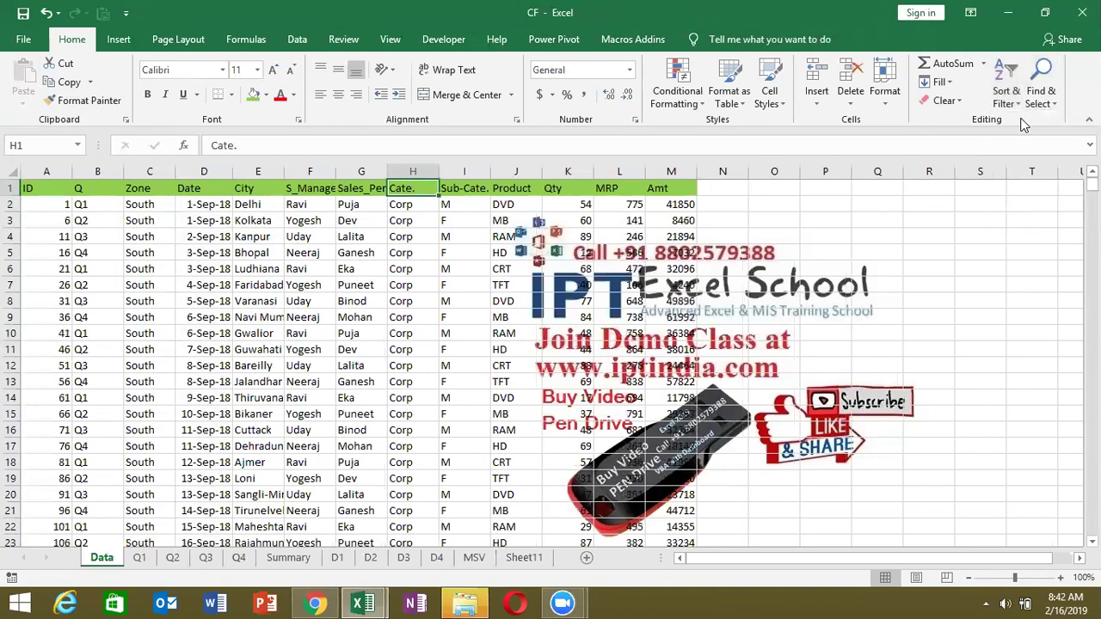
left_click_drag(452, 205, 470, 338)
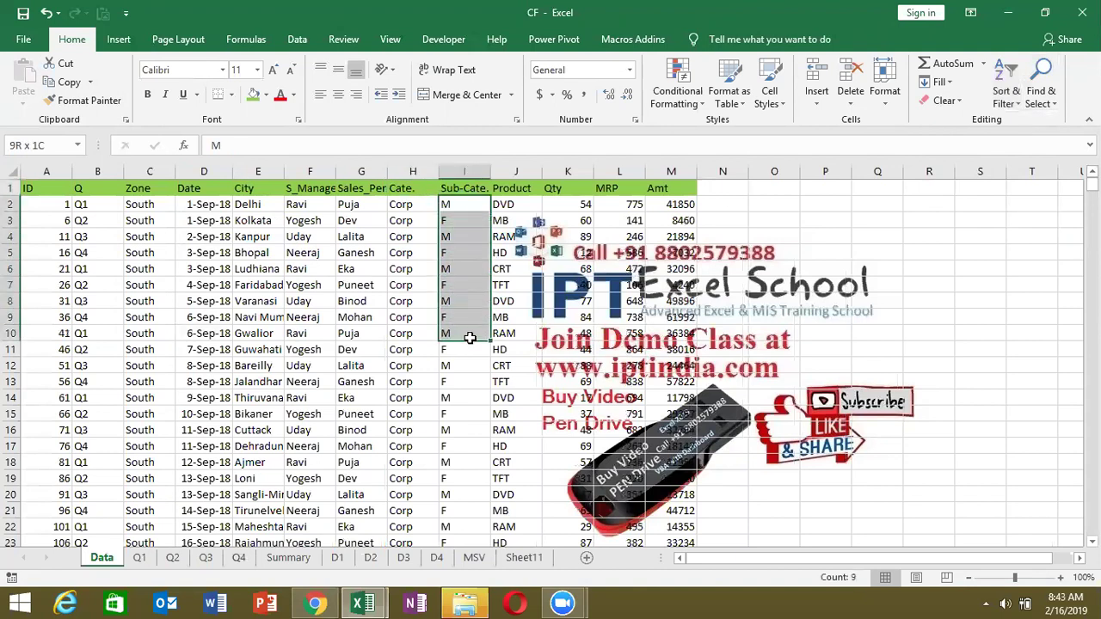
left_click(459, 245, "shift")
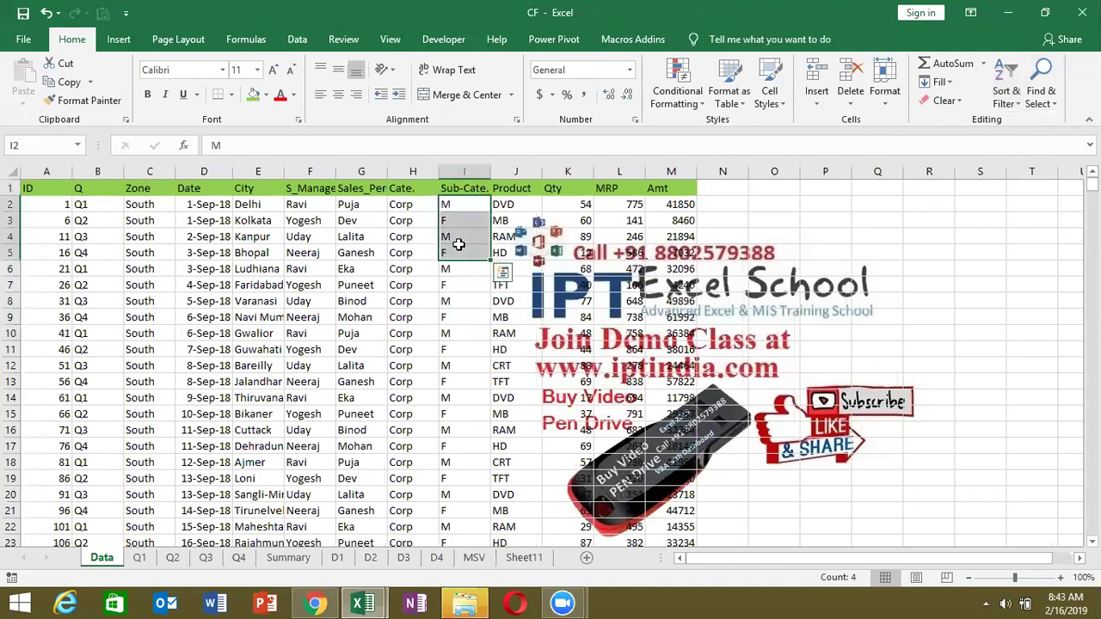
left_click_drag(456, 286, 462, 318)
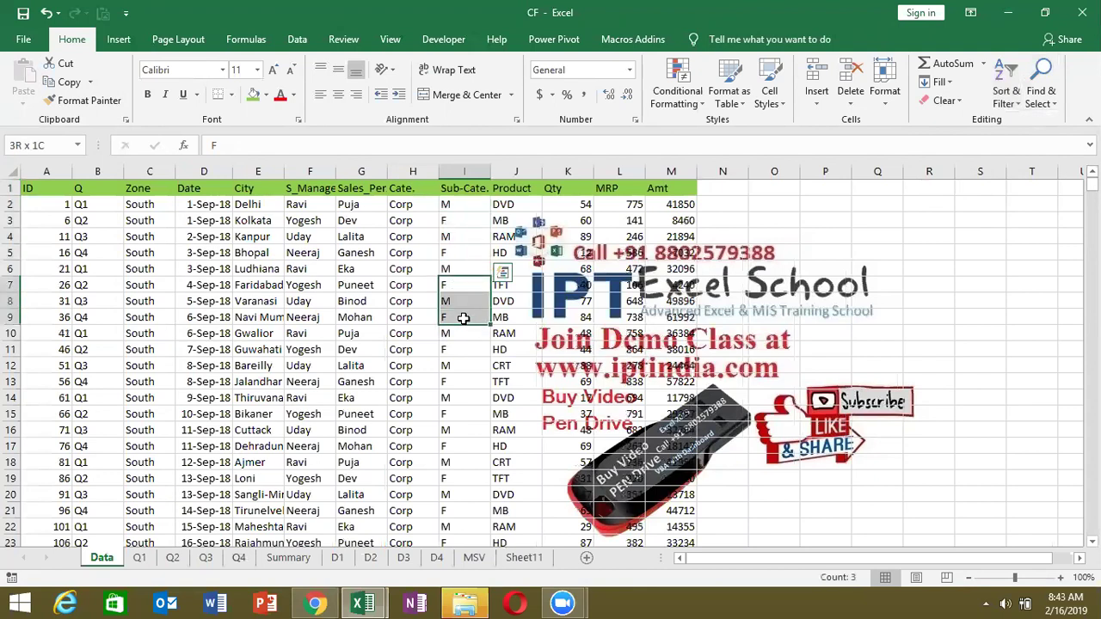
- In Custom Sort, add a Then by Sub-Cate. level and apply the two-level sort
left_click(465, 188)
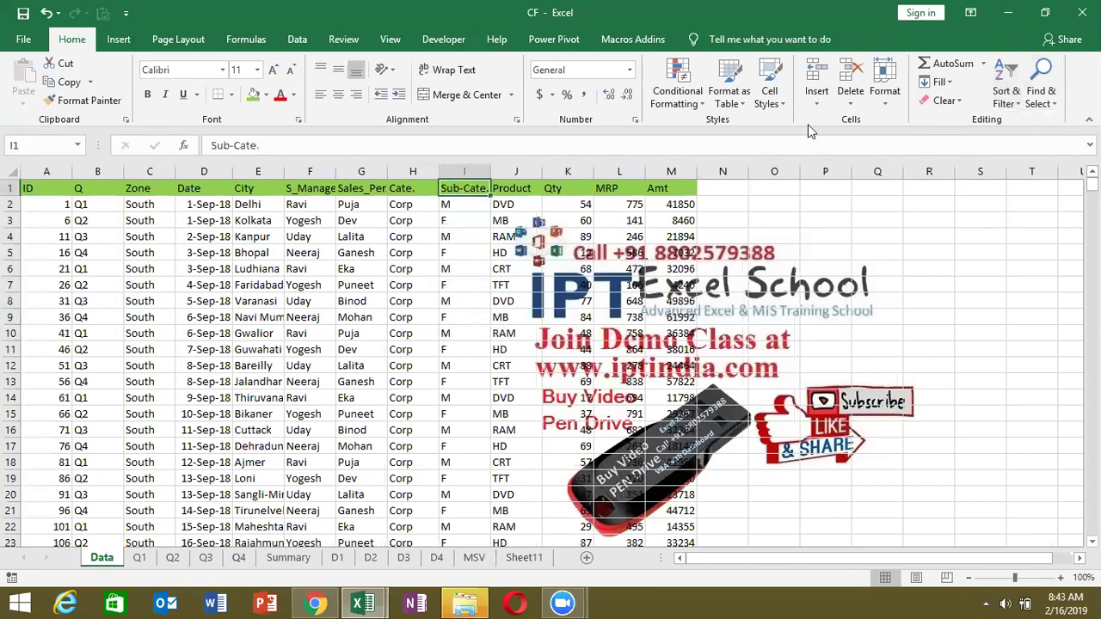
left_click(1004, 99)
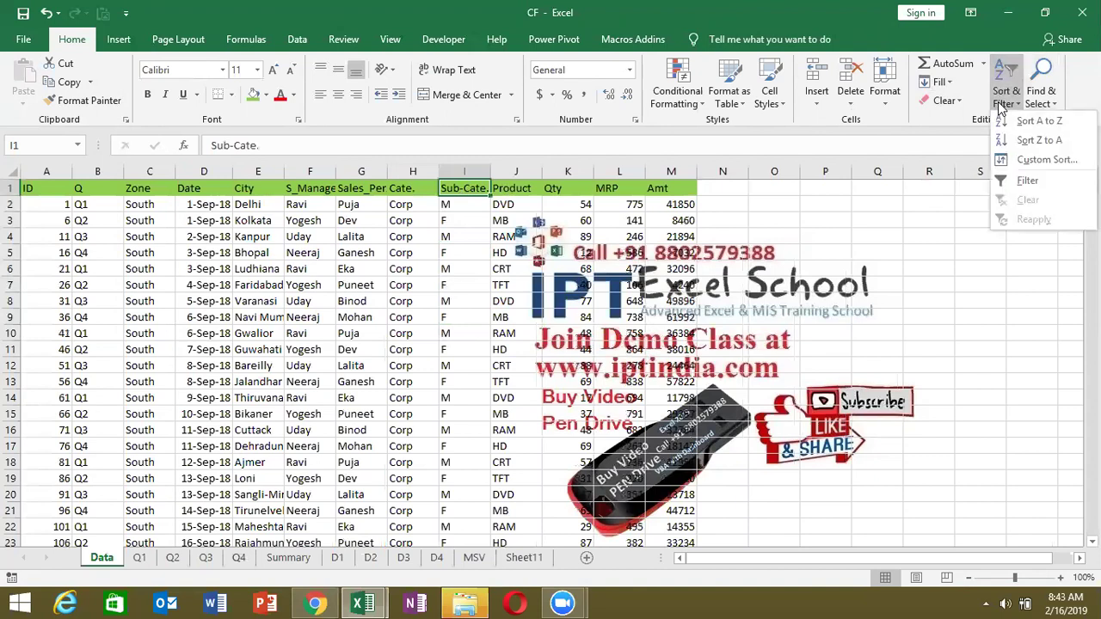
left_click(1007, 162)
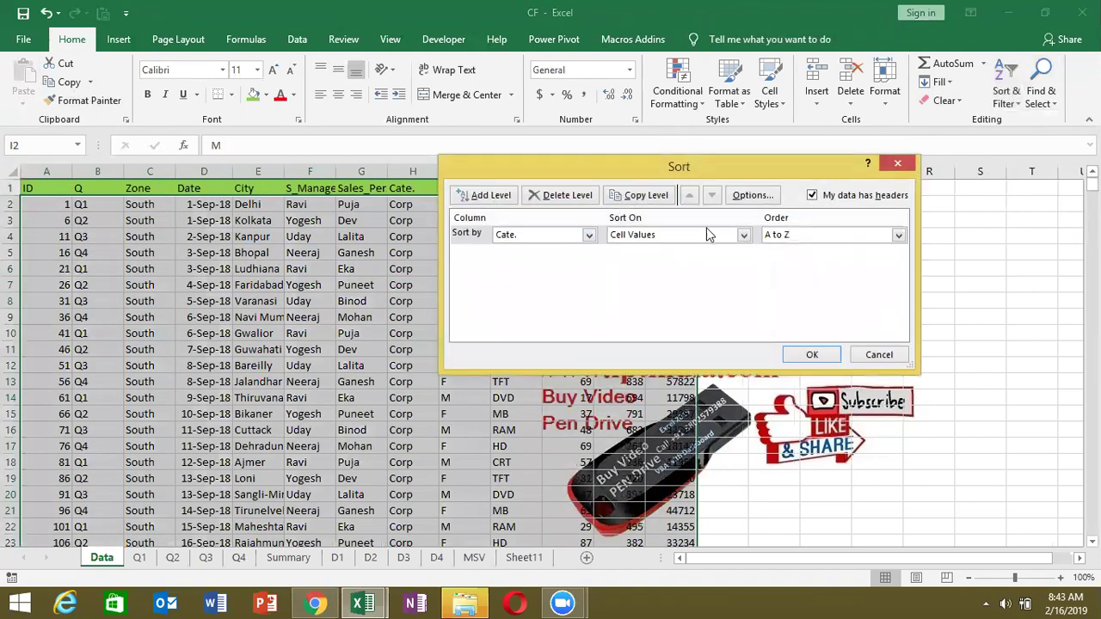
left_click(487, 196)
left_click(513, 254)
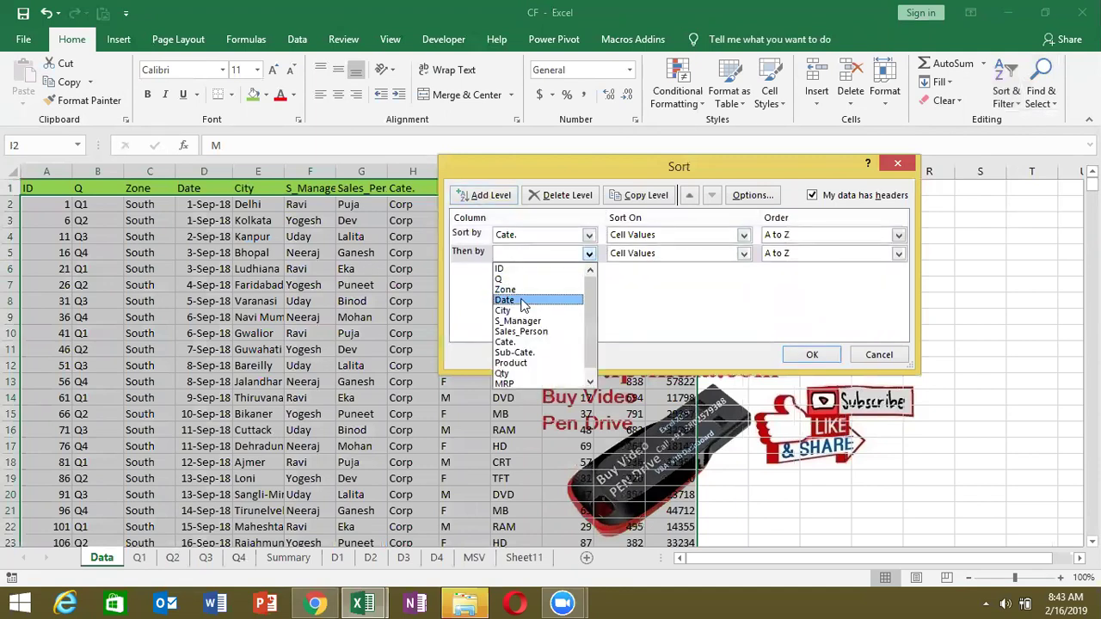
left_click(525, 352)
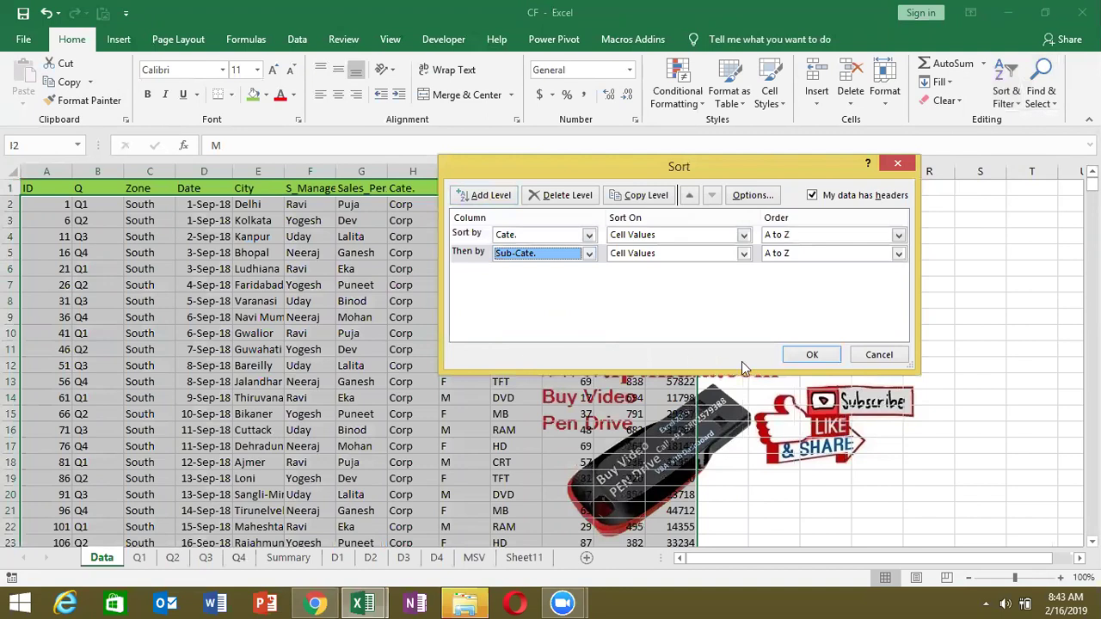
left_click(812, 354)
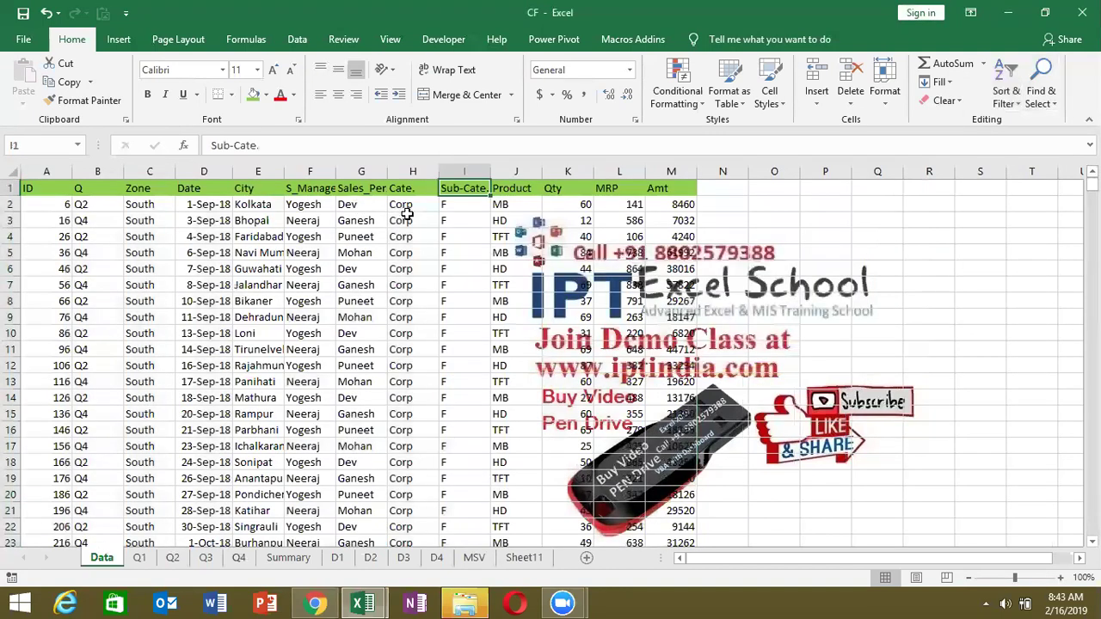
- Review the grouped Corp F records and toggle the headers option off and on in Custom Sort
left_click_drag(407, 215, 464, 253)
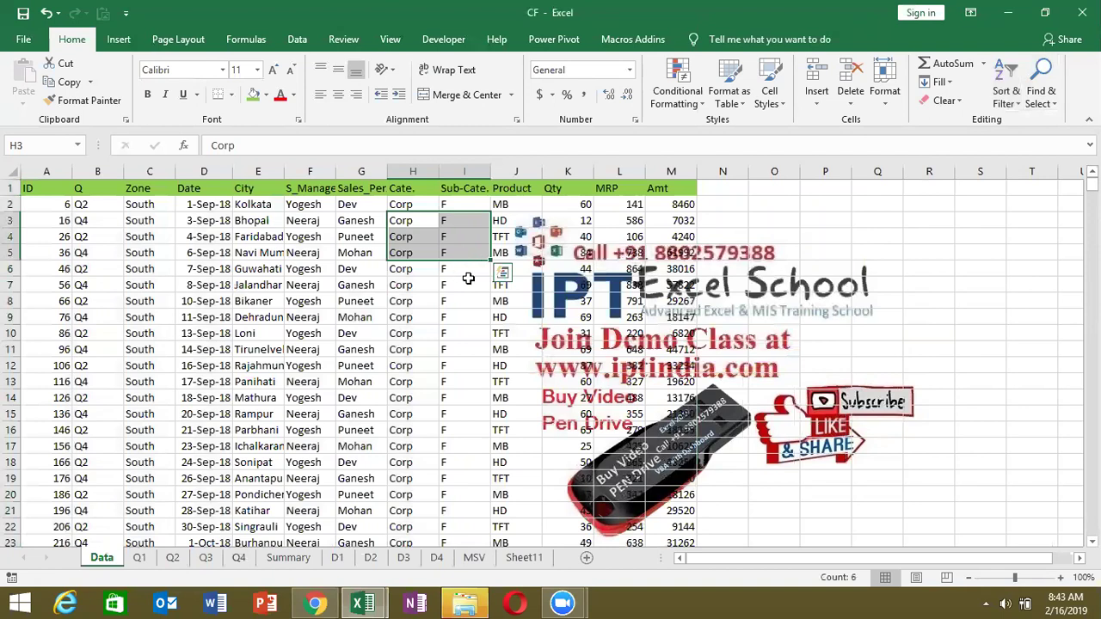
left_click(465, 284)
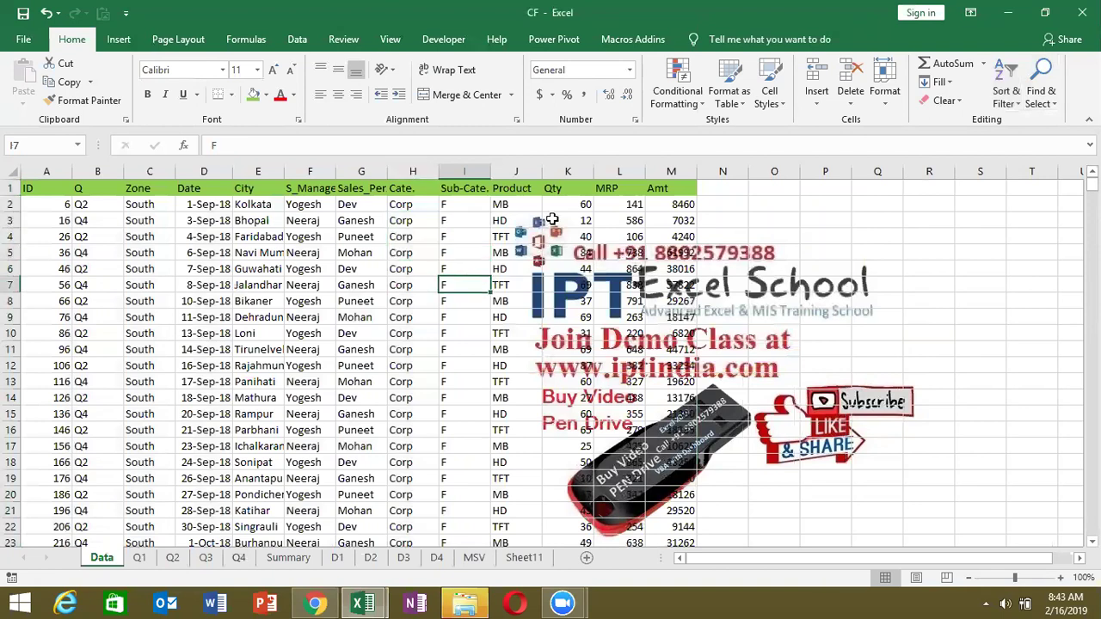
left_click(1007, 93)
left_click(1013, 158)
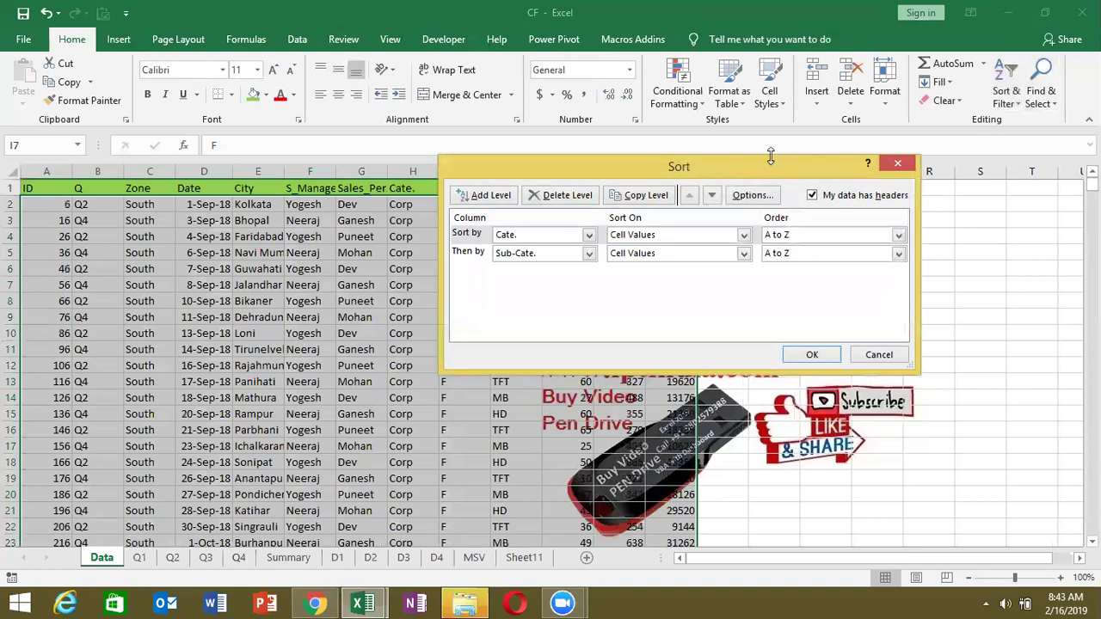
left_click_drag(734, 164, 853, 212)
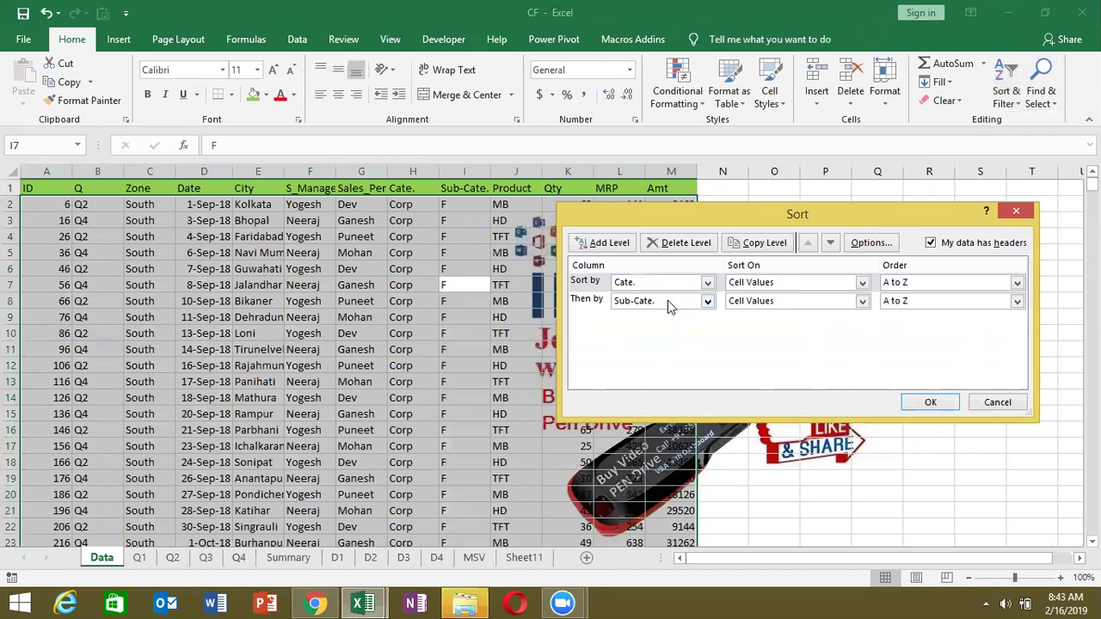
left_click(932, 243)
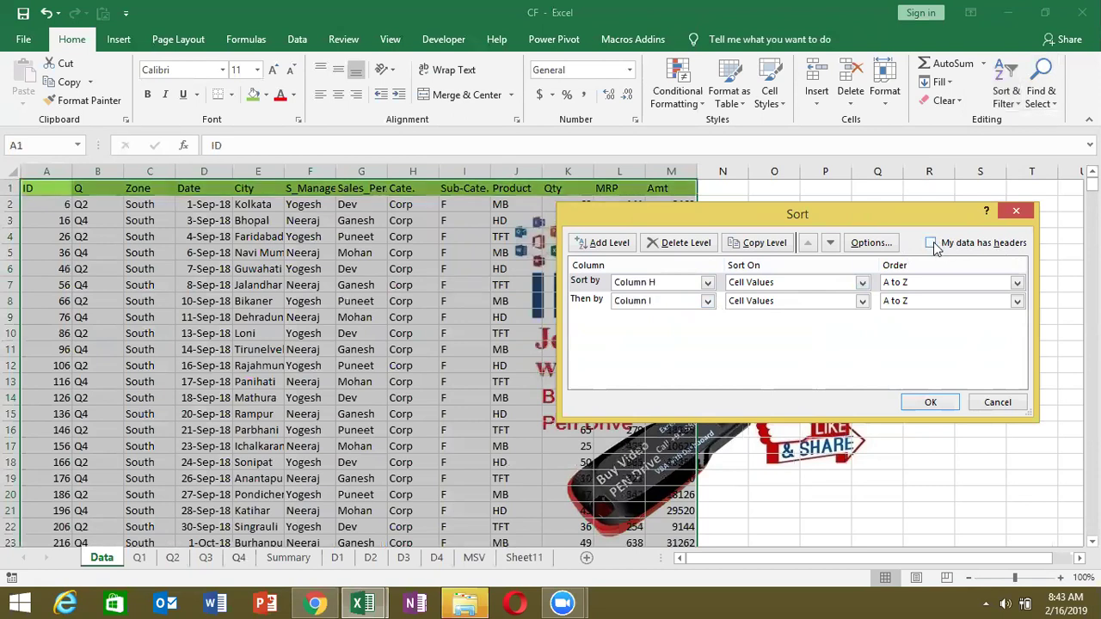
left_click(932, 244)
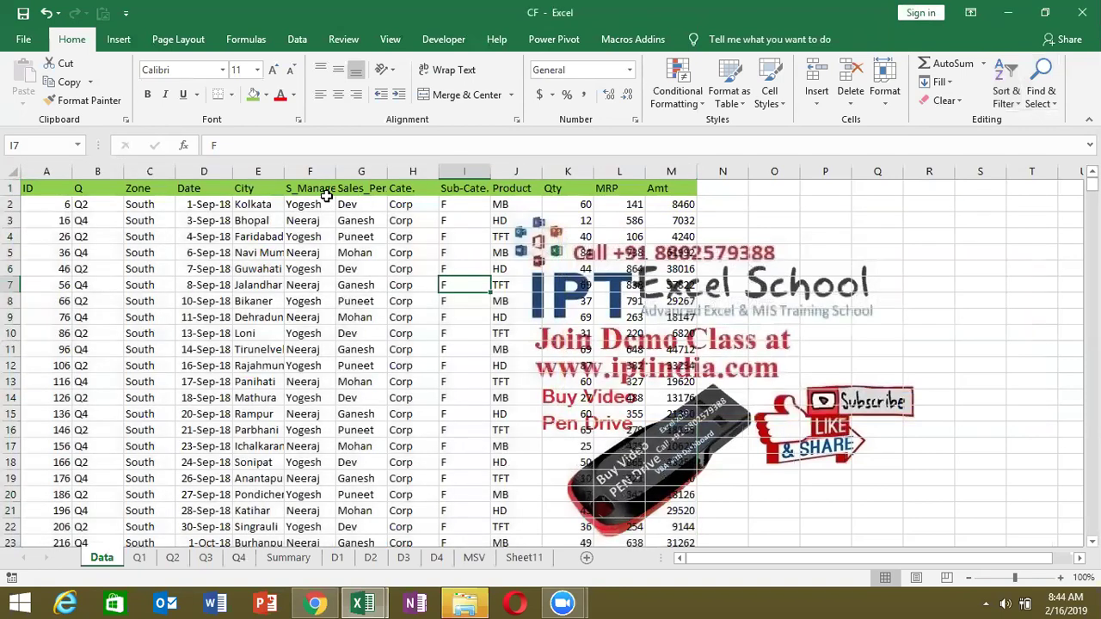
- Fill Zone cells C4, C10 and C17 green
left_click(141, 232)
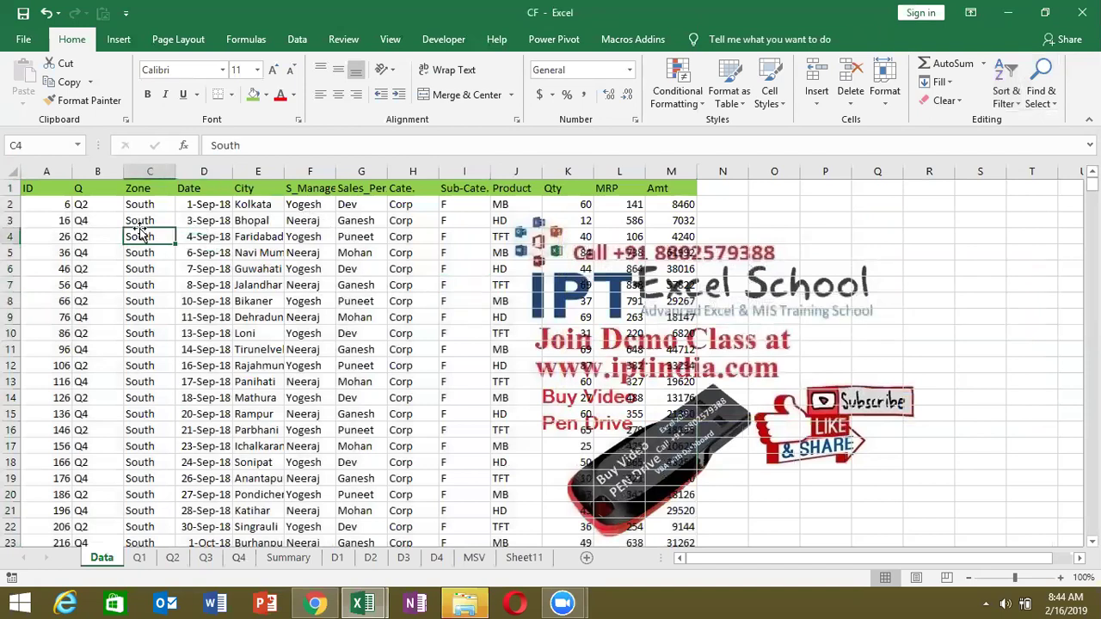
left_click(253, 95)
left_click(150, 330)
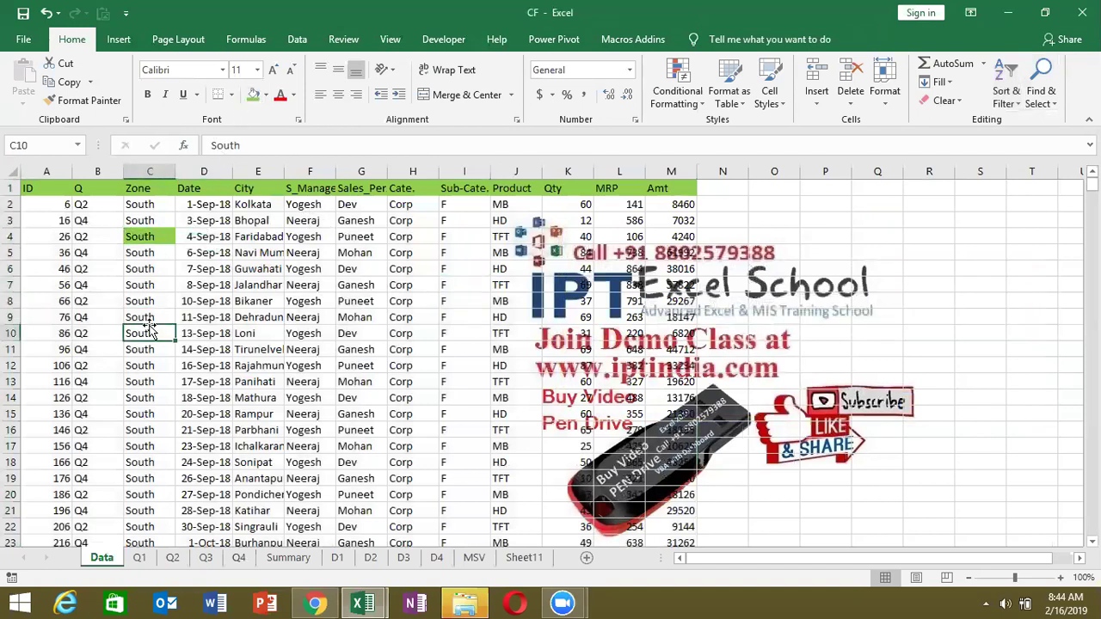
left_click(253, 95)
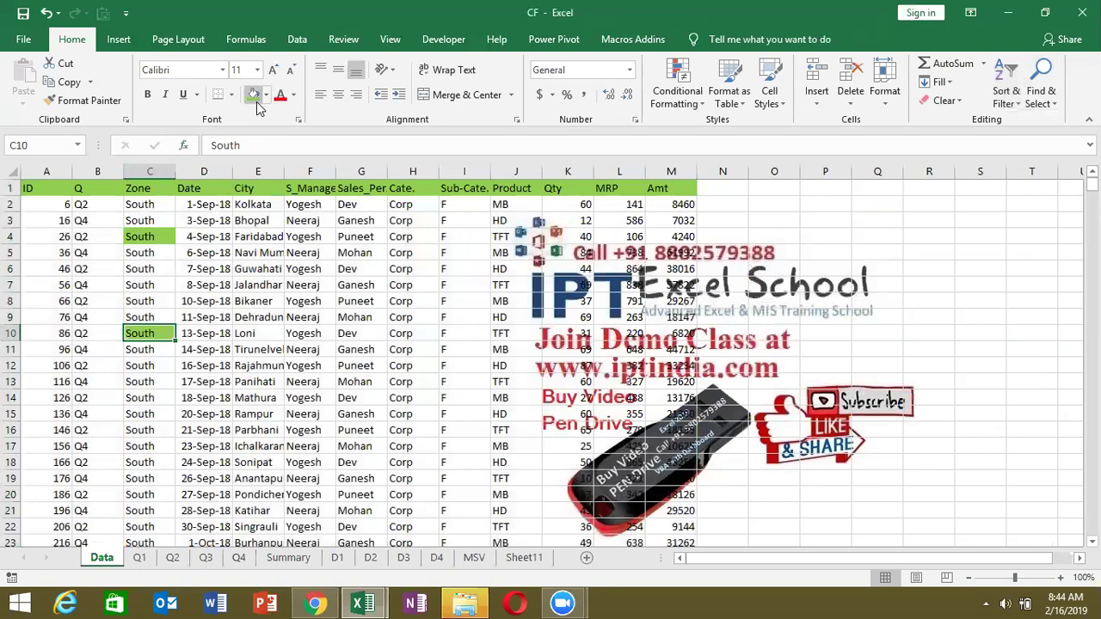
left_click(144, 444)
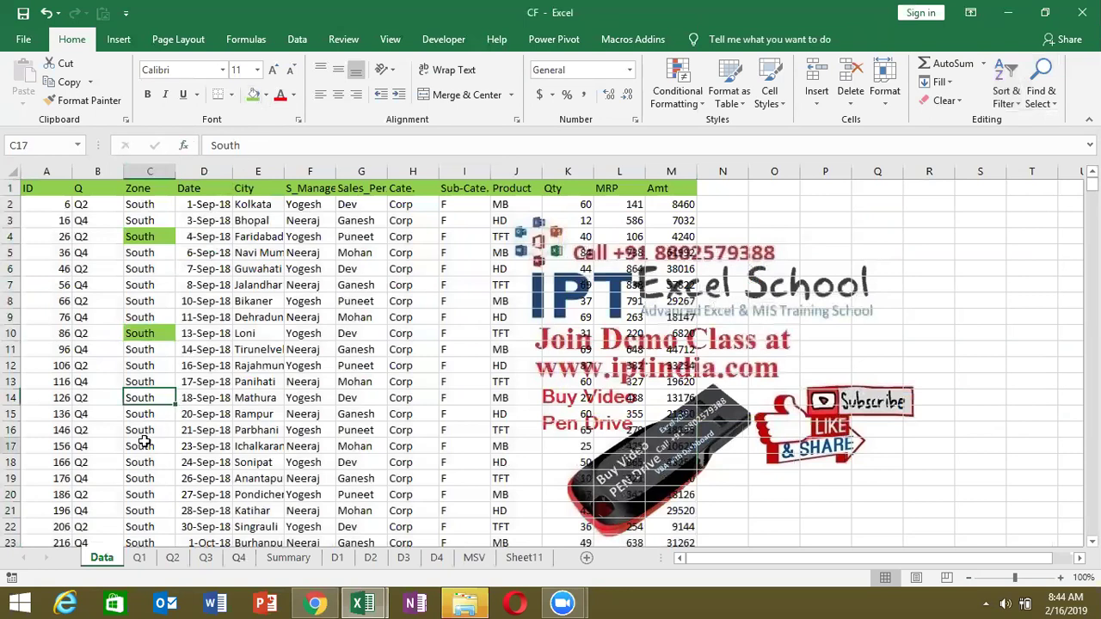
left_click(253, 95)
- Fill Zone cell C21 yellow and C12 orange
left_click(142, 509)
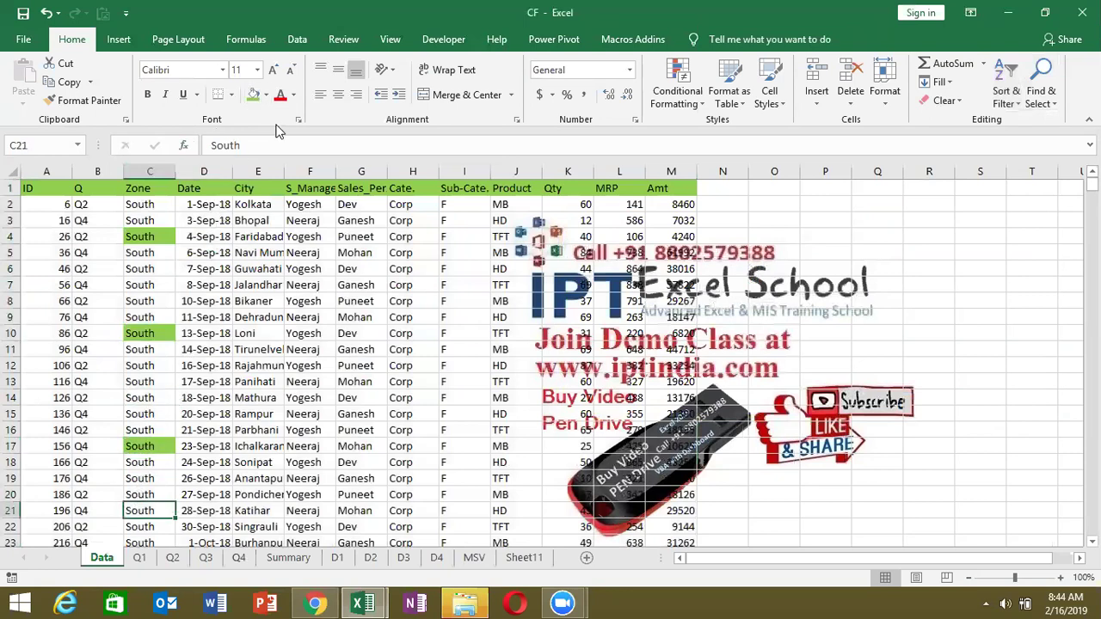
left_click(266, 95)
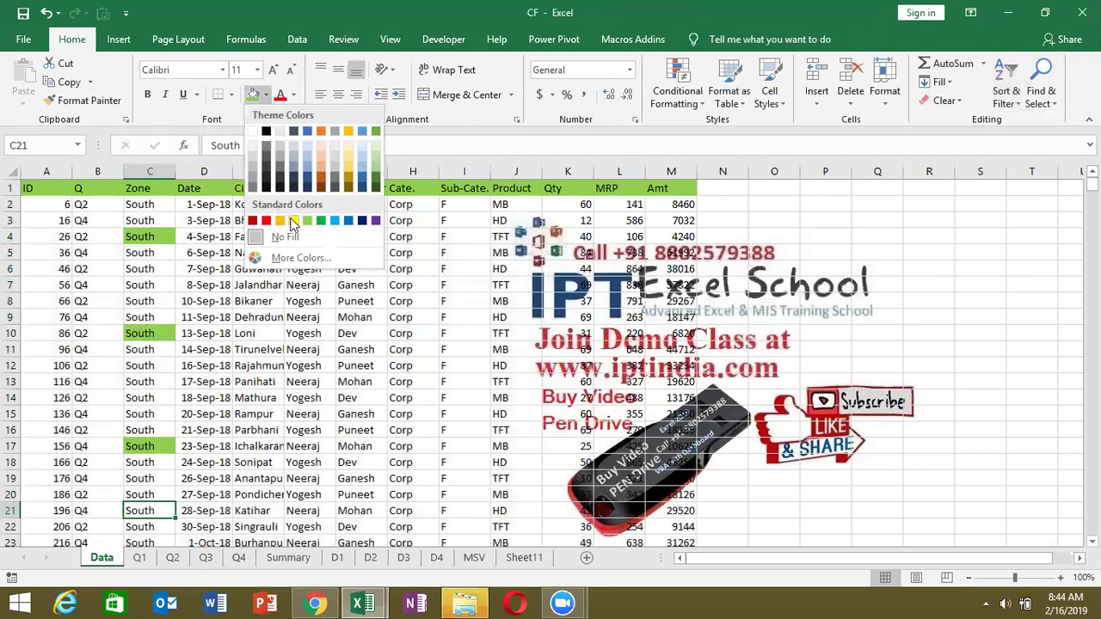
left_click(289, 217)
left_click(241, 314)
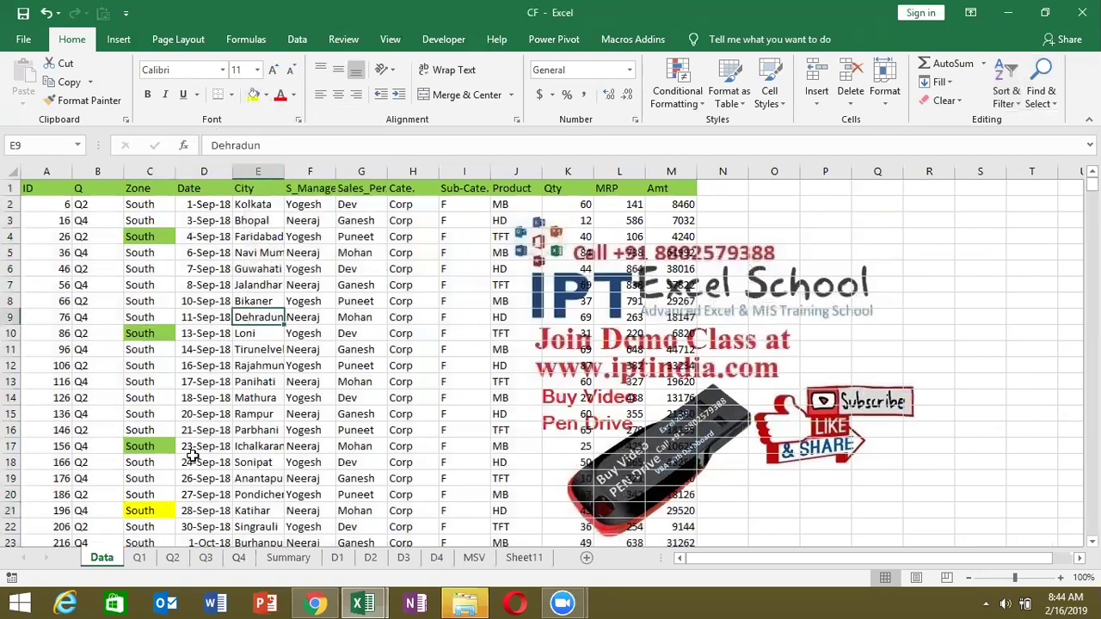
left_click(151, 365)
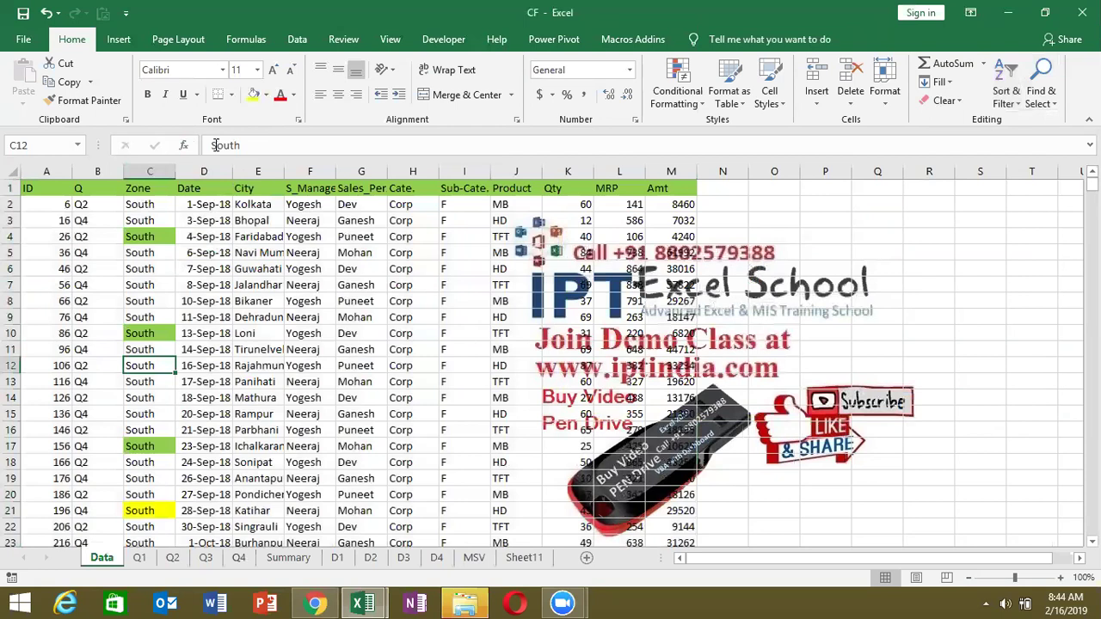
left_click(266, 95)
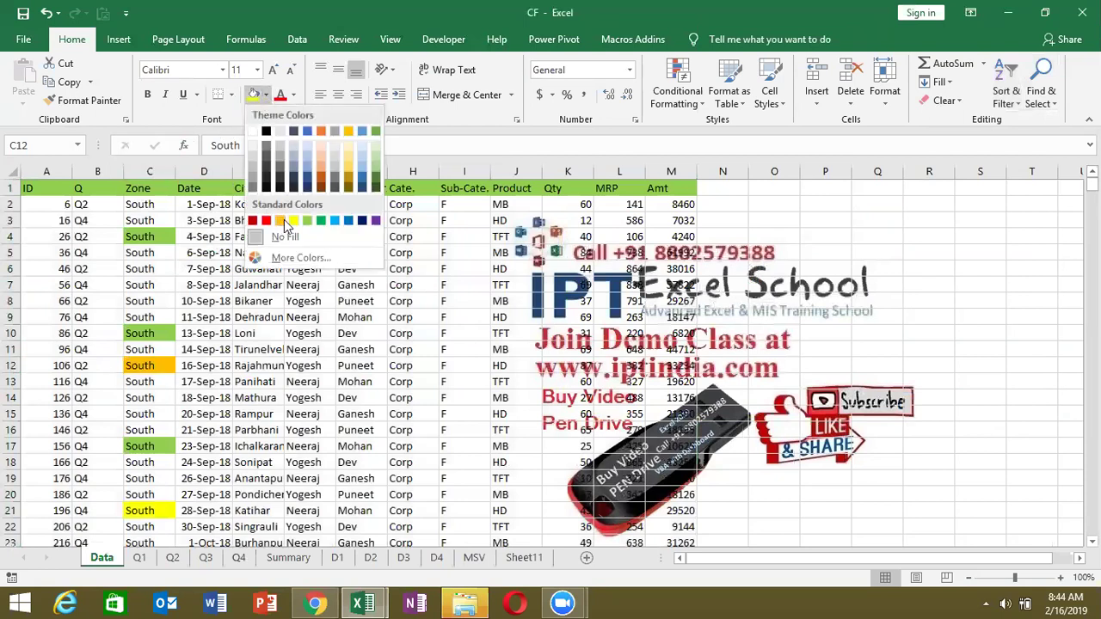
left_click(280, 221)
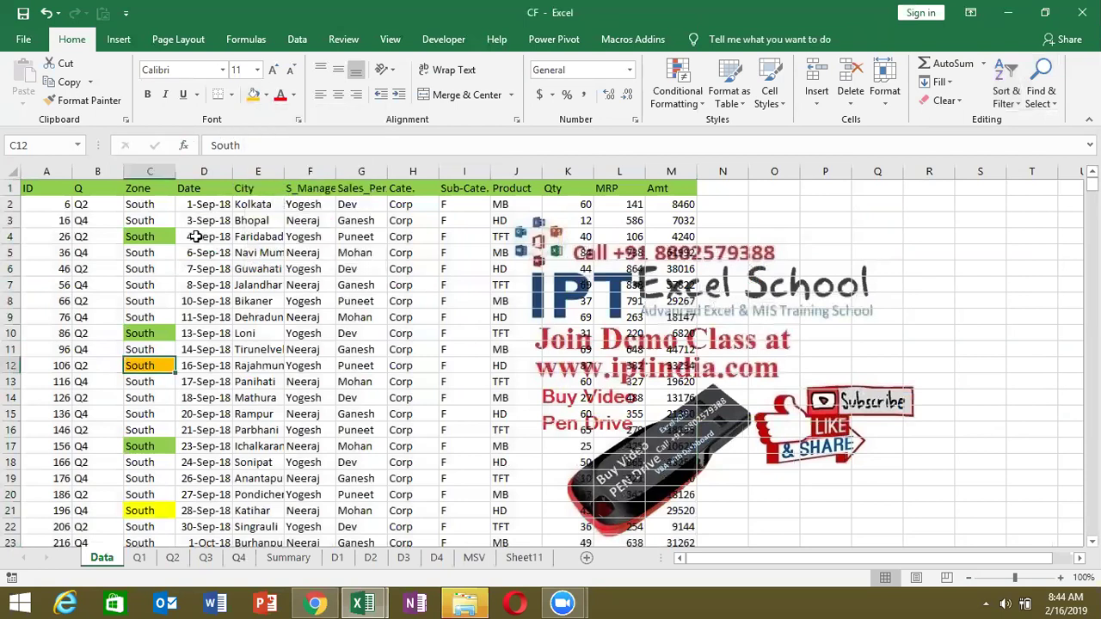
left_click(50, 186)
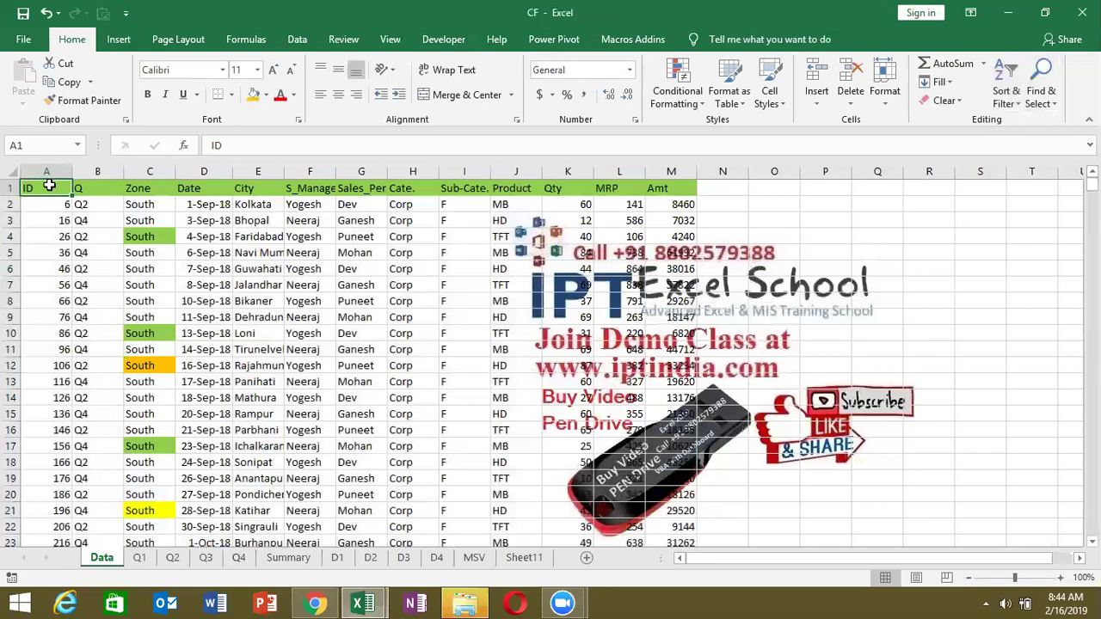
- Dismiss the fill options and delete the Sub-Cate. level in Custom Sort
left_click(940, 91)
left_click(882, 135)
left_click(1007, 90)
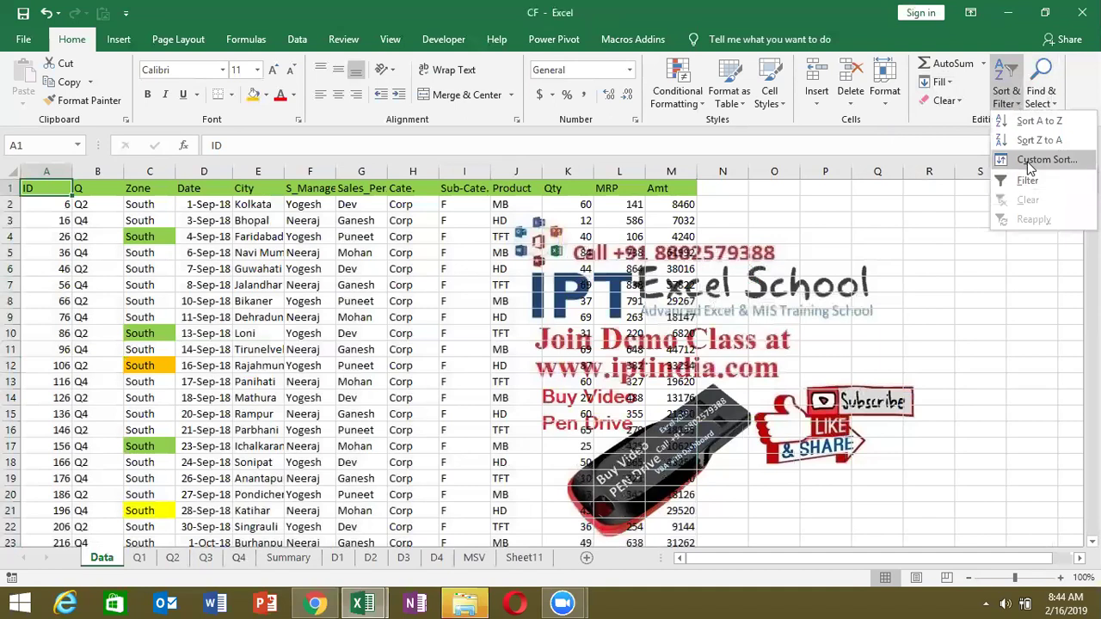
left_click(1030, 161)
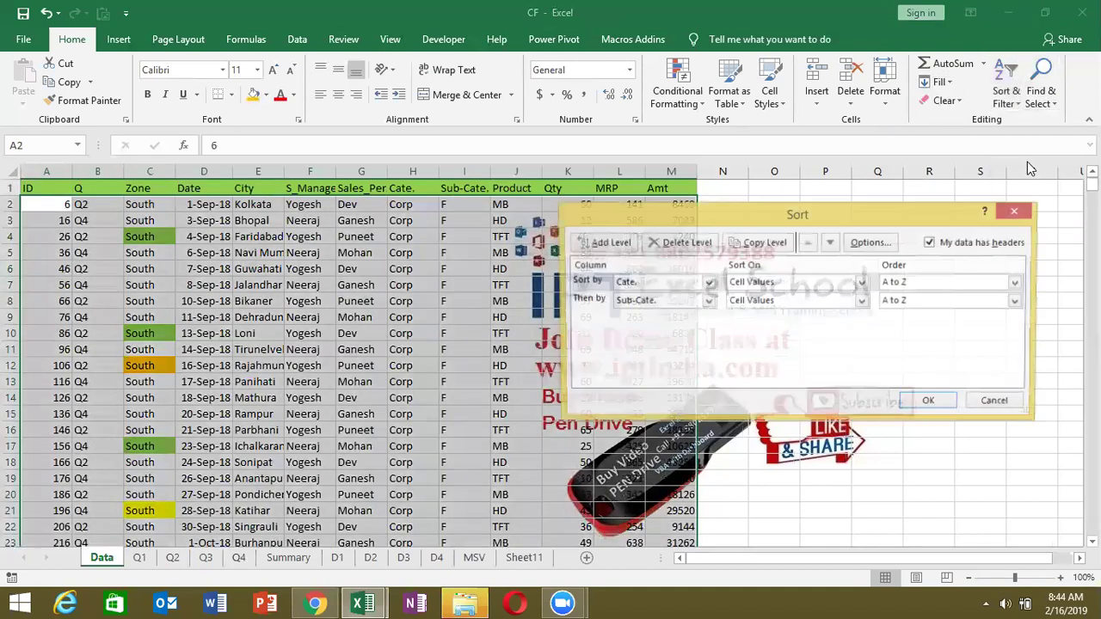
left_click(590, 302)
left_click(677, 242)
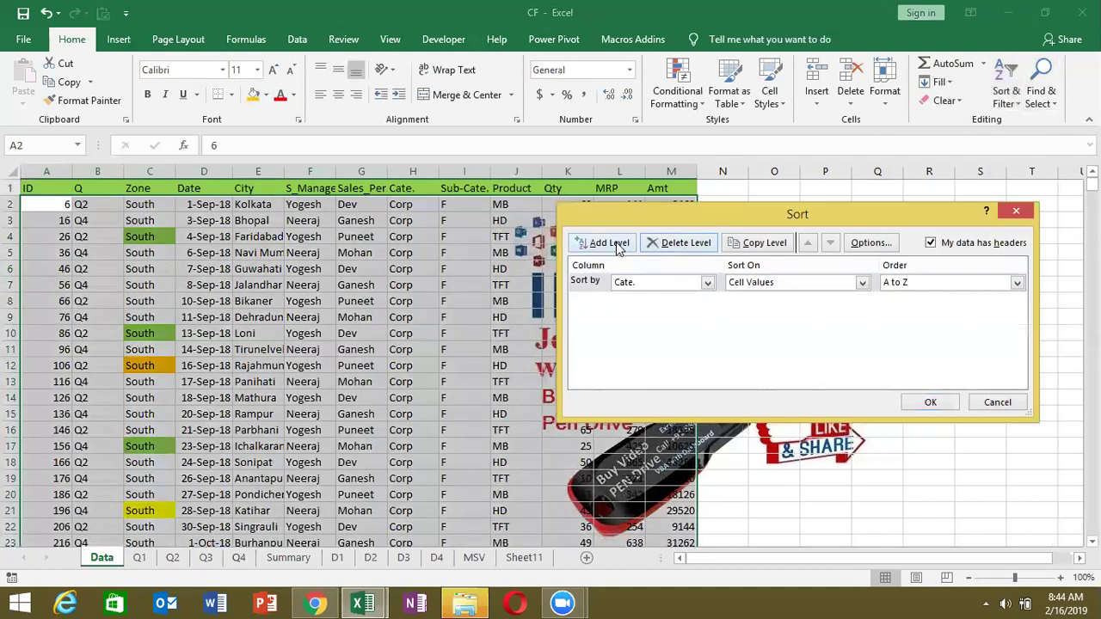
- Sort by Zone on Cell Color with yellow on top
left_click(629, 284)
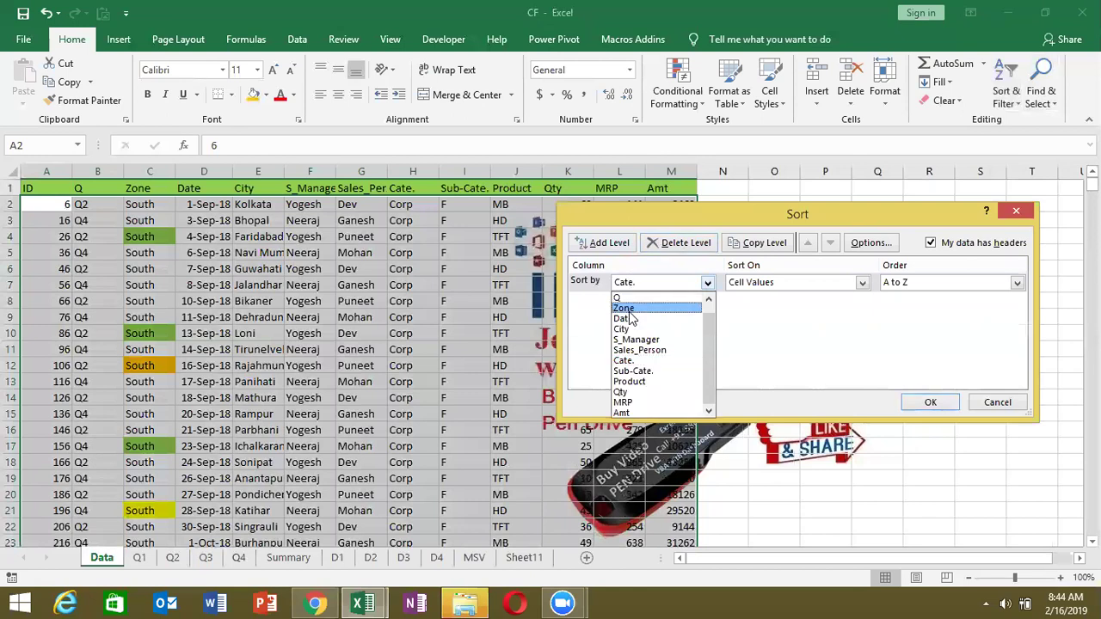
left_click(630, 309)
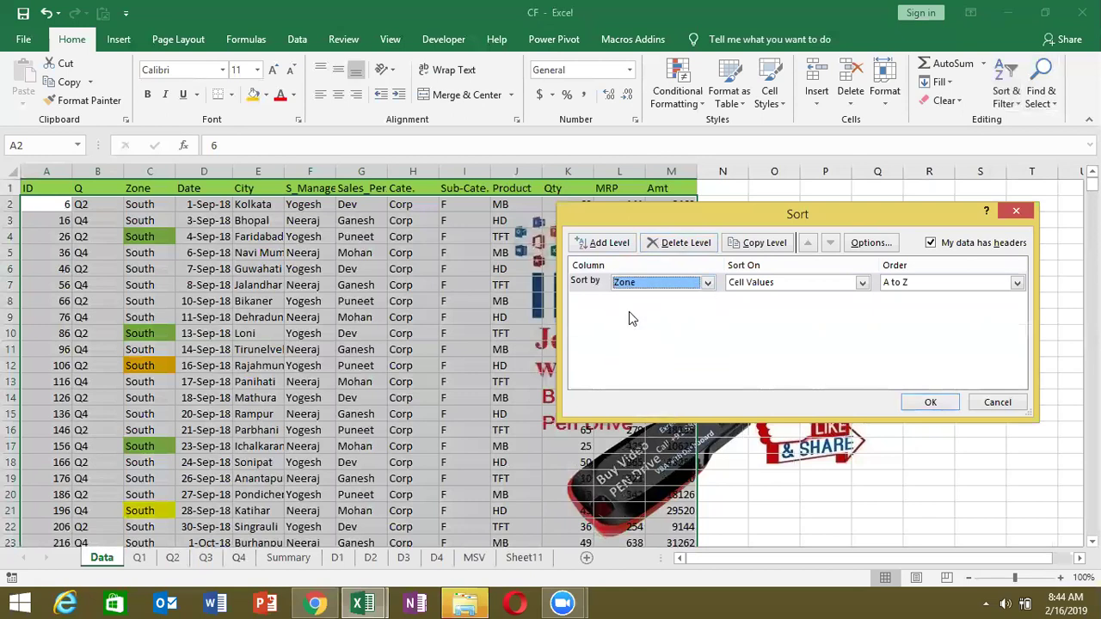
left_click(795, 283)
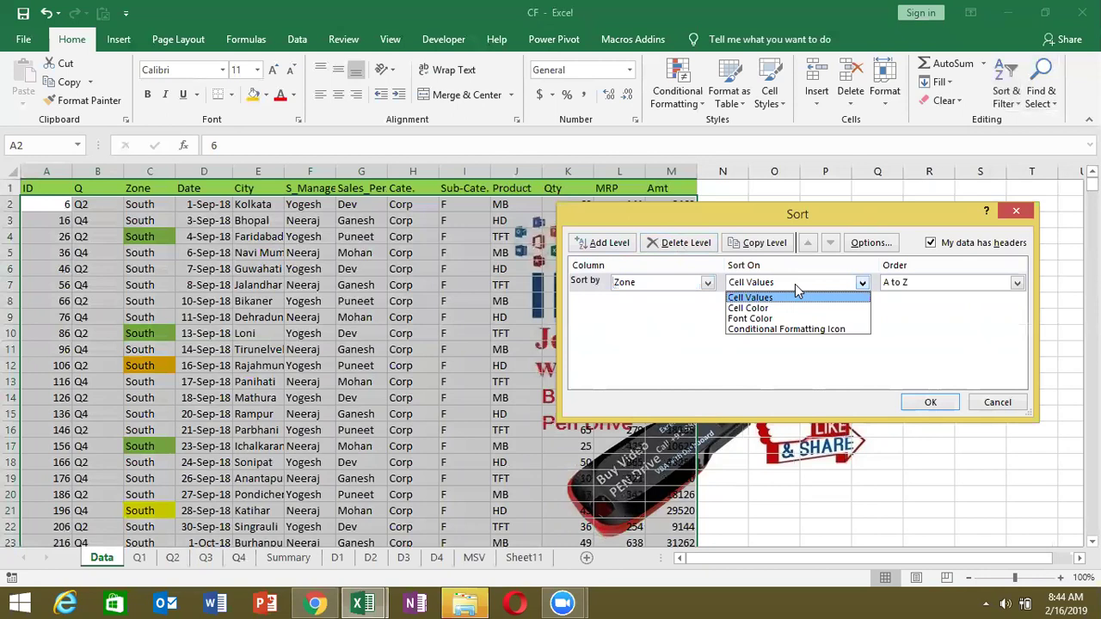
left_click(793, 308)
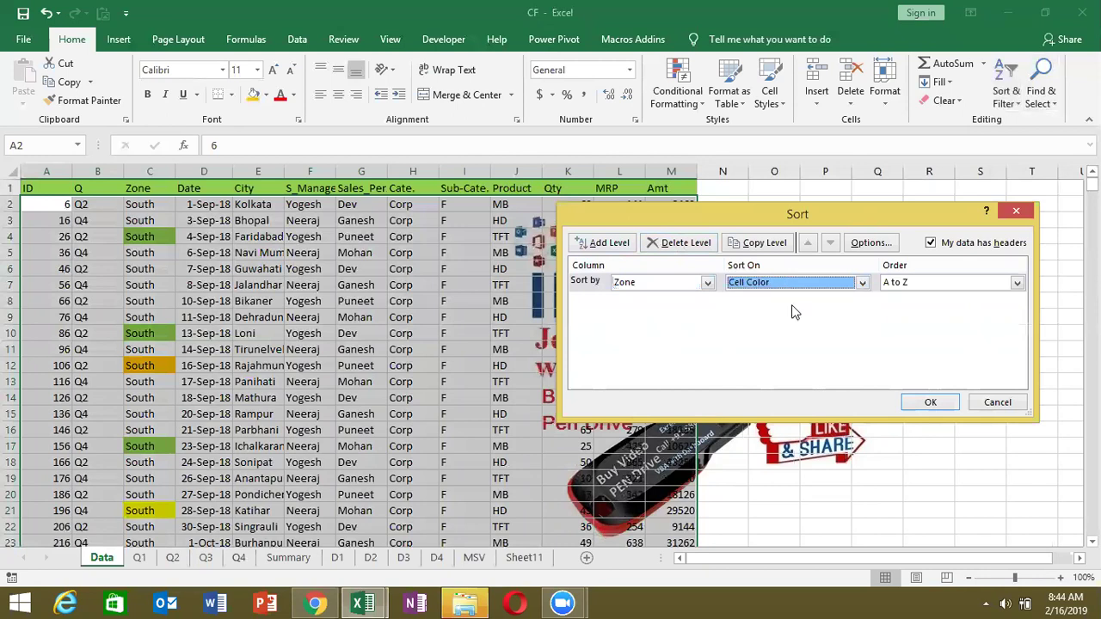
left_click(940, 285)
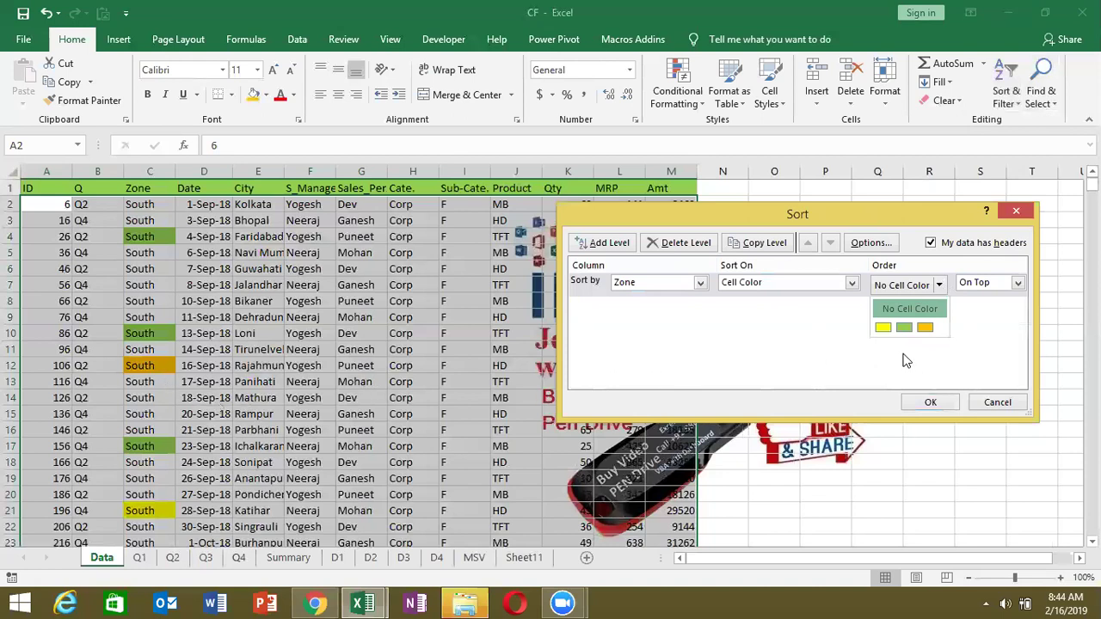
left_click(884, 329)
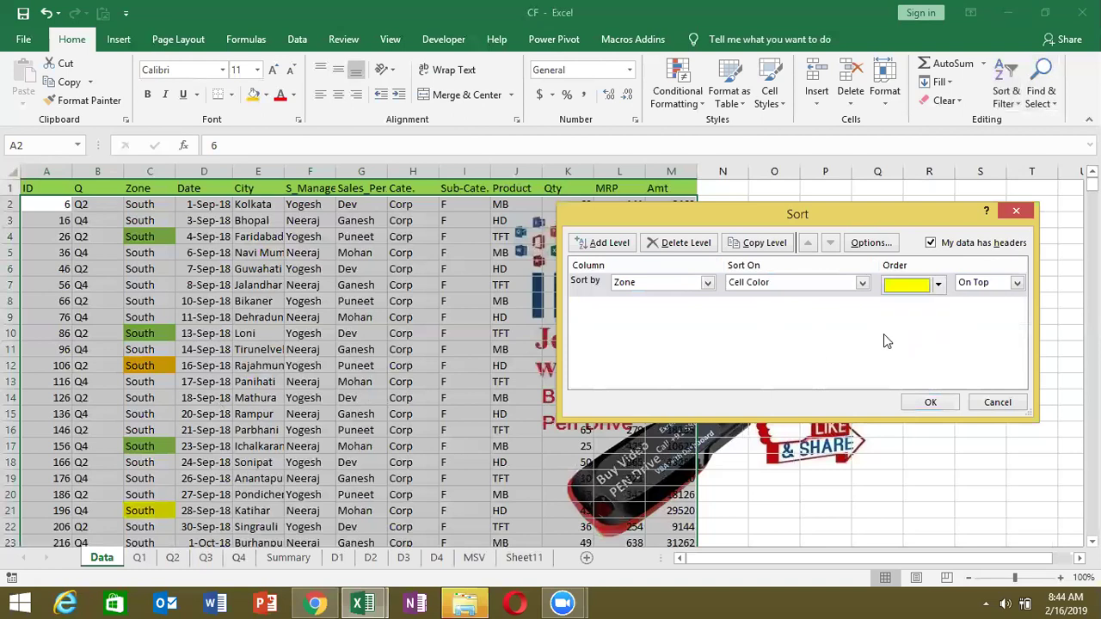
left_click(981, 284)
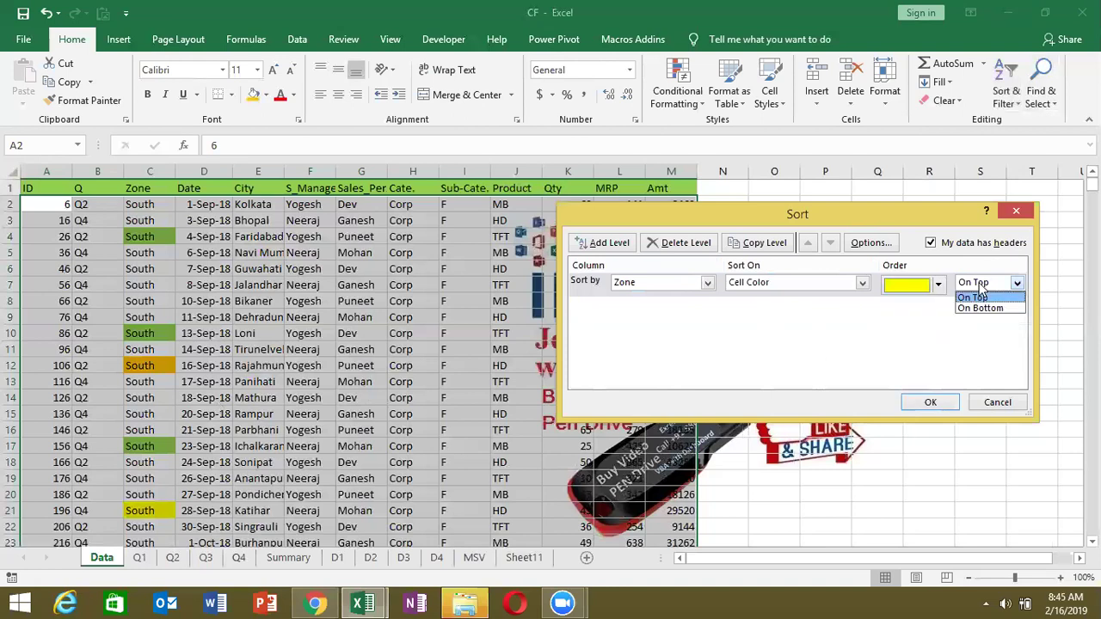
left_click(979, 294)
left_click(943, 402)
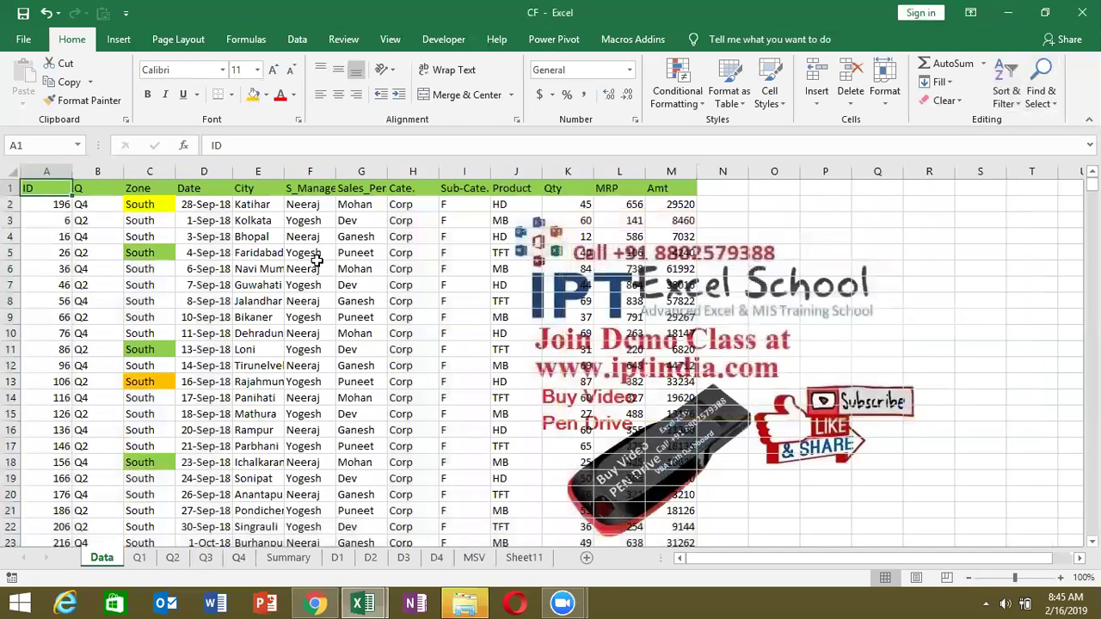
- Confirm the yellow Zone row is first and reopen Custom Sort to adjust its levels
left_click(164, 209)
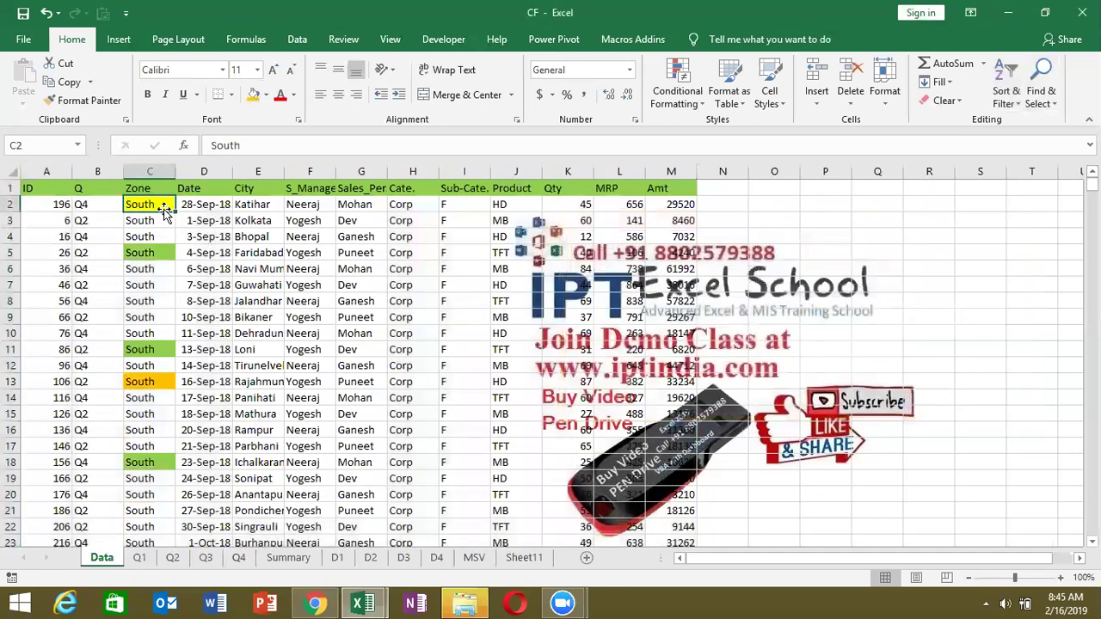
left_click(48, 188)
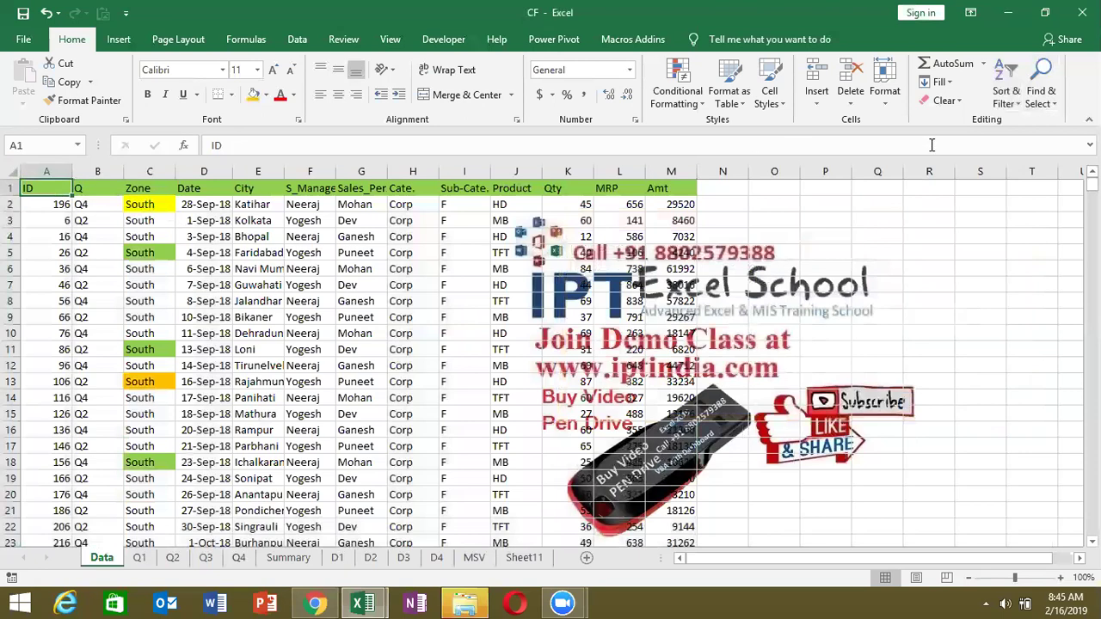
left_click(1007, 96)
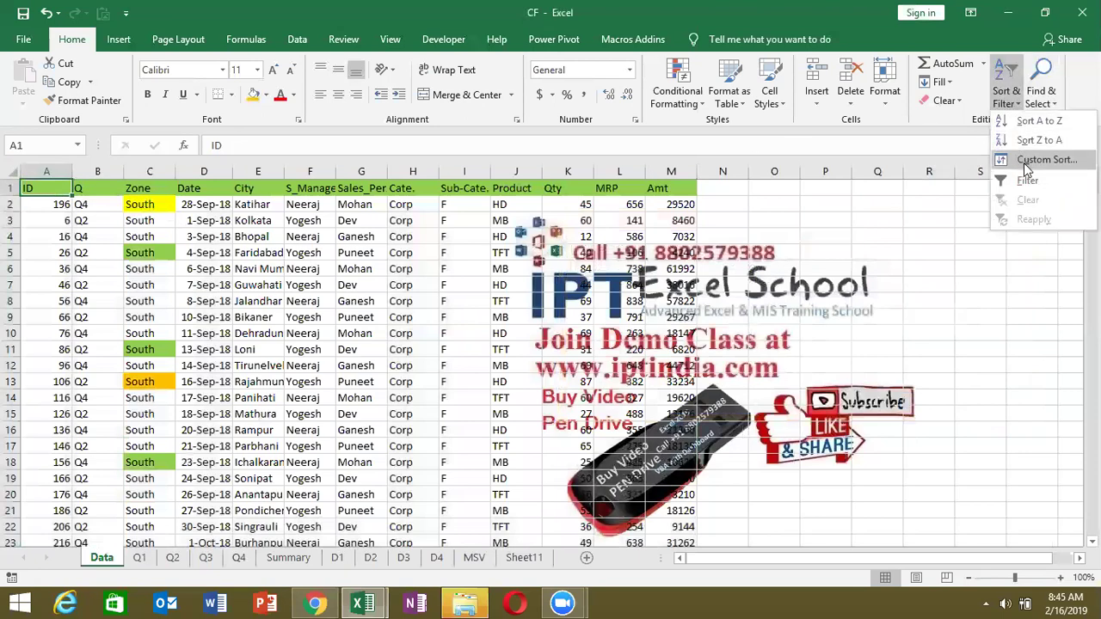
left_click(1026, 161)
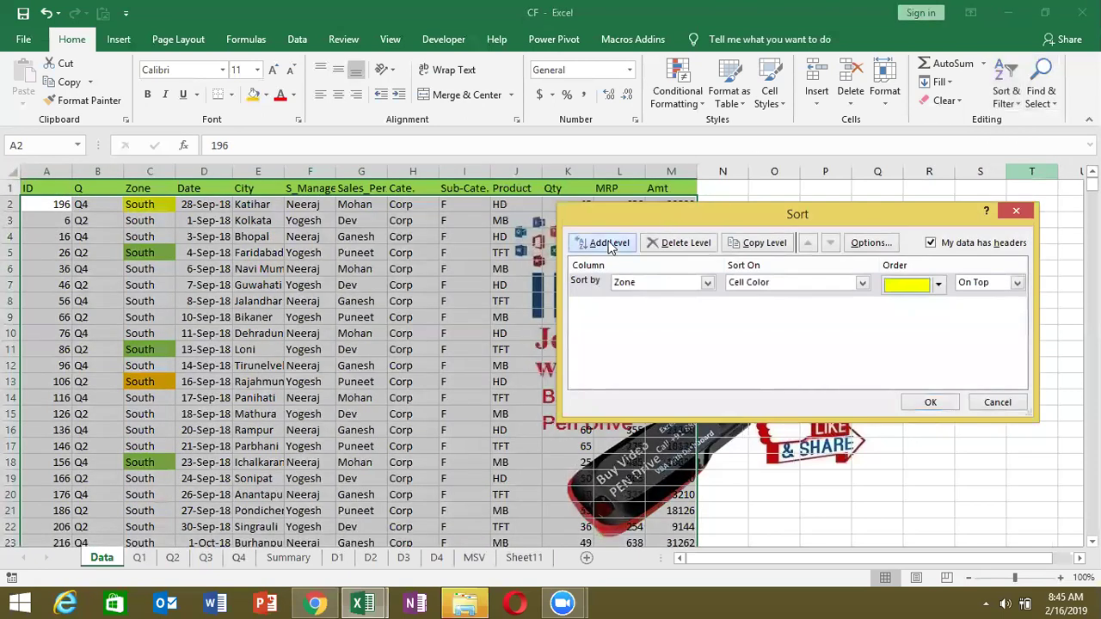
left_click(610, 244)
left_click(609, 243)
left_click(651, 244)
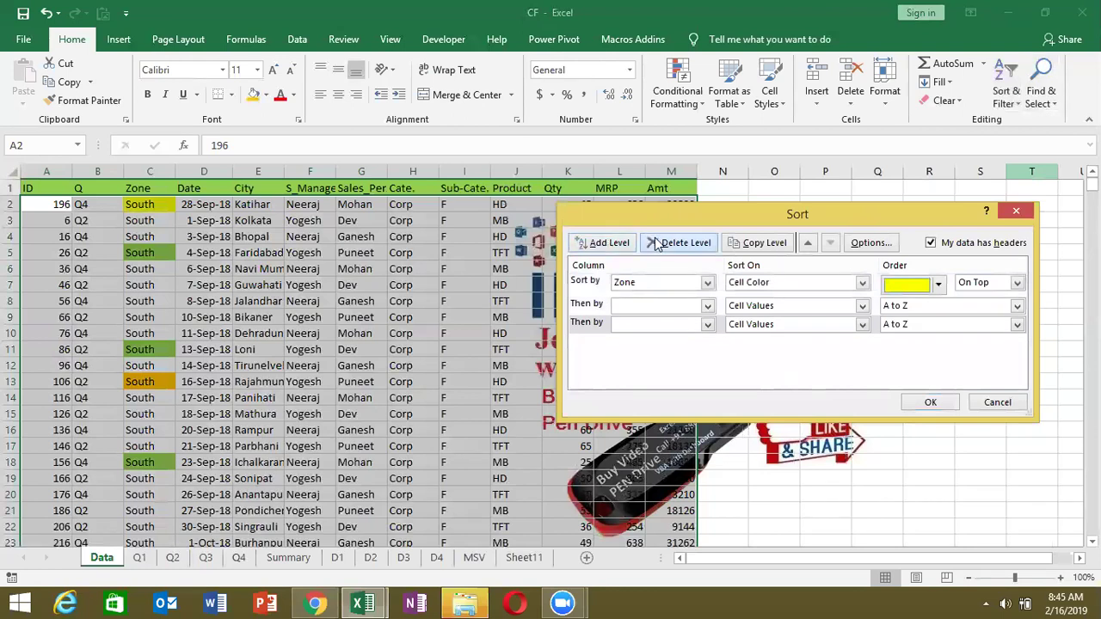
- Add a Then by Zone level on Cell Color with green on top and apply it
left_click(654, 306)
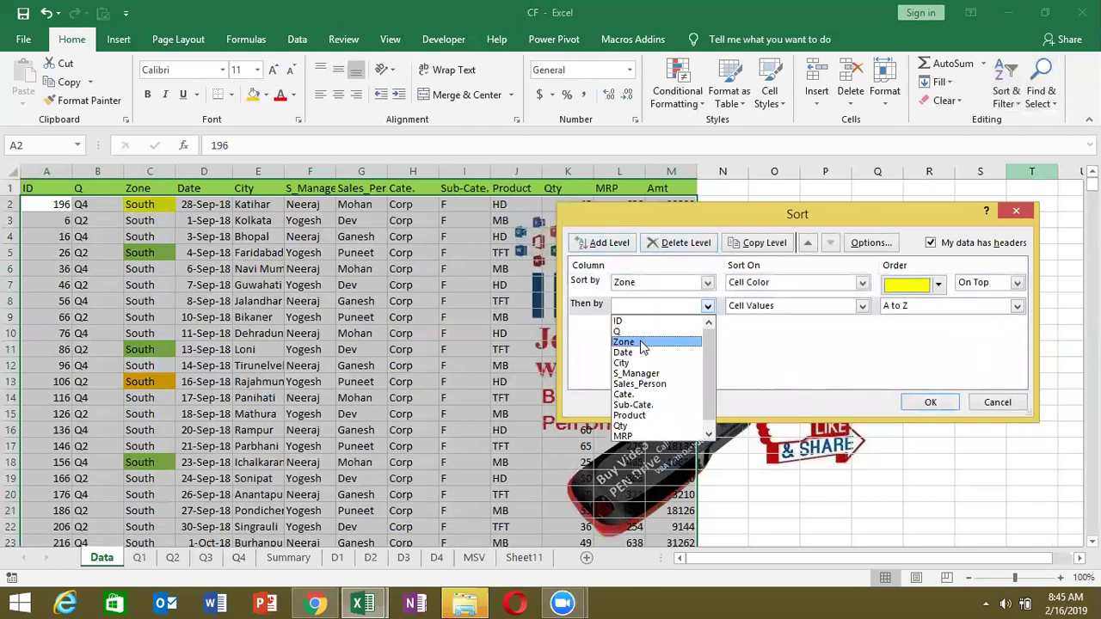
left_click(641, 341)
left_click(761, 312)
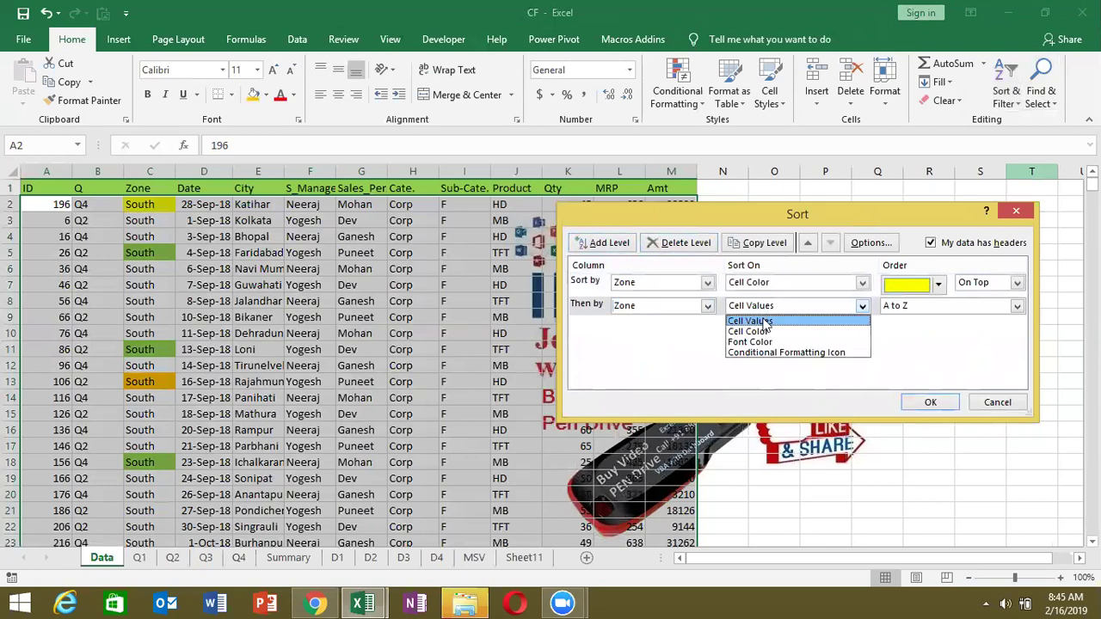
left_click(766, 335)
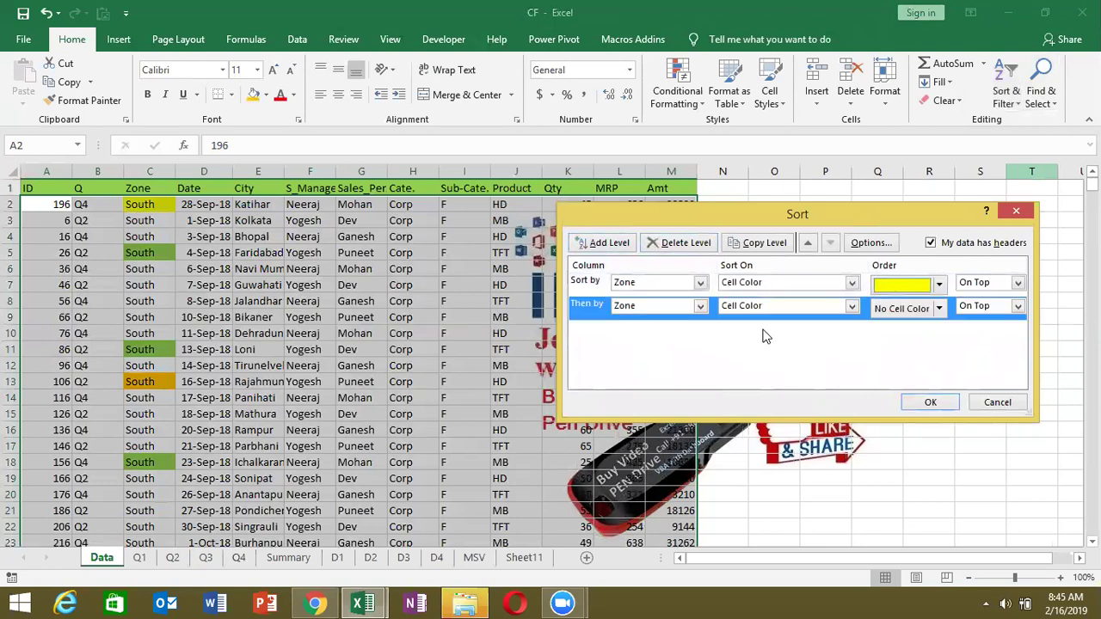
left_click(938, 309)
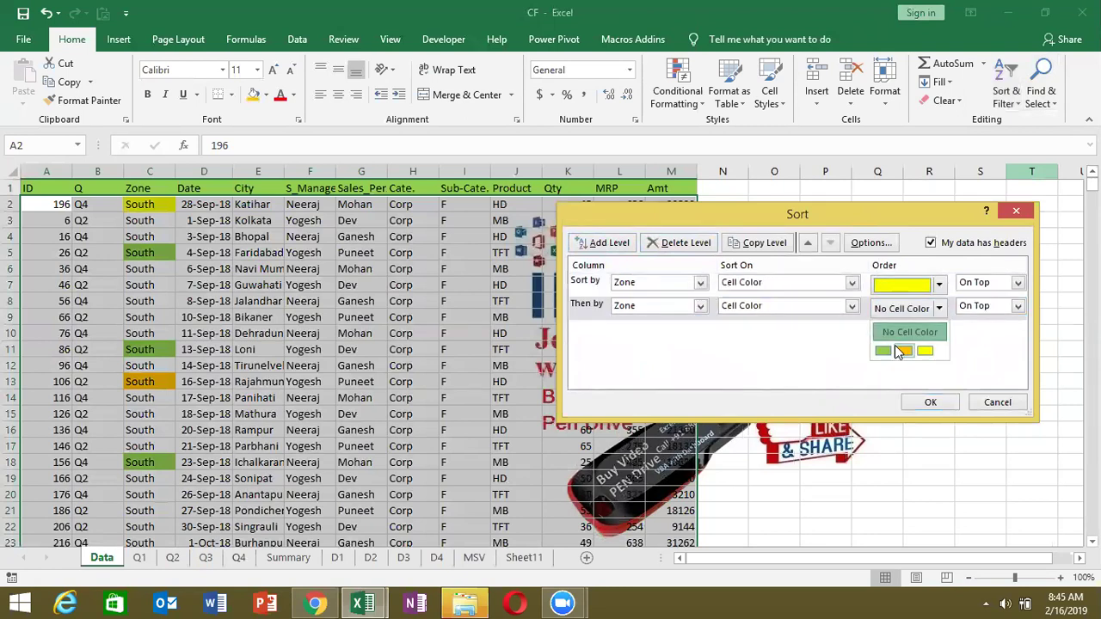
left_click(904, 350)
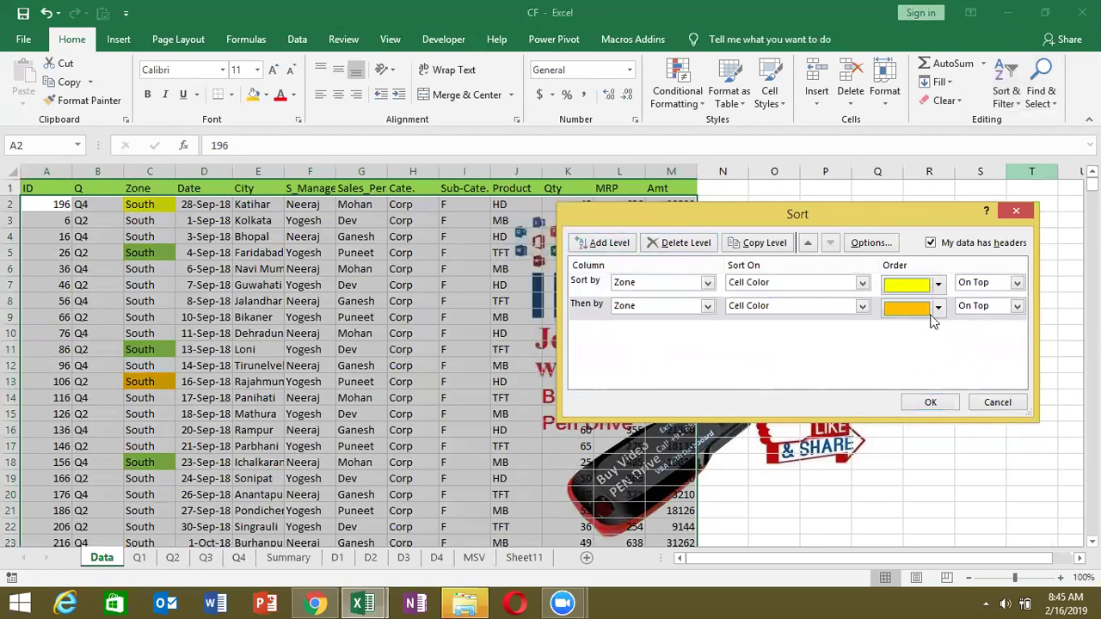
left_click(937, 312)
left_click(894, 351)
left_click(922, 405)
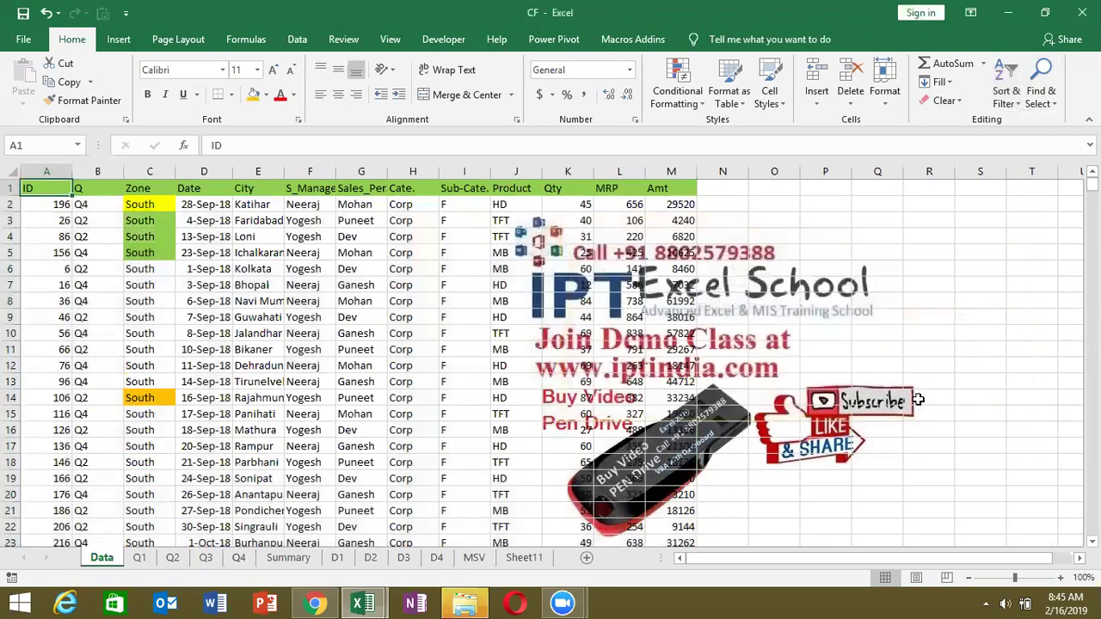
- Apply the 3 Symbols icon set (check, exclamation, cross) to Qty column K
left_click_drag(153, 210, 155, 244)
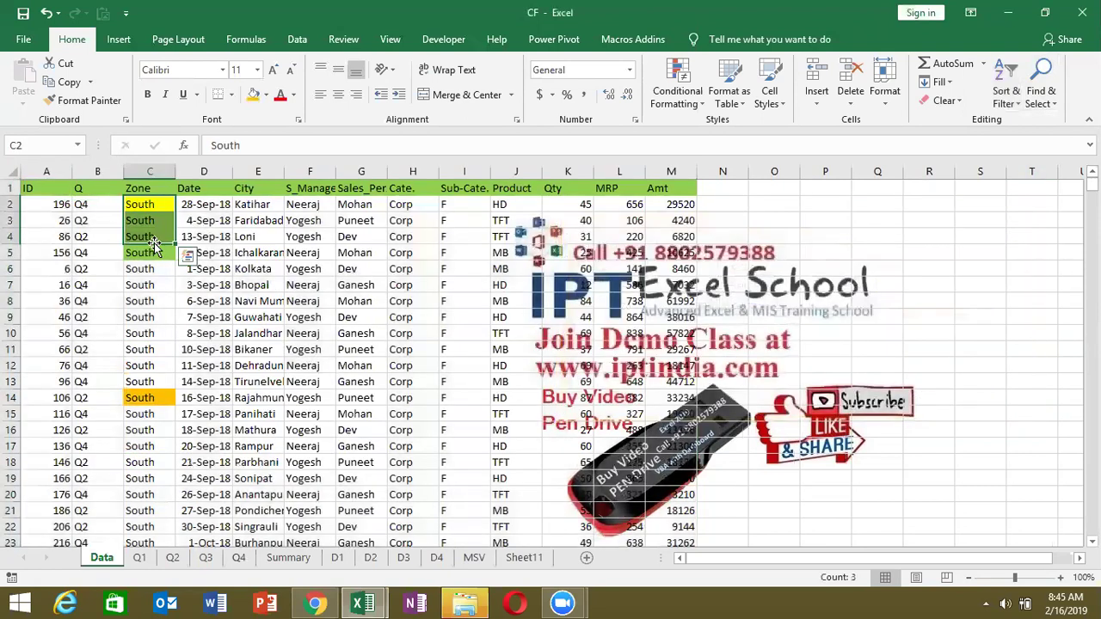
left_click(574, 165)
left_click(677, 86)
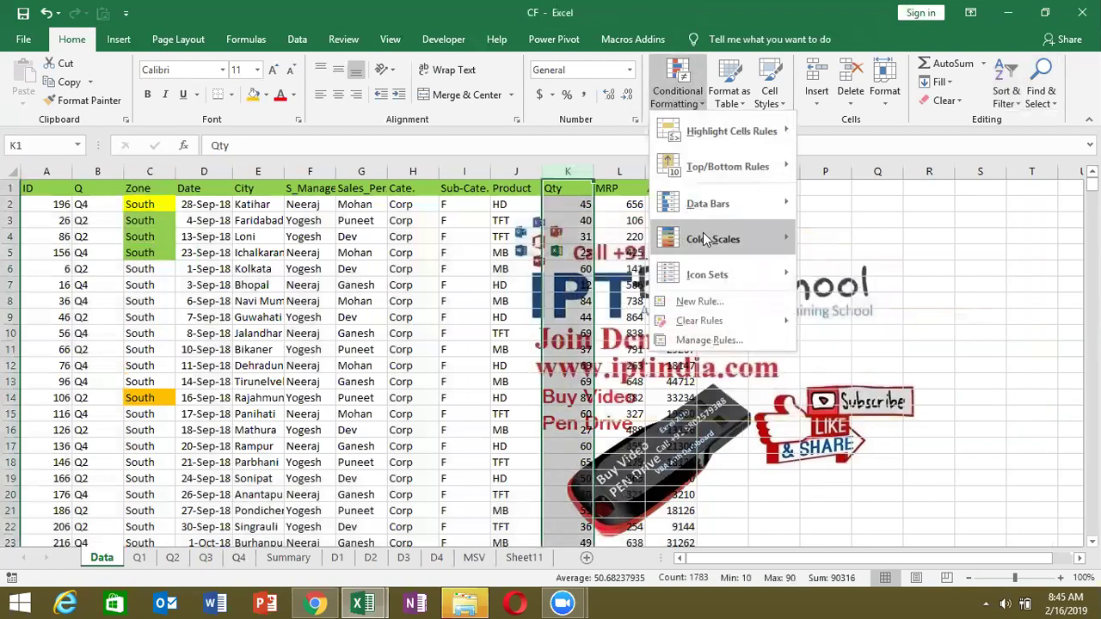
mouse_move(707, 275)
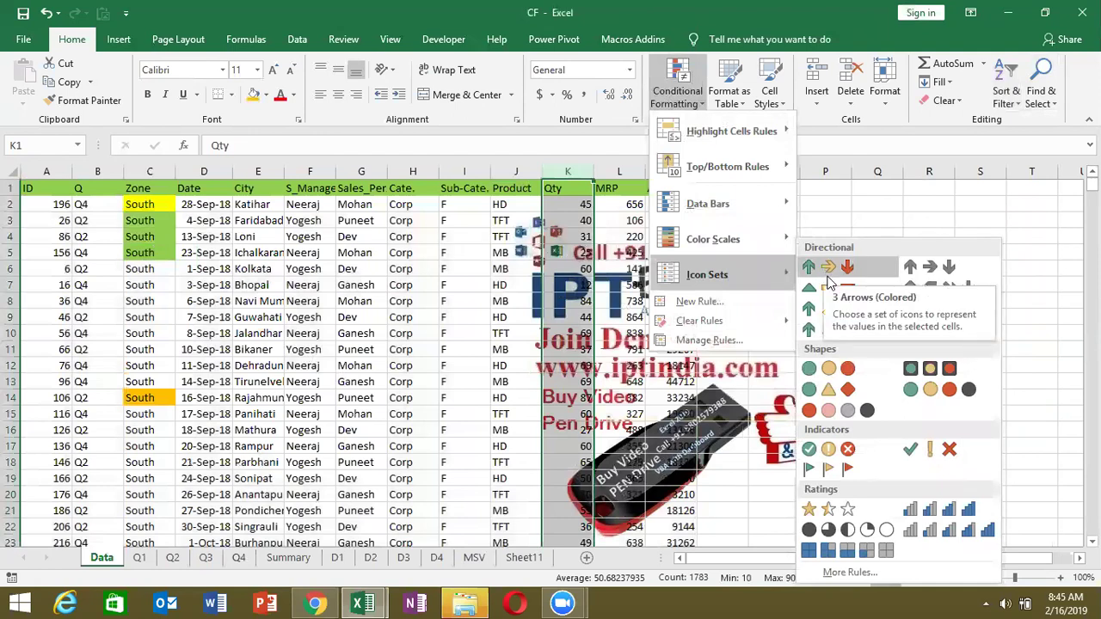
left_click(939, 449)
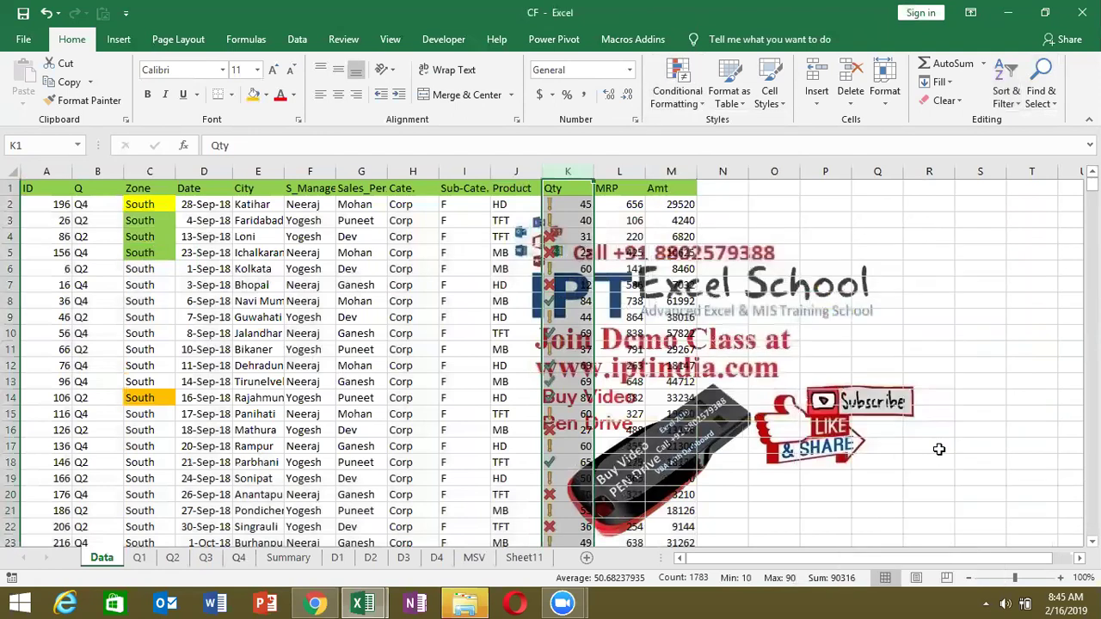
- Delete the second Zone colour level in Custom Sort
left_click(413, 191)
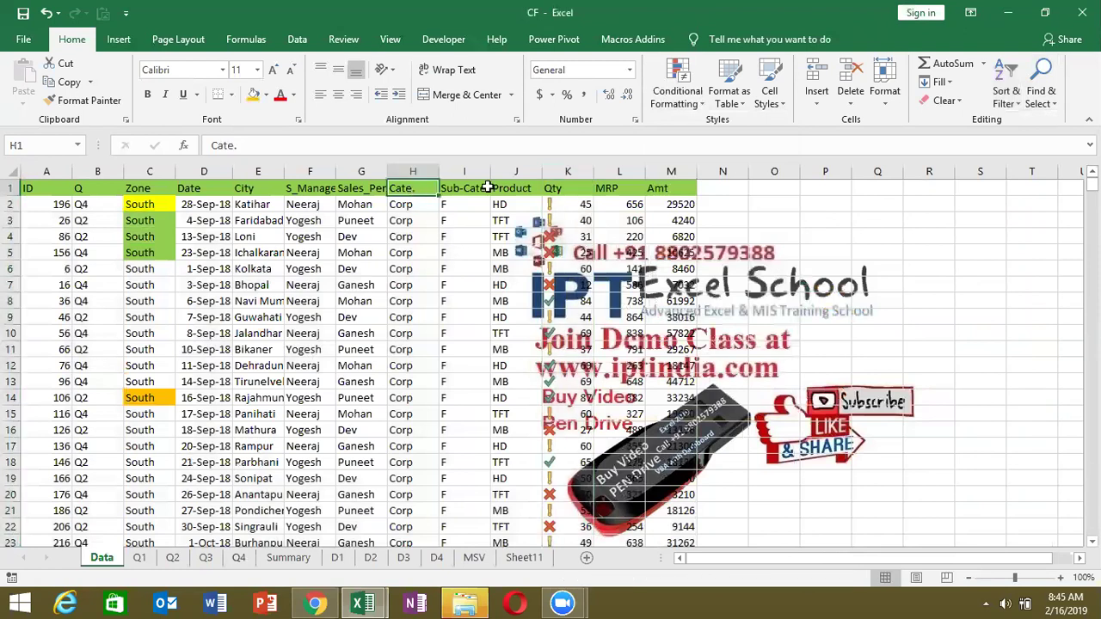
left_click(1003, 95)
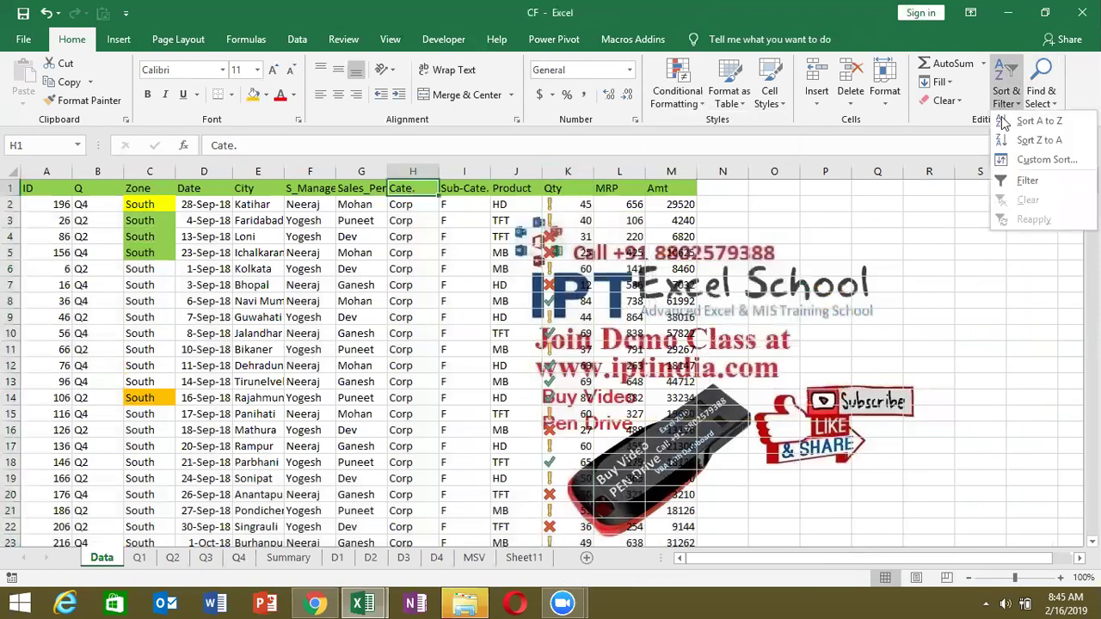
left_click(1020, 163)
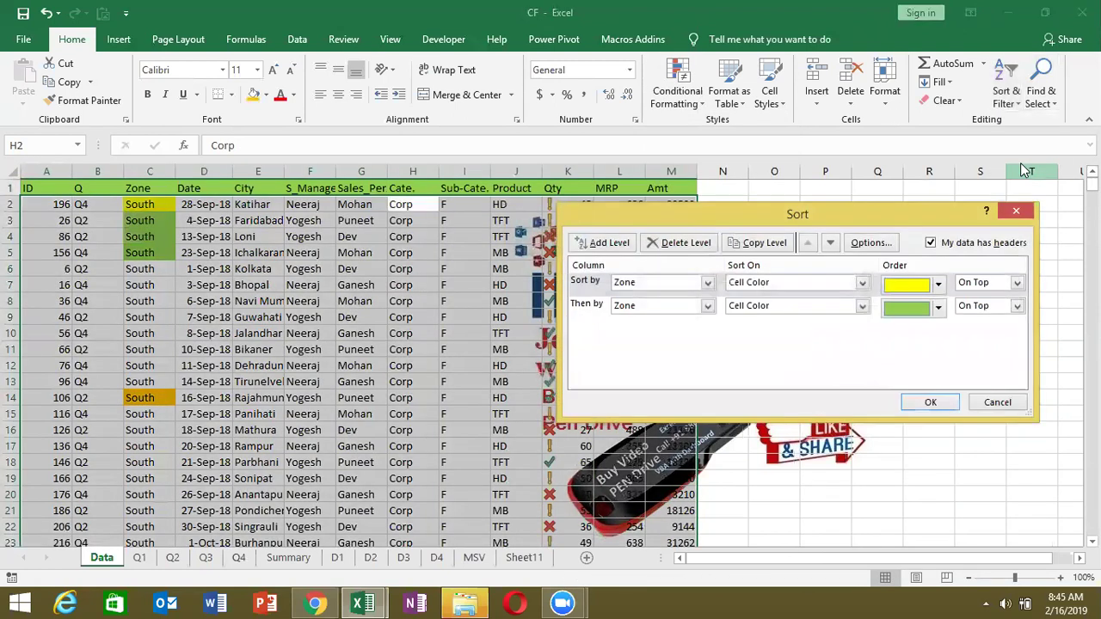
left_click(578, 308)
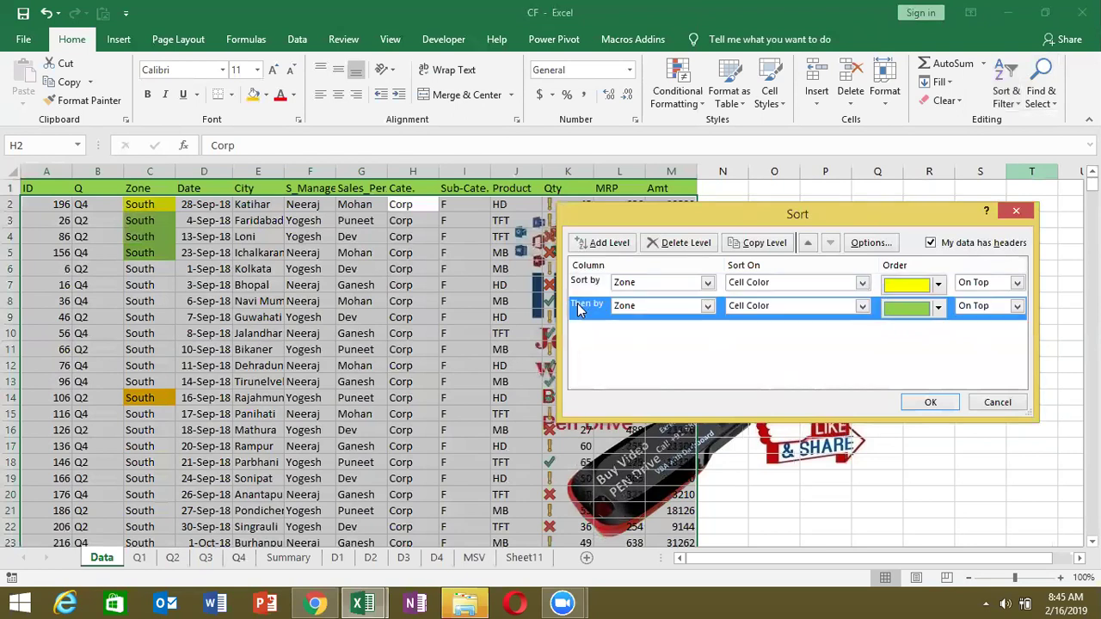
left_click(684, 246)
- Sort by Qty on the conditional formatting icon with the green check on top
left_click(671, 289)
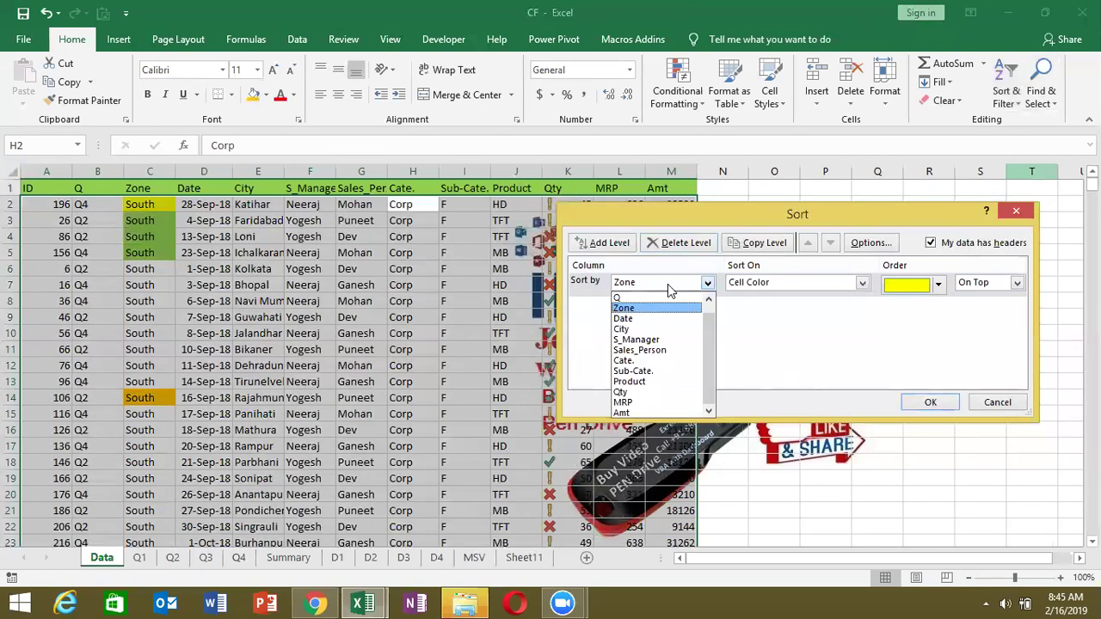
left_click(651, 392)
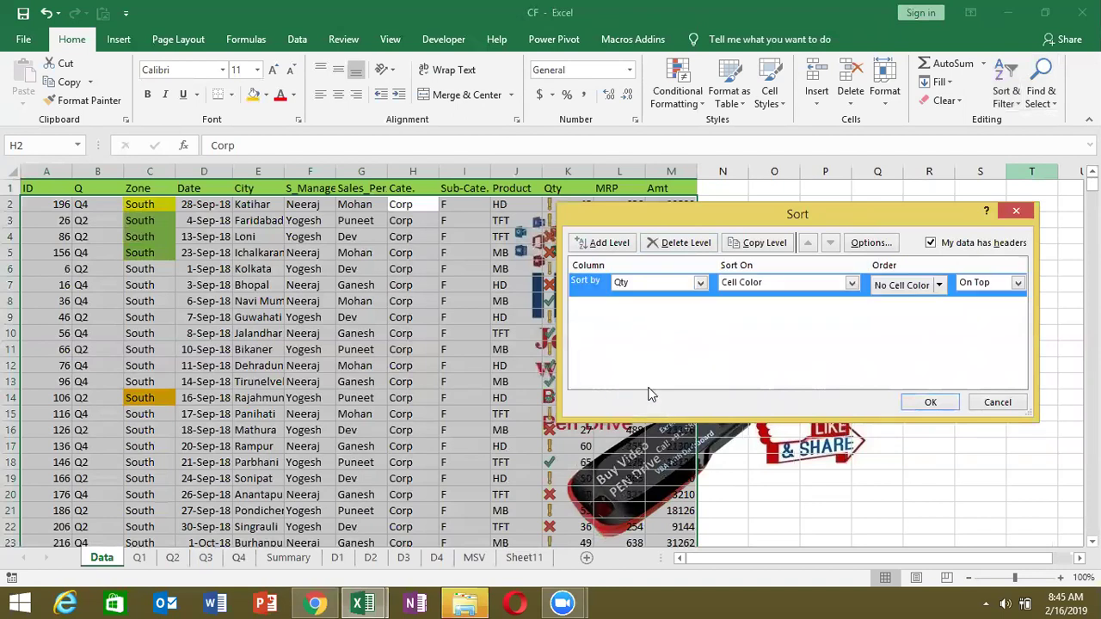
left_click(788, 285)
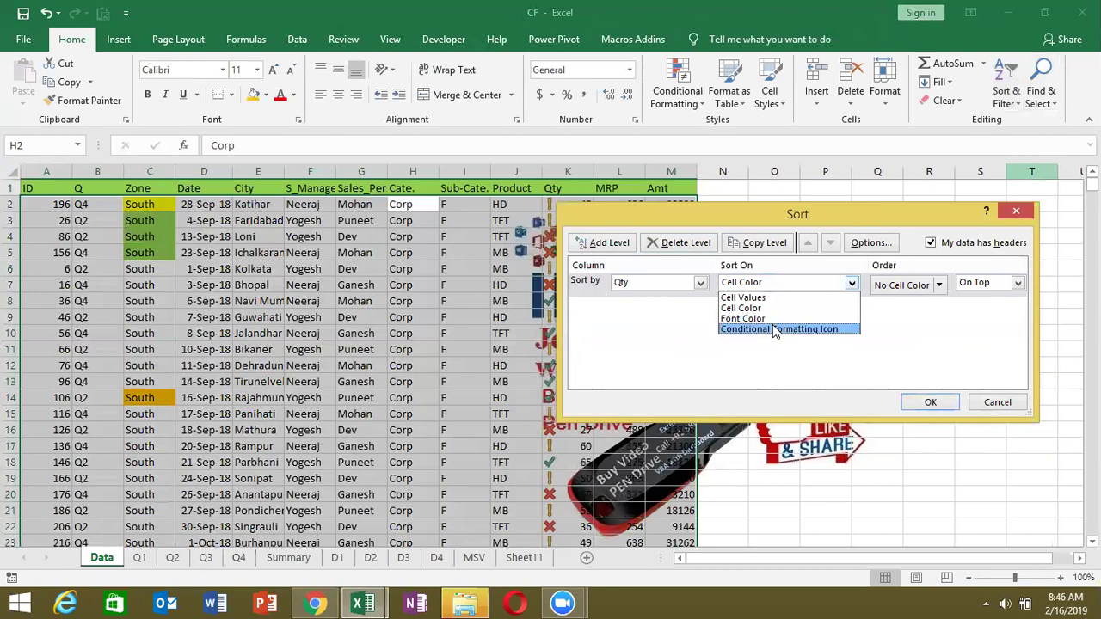
left_click(773, 327)
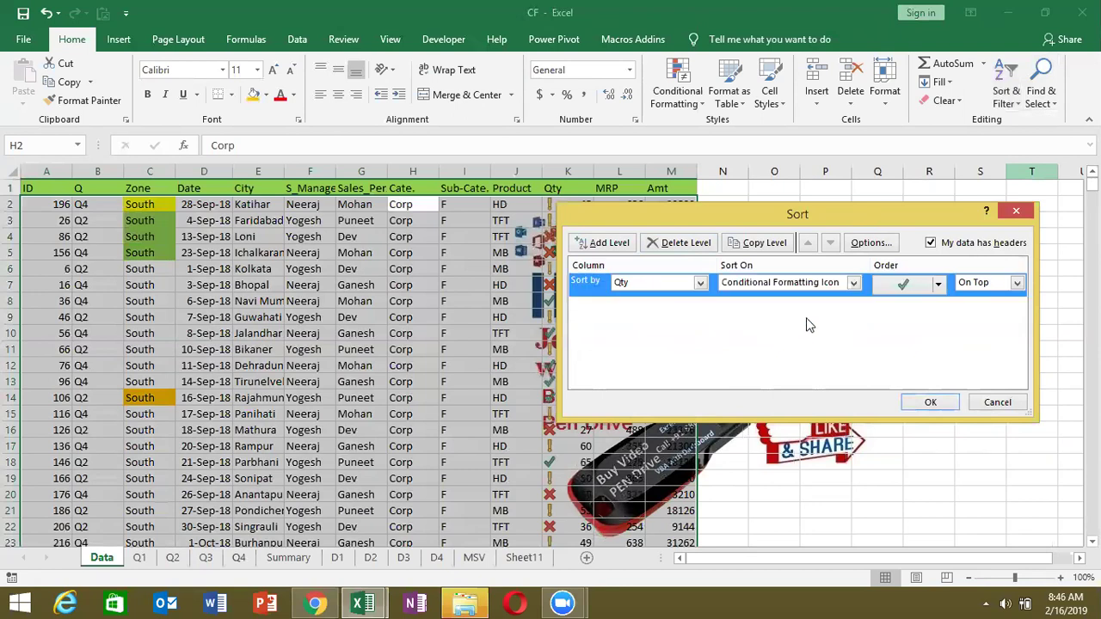
left_click(939, 285)
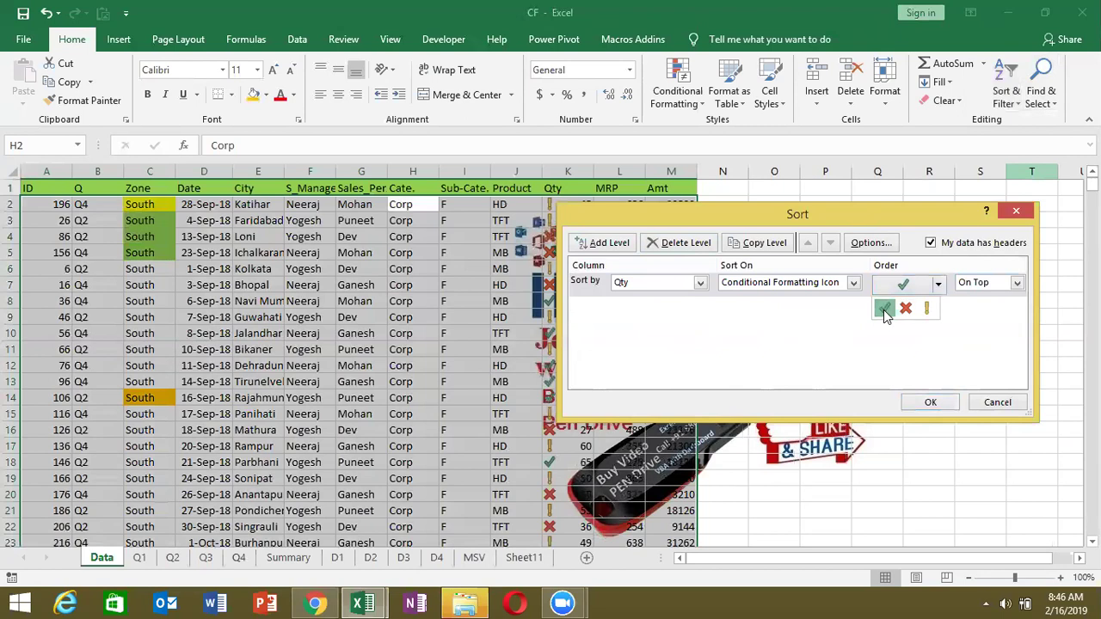
left_click(885, 308)
left_click(931, 402)
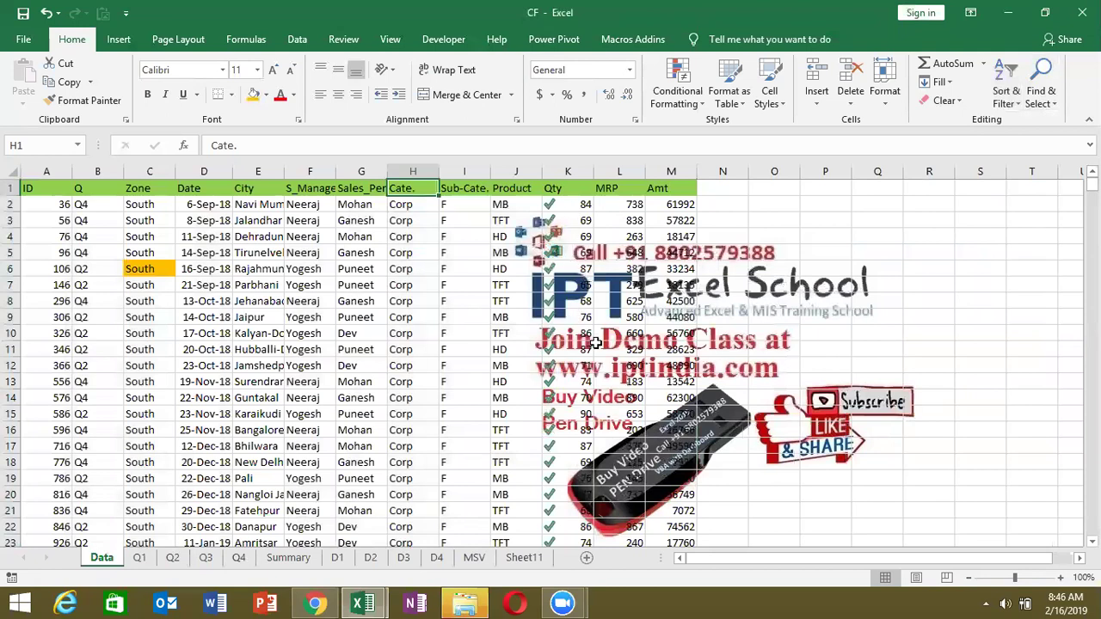
left_click(947, 82)
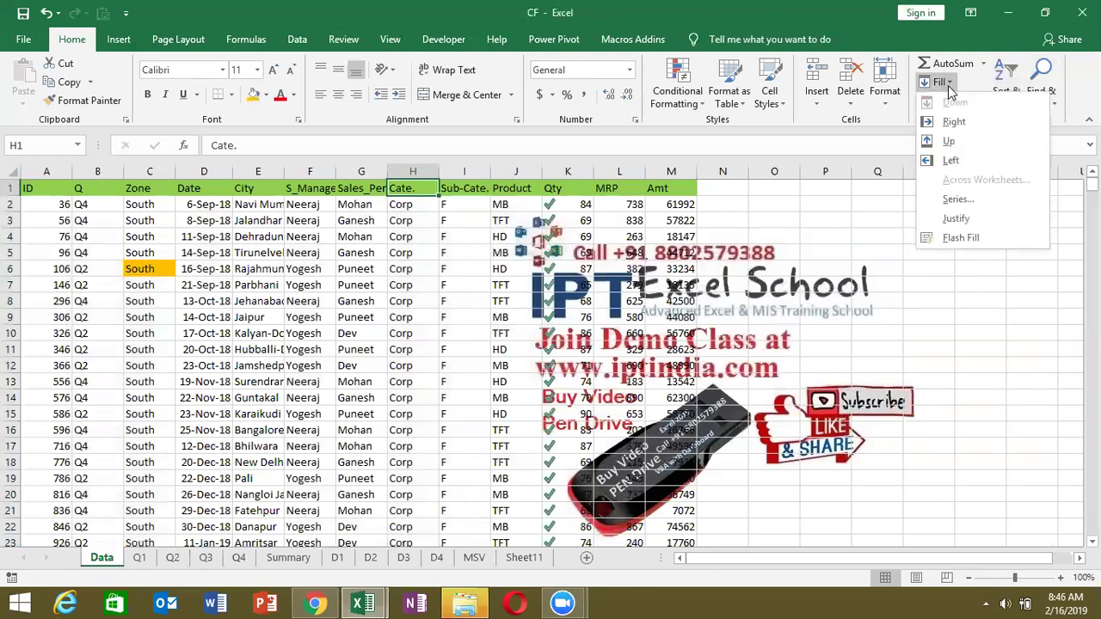
left_click(1006, 79)
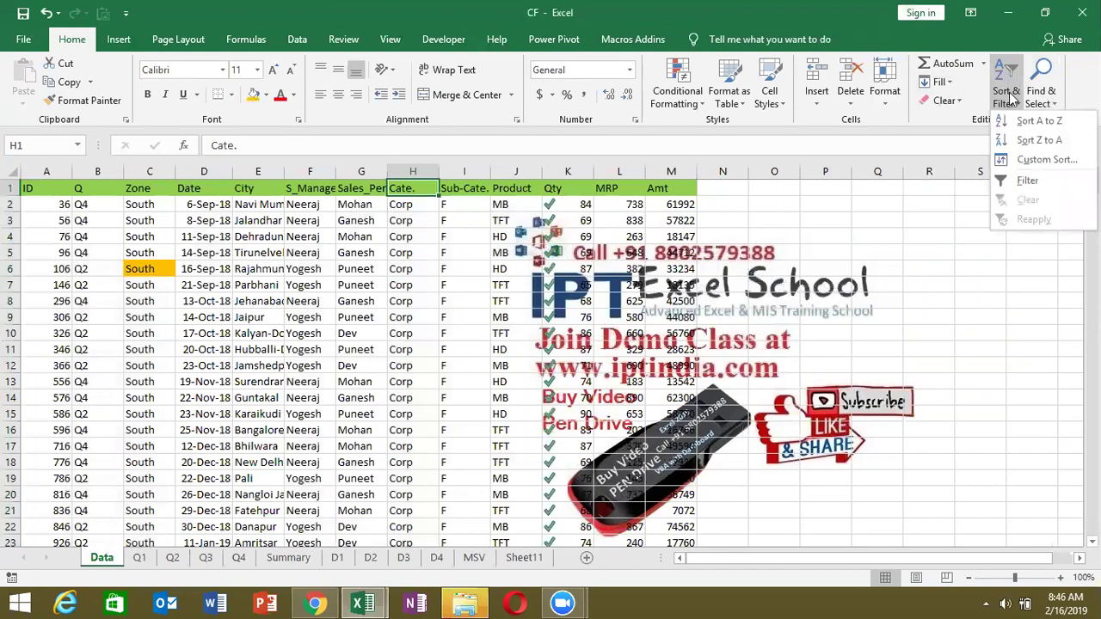
left_click(1045, 159)
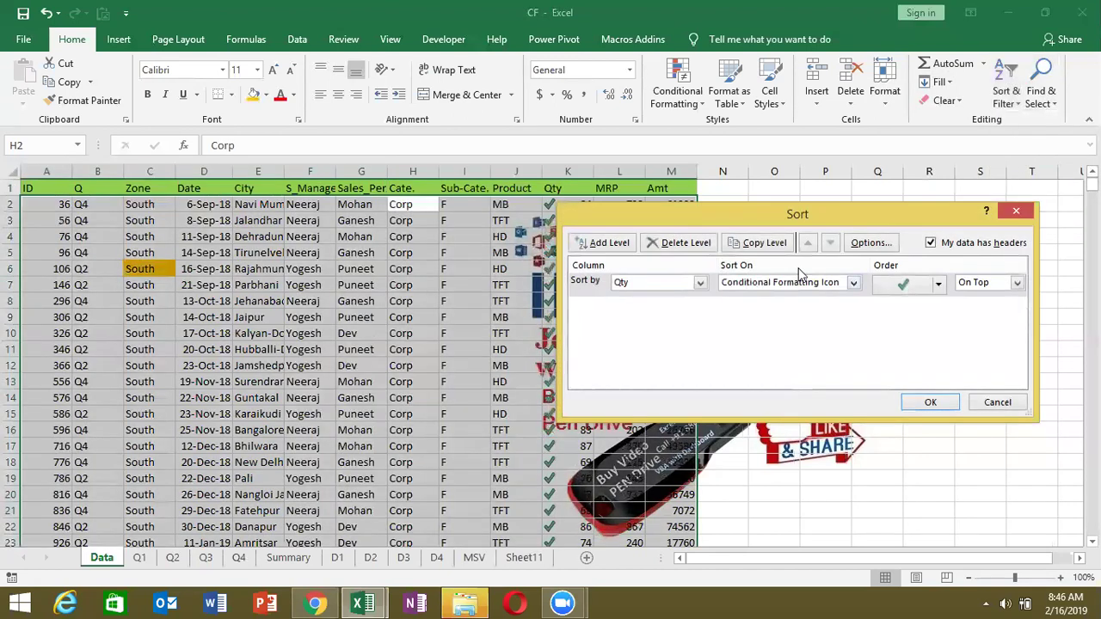
left_click(860, 245)
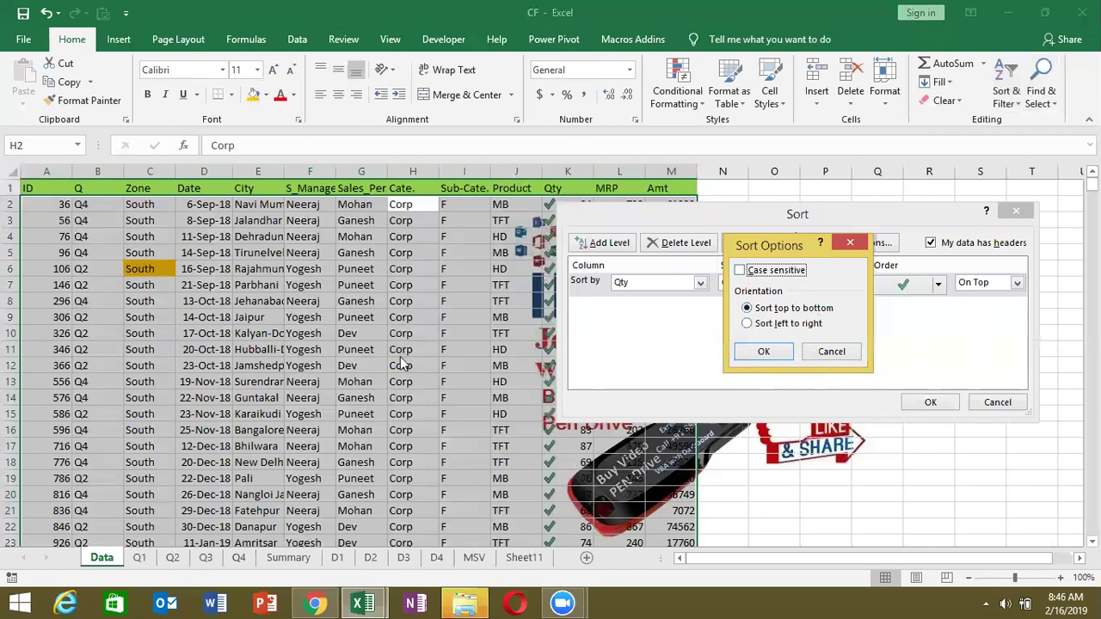
left_click(842, 360)
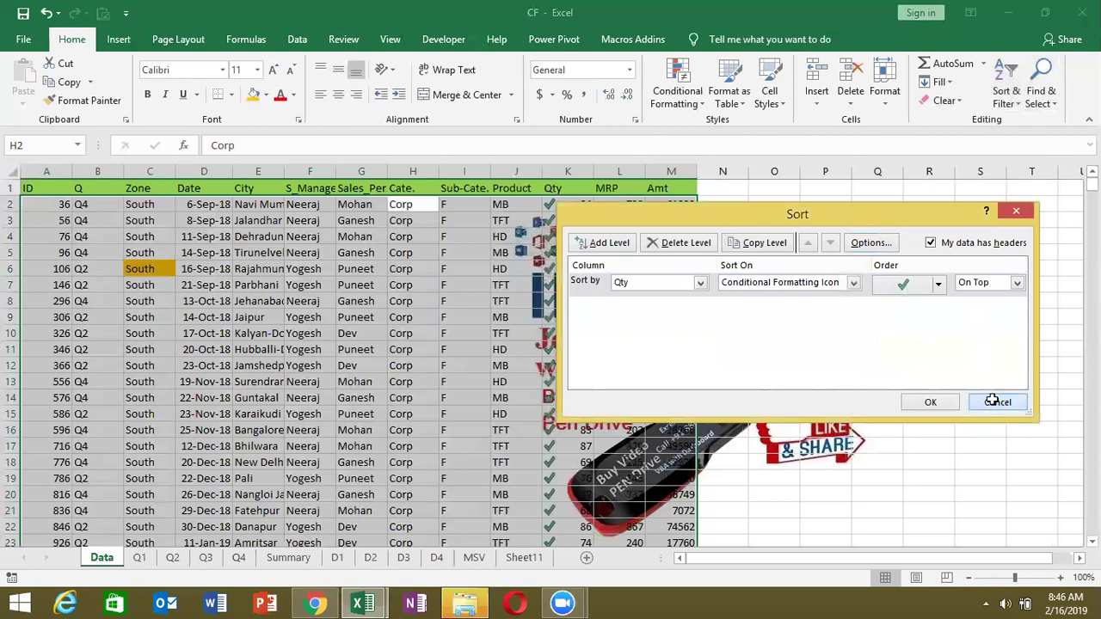
left_click(995, 401)
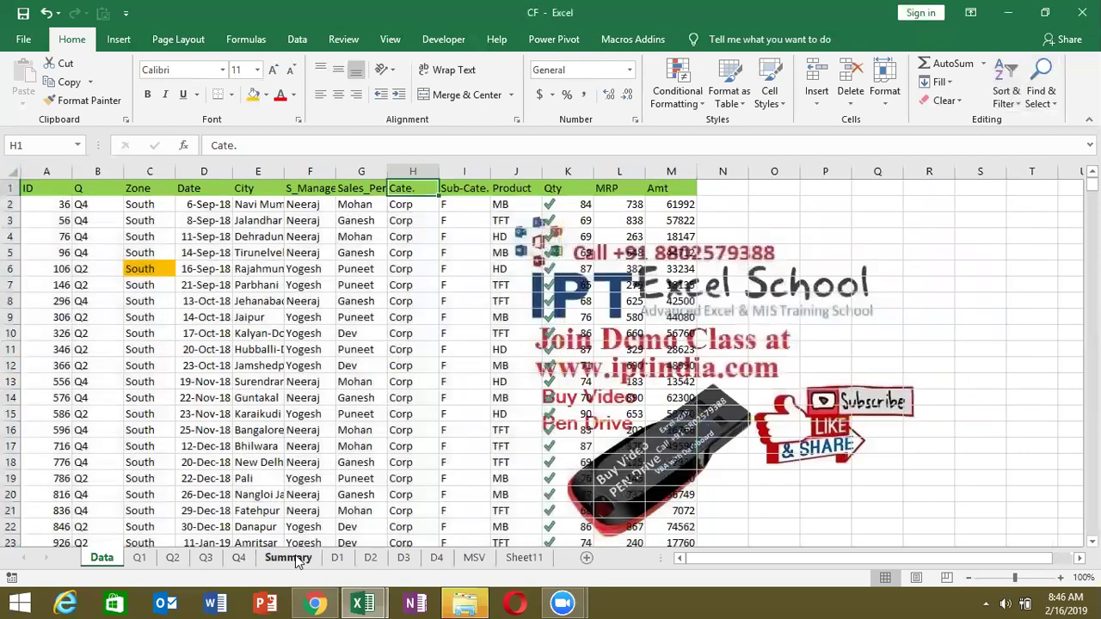
- Add a new blank worksheet after Sheet11
right_click(102, 563)
left_click(146, 372)
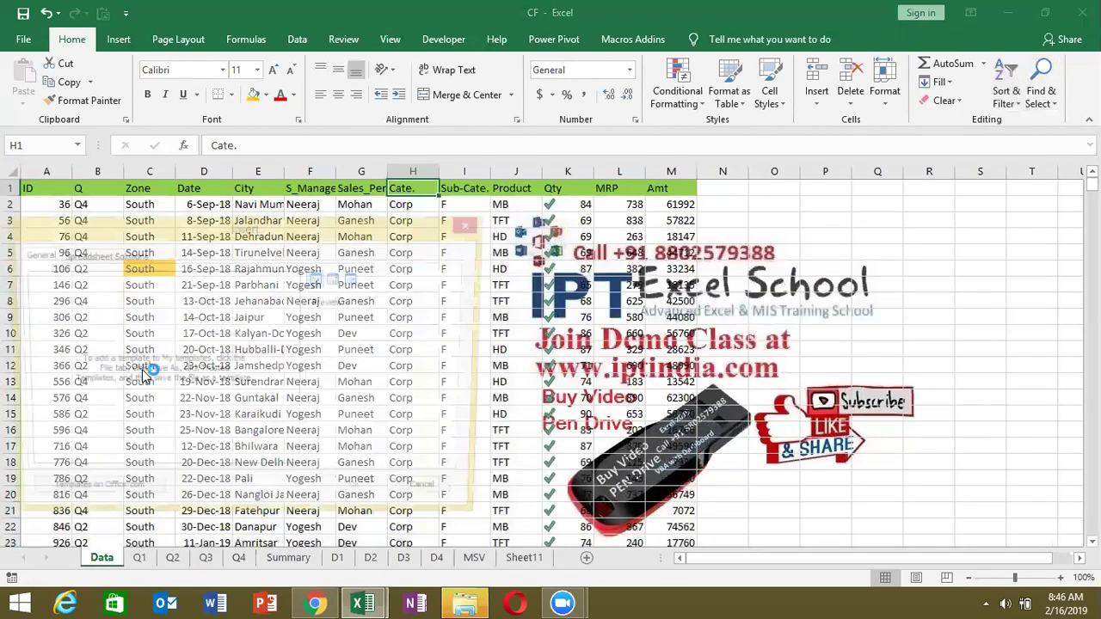
key("Escape")
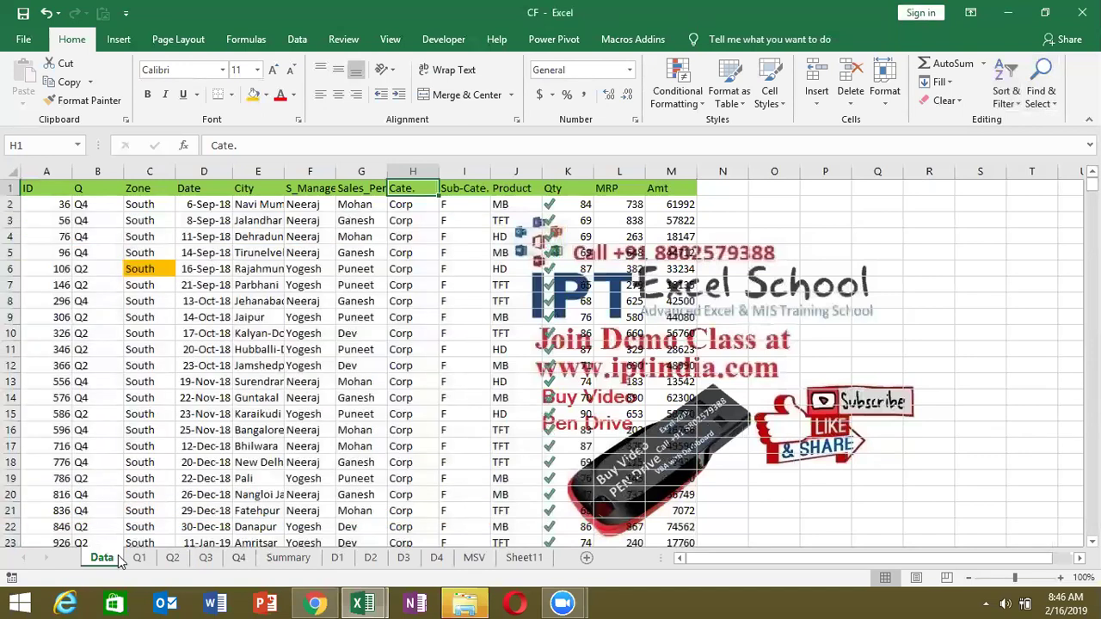
left_click(514, 559)
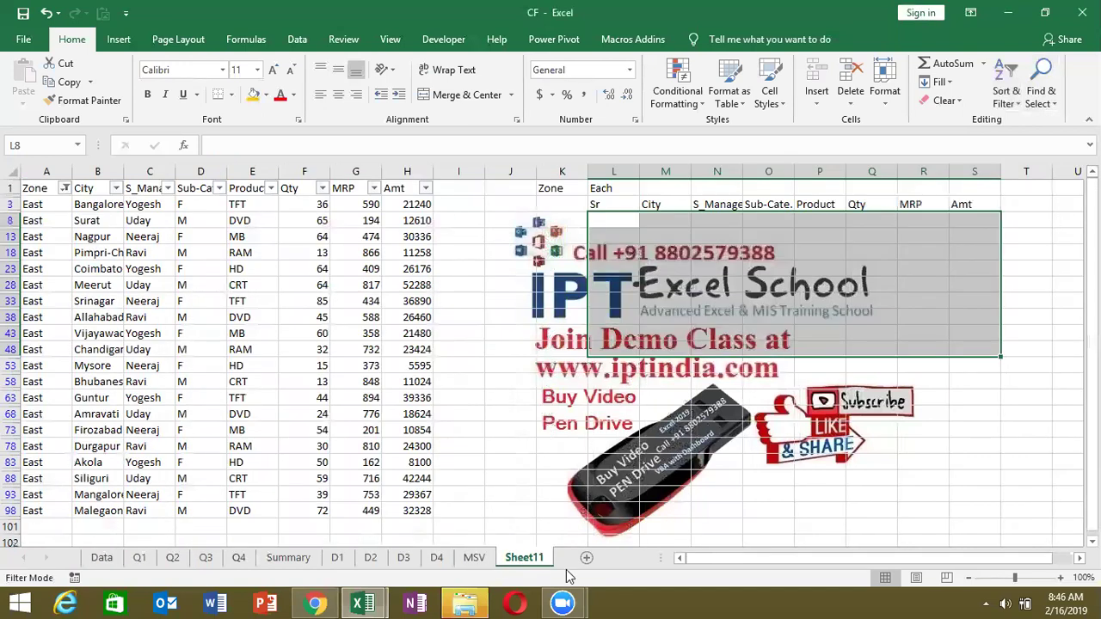
left_click(585, 558)
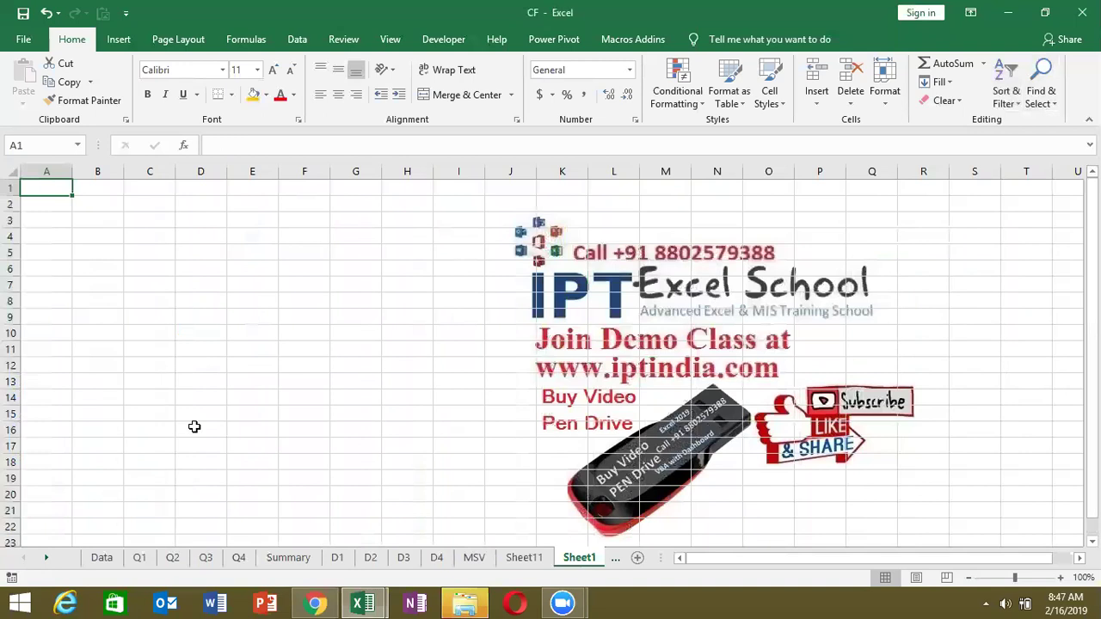
- Label A1 Month and A2 Sales, and fill months Jan through Jul across B1:H1
type("Month")
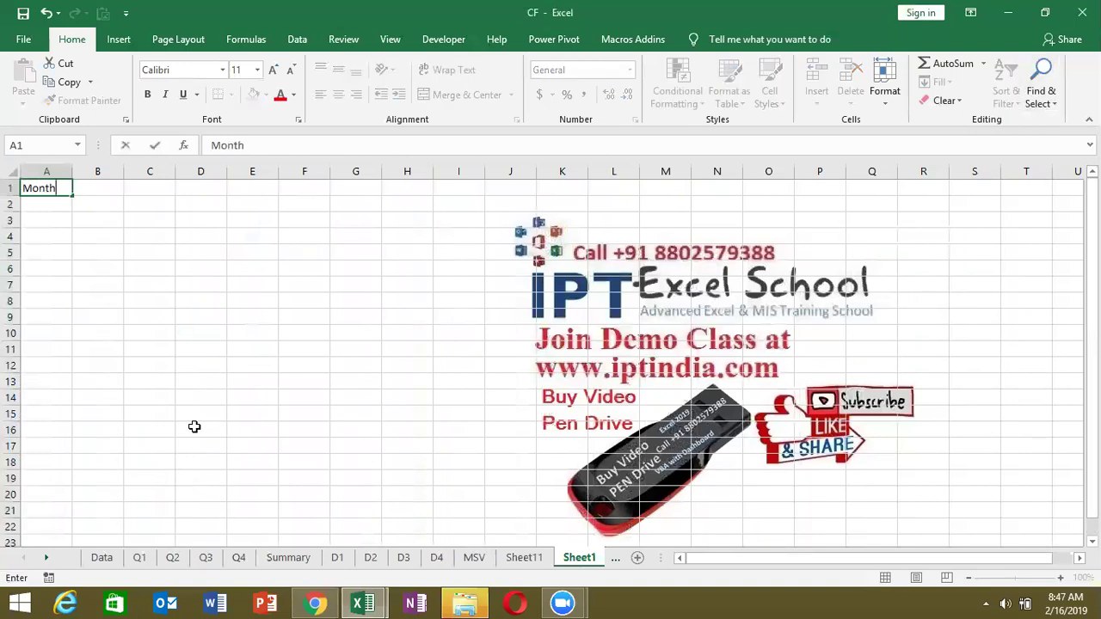
key("Return")
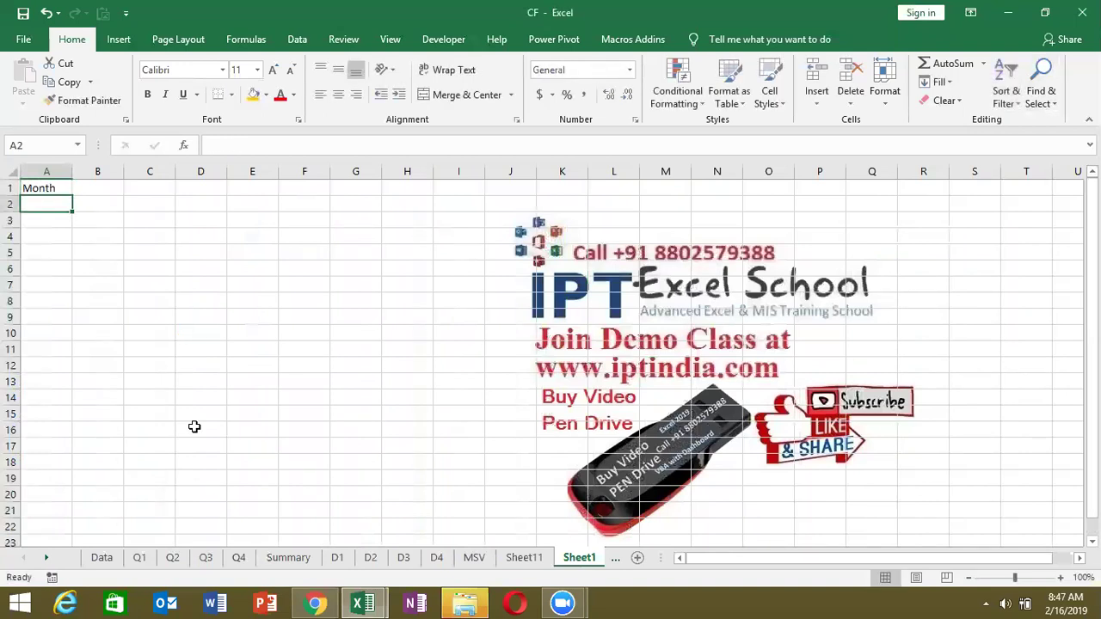
type("Sales")
key("Up")
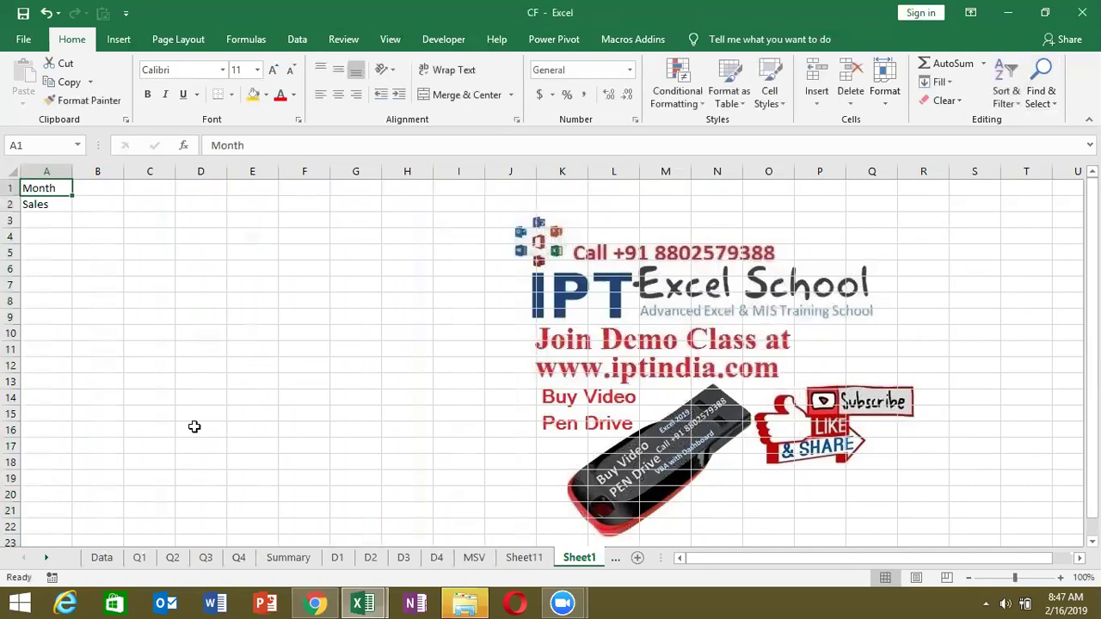
key("Right")
type("Jan")
key("Return")
key("Up")
left_click_drag(124, 197, 421, 223)
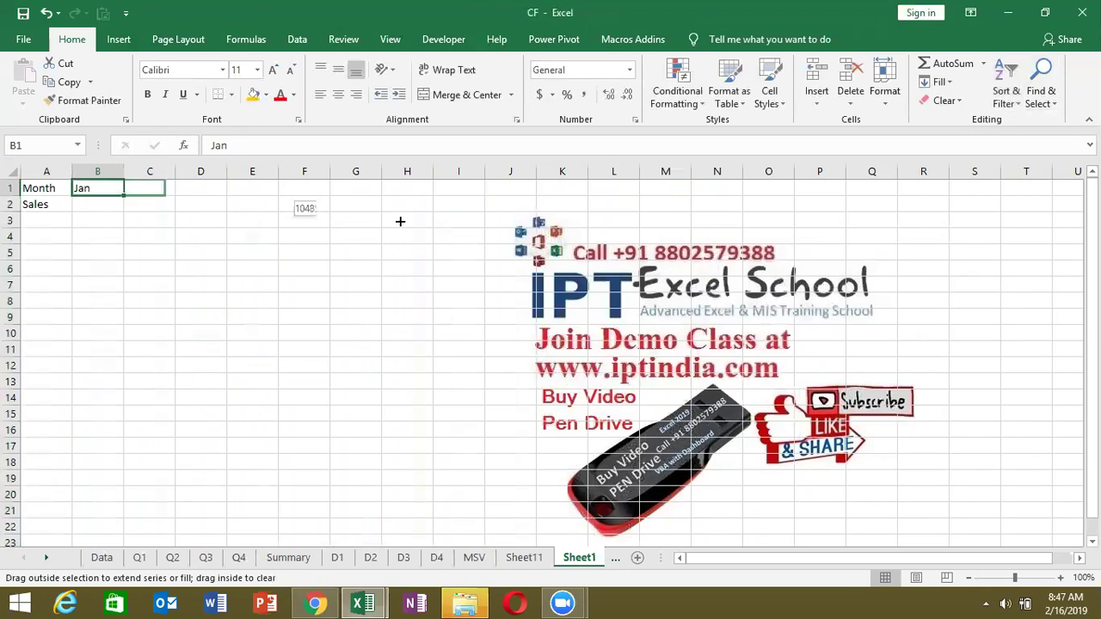
- Enter Jan–Jul sales 85, 98, 78, 65, 25, 85, 65 and select the Month/Sales table
left_click(110, 203)
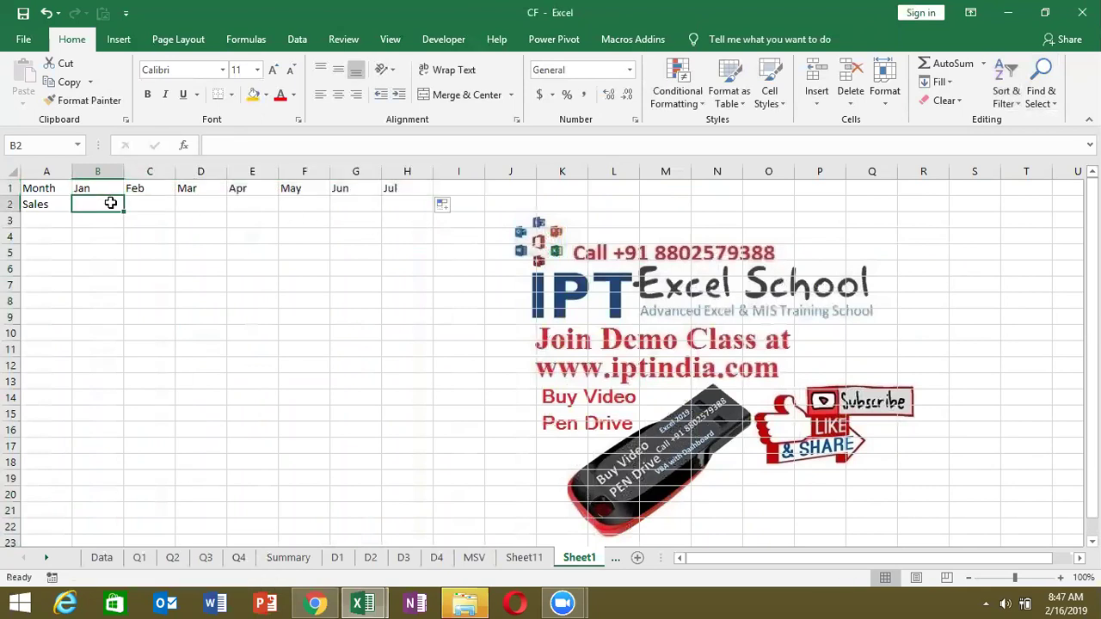
type("65")
key("Tab")
type("98")
key("Tab")
type("78\t65\t25\t85")
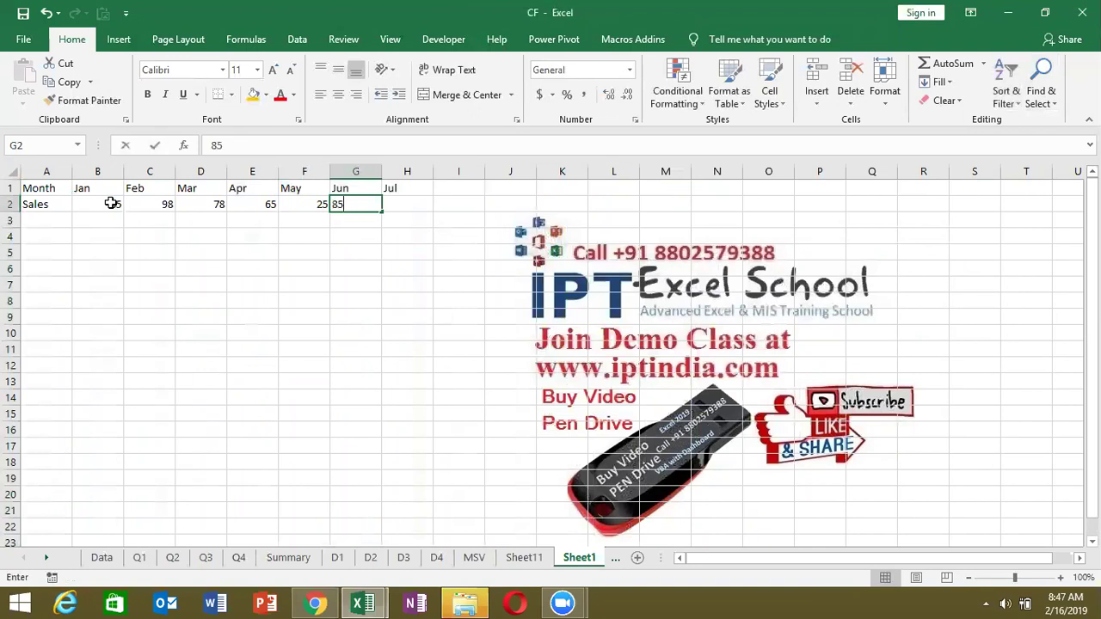
key("Tab")
type("65")
key("Return")
left_click_drag(113, 216, 426, 201)
key("Return")
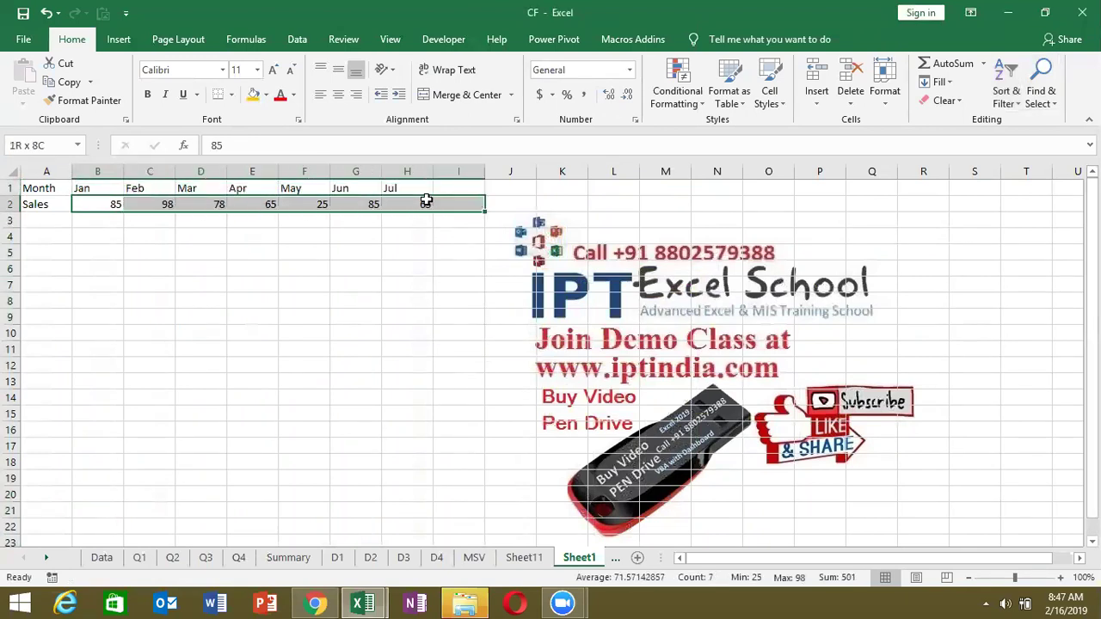
mouse_move(91, 187)
left_mouse_down()
mouse_move(276, 183)
mouse_move(410, 202)
left_mouse_up()
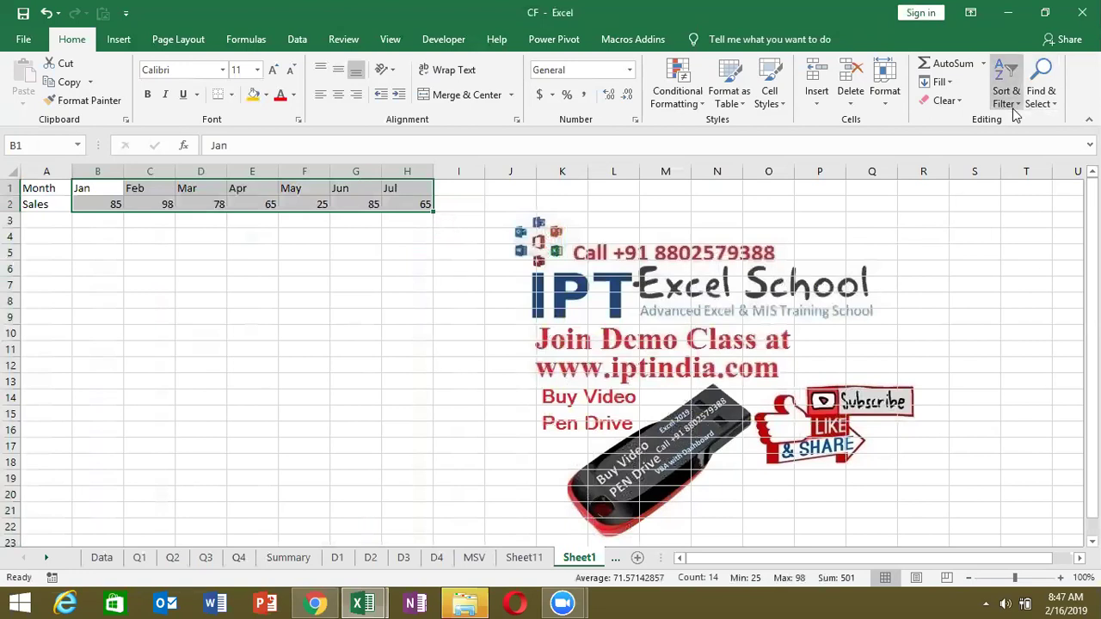
- Sort the table left to right by Row 2 (Sales), smallest to largest
left_click(946, 82)
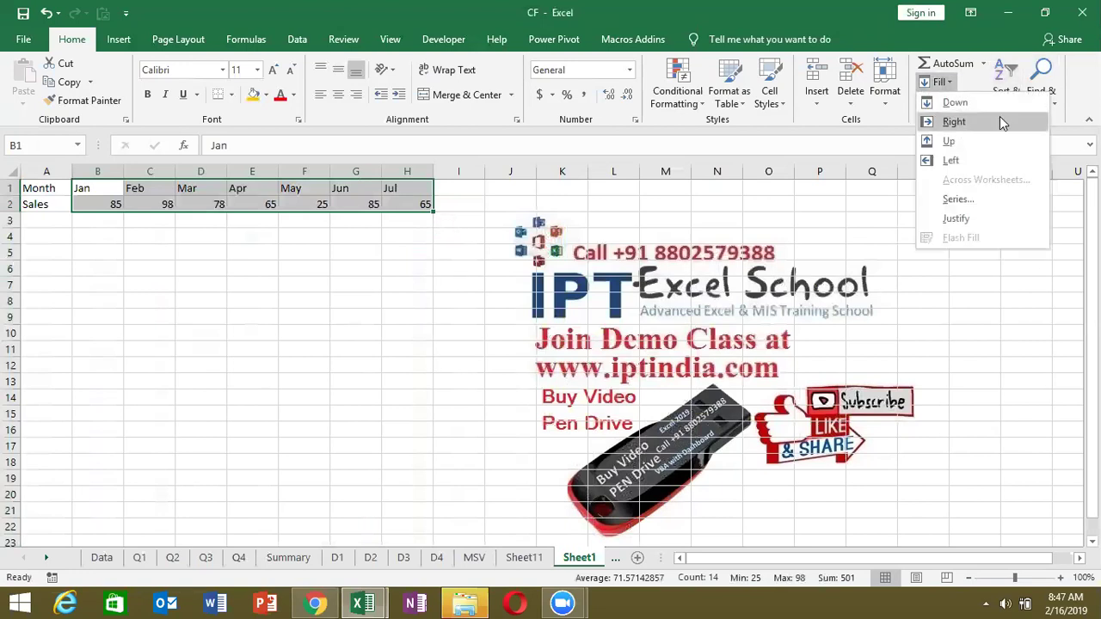
left_click(1005, 93)
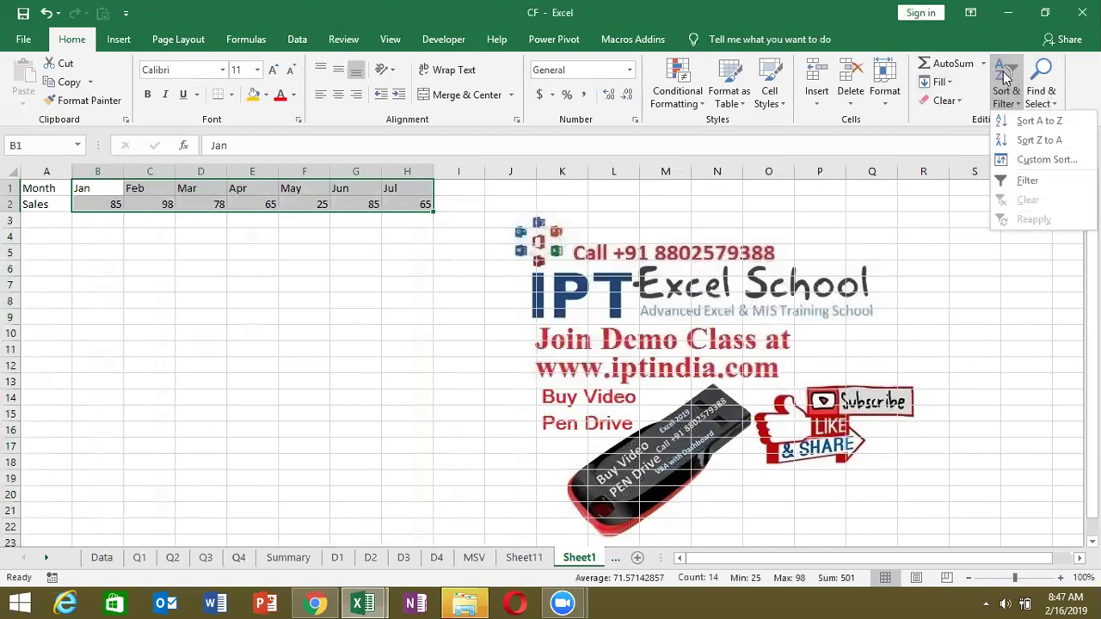
left_click(1024, 160)
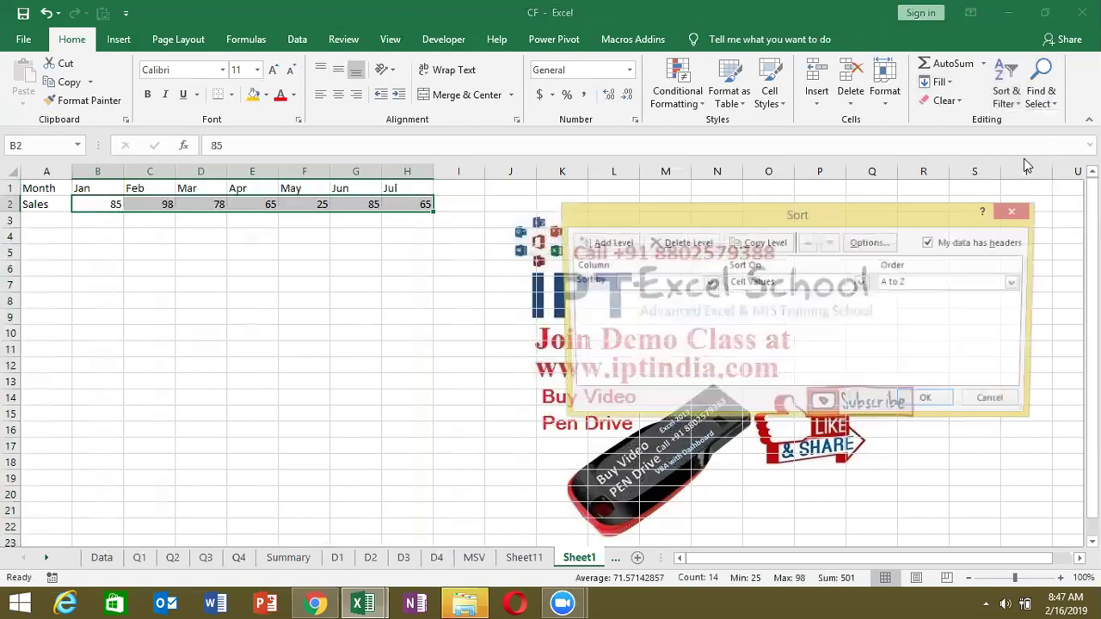
left_click(686, 284)
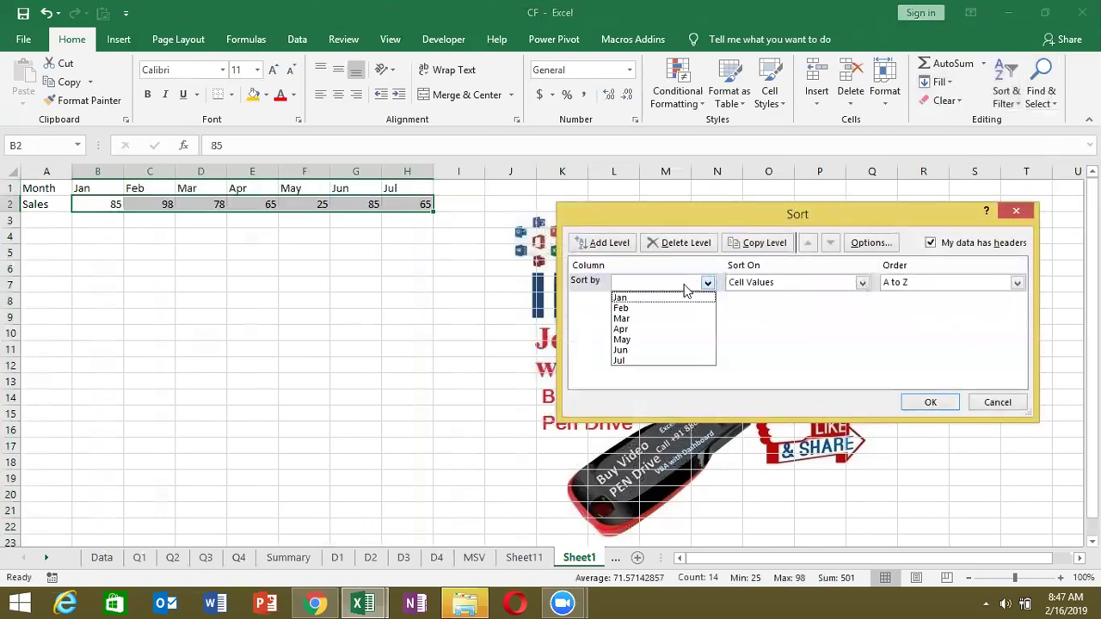
left_click(686, 289)
left_click(867, 242)
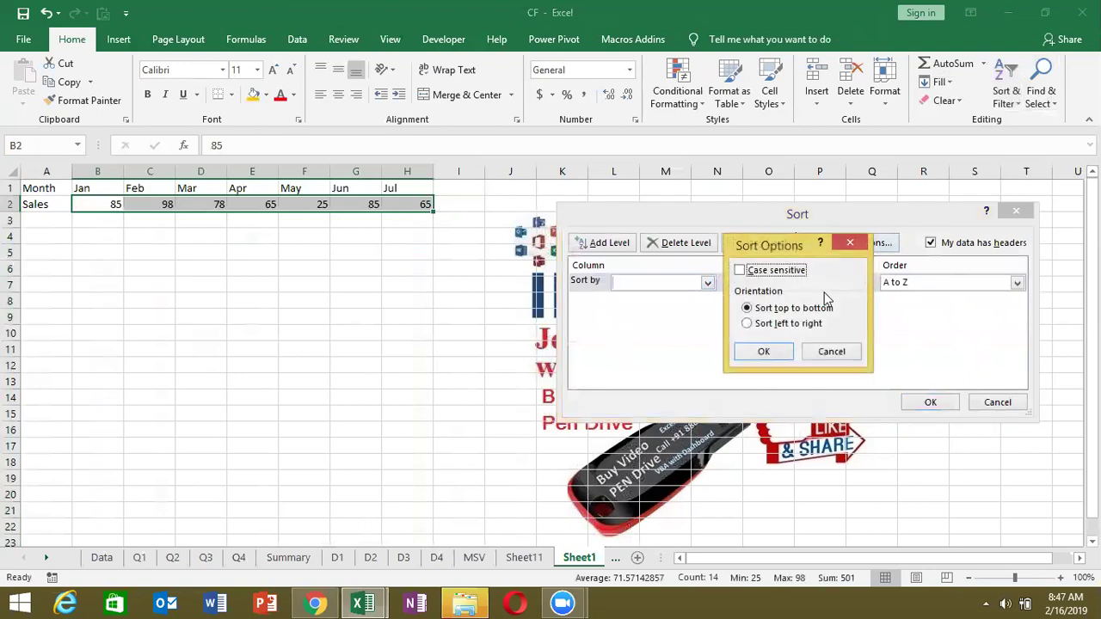
left_click(796, 325)
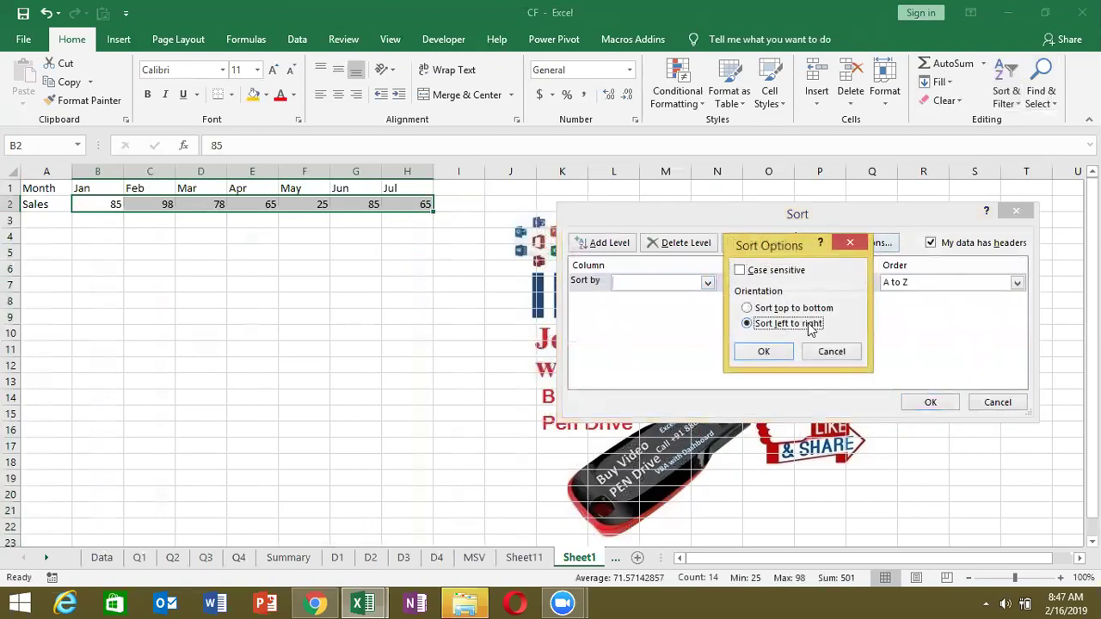
left_click(782, 355)
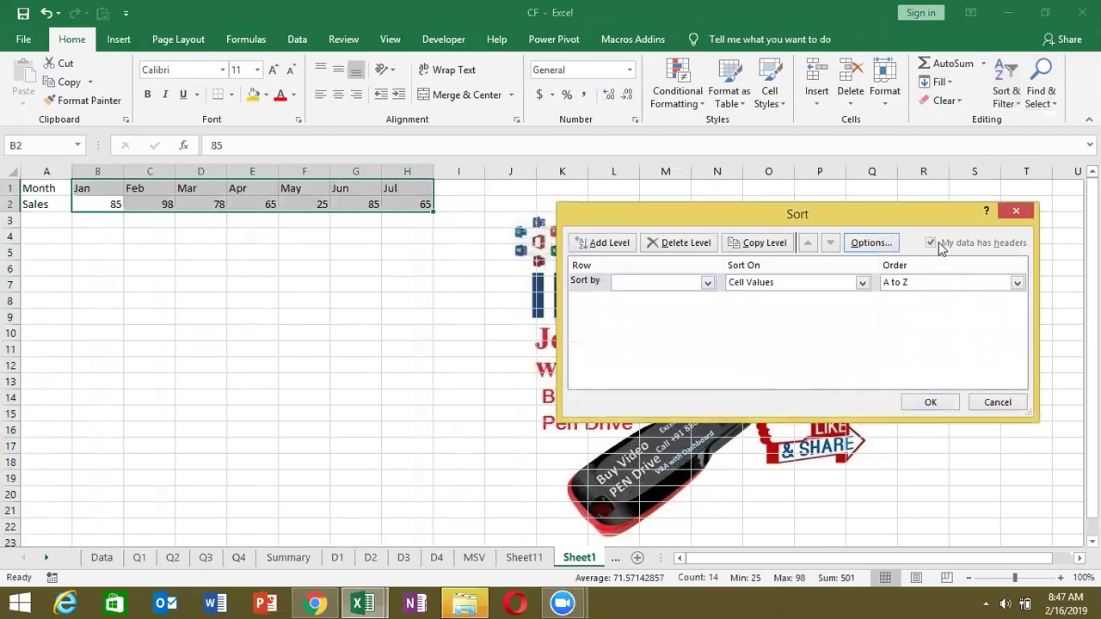
left_click(652, 284)
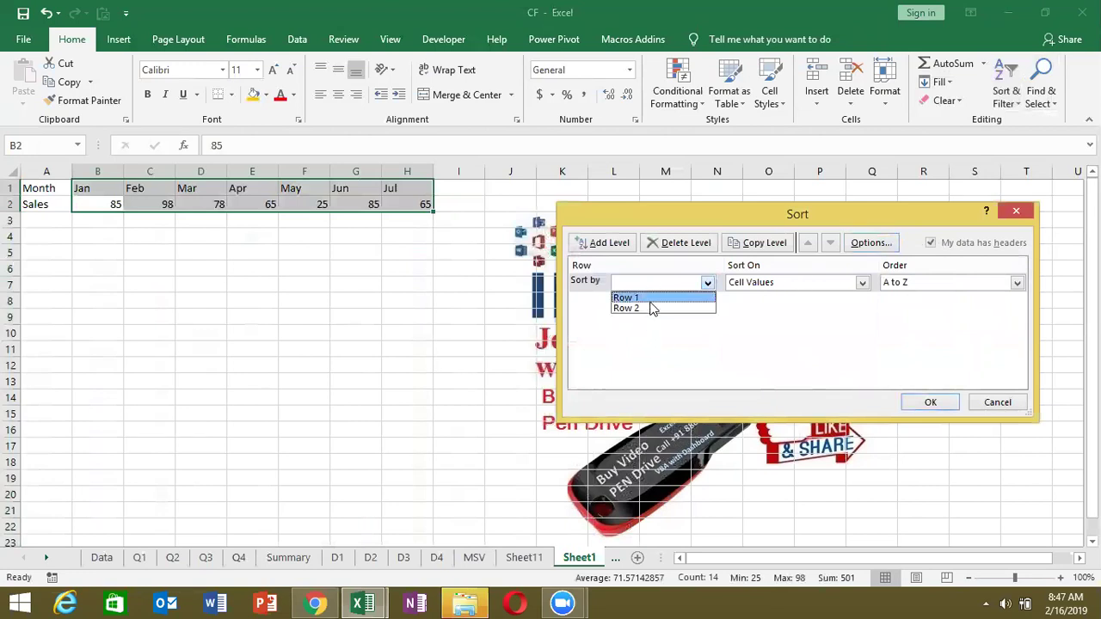
left_click(653, 308)
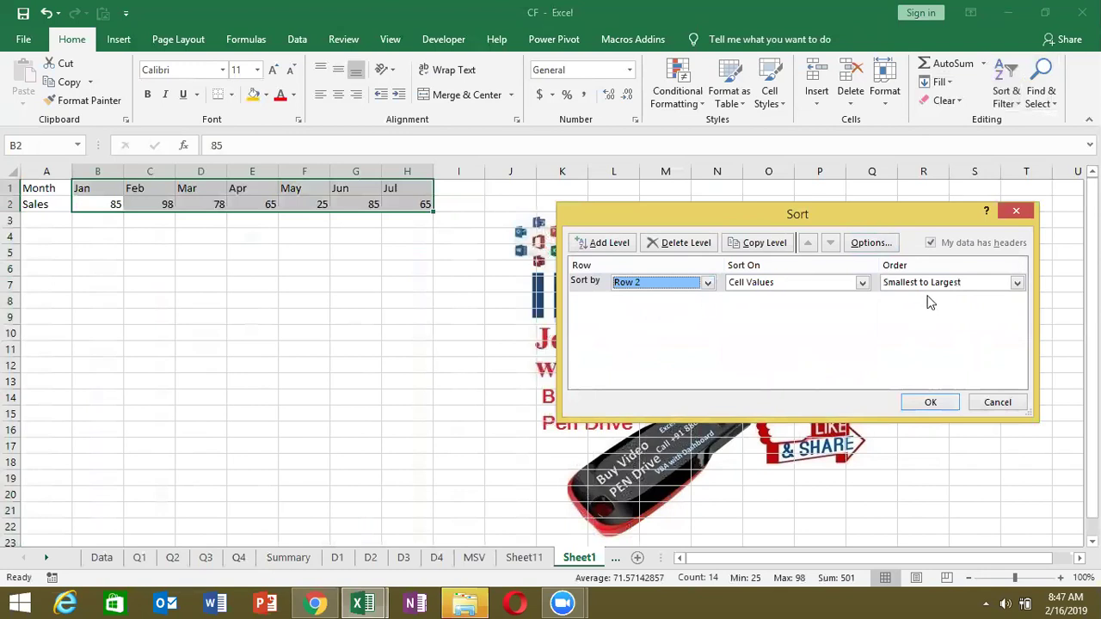
left_click(945, 406)
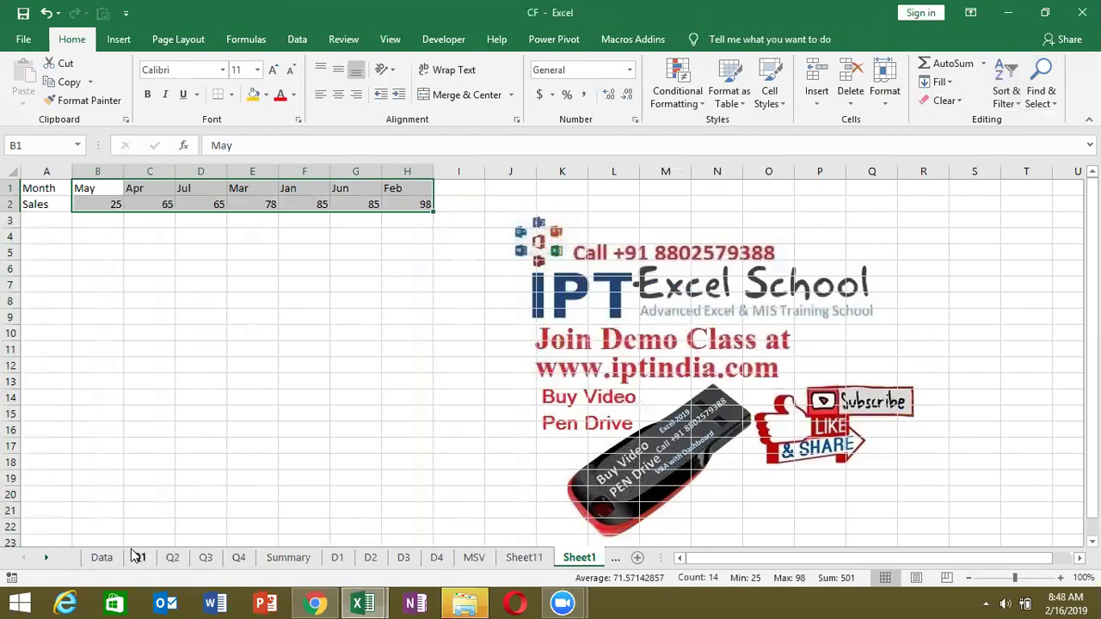
- On the Data sheet, insert blank rows at rows 3, 5, 7 and 9 between the records
left_click(102, 558)
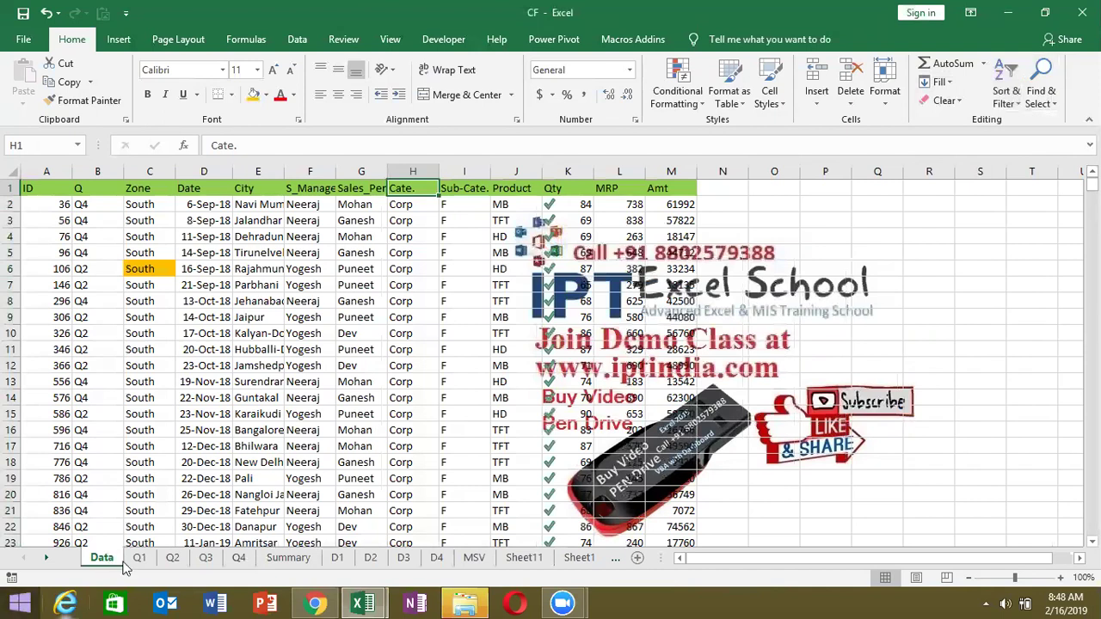
key("Down")
key("Down")
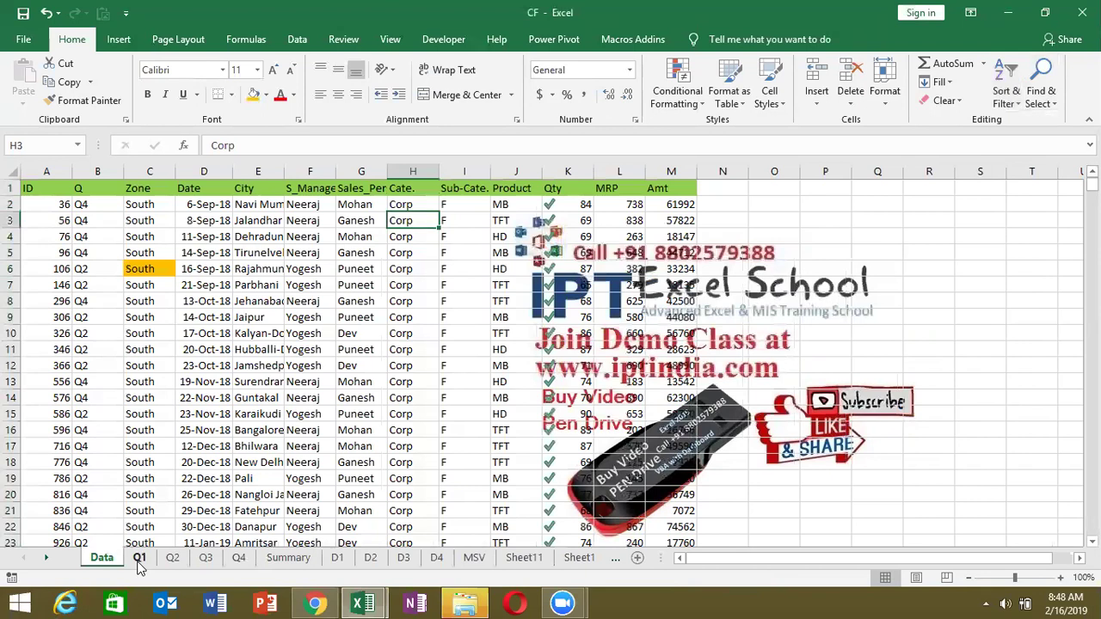
key("shift+space")
key("ctrl+plus")
key("Down")
key("Down")
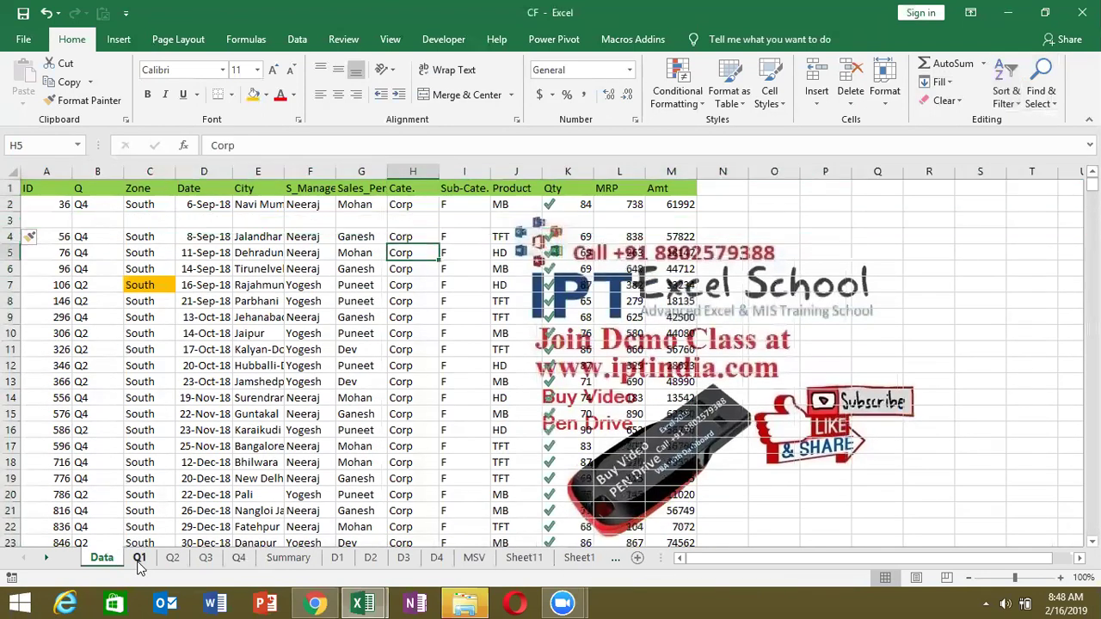
key("shift+space")
key("ctrl+plus")
key("Down")
key("Down")
key("shift+space")
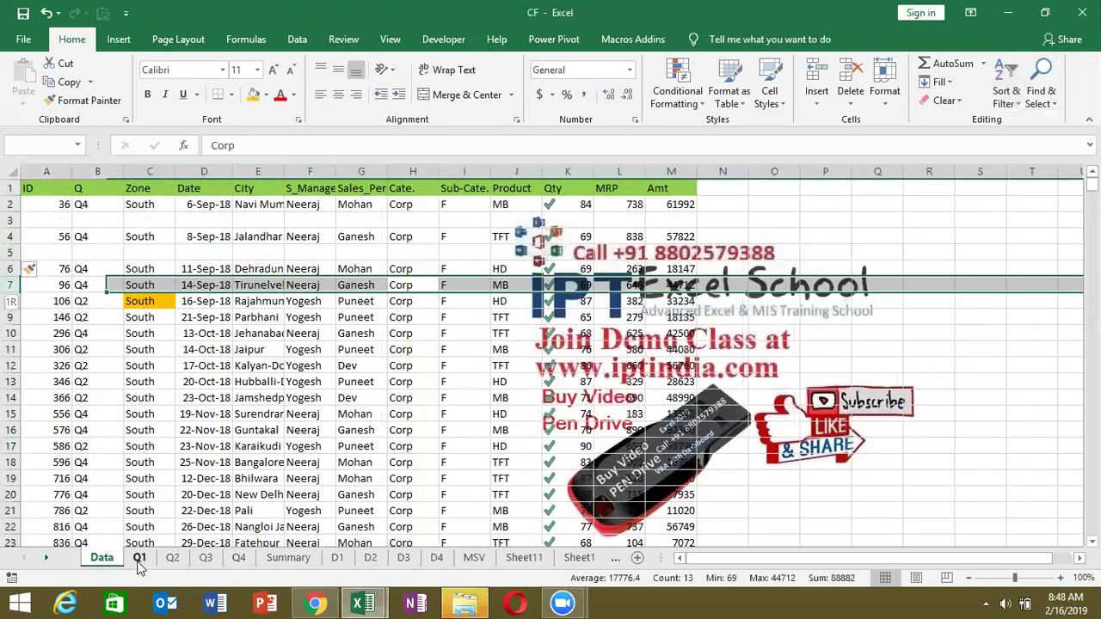
key("ctrl+plus")
key("Down")
key("Down")
key("shift+space")
key("ctrl+plus")
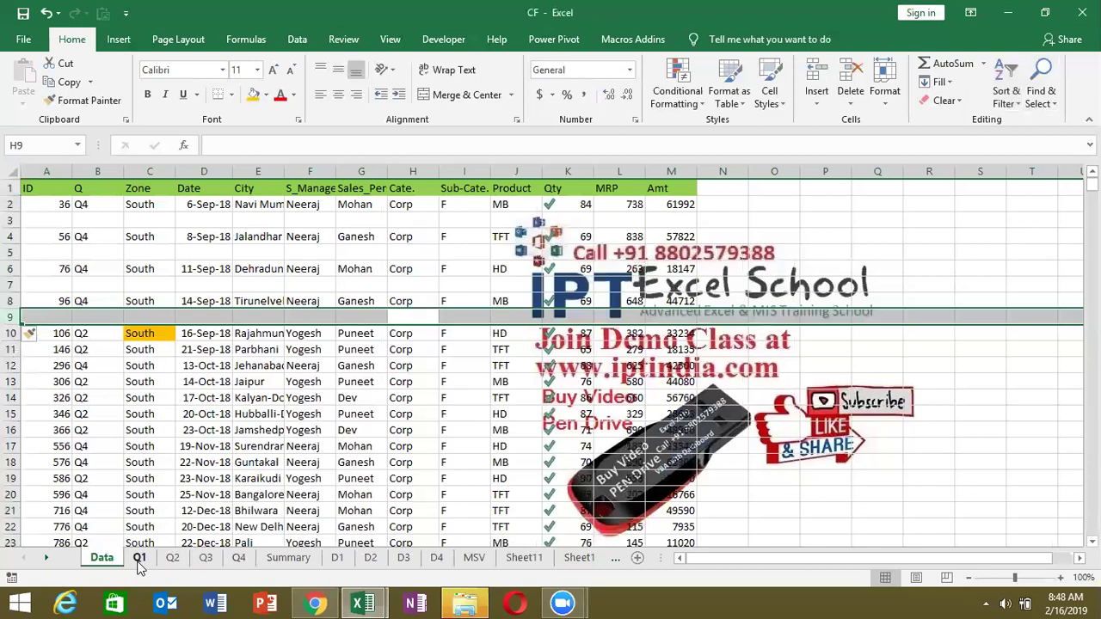
- Delete the four inserted blank rows at rows 9, 7, 5 and 3
key("ctrl+minus")
key("Up")
key("Up")
key("shift+space")
key("ctrl+minus")
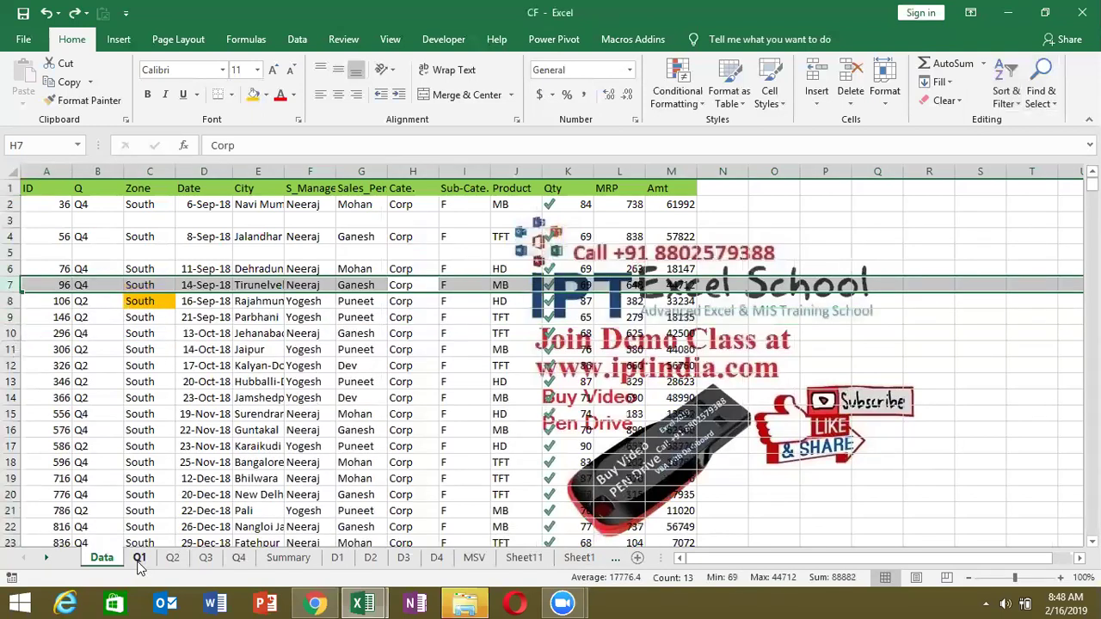
key("Up")
key("Up")
key("shift+space")
key("ctrl+minus")
key("Up")
key("Up")
key("shift+space")
key("ctrl+minus")
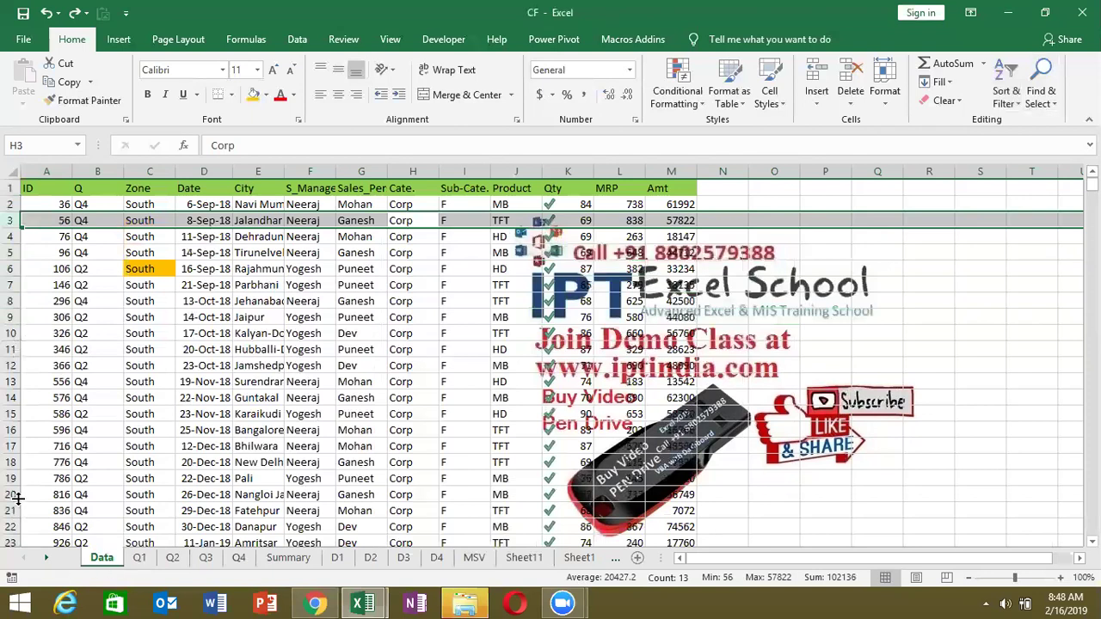
- Enter the header 'Sr' in N1, then 1 in N2 and 2 in N3
left_click(158, 320)
left_click(62, 228)
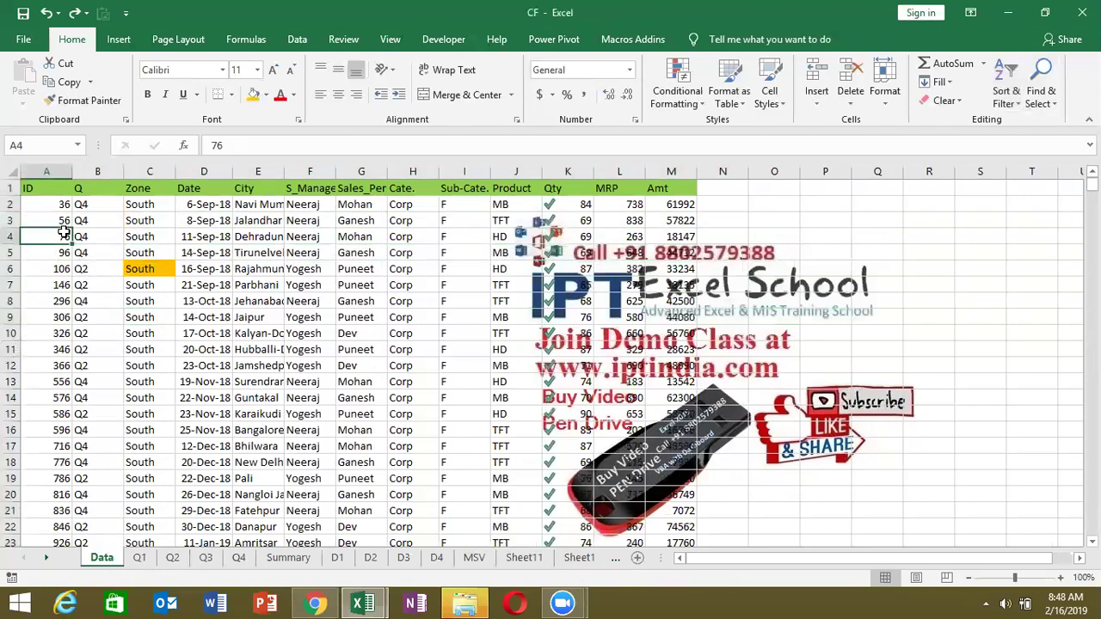
left_click(117, 228)
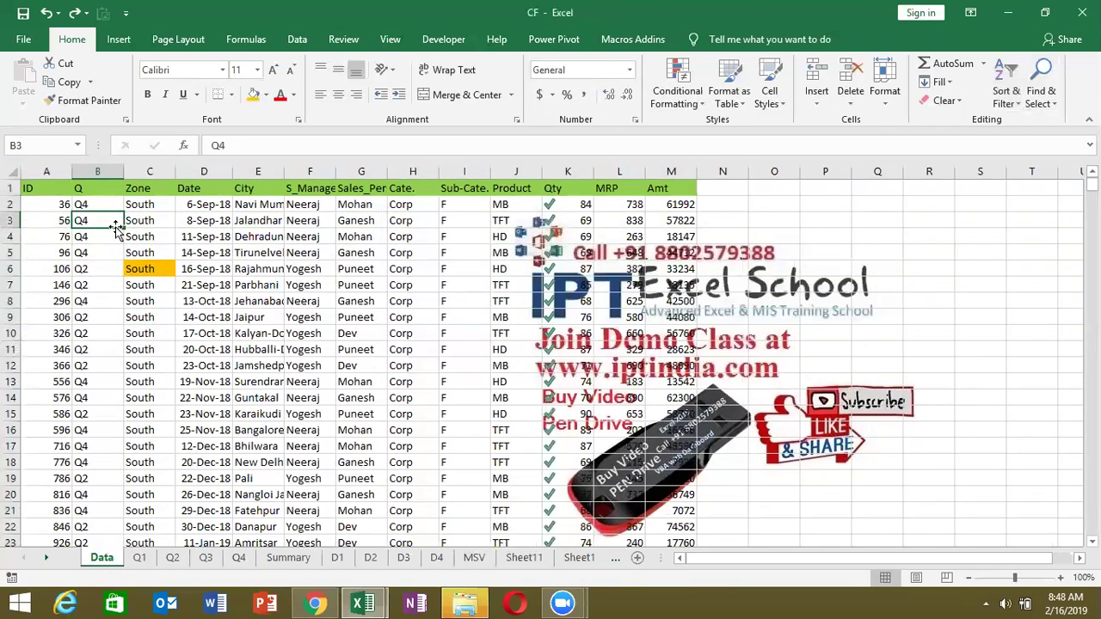
left_click(715, 182)
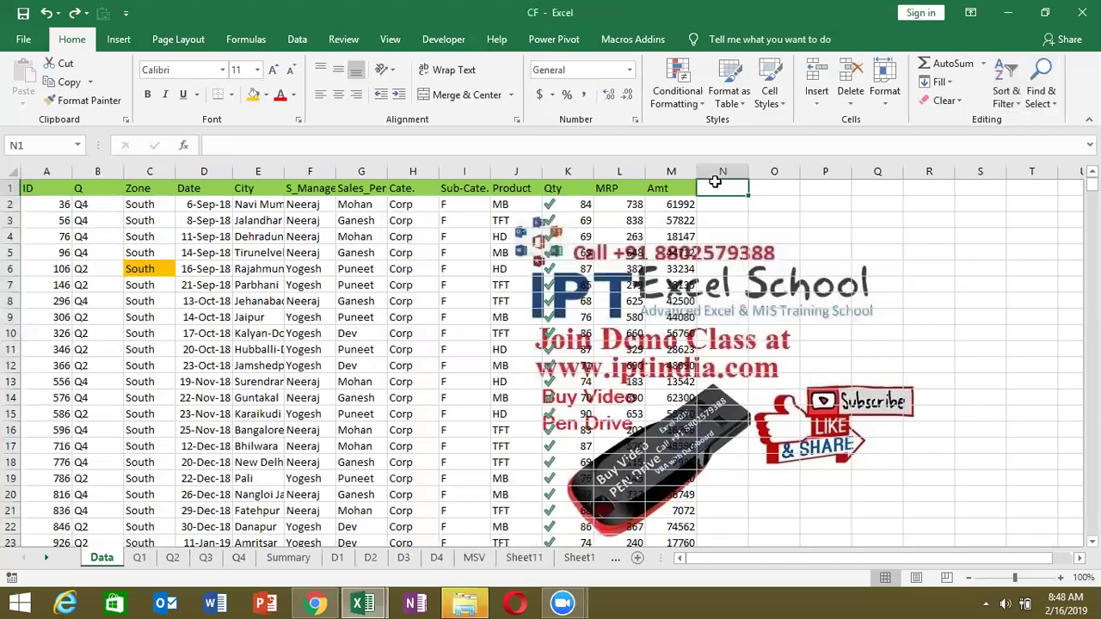
type("Sr")
key("Return")
type("1")
key("Return")
type("2")
key("Return")
- Fill the Sr series down to 1782 and select the whole data range A1:N1783
key("Up")
key("Up")
key("shift+Down")
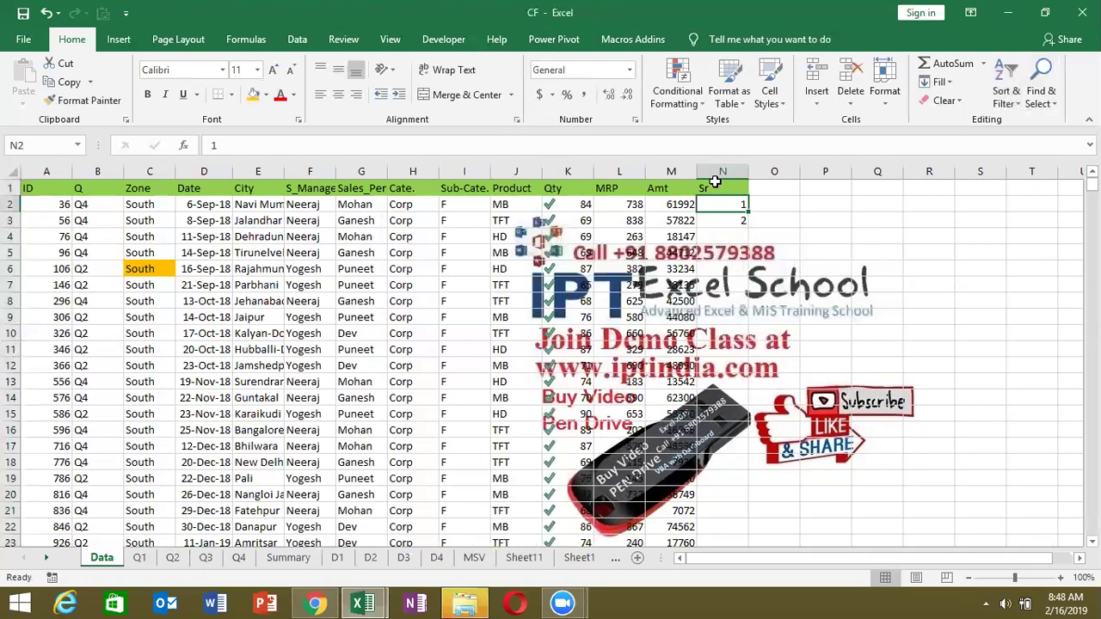
key("shift+Down")
double_click(748, 229)
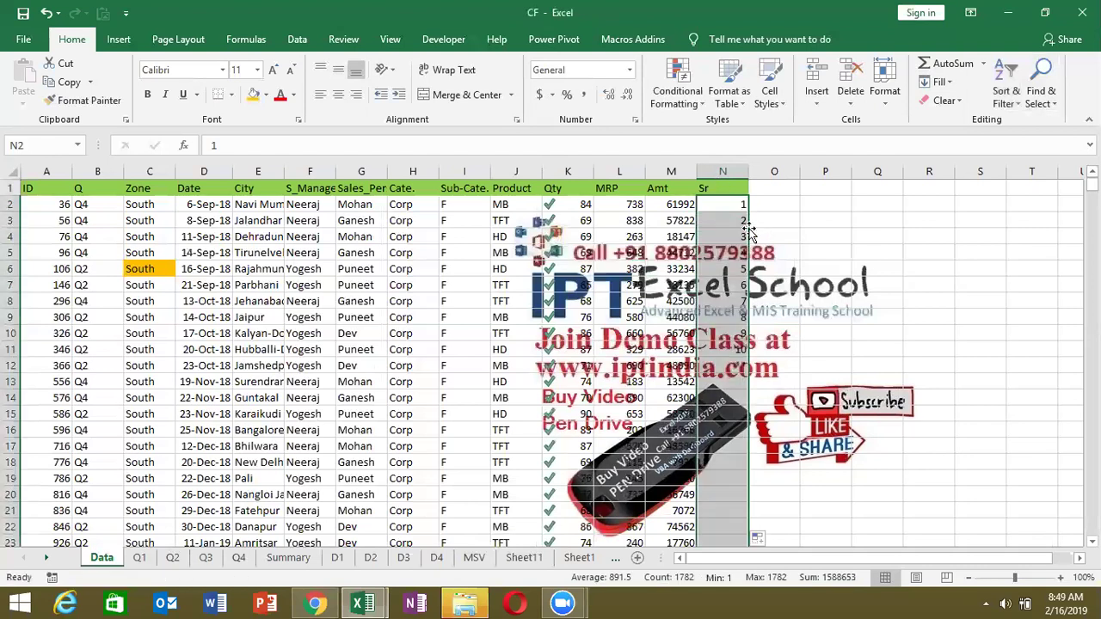
key("ctrl+Down")
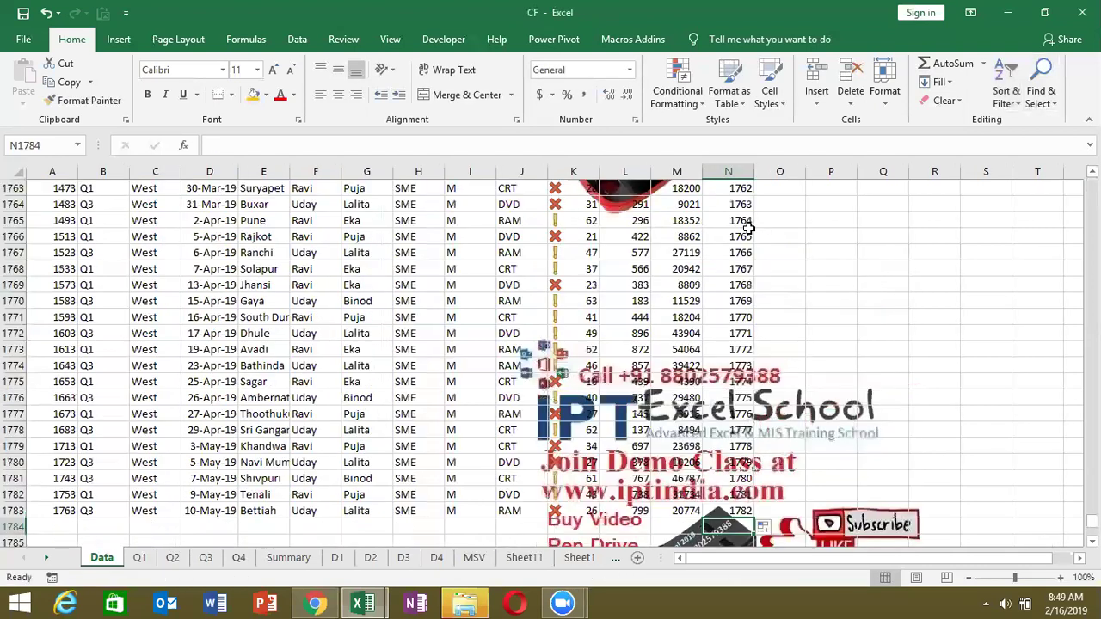
key("ctrl+Up")
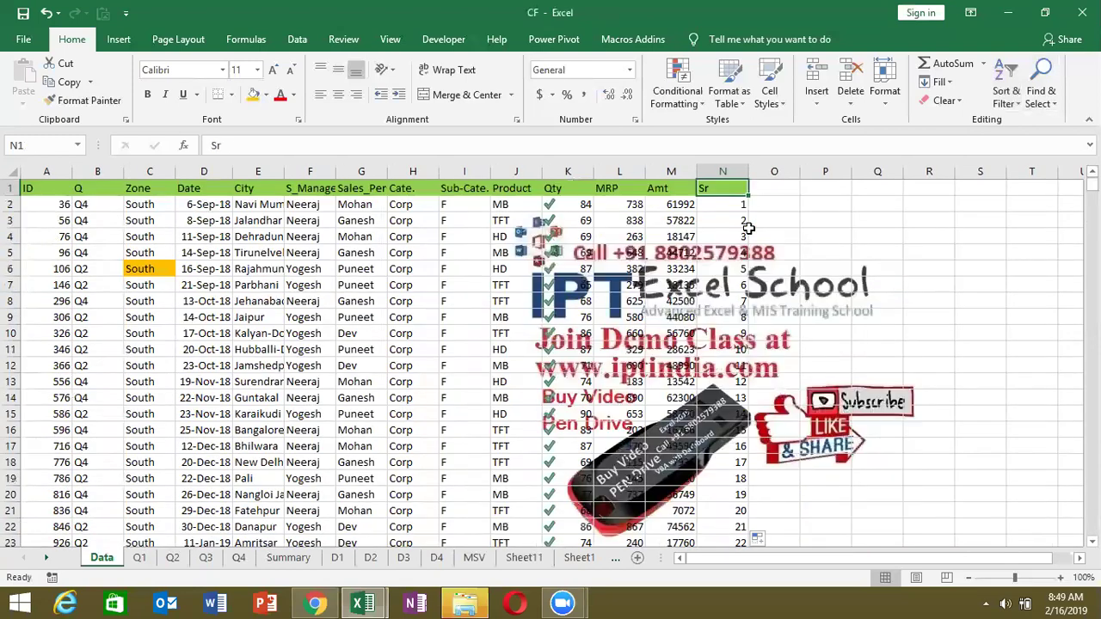
key("ctrl+Left")
key("ctrl+shift+Right")
key("ctrl+shift+Down")
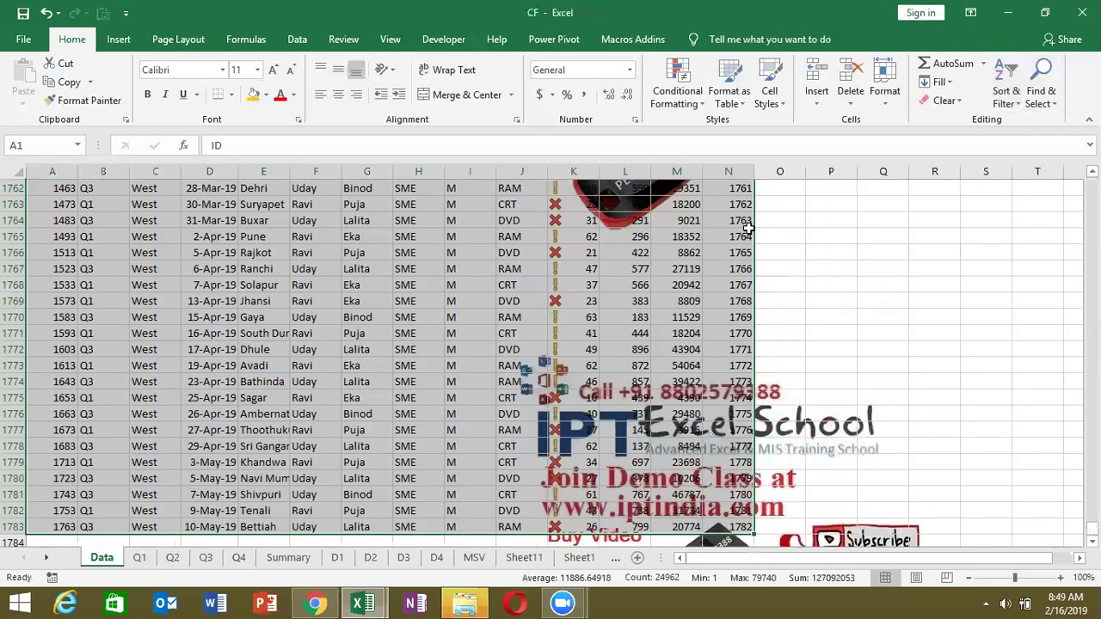
- Copy the Sr numbers 1–1782 and paste a second copy below the records, starting at N1784
scroll(749, 228, "up", 8)
key("Right")
key("Right")
key("ctrl+Right")
key("Down")
key("ctrl+shift+Down")
key("ctrl+c")
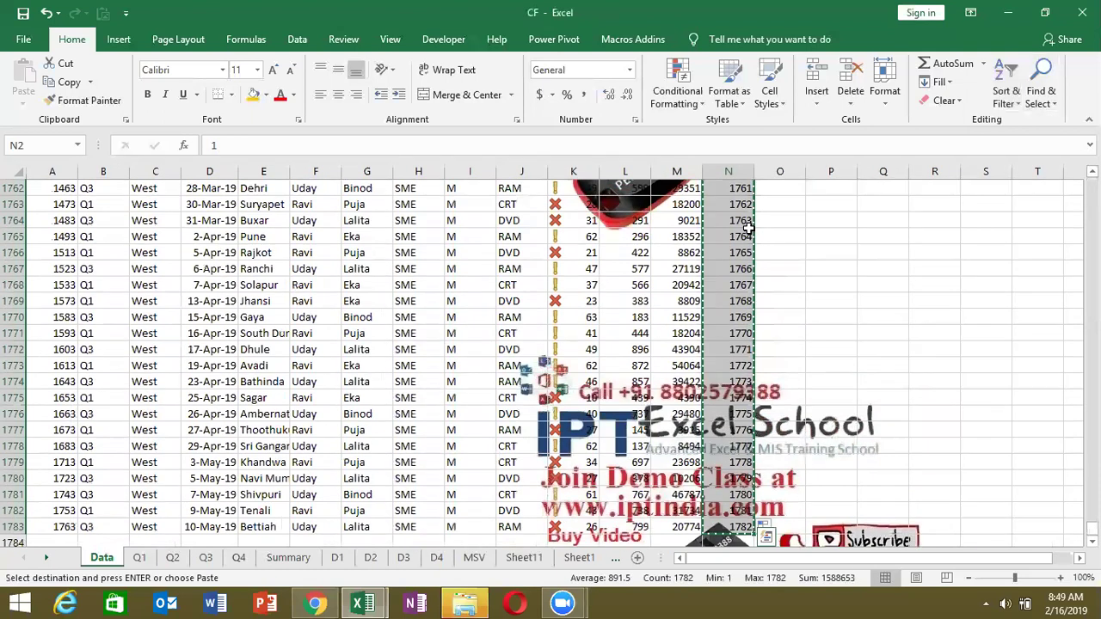
key("ctrl+Down")
key("Down")
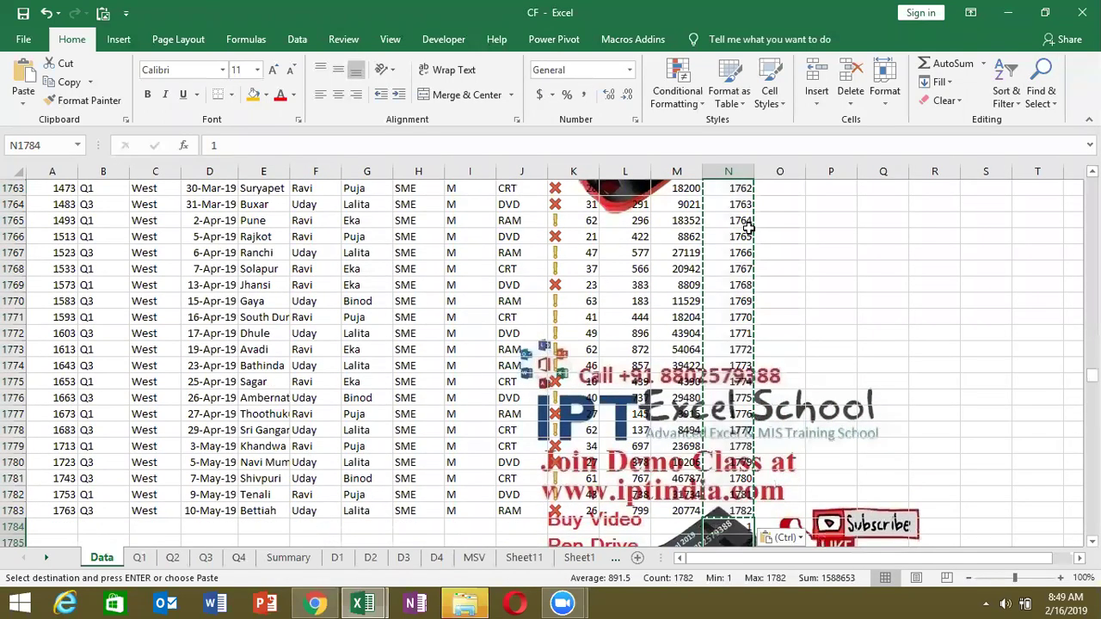
key("ctrl+v")
key("ctrl+Down")
key("ctrl+Up")
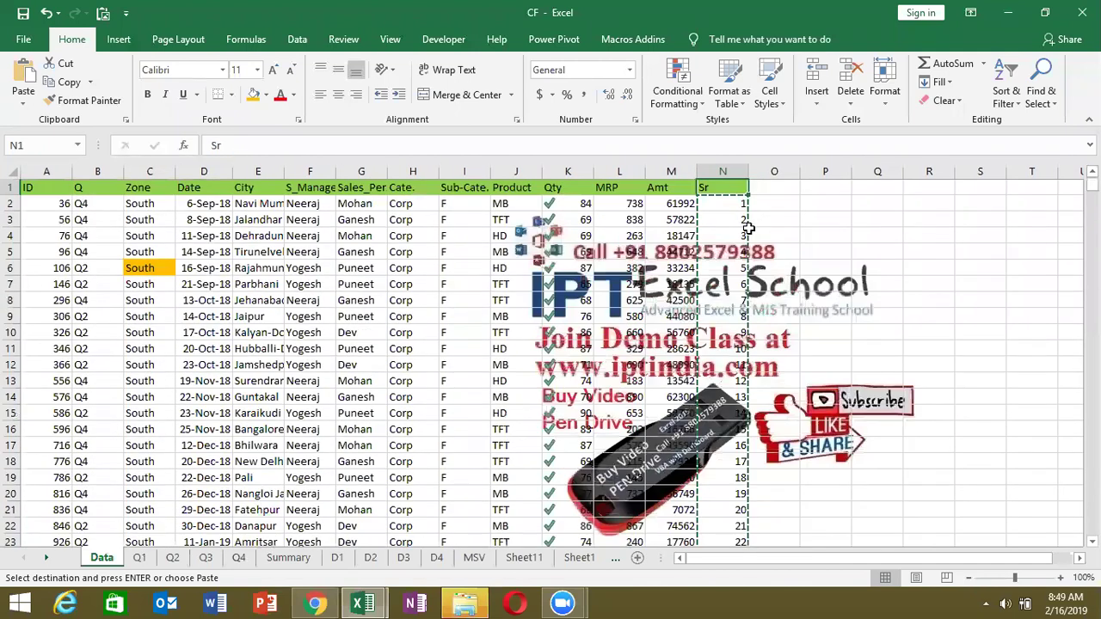
- Check the last record in the Amt column and the empty row below it
key("Escape")
key("Down")
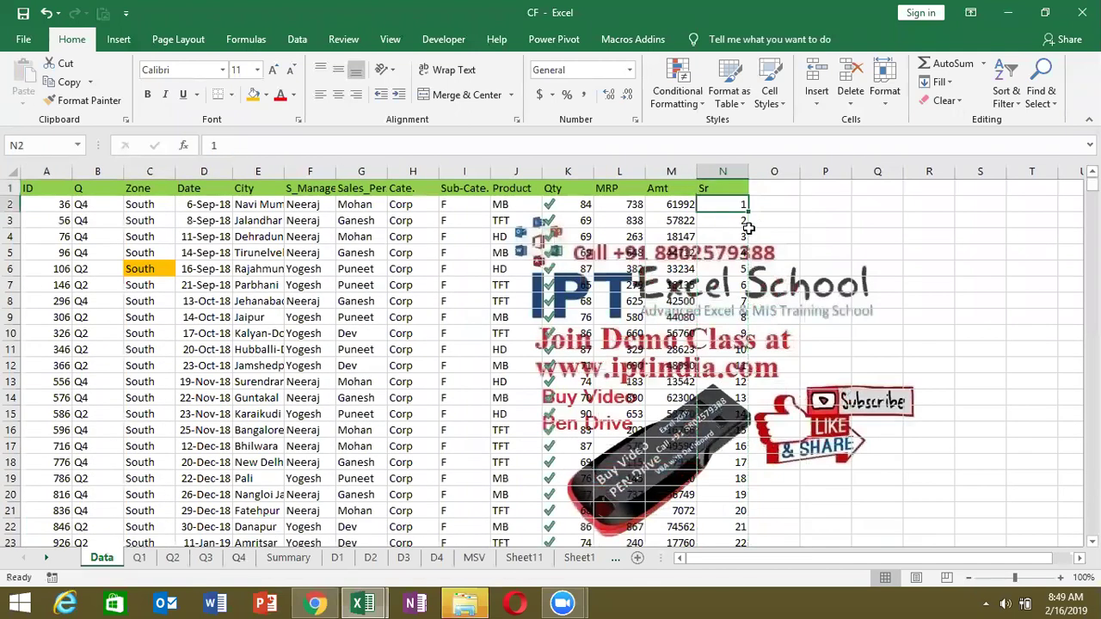
key("ctrl+space")
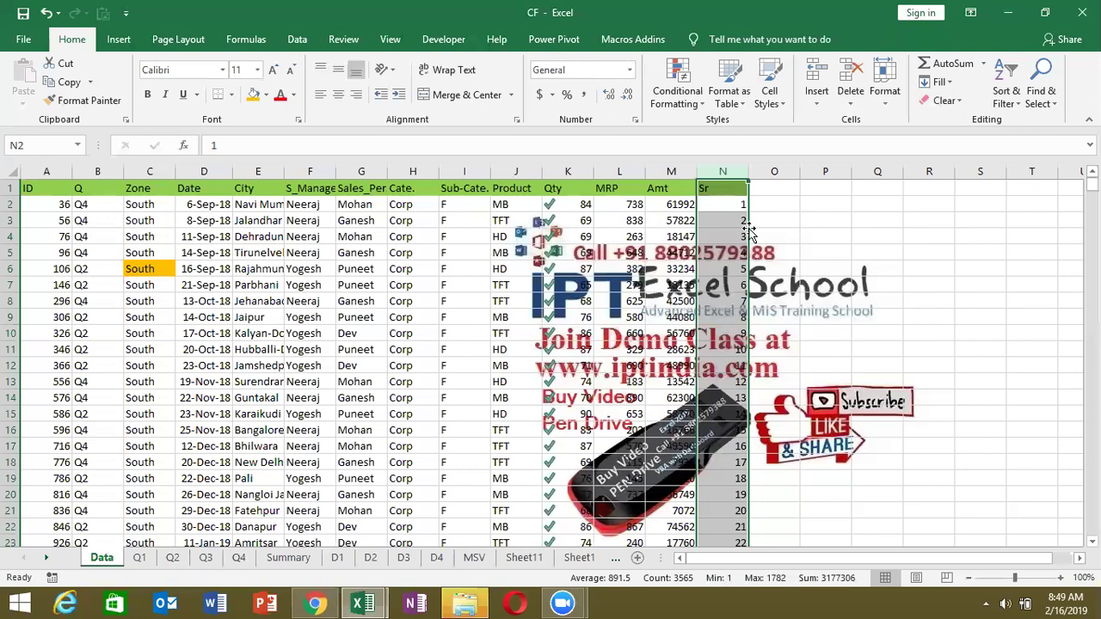
key("Left")
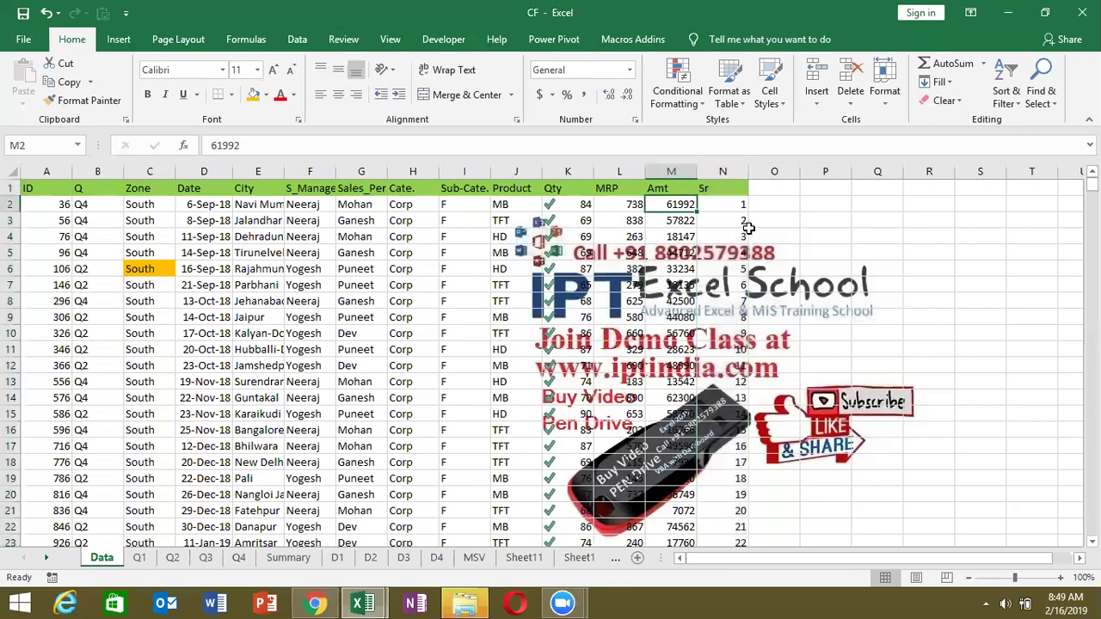
key("ctrl+shift+Left")
key("Up")
key("Down")
key("ctrl+Down")
key("Down")
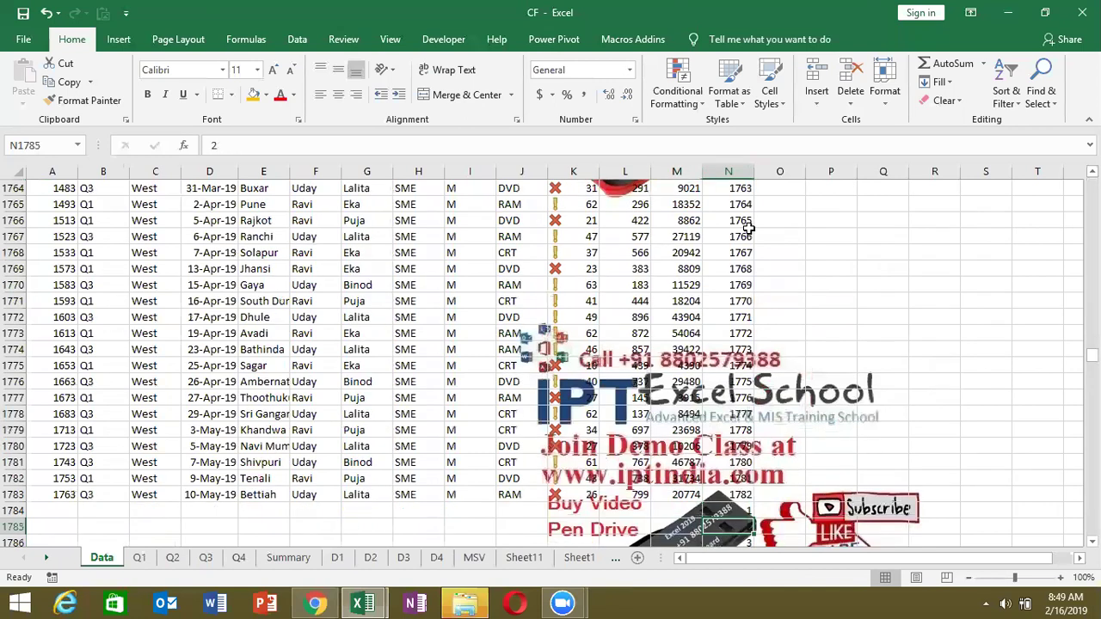
key("ctrl+shift+Left")
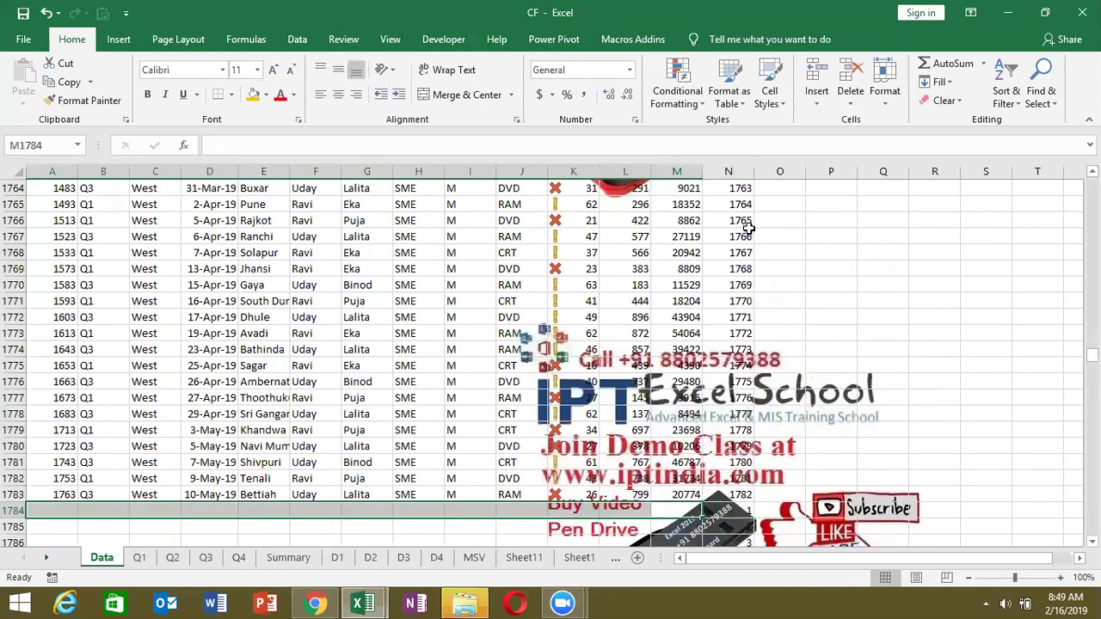
- Check the first duplicated Sr value and the boundary between the records and the extra Sr block
left_click(739, 515)
key("ctrl+Up")
key("Down")
key("Down")
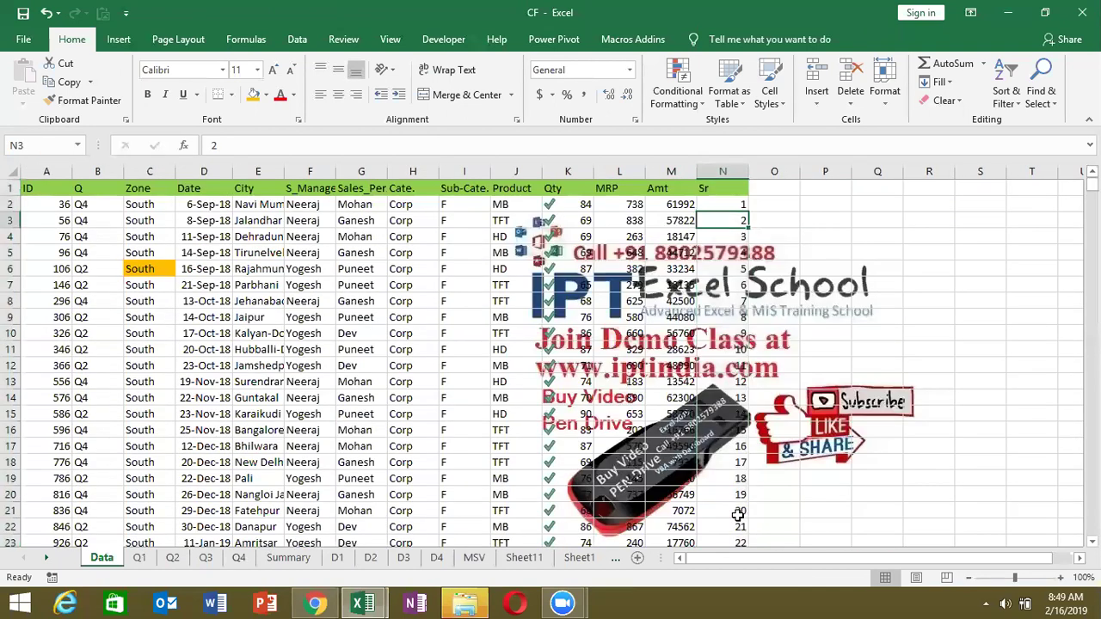
key("Left")
key("Up")
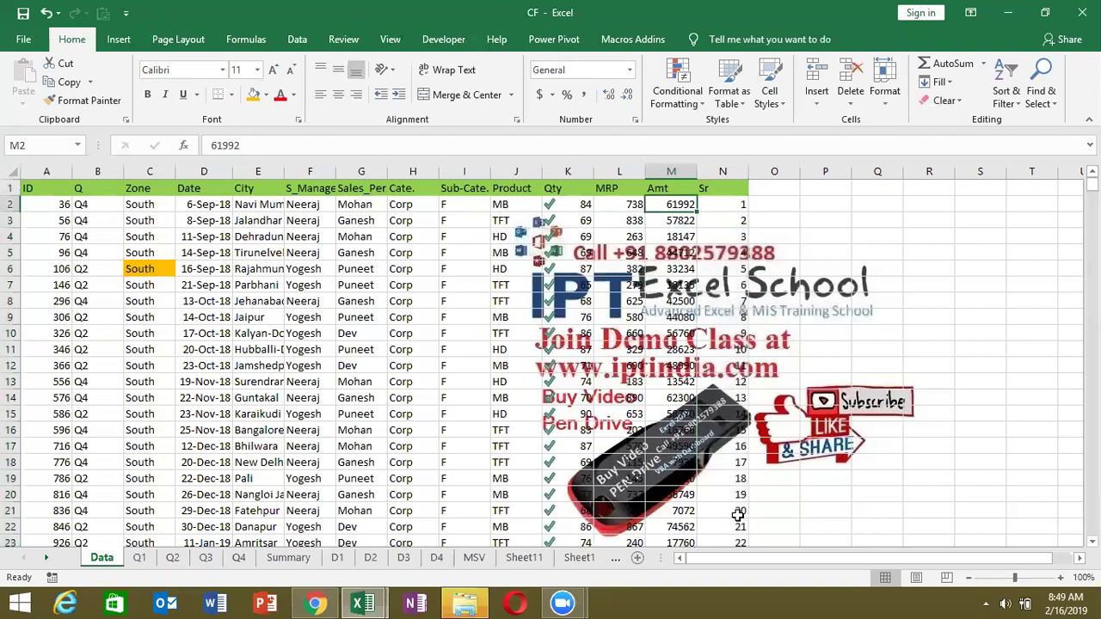
key("Down")
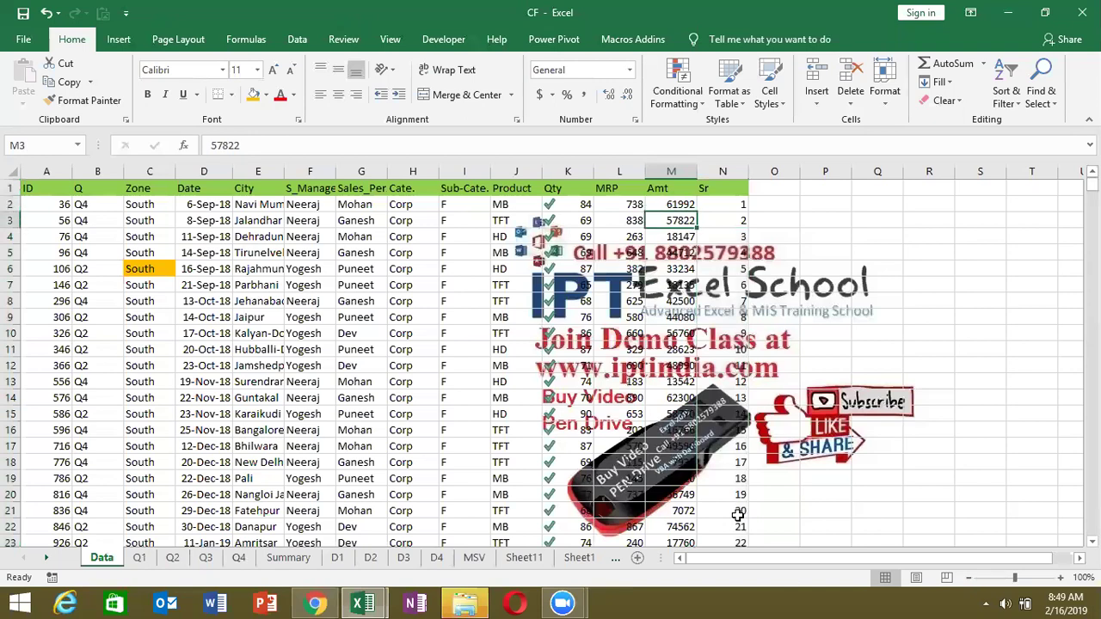
key("Right")
key("ctrl+Down")
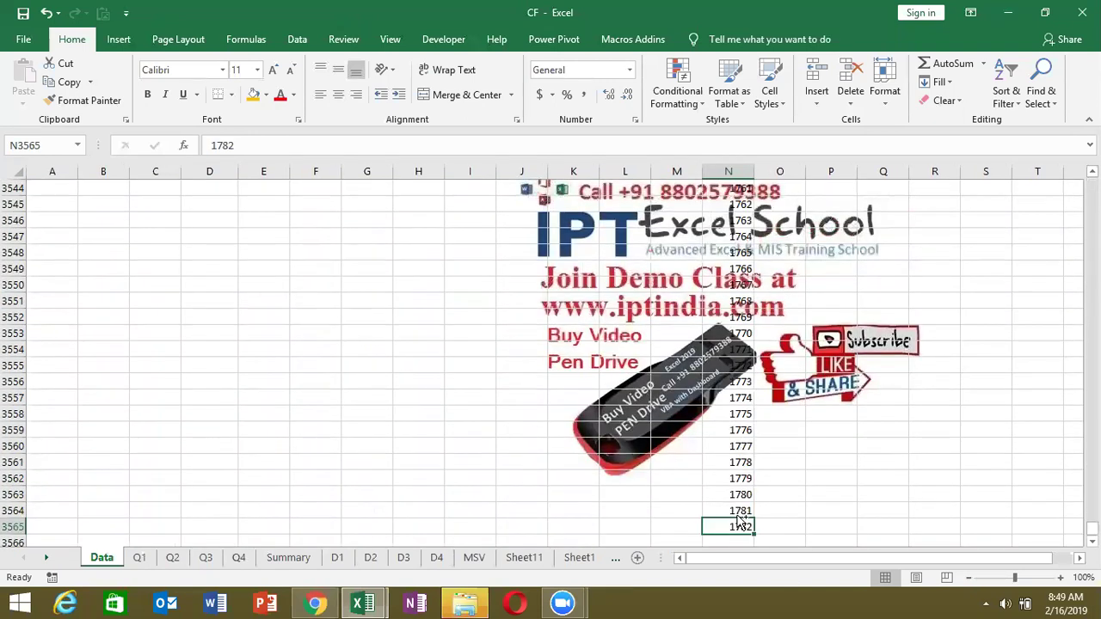
key("Left")
key("ctrl+Up")
key("Down")
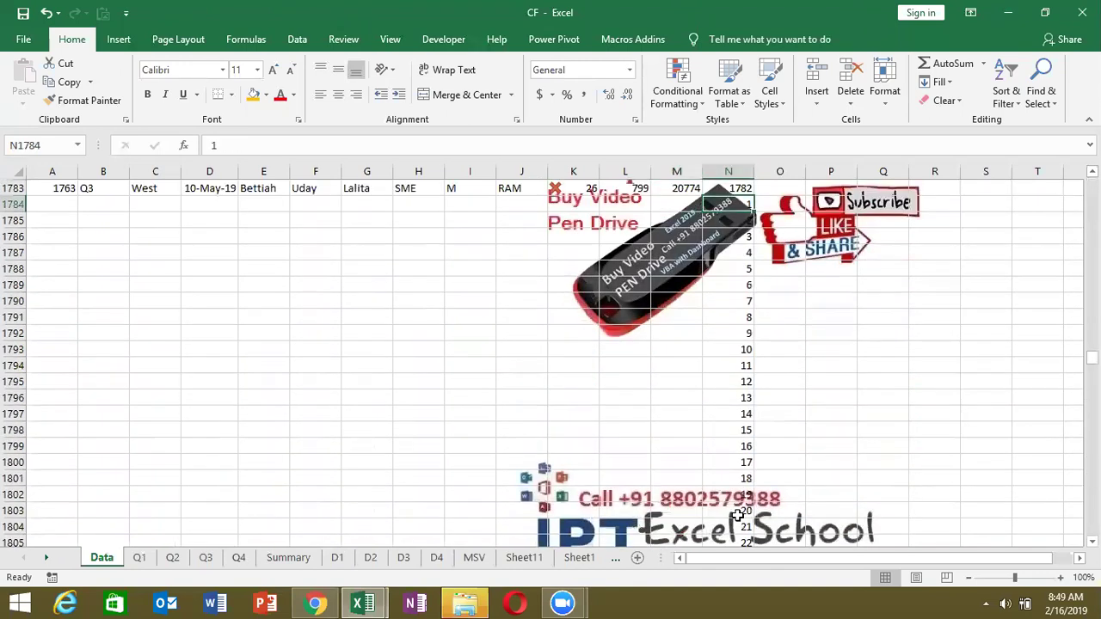
key("ctrl+shift+Left")
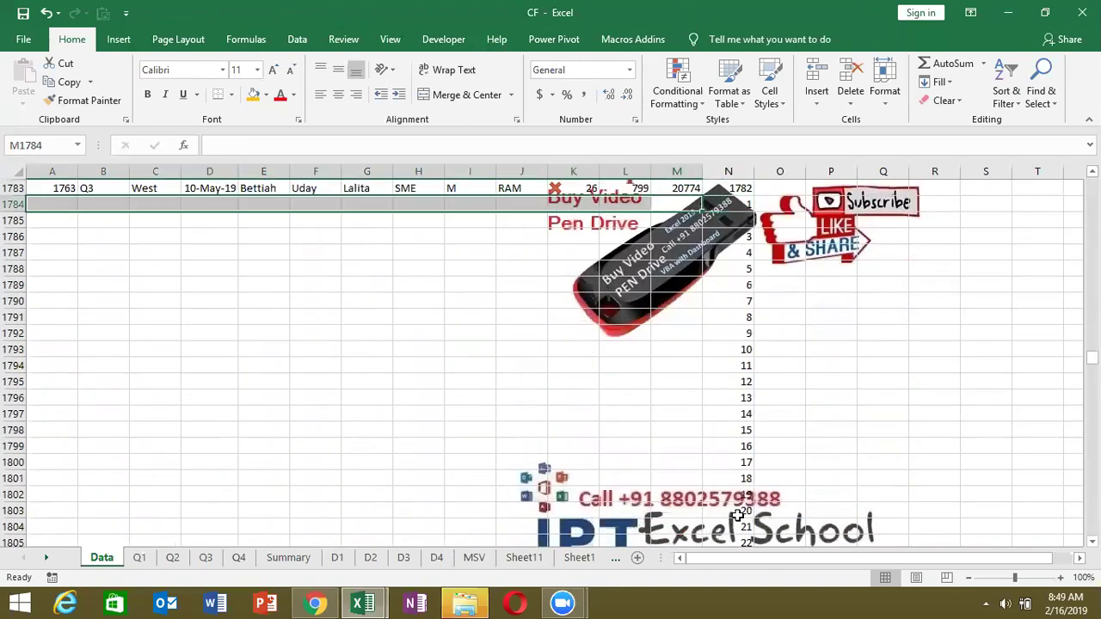
key("Up")
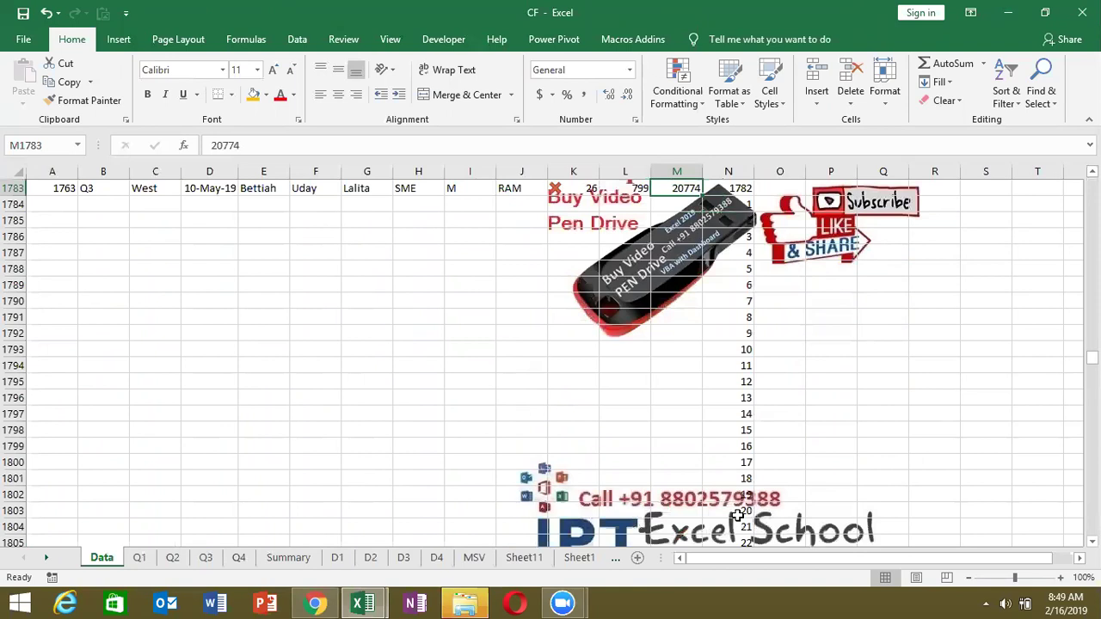
key("ctrl+Up")
- Select A1:N3565 and open the Custom Sort dialog
key("Right")
key("ctrl+shift+Left")
key("ctrl+shift+Down")
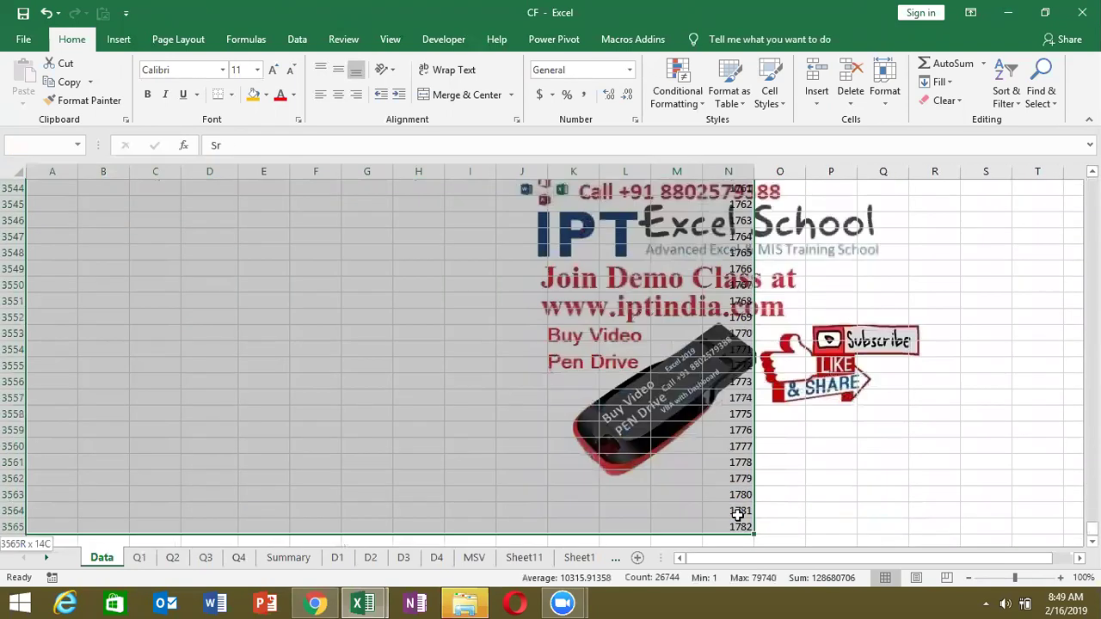
left_click(1018, 104)
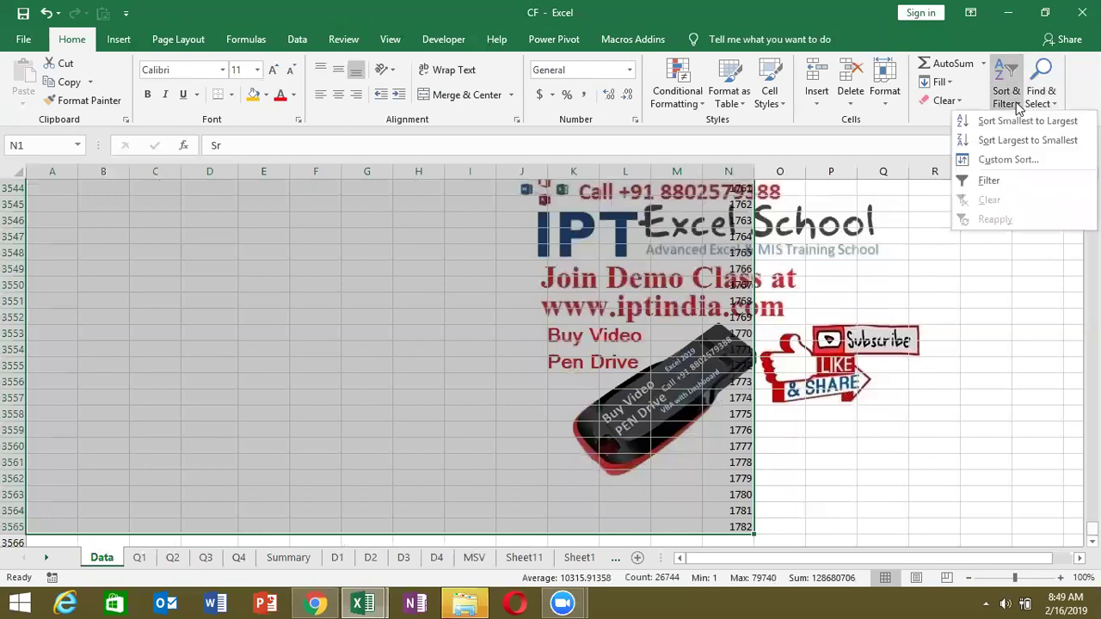
left_click(1013, 164)
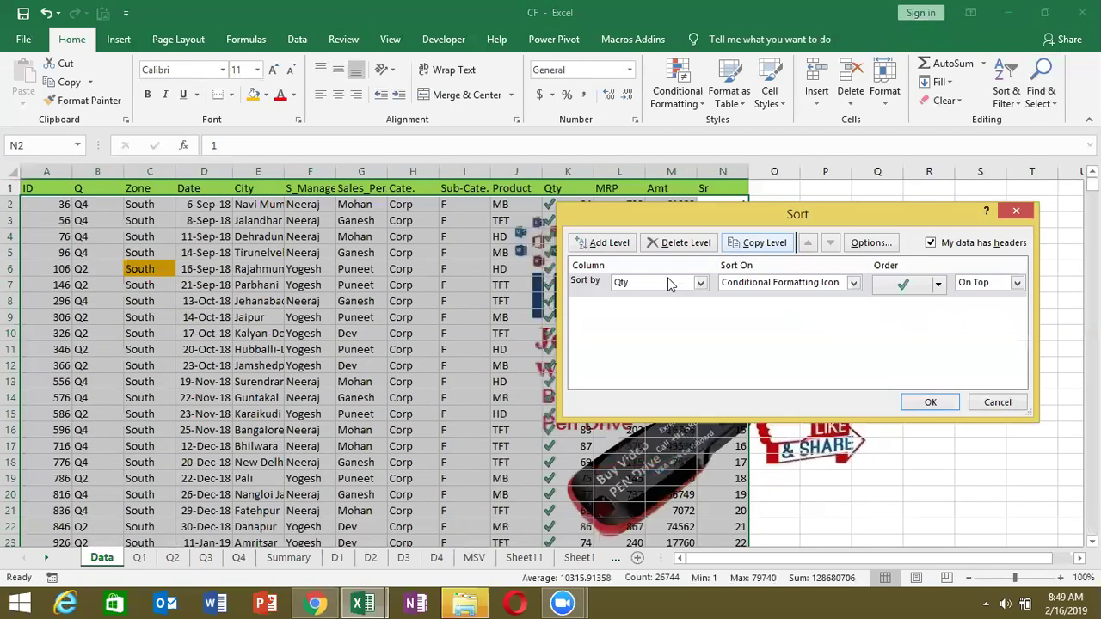
- Sort A1:N3565 by Sr on cell values, smallest to largest, then undo the sort
left_click(668, 281)
left_click(641, 414)
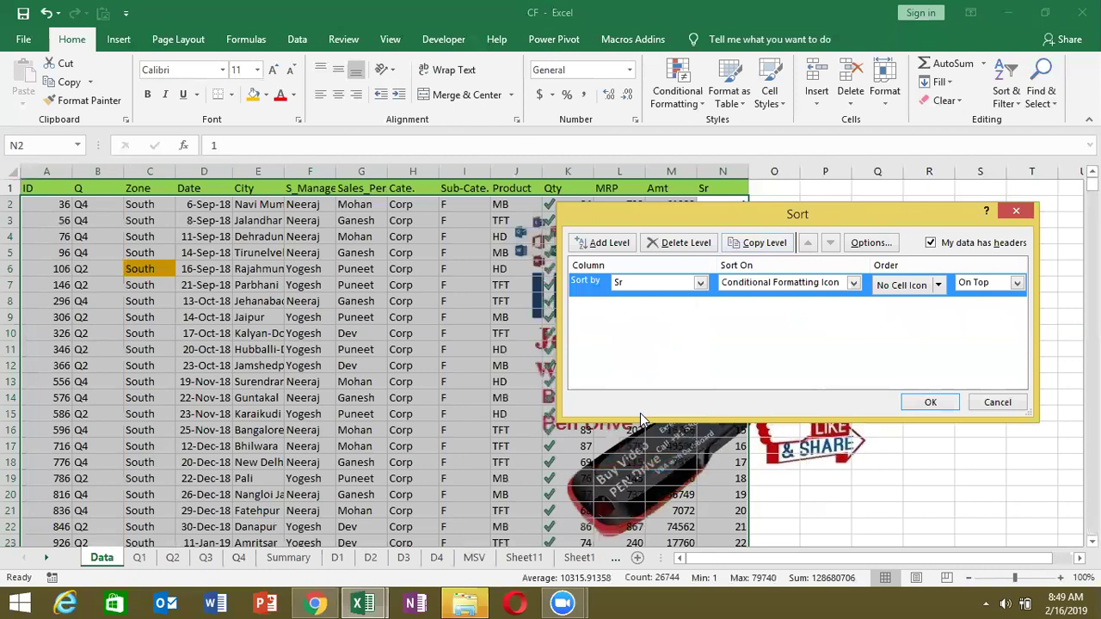
left_click(771, 284)
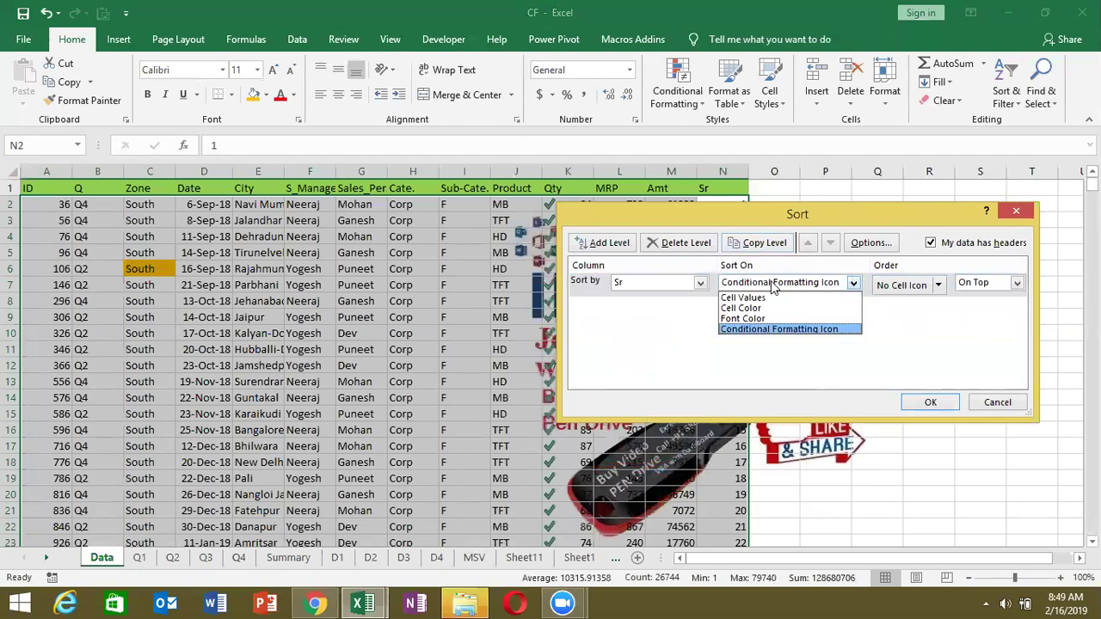
left_click(765, 297)
left_click(916, 402)
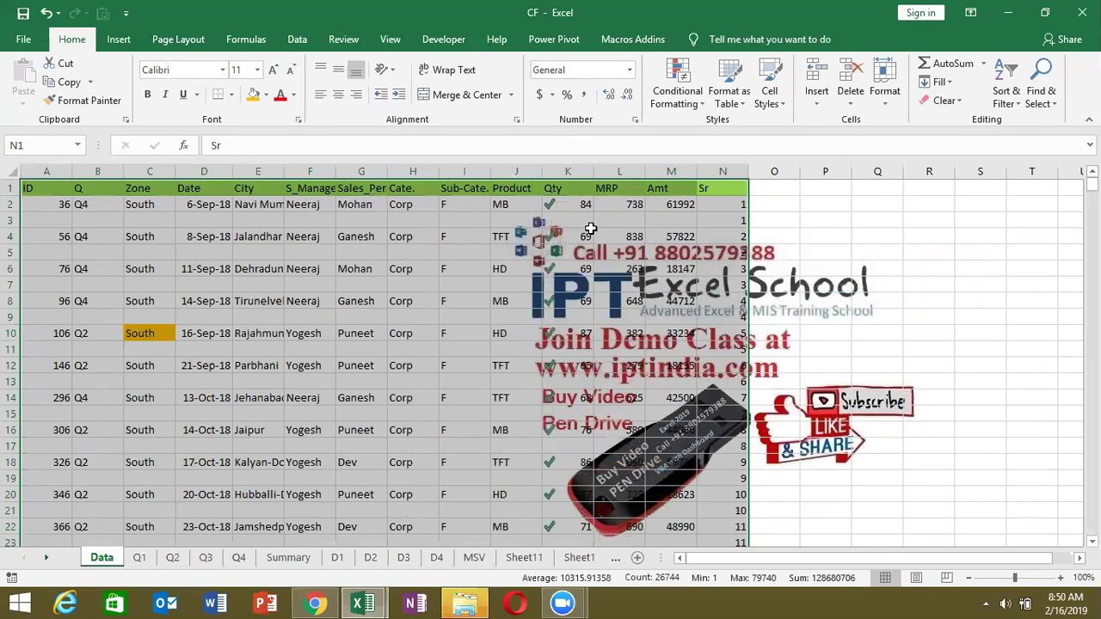
key("ctrl+z")
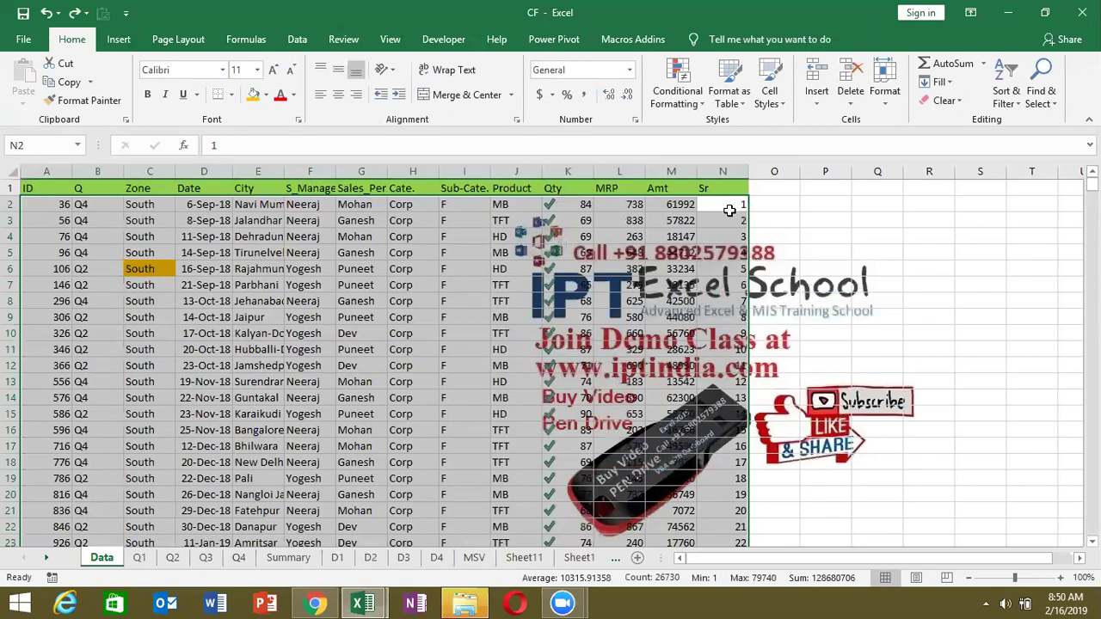
- Delete all Sr values in N2:N3565, keeping the Sr header
left_click(729, 210)
key("ctrl+shift+Down")
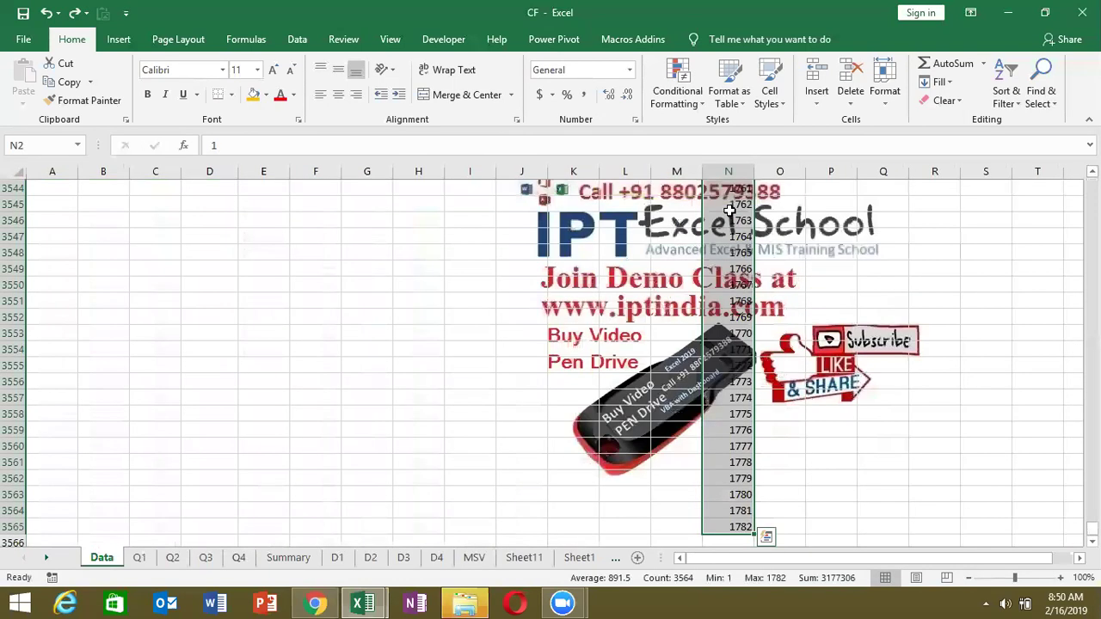
key("Delete")
key("ctrl+BackSpace")
- Insert a blank row at row 5 above the fourth record, then undo it
left_click(729, 212)
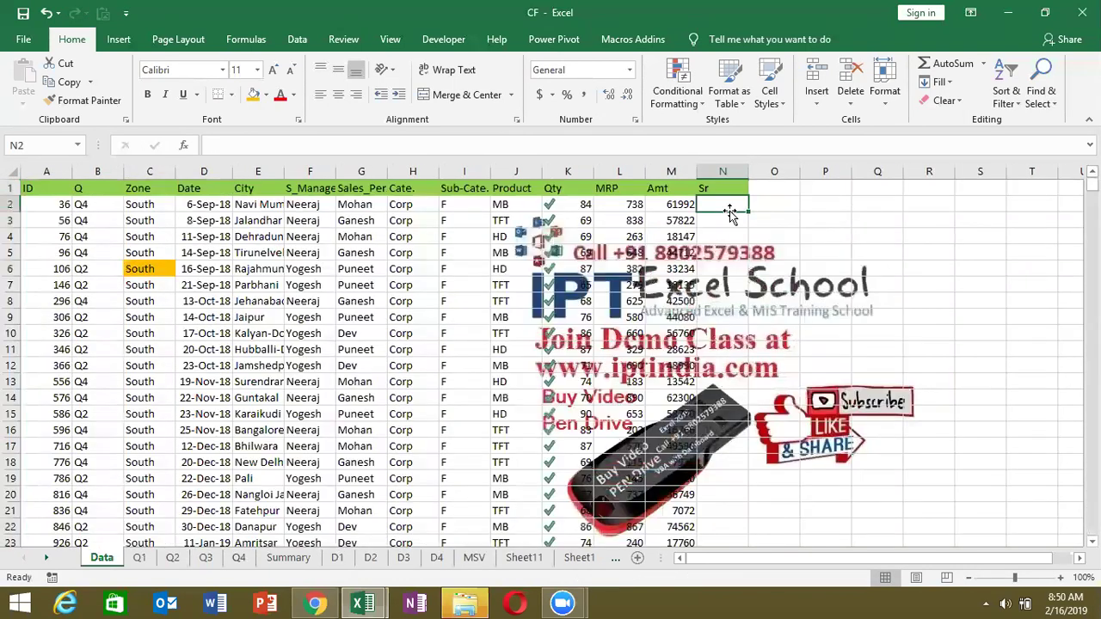
key("Left")
key("Down")
key("Down")
key("Down")
key("shift+space")
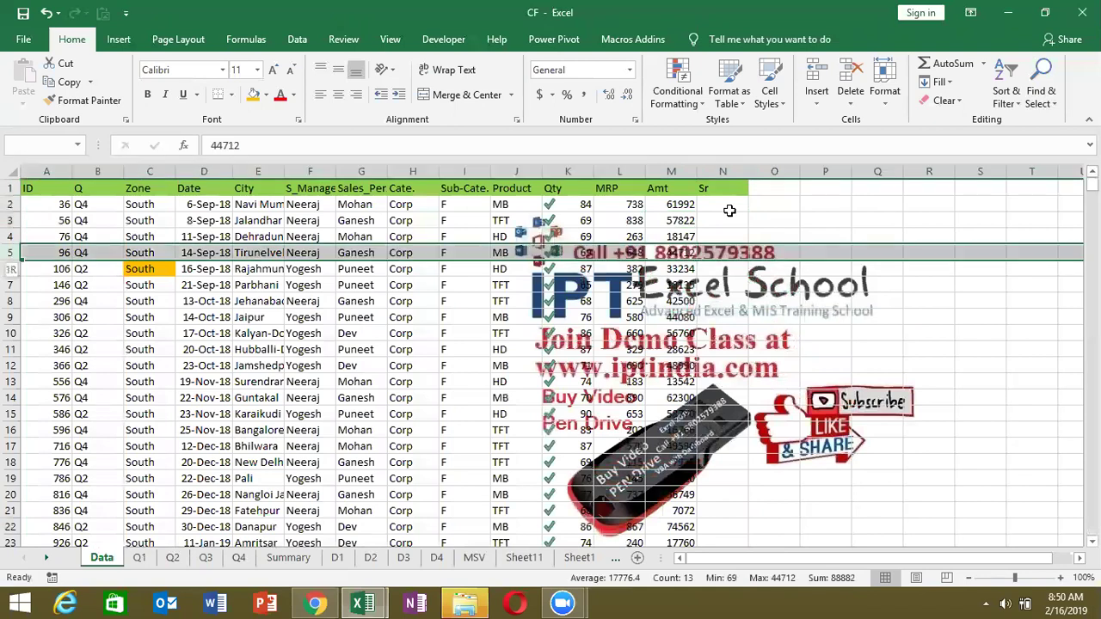
key("ctrl+shift+plus")
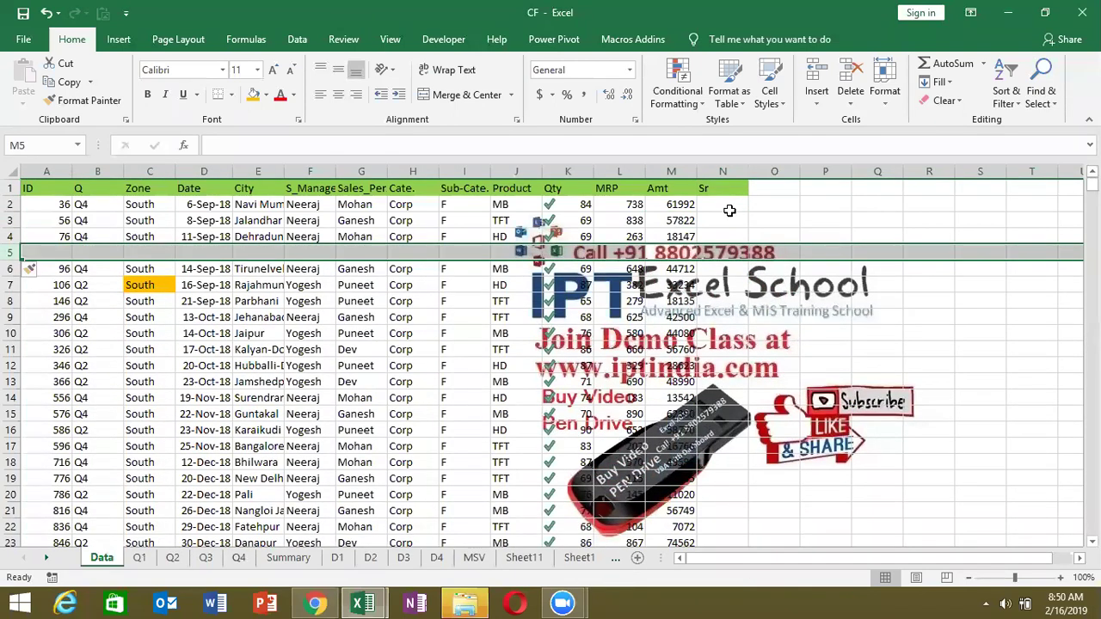
key("ctrl+z")
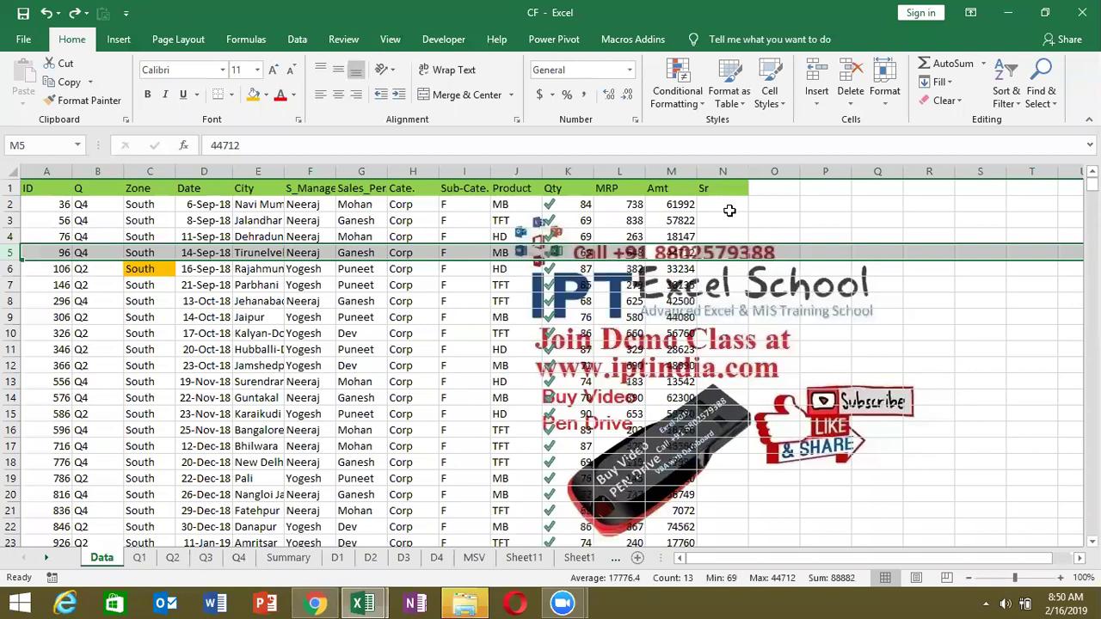
key("Up")
key("Up")
key("Up")
- Enter 1 in N2, N3 and N4, and the formula =N2+1 in N5
key("Right")
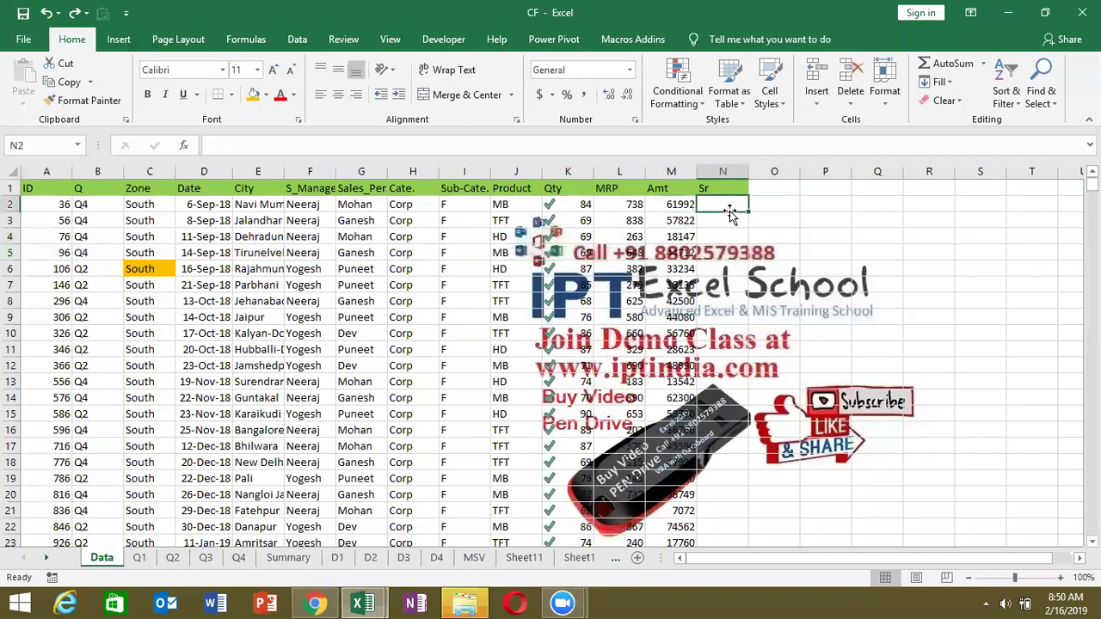
type("1")
key("Return")
type("1")
key("Return")
type("1")
key("Return")
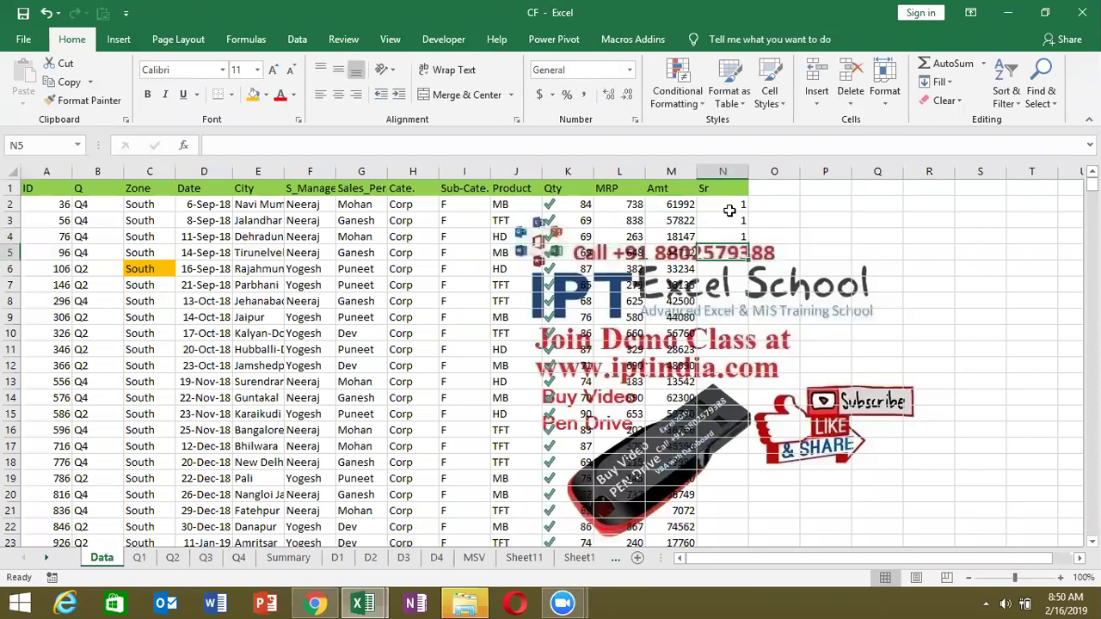
type("=")
left_click(730, 206)
type("+1")
key("Return")
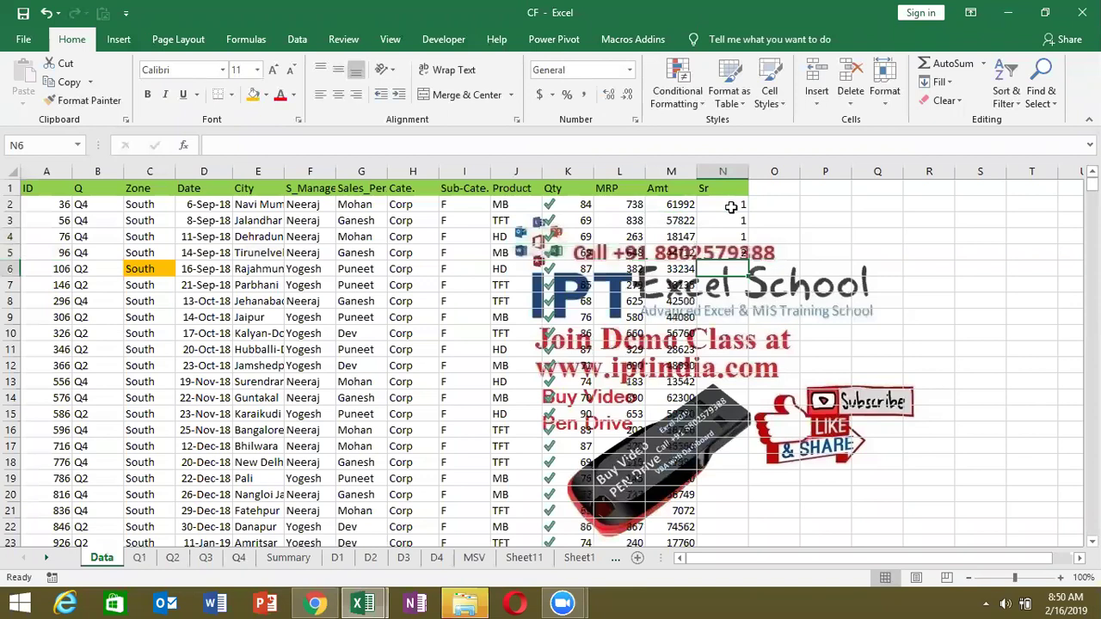
- Fill the Sr formula down to the last record, reaching 594, and select N2:N1783
key("Up")
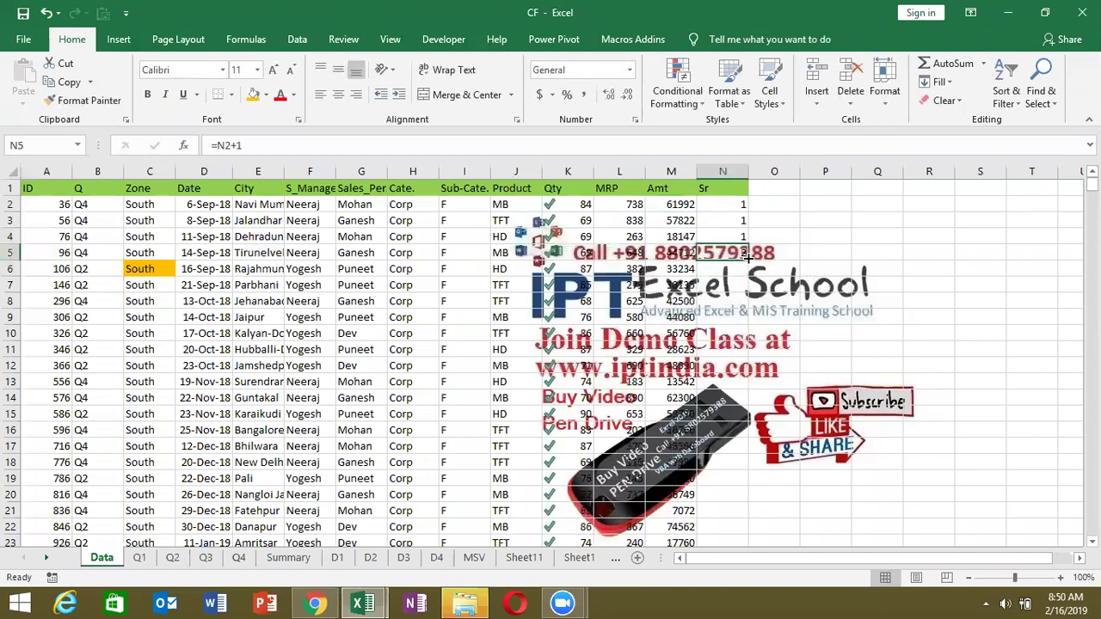
key("ctrl+shift+Down")
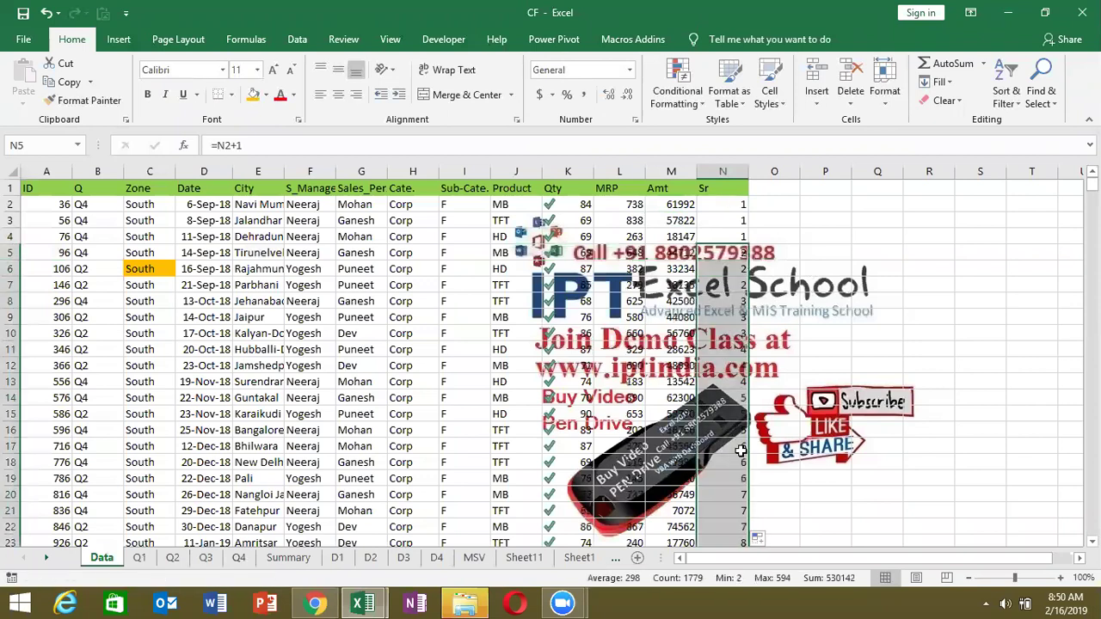
key("ctrl+d")
left_click(742, 448)
key("shift+Down")
key("shift+Down")
key("shift+Down")
key("Down")
key("Down")
key("Down")
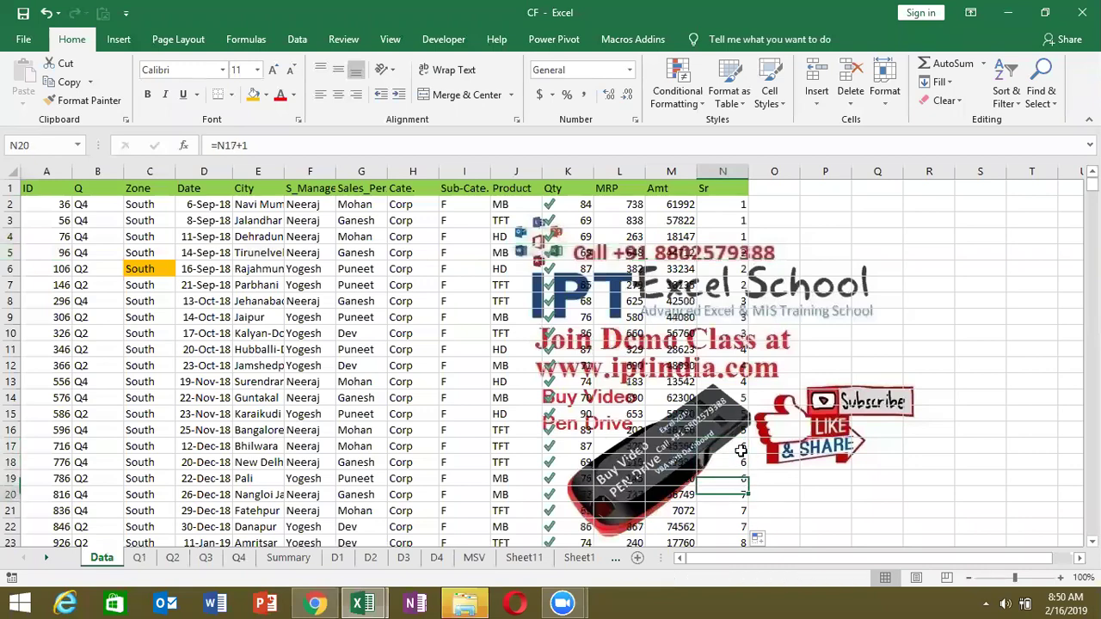
key("shift+Down")
key("Down")
key("Down")
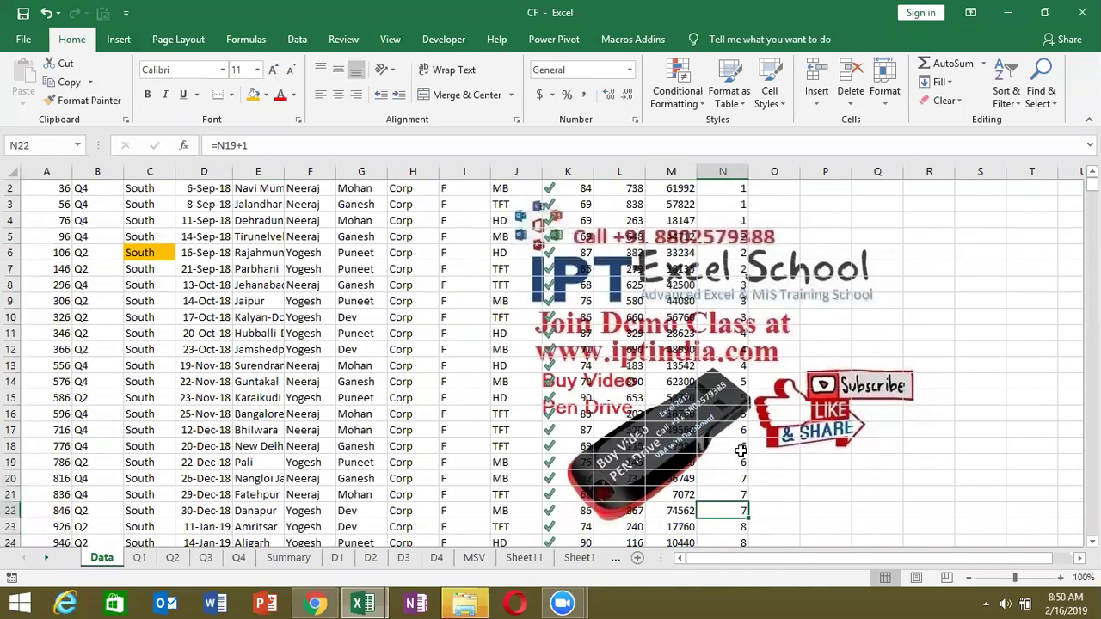
key("ctrl+Down")
key("ctrl+shift+Up")
key("shift+Down")
- Copy N2:N1783 and paste it back as plain values
key("ctrl+c")
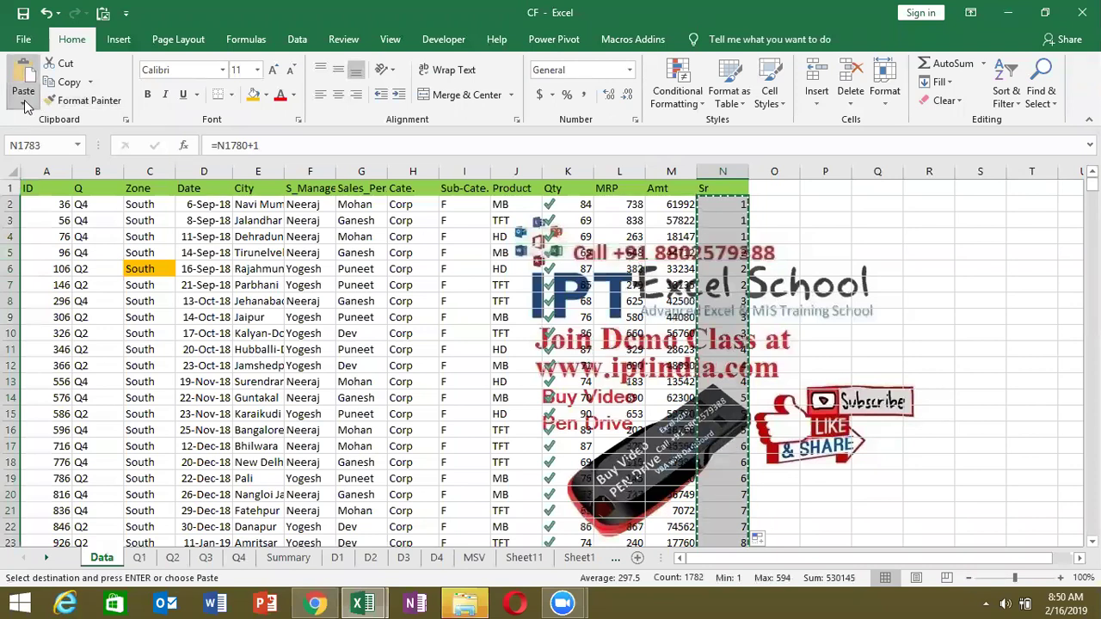
left_click(23, 97)
left_click(24, 211)
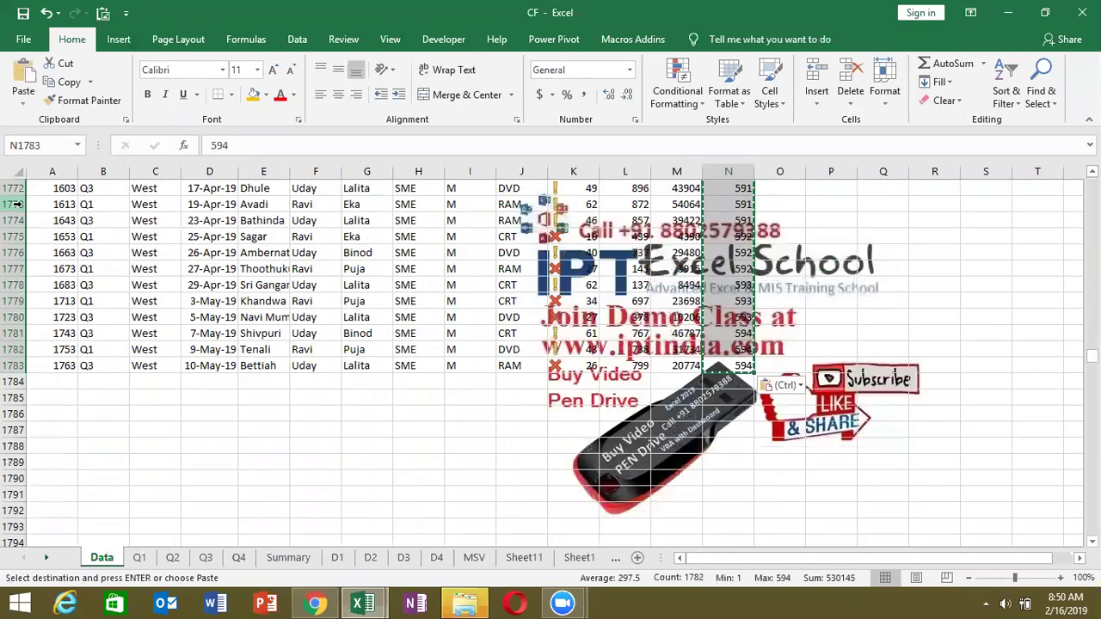
left_click(745, 385)
- Clear the two trial numbers entered below the data in the Sr column
key("Down")
key("Down")
type("1")
key("Escape")
key("Up")
key("Up")
key("shift+Down")
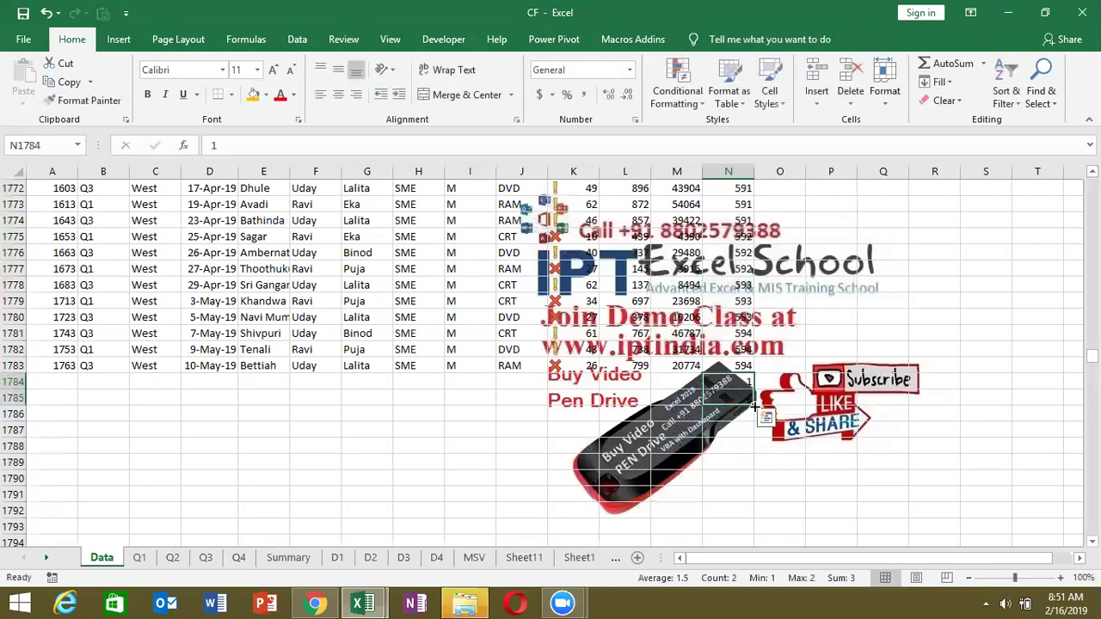
key("Delete")
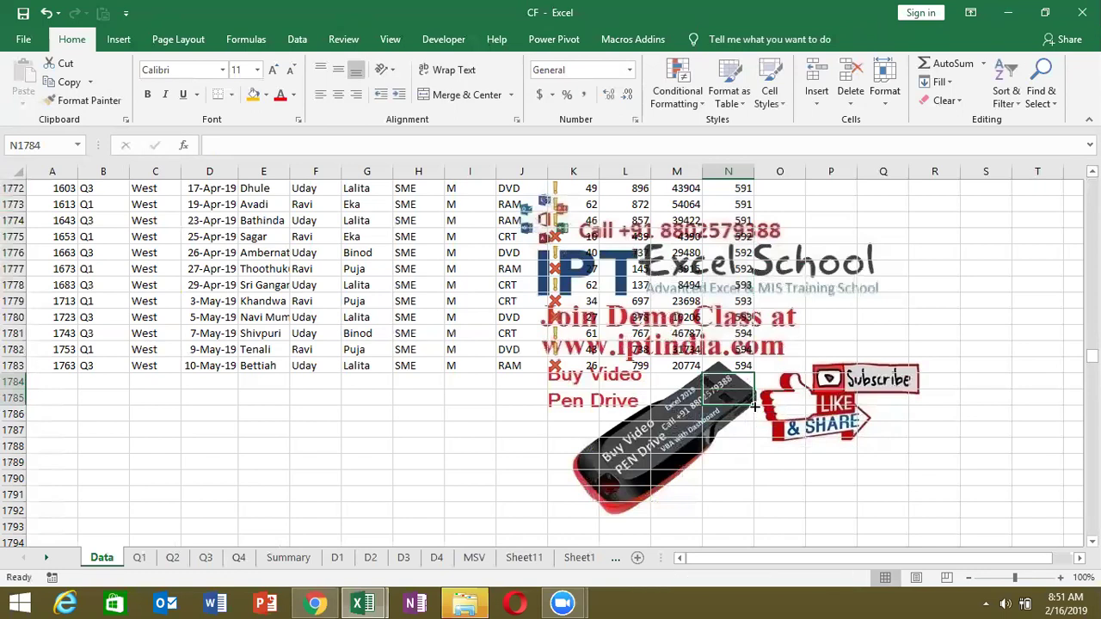
- Enter 1 in N1784 and fill a series down column N with stop value 594
type("1")
key("ctrl+Return")
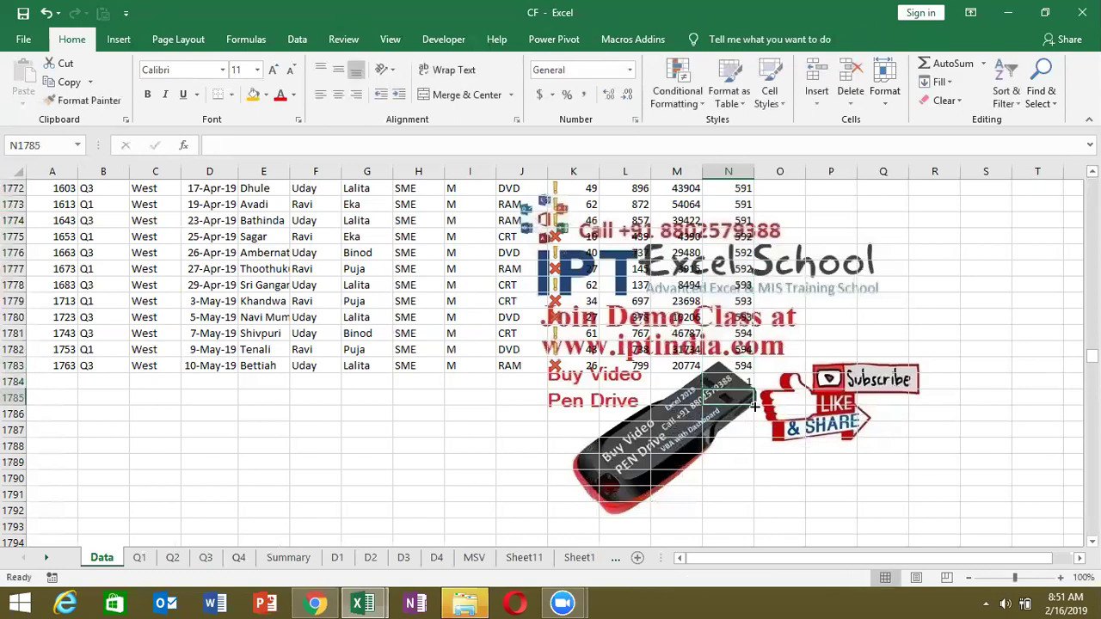
key("ctrl+shift+Down")
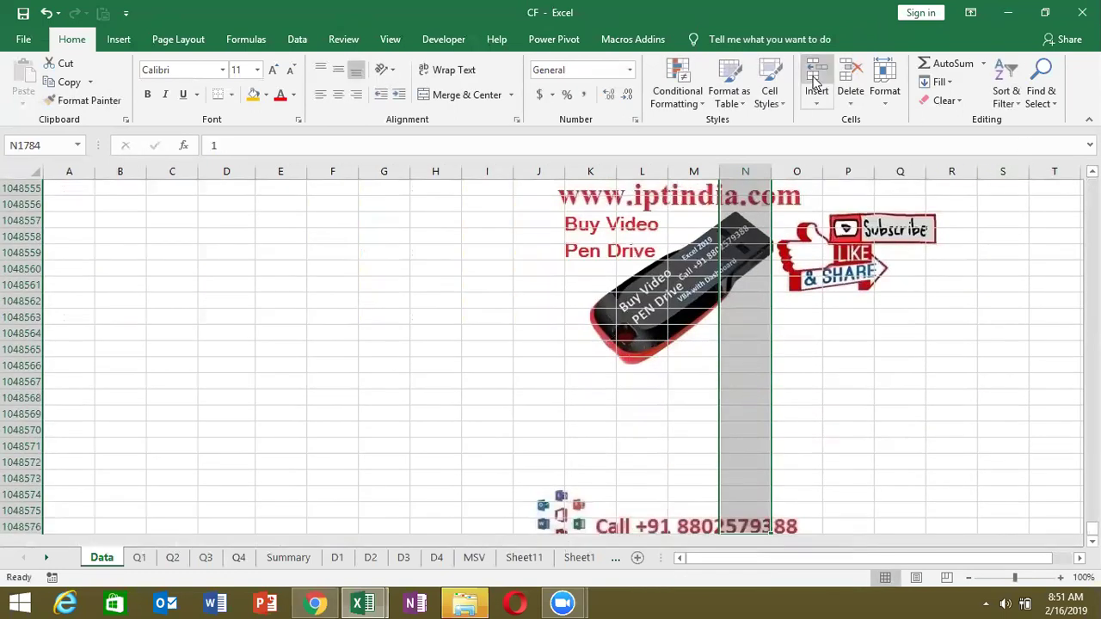
left_click(937, 82)
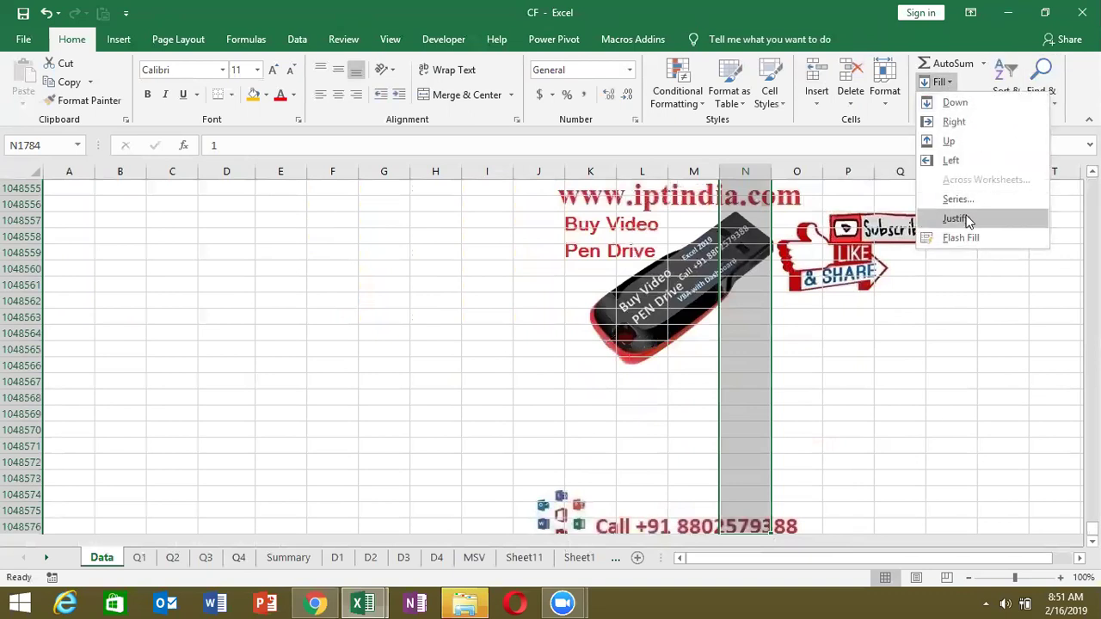
left_click(964, 203)
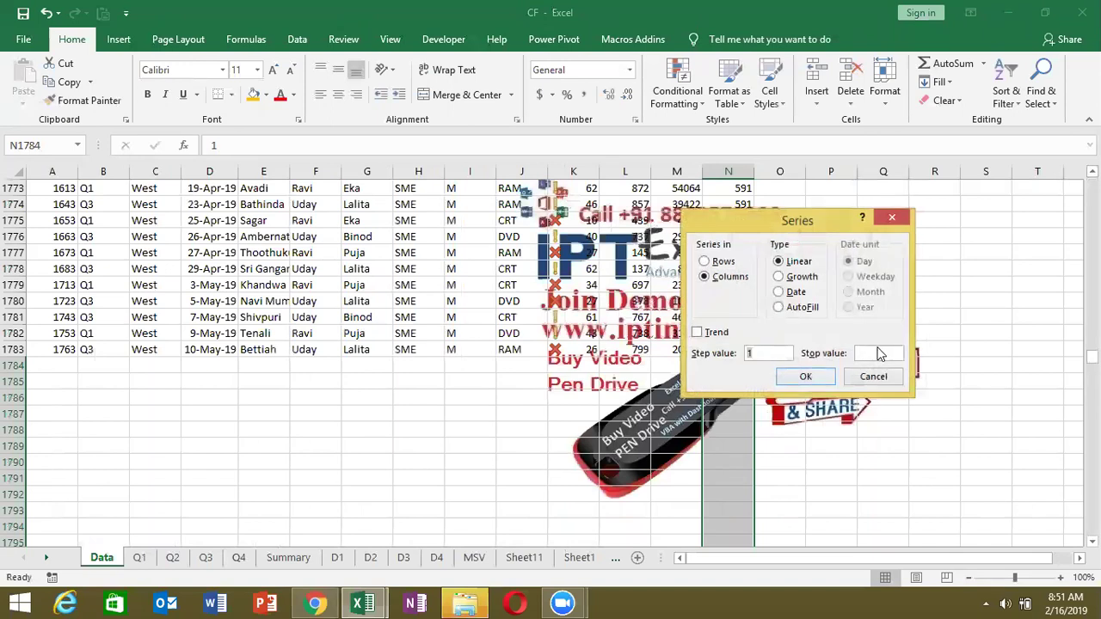
left_click(878, 353)
type("594")
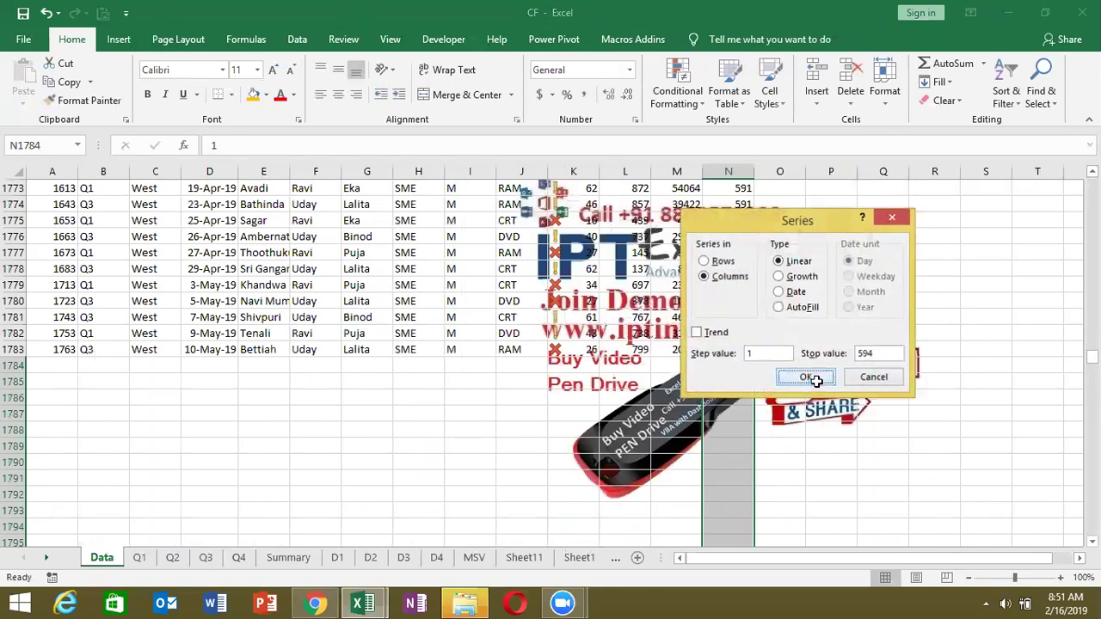
left_click(806, 377)
left_click(733, 413)
- Select the whole data range A1:N2377
key("ctrl+Down")
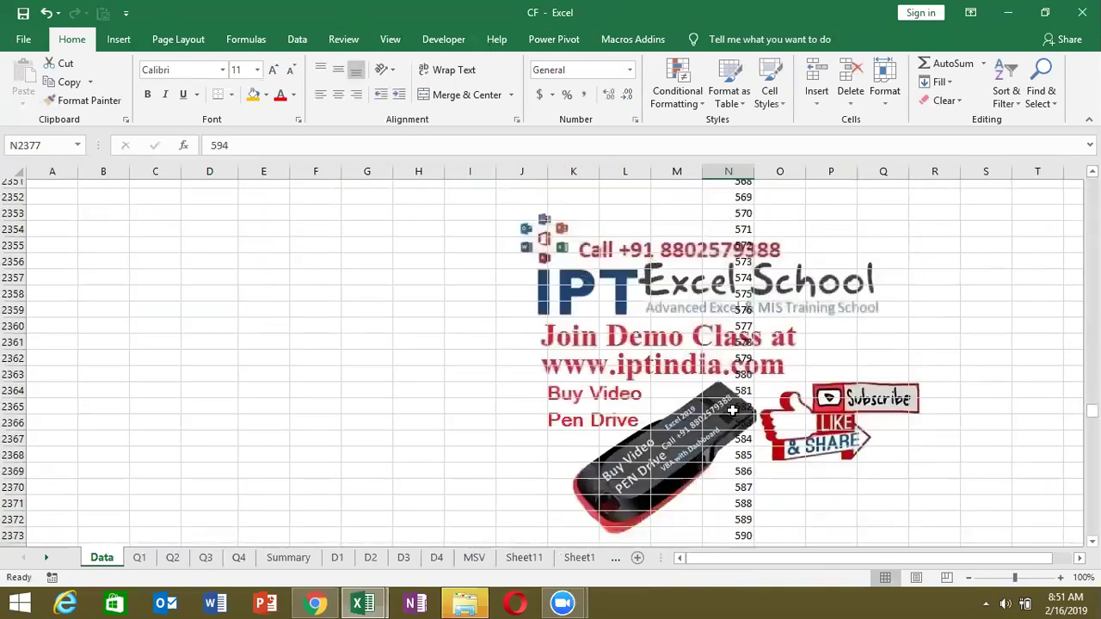
key("ctrl+shift+Left")
key("ctrl+shift+Up")
- Custom-sort the range by Sr on Cell Values, Smallest to Largest
scroll(732, 411, "up", 8)
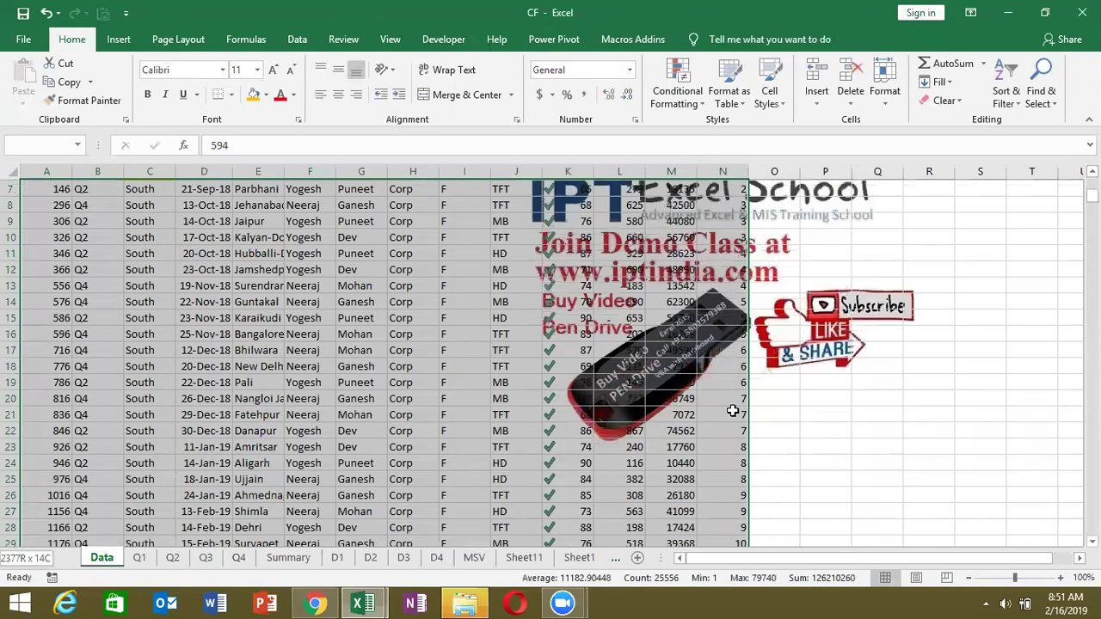
scroll(732, 412, "up", 2)
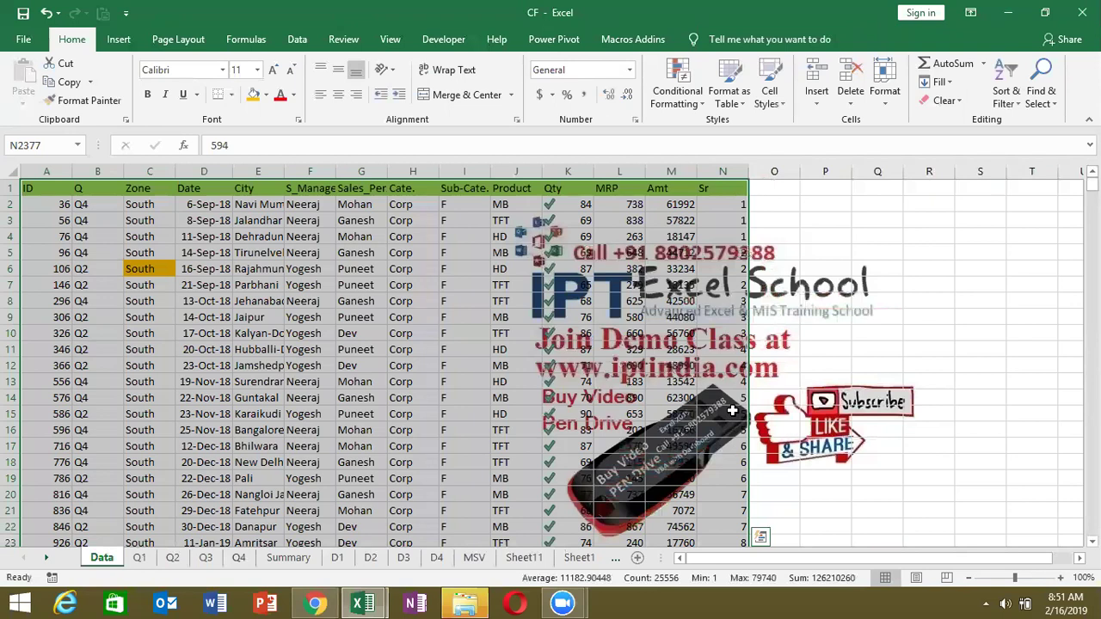
left_click(1008, 96)
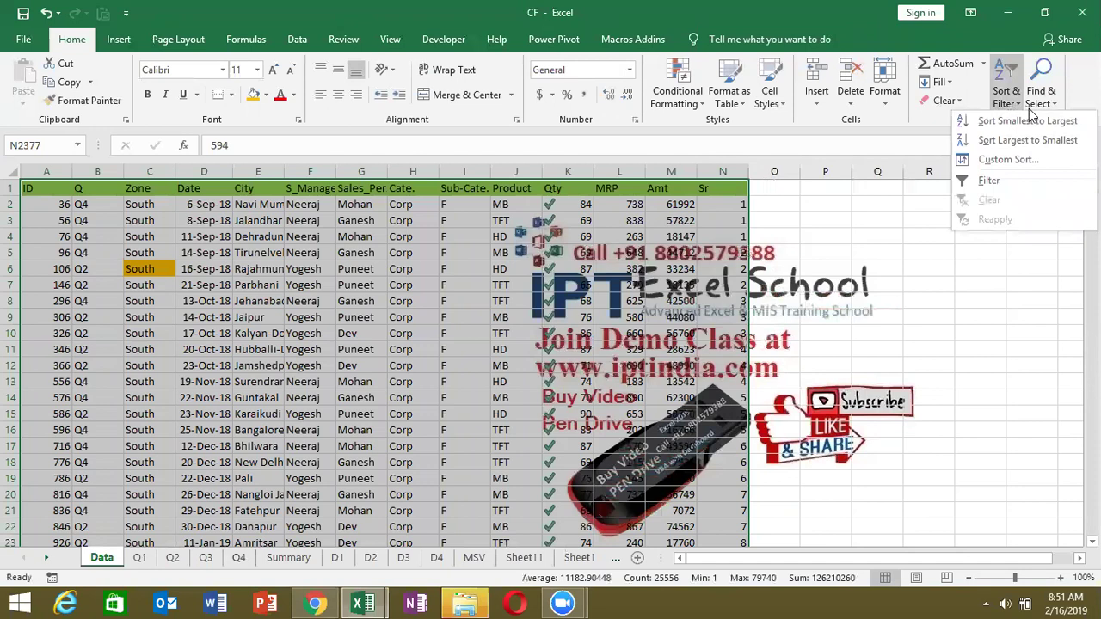
left_click(1022, 154)
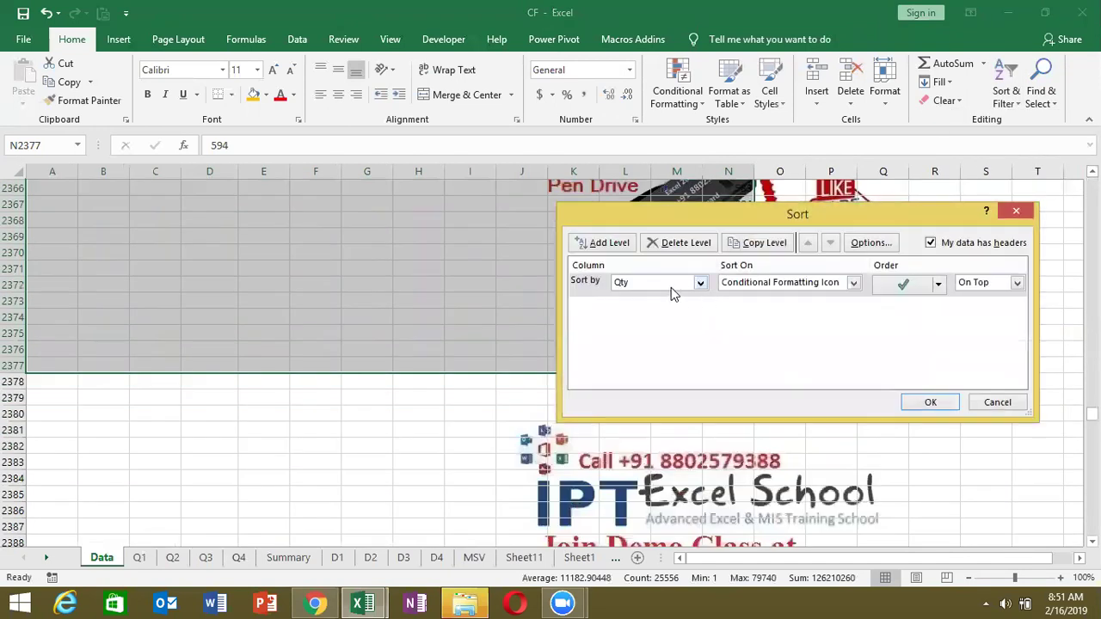
left_click(671, 286)
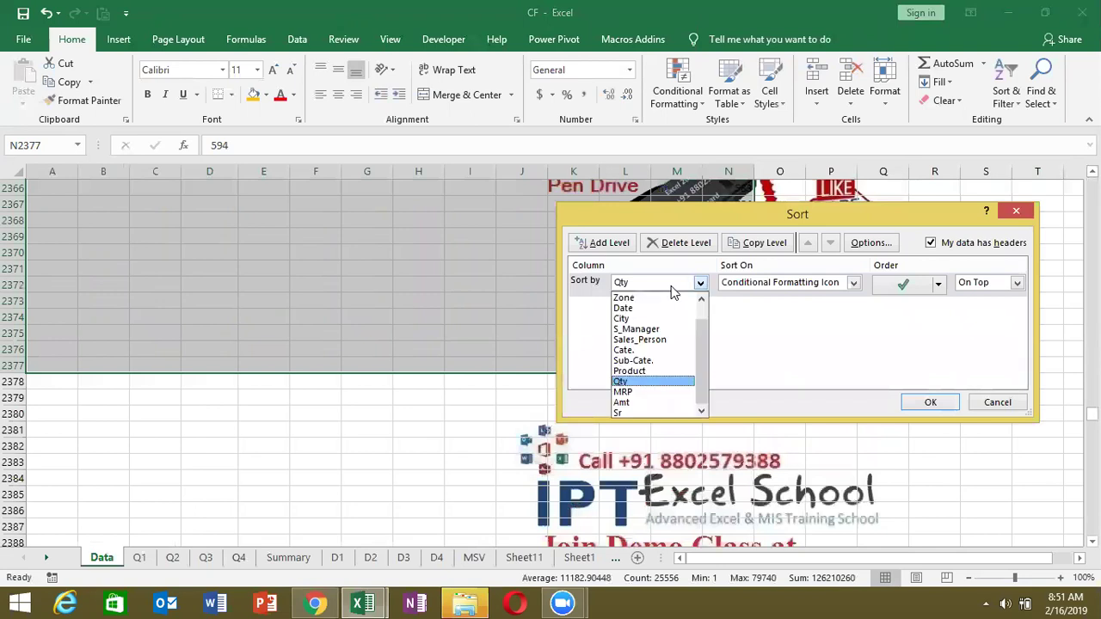
left_click(639, 414)
left_click(765, 287)
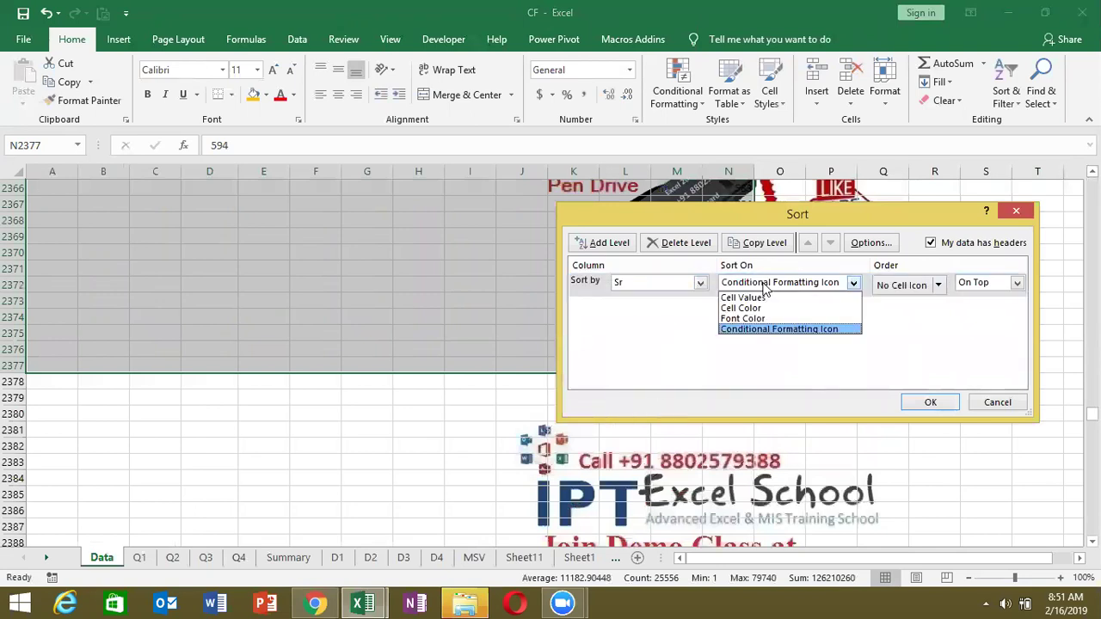
left_click(760, 299)
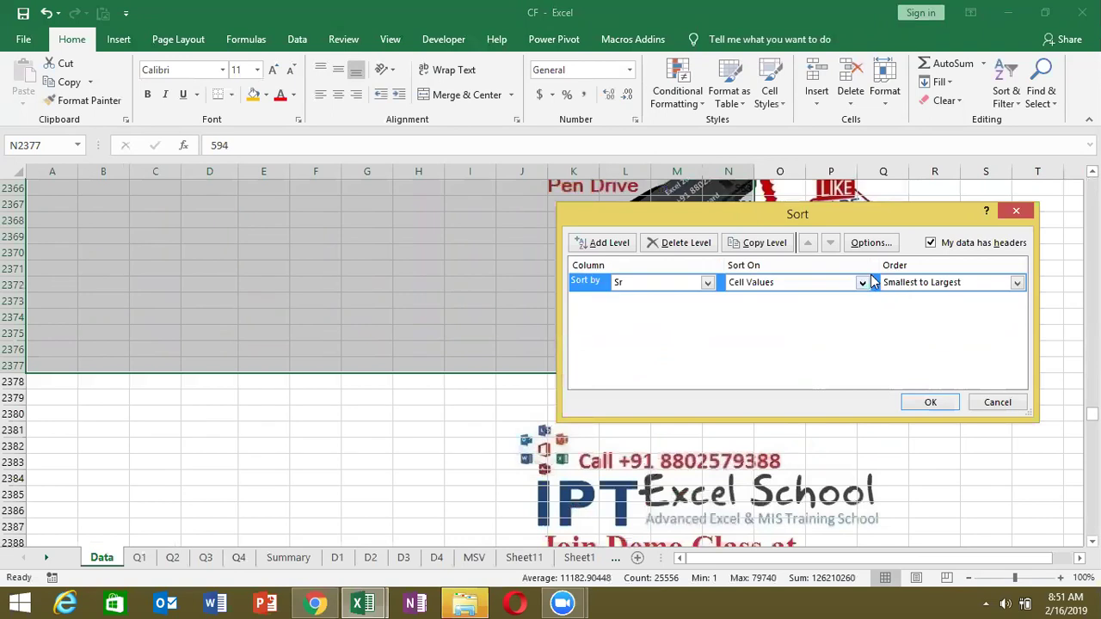
left_click(925, 285)
left_click(927, 295)
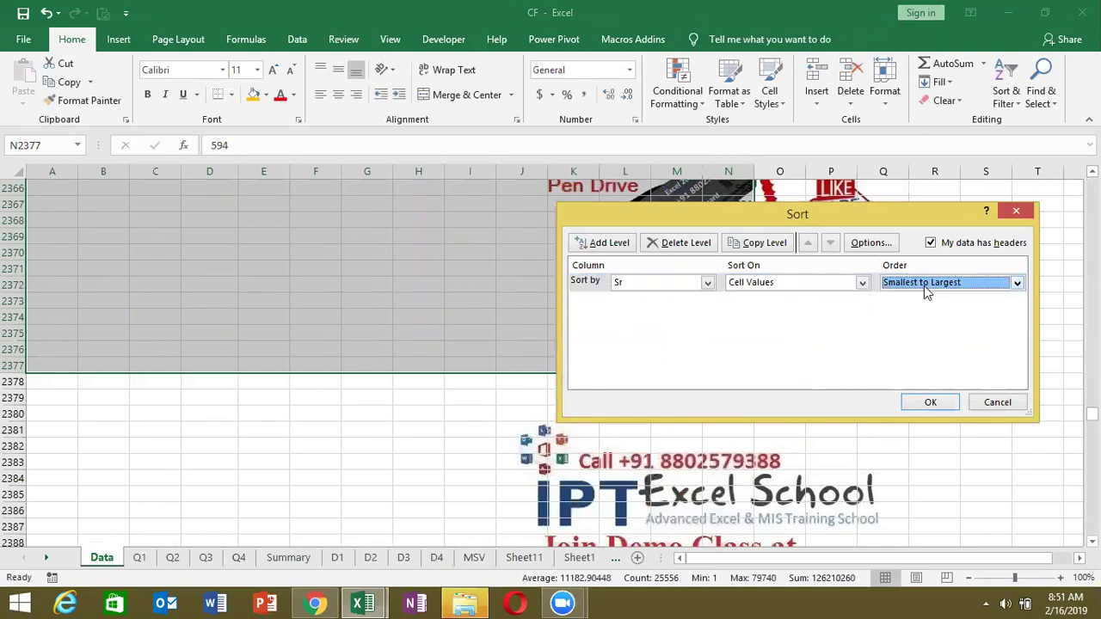
left_click(926, 406)
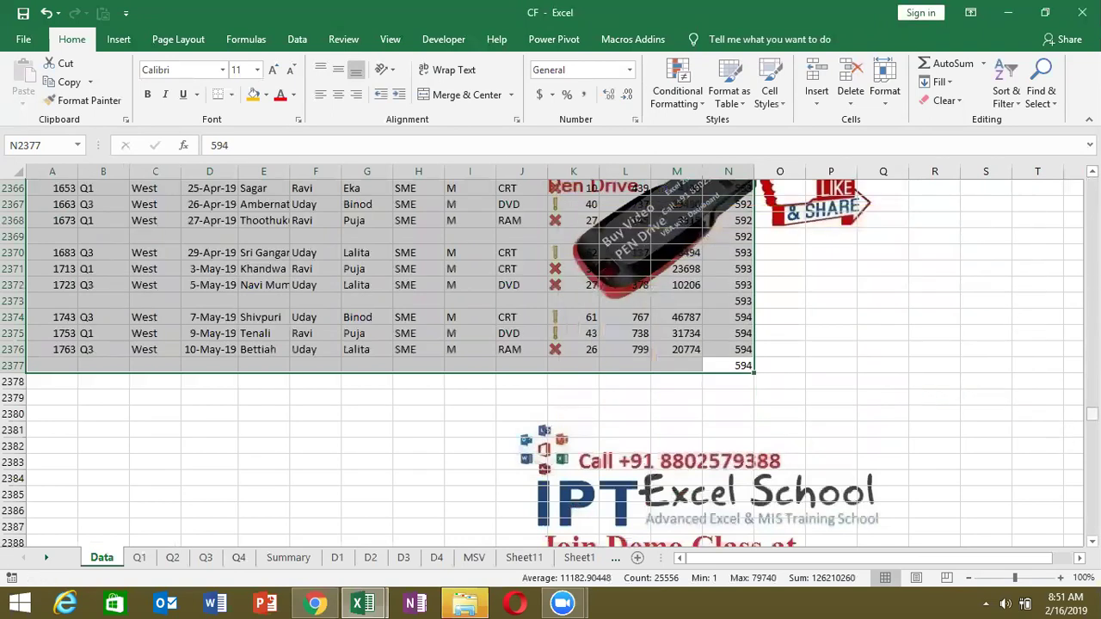
scroll(925, 406, "up", 6)
scroll(550, 359, "up", 20)
scroll(551, 360, "up", 20)
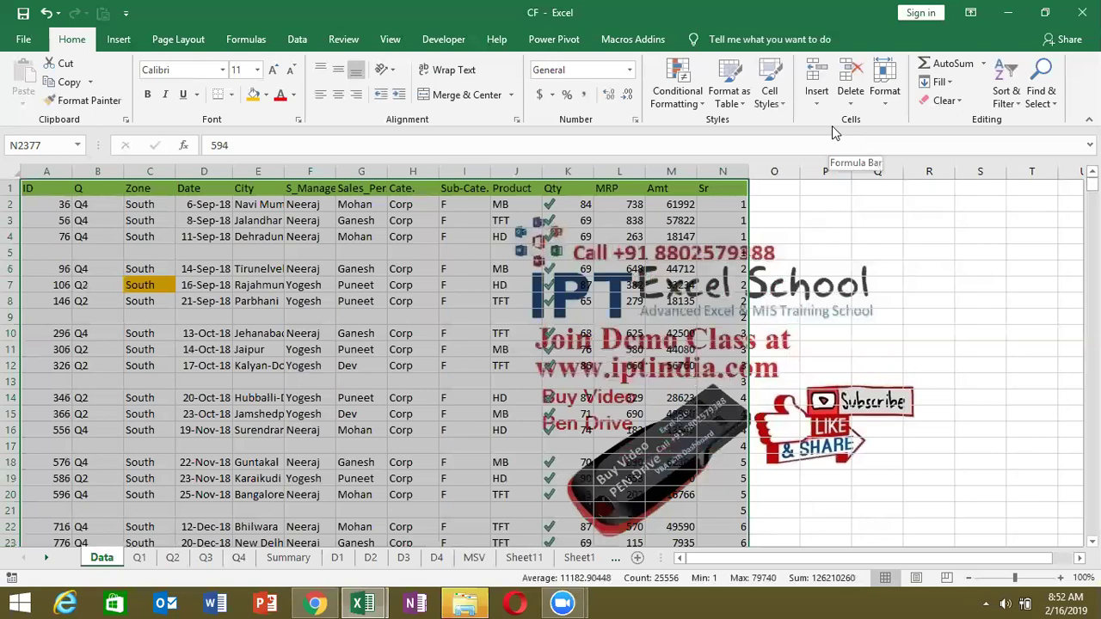
- Custom-sort the data by the ID column instead of Sr
left_click(945, 86)
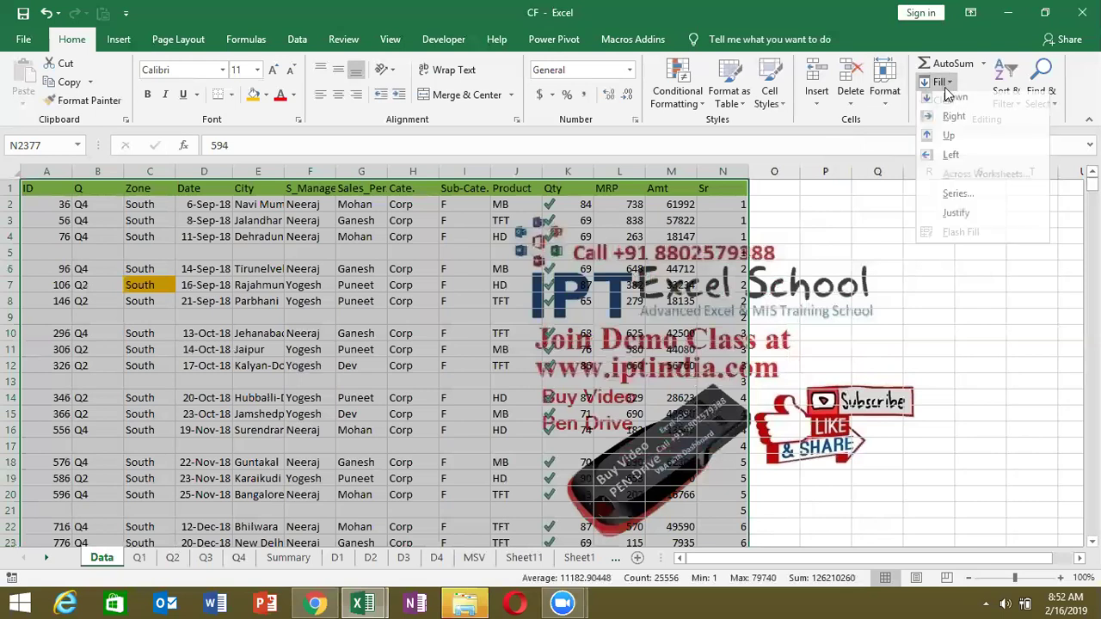
left_click(1022, 68)
left_click(1002, 159)
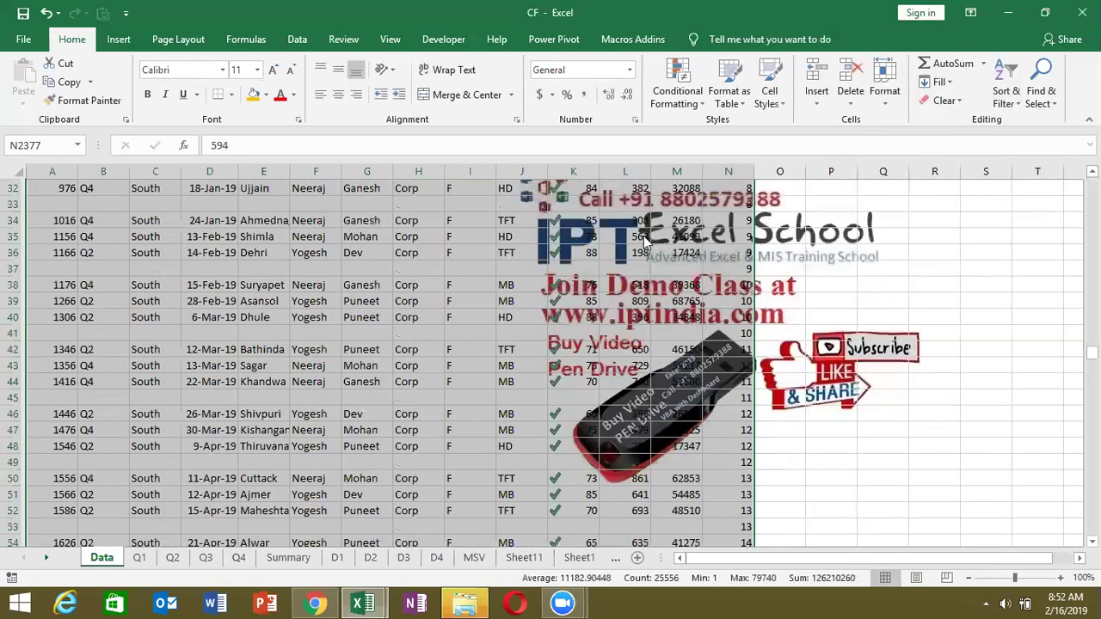
left_click(708, 283)
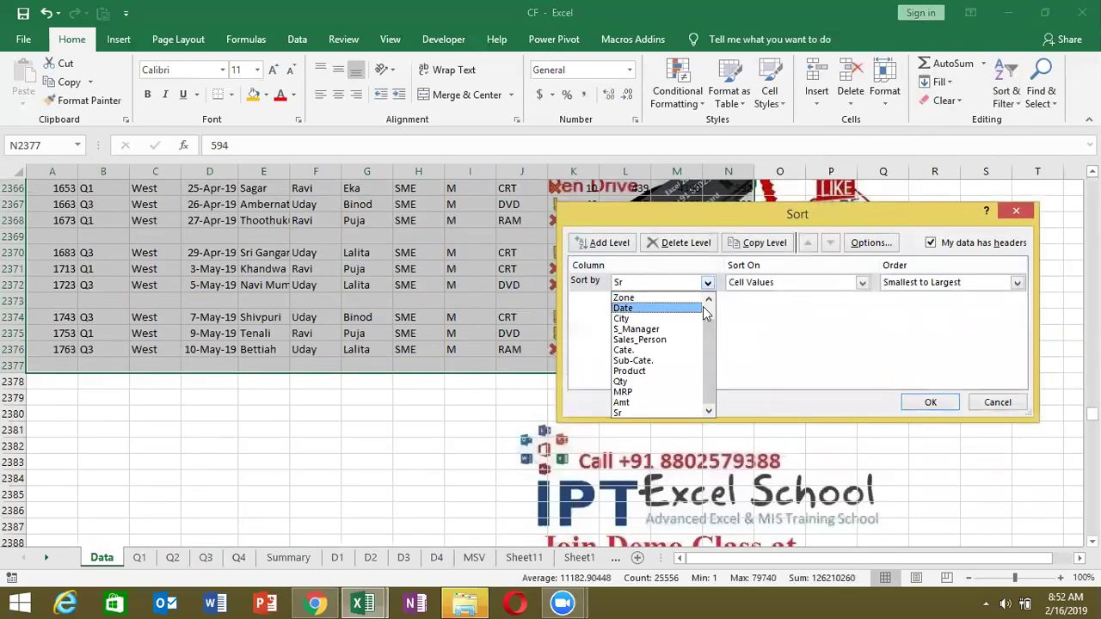
left_click(666, 295)
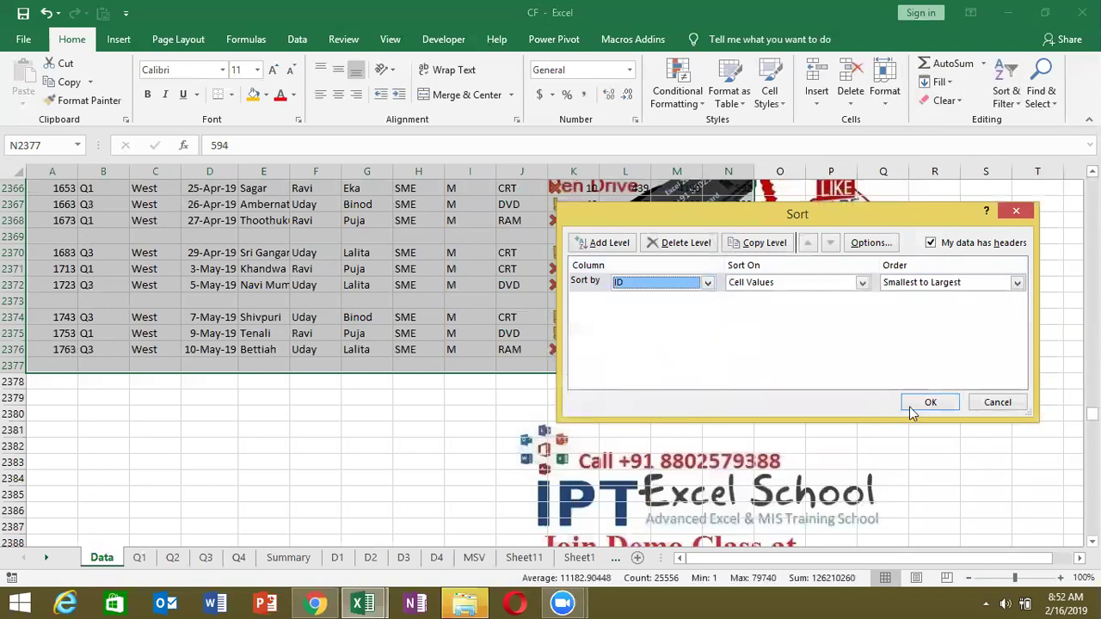
left_click(931, 403)
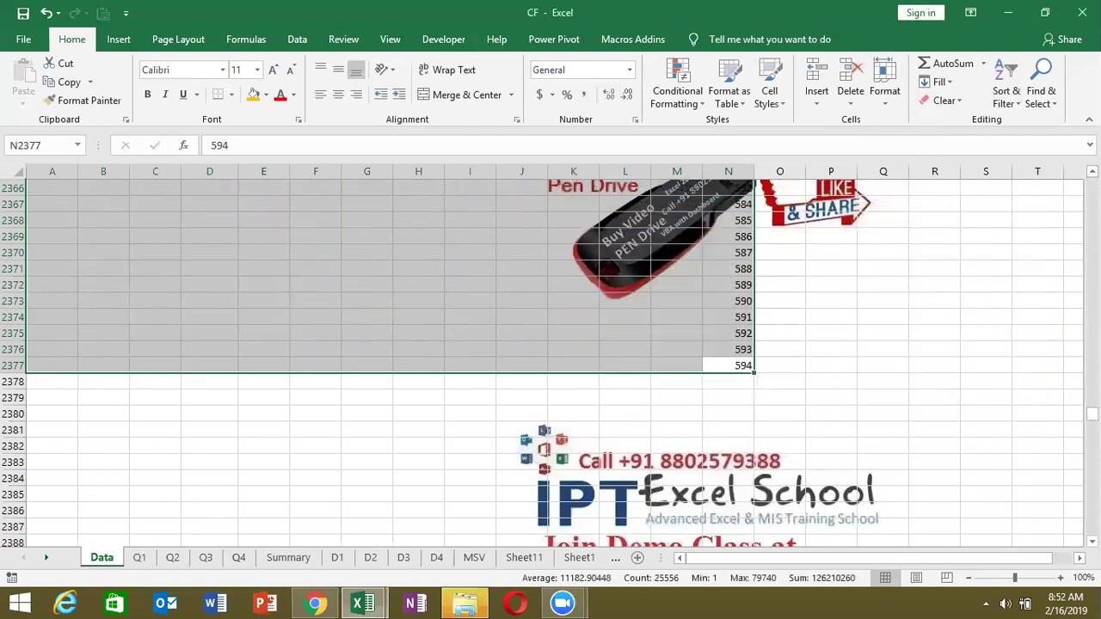
scroll(550, 362, "up", 20)
scroll(551, 361, "up", 20)
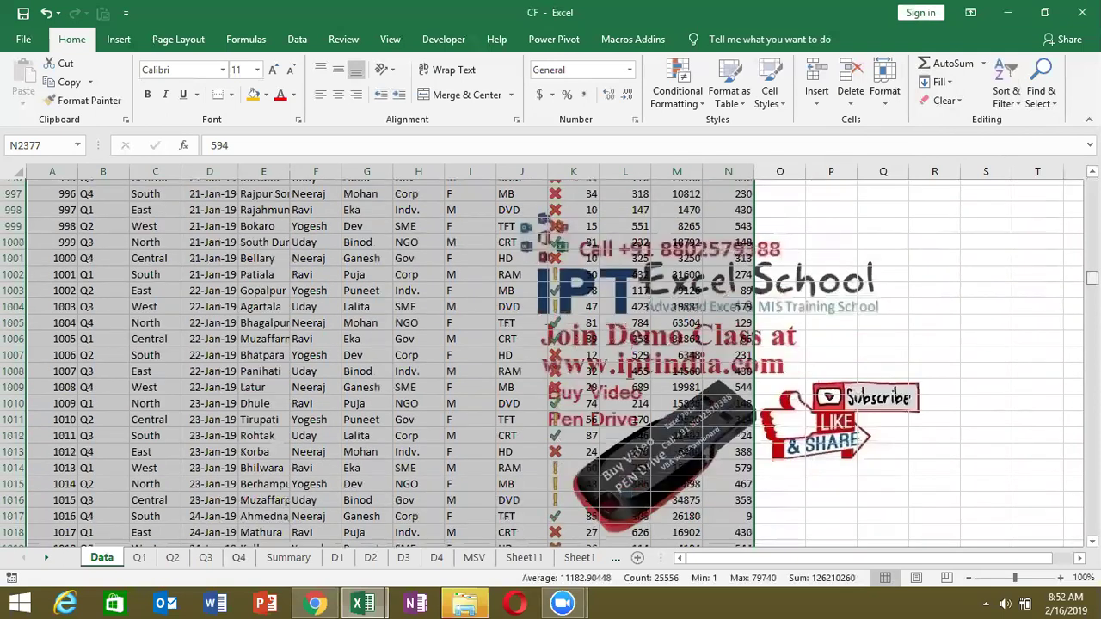
scroll(551, 361, "up", 20)
scroll(551, 362, "up", 20)
scroll(551, 361, "up", 17)
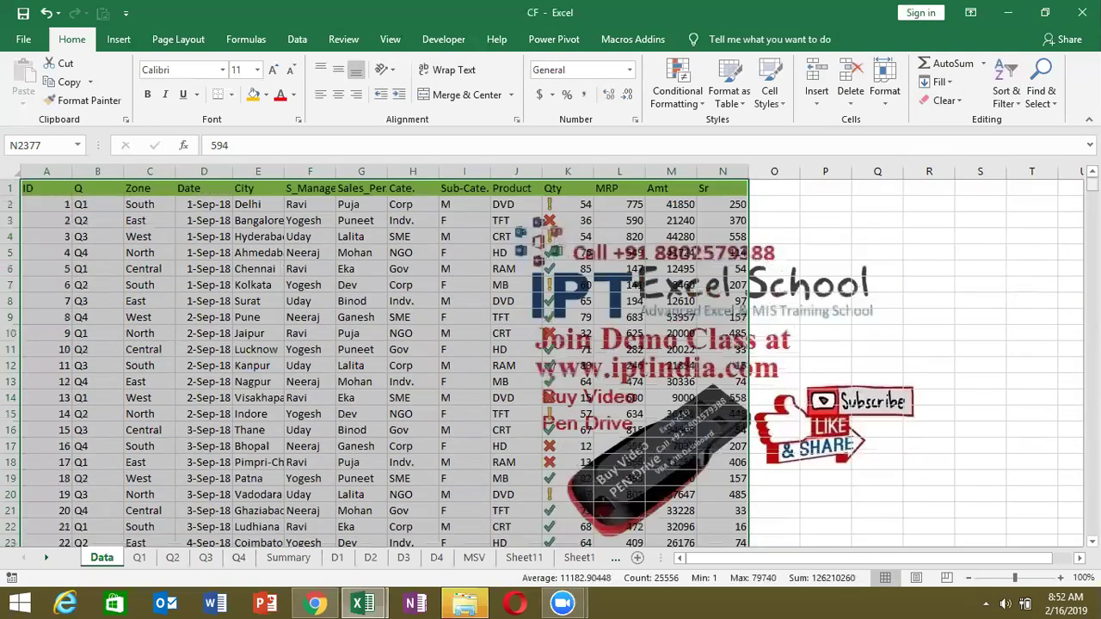